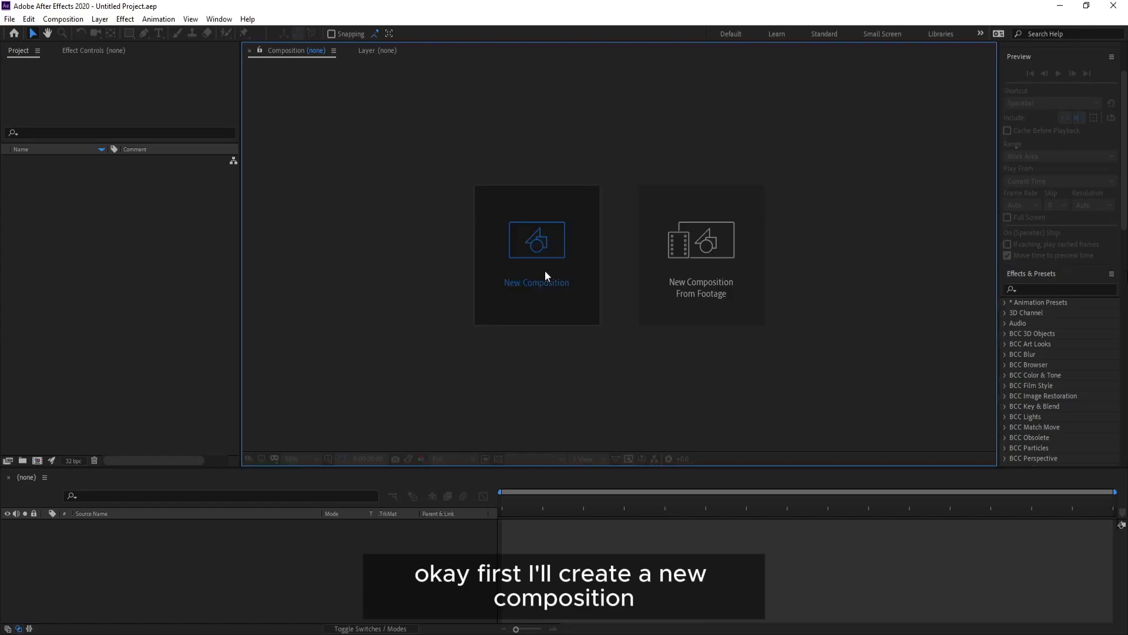
- Create a new composition named Comp 1 at 1920 x 1080 px, 30 frames per second, lasting 10 seconds
{"action": "left_click", "coordinate": [545, 271]}
{"action": "left_click_drag", "start_coordinate": [417, 104], "coordinate": [399, 104]}
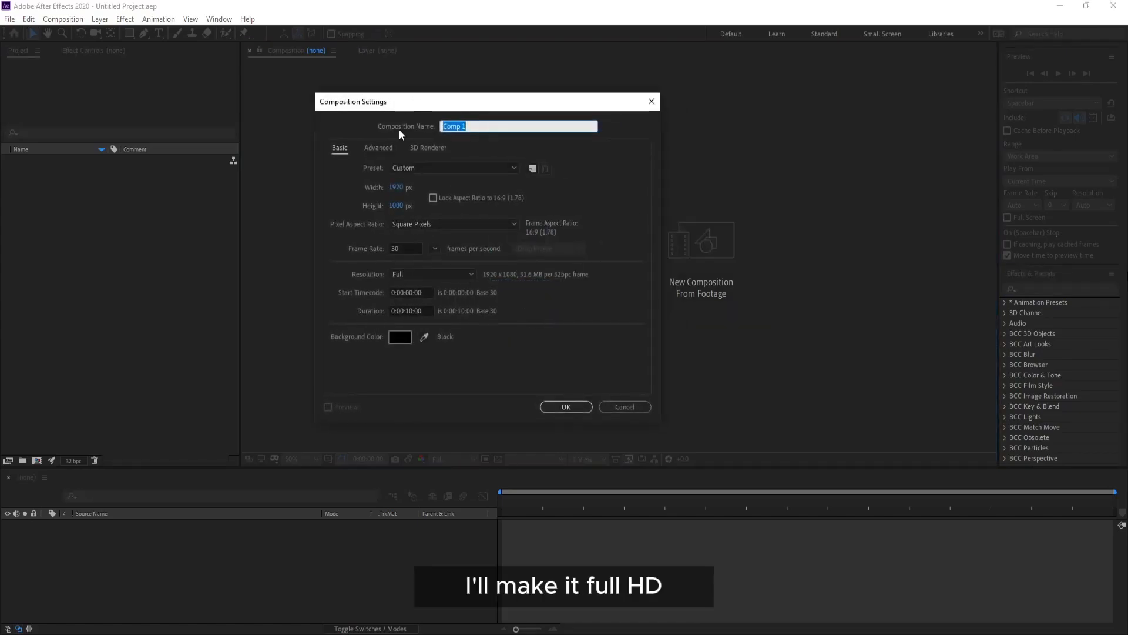
{"action": "left_click", "coordinate": [405, 248]}
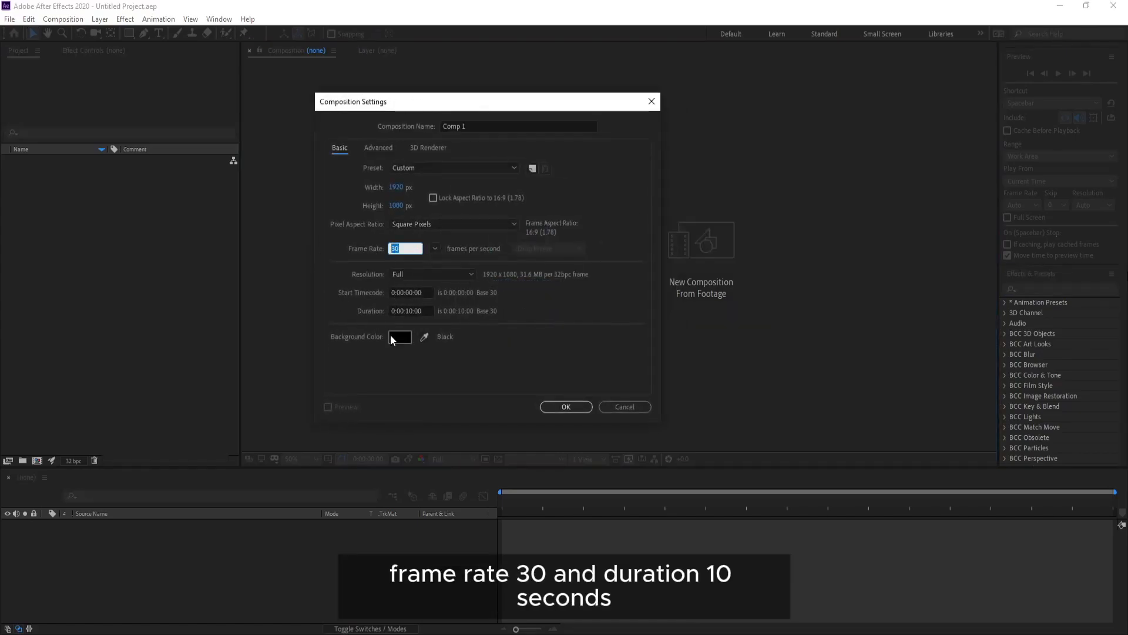
{"action": "left_click", "coordinate": [558, 409]}
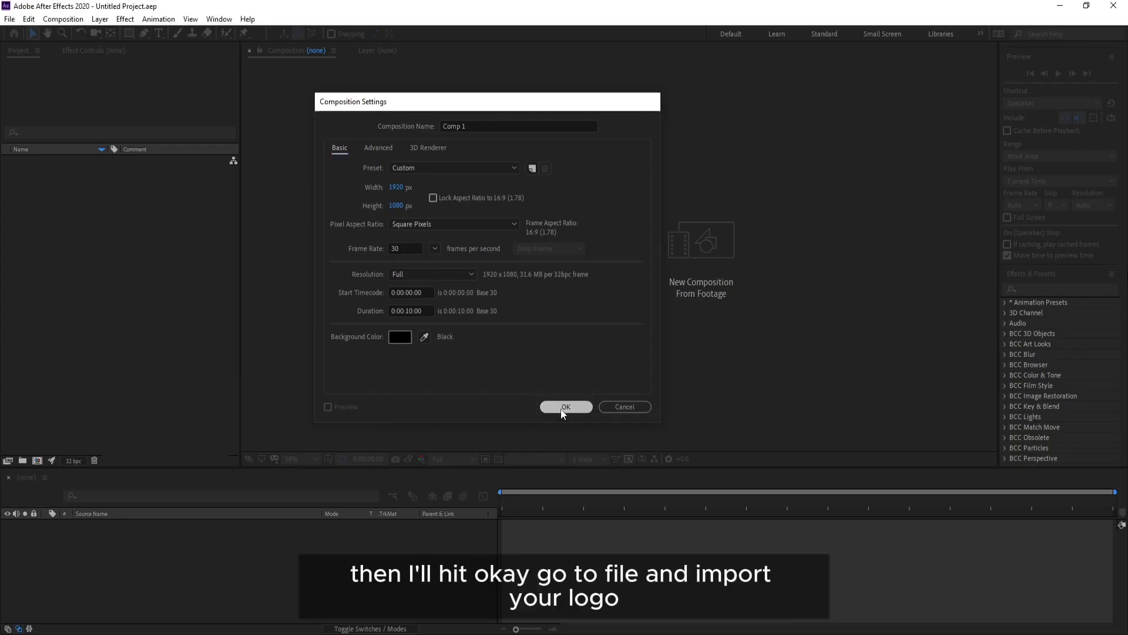
- Import the Logo image from the 20 May folder and add it to Comp 1 as a layer
{"action": "left_click", "coordinate": [10, 19]}
{"action": "mouse_move", "coordinate": [181, 191]}
{"action": "left_click", "coordinate": [224, 191]}
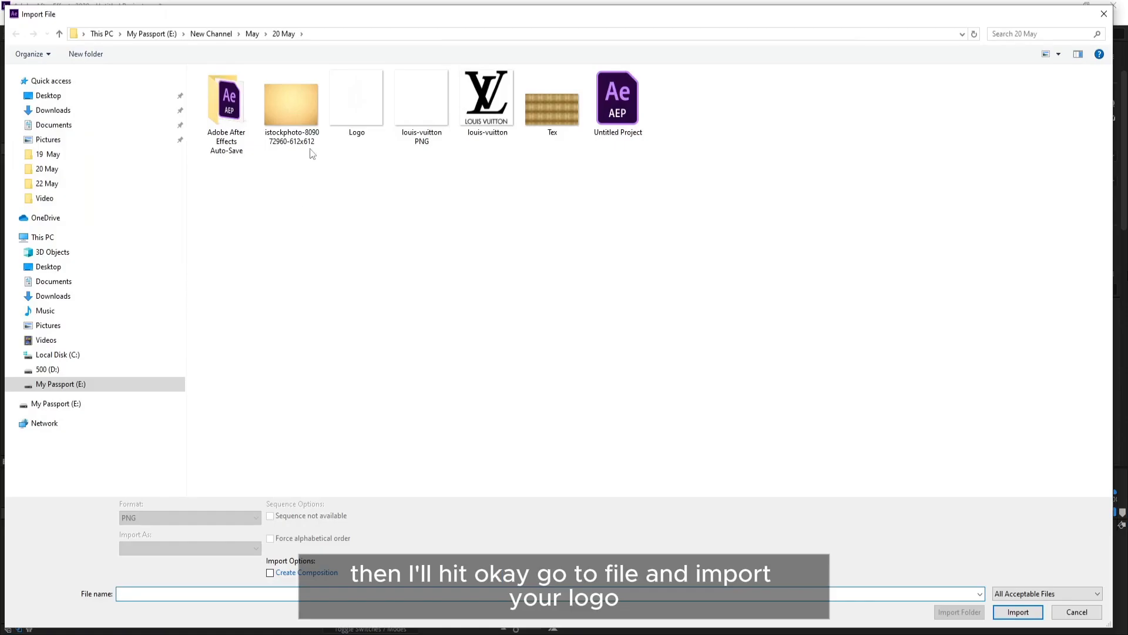
{"action": "double_click", "coordinate": [364, 110]}
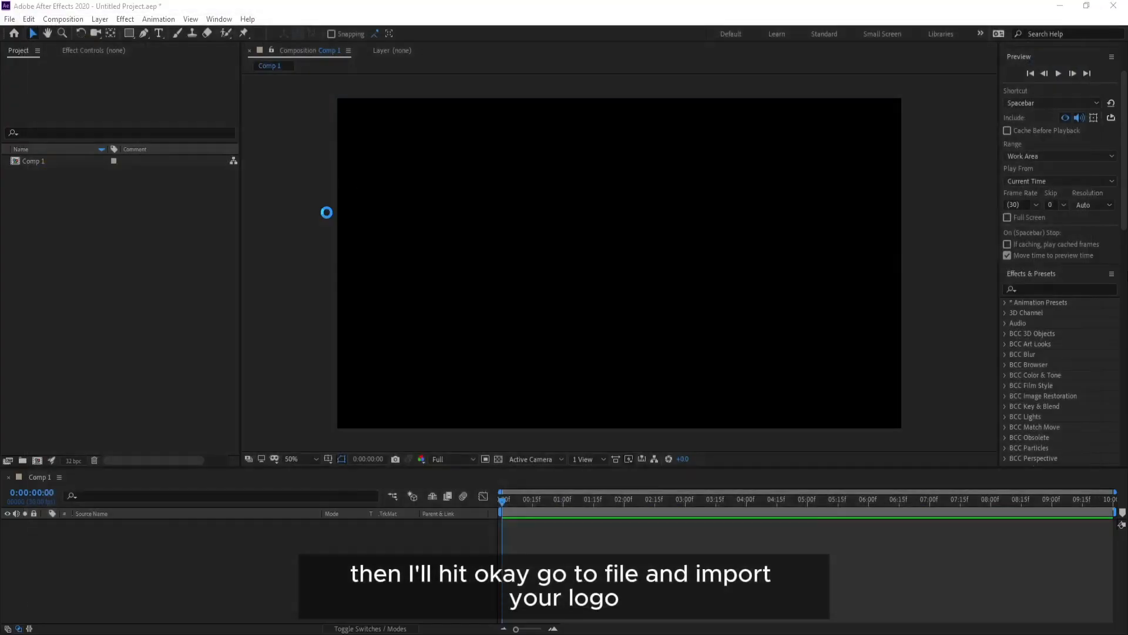
{"action": "left_click_drag", "start_coordinate": [53, 164], "coordinate": [167, 529]}
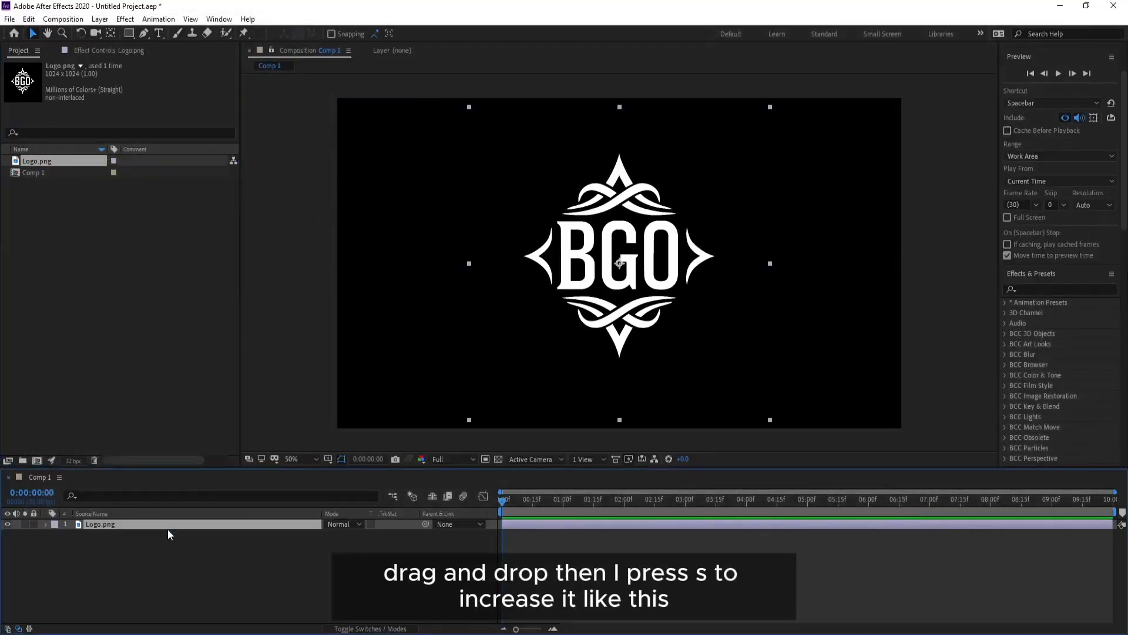
- Scale the logo layer to 127% and move it slightly down so the artwork sits nearer the middle of the frame
{"action": "key", "text": "s"}
{"action": "left_click_drag", "start_coordinate": [343, 534], "coordinate": [362, 536]}
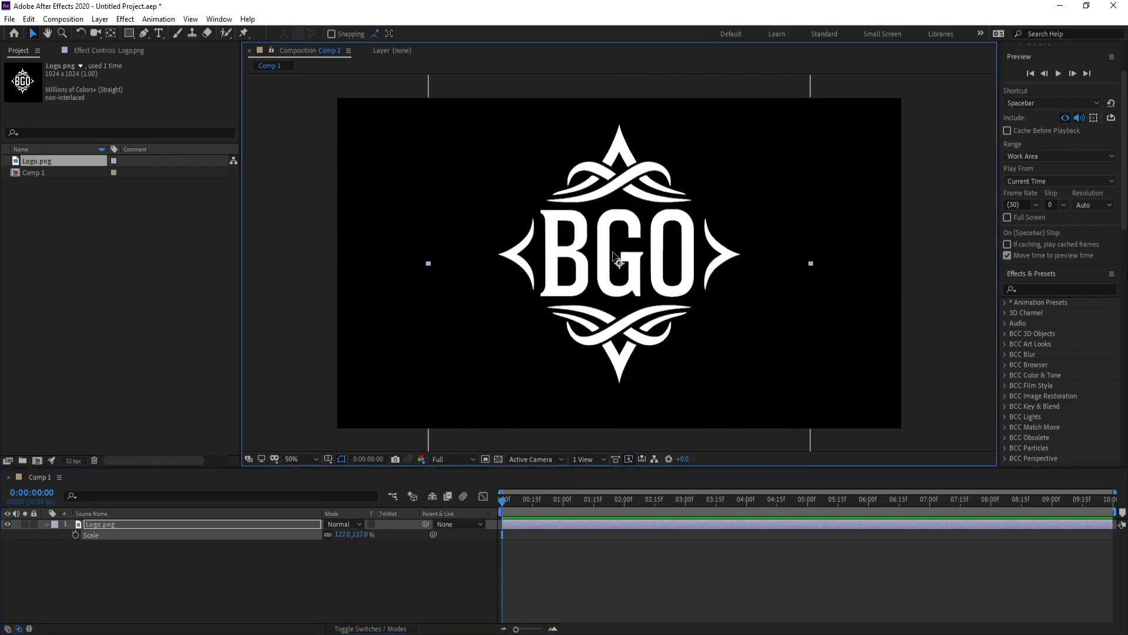
{"action": "left_click_drag", "start_coordinate": [613, 244], "coordinate": [614, 268]}
{"action": "left_click", "coordinate": [47, 524]}
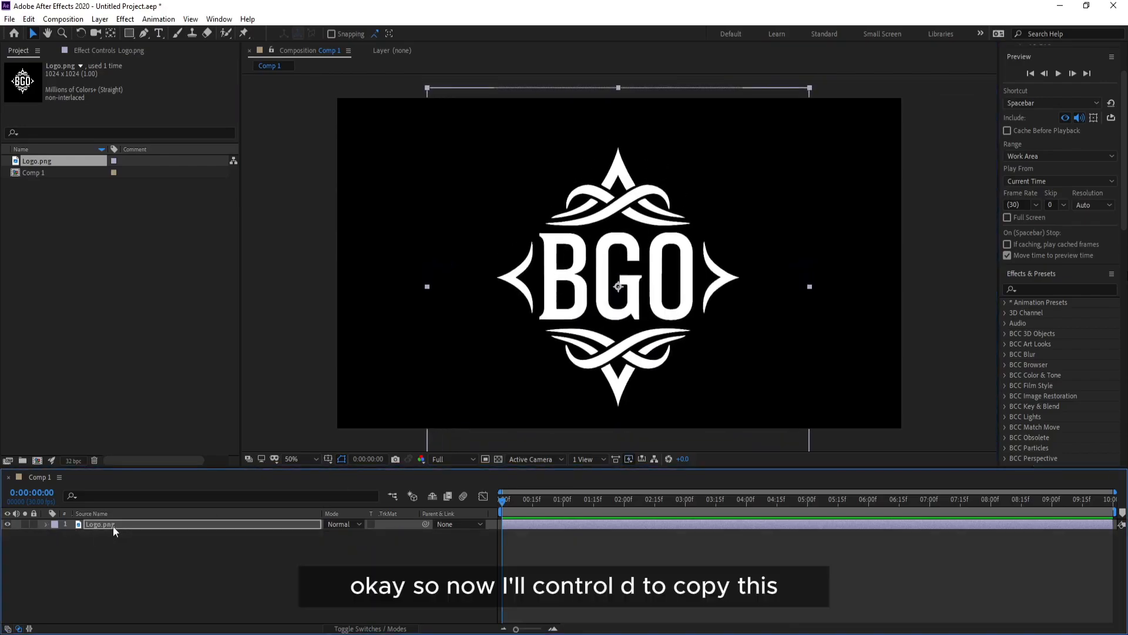
- Duplicate the logo layer and hide the lower copy
{"action": "left_click", "coordinate": [113, 526]}
{"action": "key", "text": "ctrl+d"}
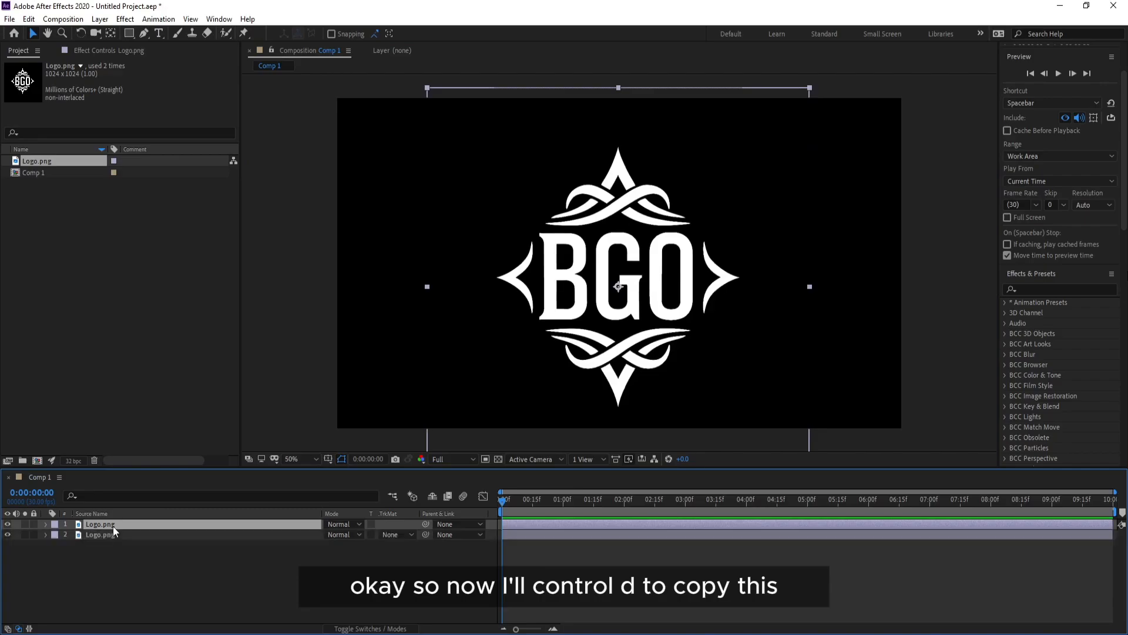
{"action": "left_click", "coordinate": [104, 535]}
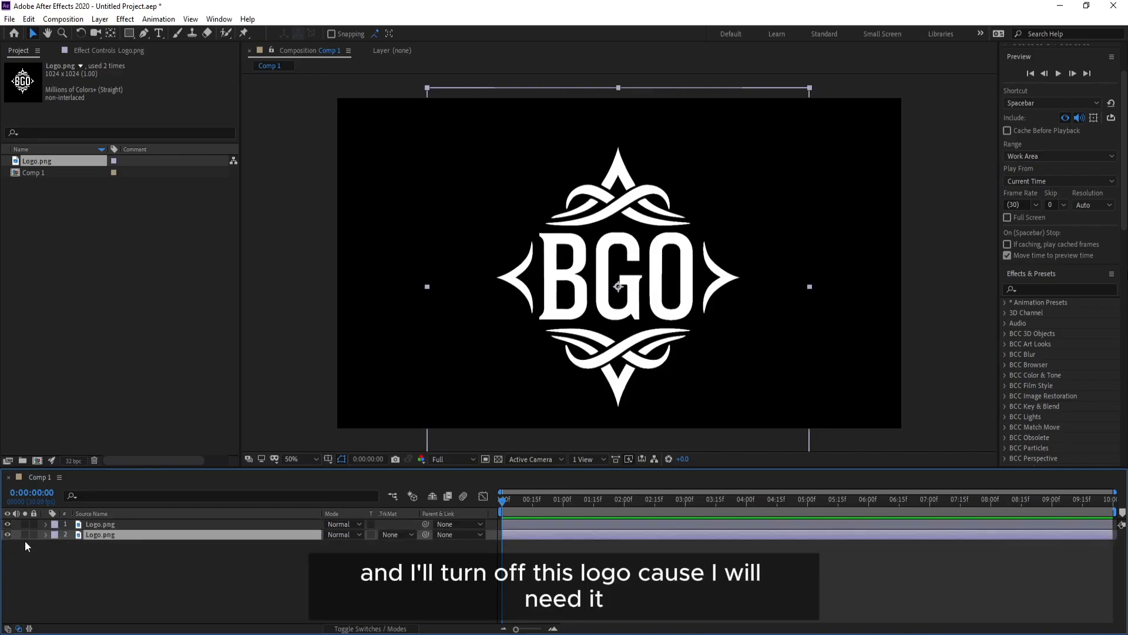
{"action": "left_click", "coordinate": [7, 535]}
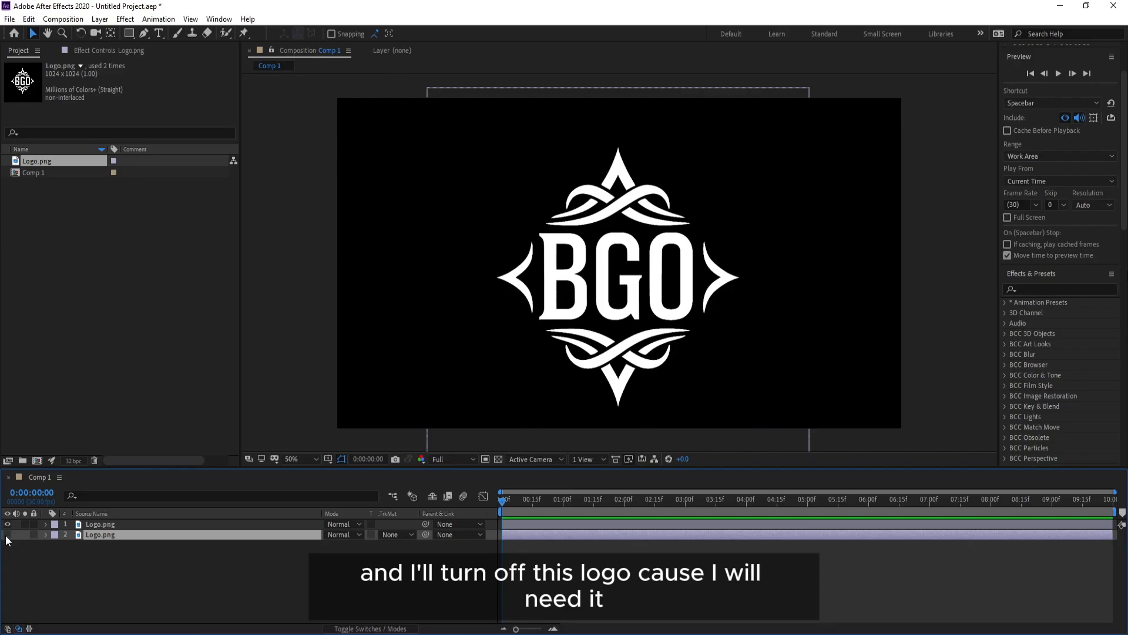
- Import the texture image Tex.png into the project
{"action": "left_click", "coordinate": [99, 526]}
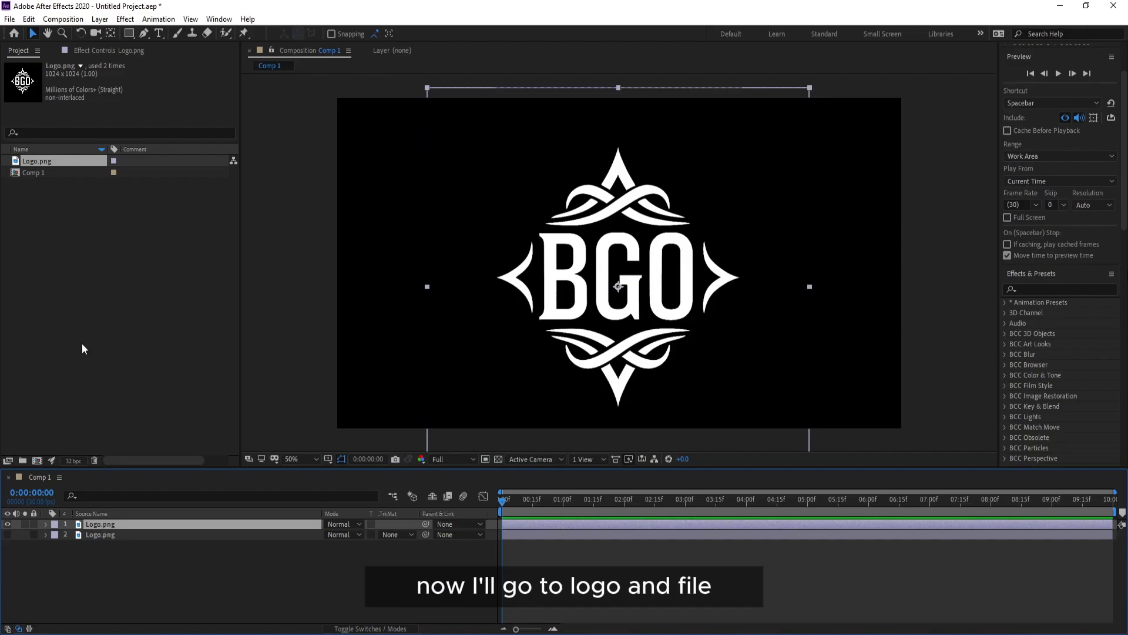
{"action": "left_click", "coordinate": [10, 19]}
{"action": "mouse_move", "coordinate": [86, 191]}
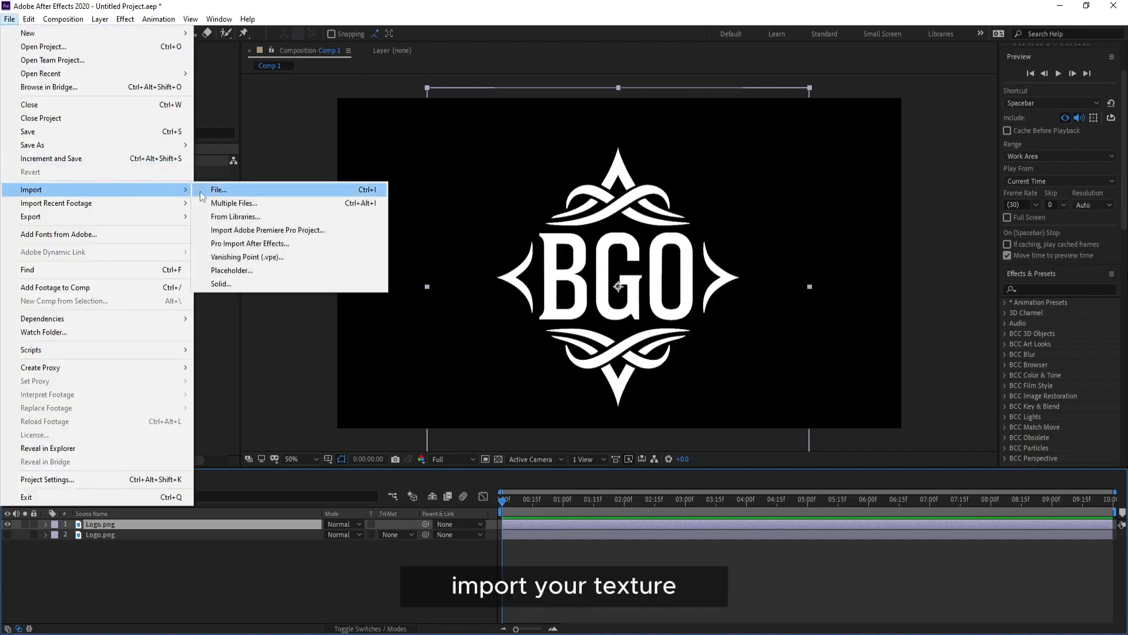
{"action": "left_click", "coordinate": [201, 191]}
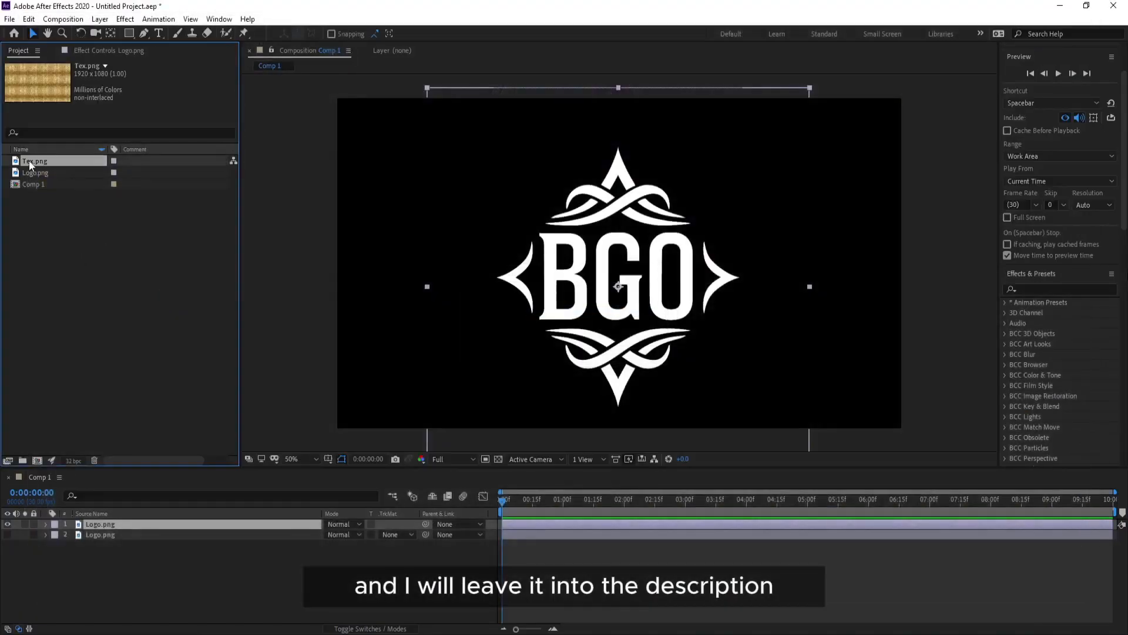
- Place Tex.png directly beneath the first logo layer and set its track matte to Alpha Matte "Logo.png"
{"action": "left_click_drag", "start_coordinate": [30, 163], "coordinate": [117, 529]}
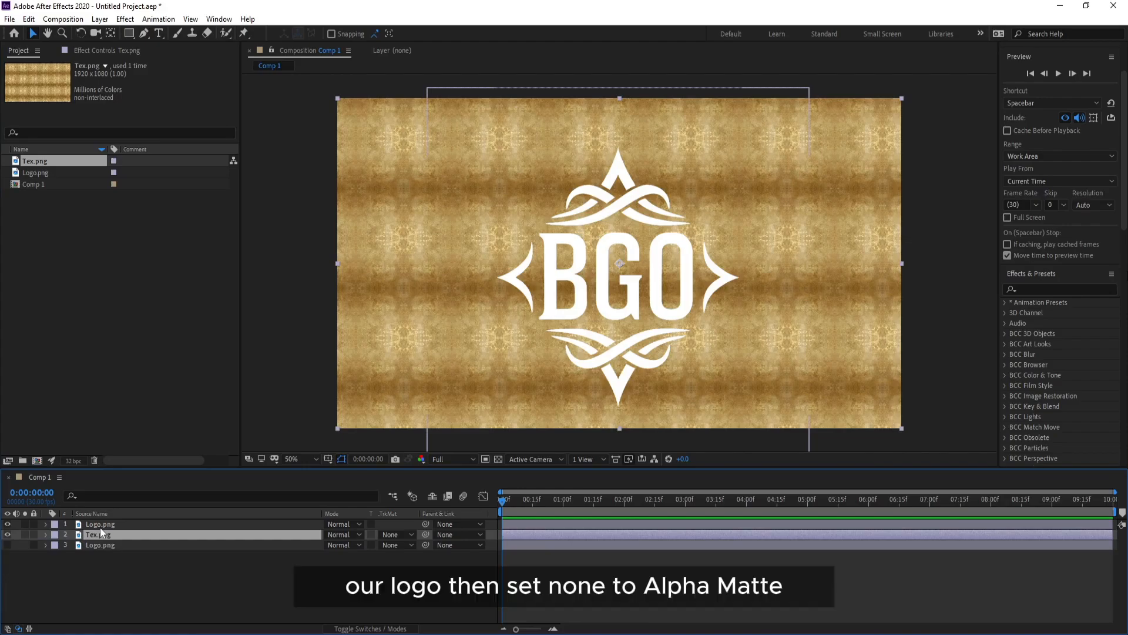
{"action": "left_click", "coordinate": [389, 533]}
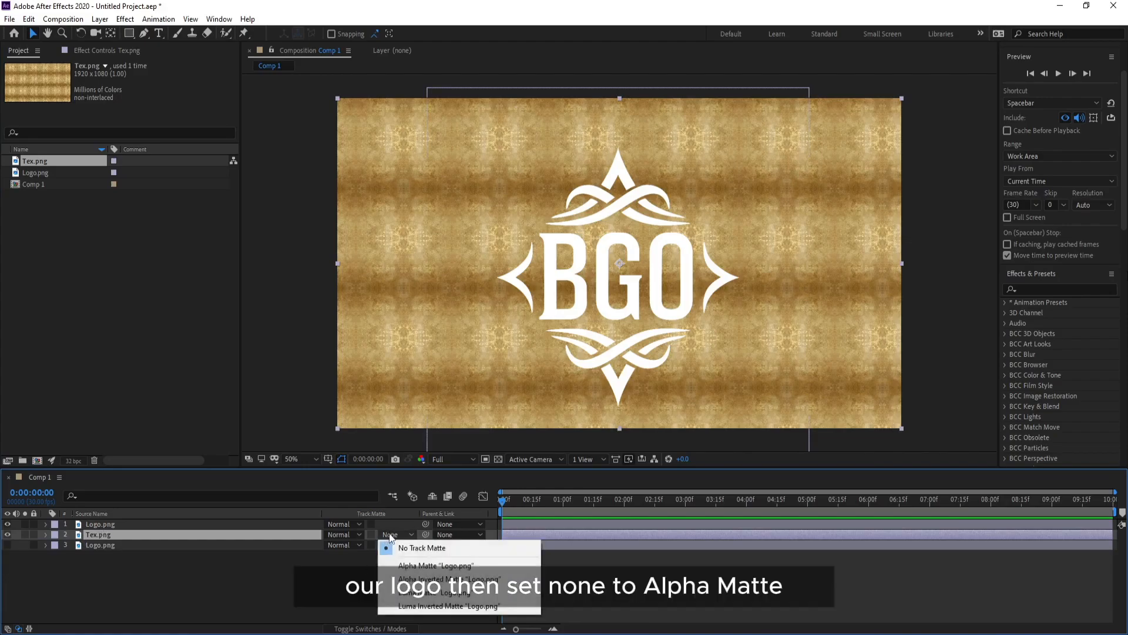
{"action": "left_click", "coordinate": [426, 568]}
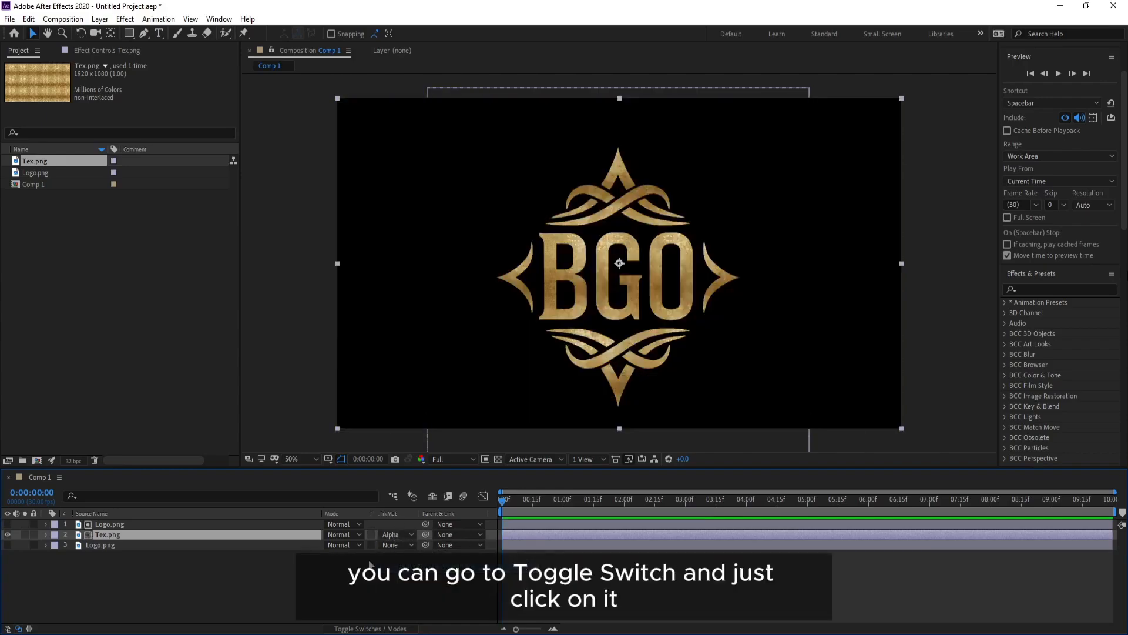
{"action": "left_click", "coordinate": [360, 629]}
{"action": "left_click", "coordinate": [358, 629]}
{"action": "left_click", "coordinate": [358, 630]}
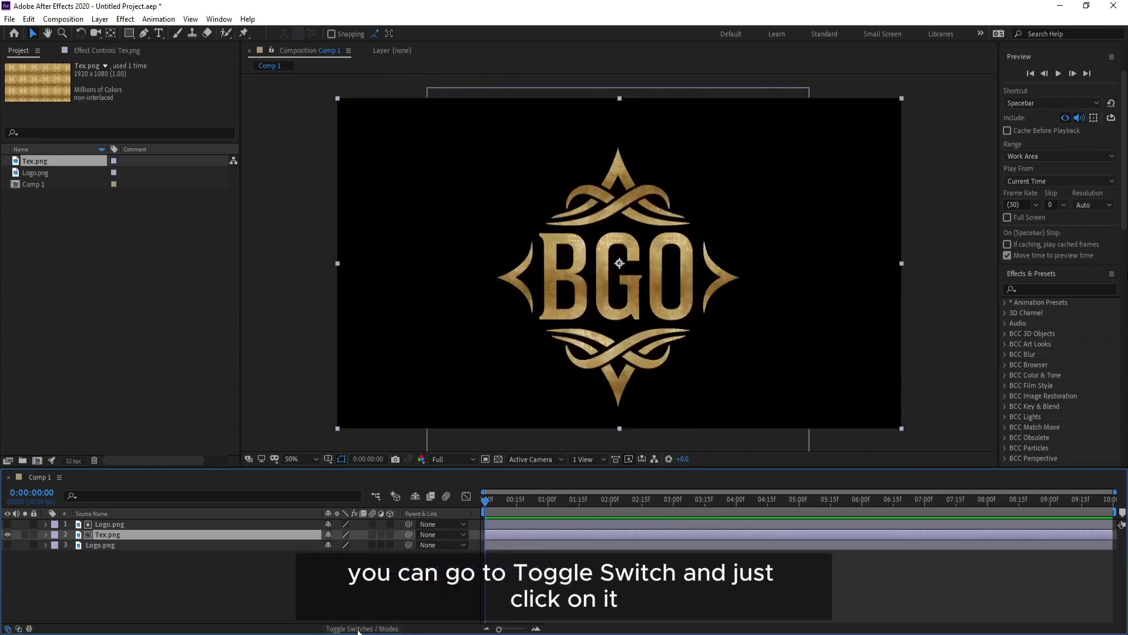
{"action": "left_click", "coordinate": [358, 629]}
{"action": "left_click", "coordinate": [358, 630]}
{"action": "left_click", "coordinate": [358, 629]}
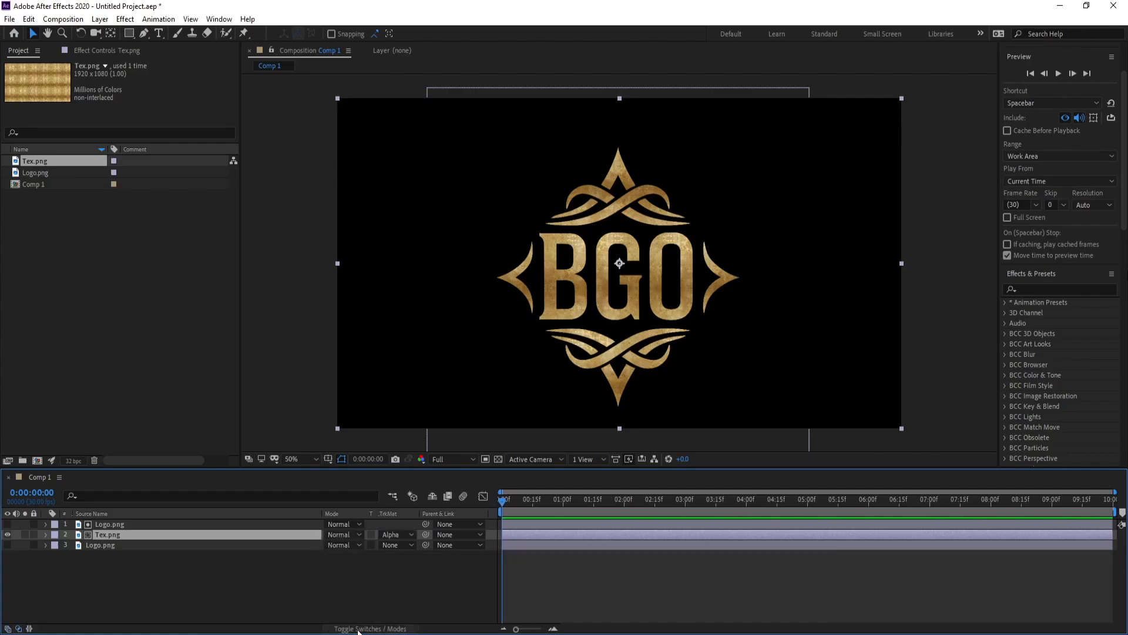
- Pre-compose the matte logo layer and the Tex.png layer together into a new composition named Logo
{"action": "left_click", "coordinate": [109, 525], "text": "shift"}
{"action": "right_click", "coordinate": [116, 526]}
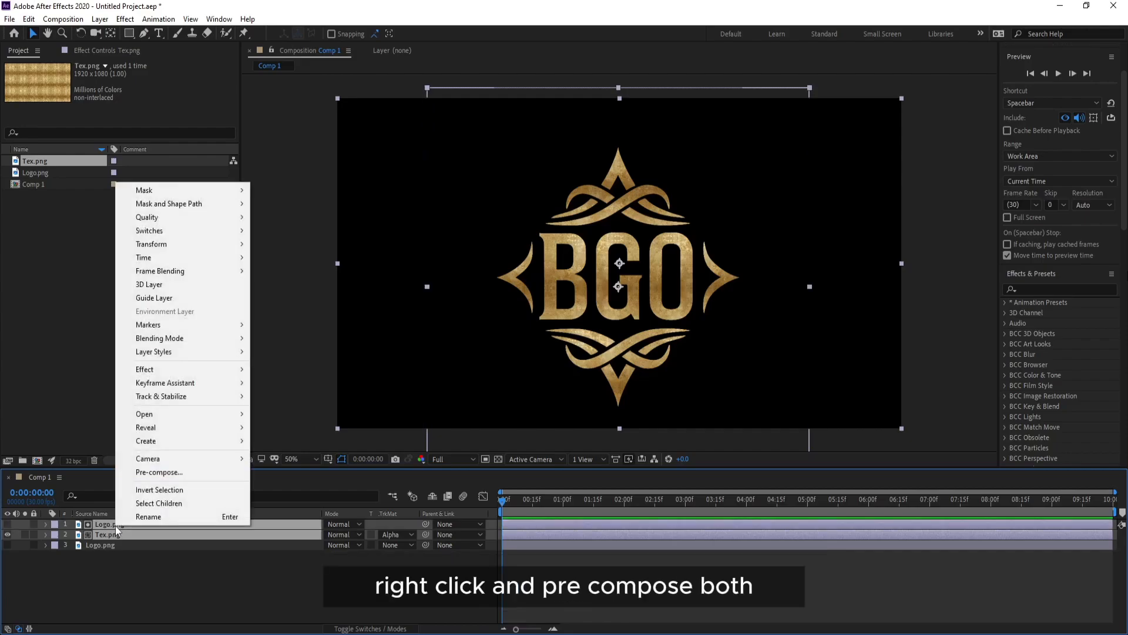
{"action": "left_click", "coordinate": [170, 472]}
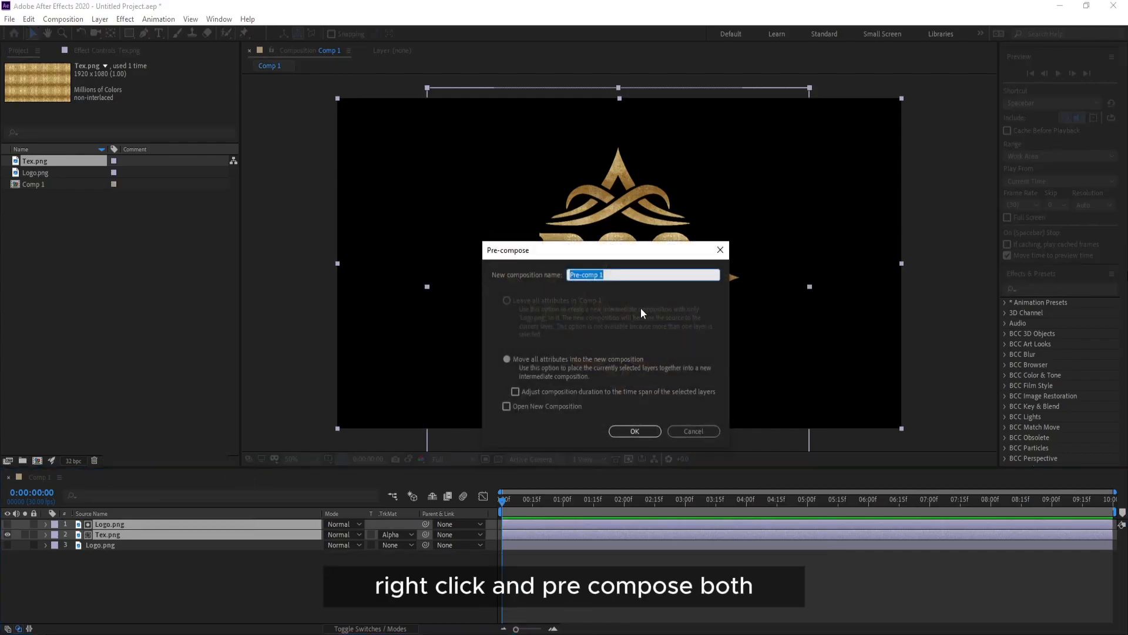
{"action": "type", "text": "Lo"}
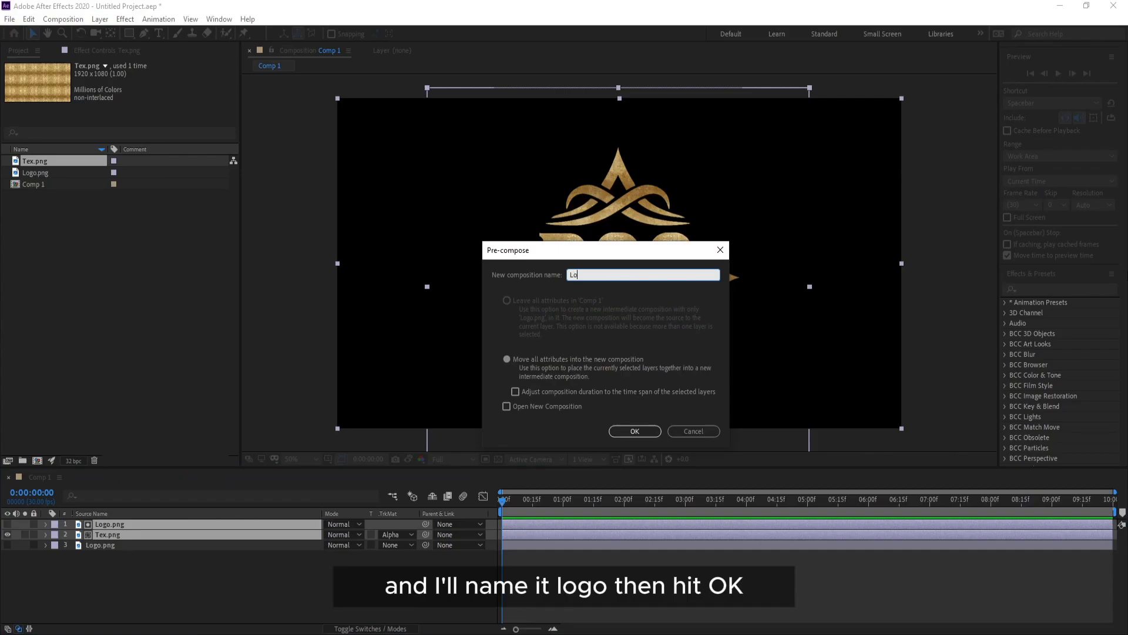
{"action": "type", "text": "go"}
{"action": "key", "text": "Return"}
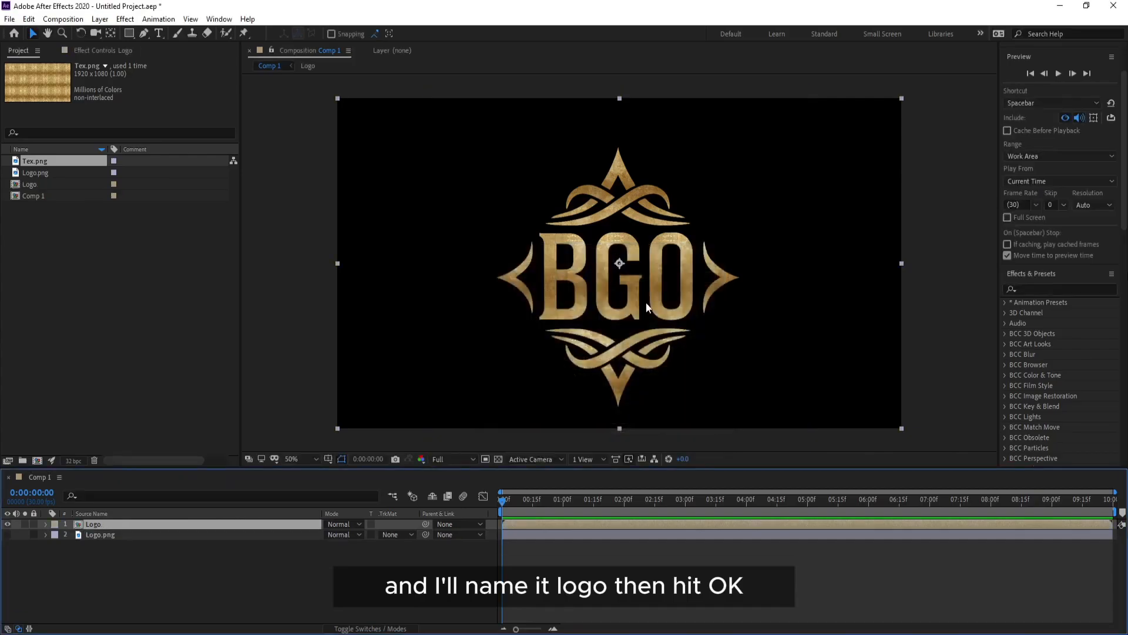
- Duplicate the Logo pre-composition layer and apply the CC Particle World effect to the upper copy
{"action": "key", "text": "ctrl+d"}
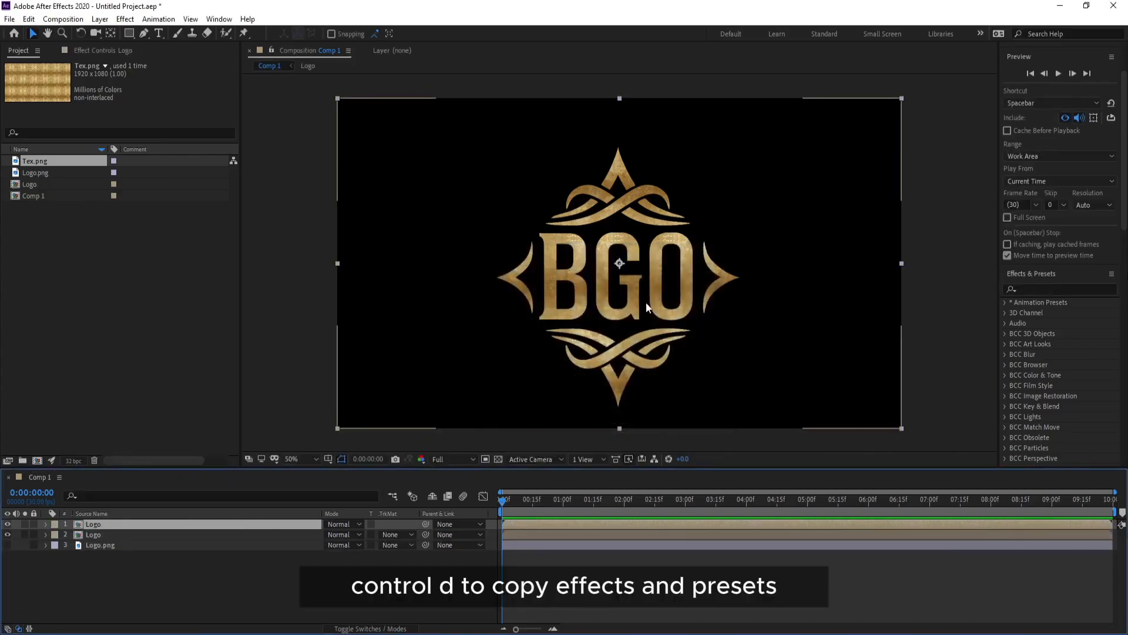
{"action": "left_click", "coordinate": [1036, 287]}
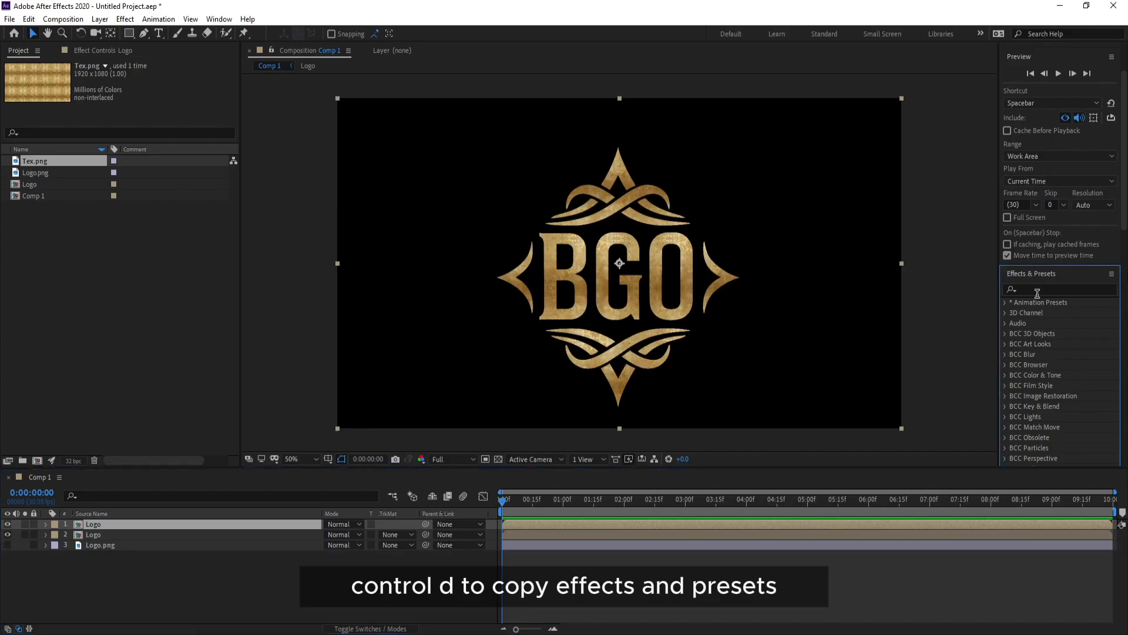
{"action": "type", "text": "c"}
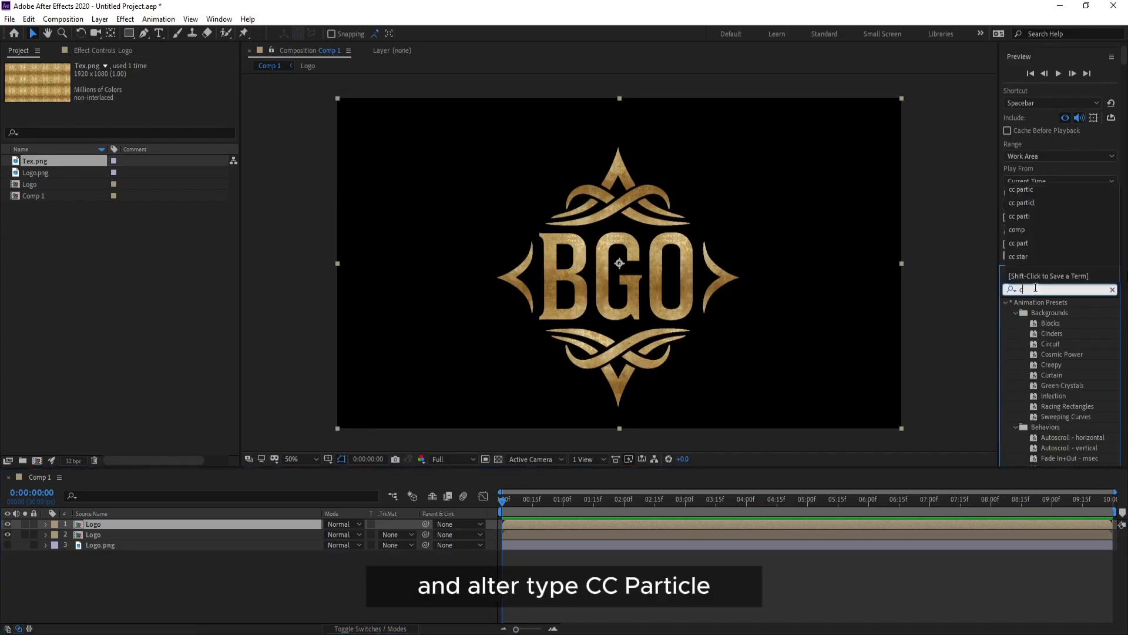
{"action": "type", "text": "c particl"}
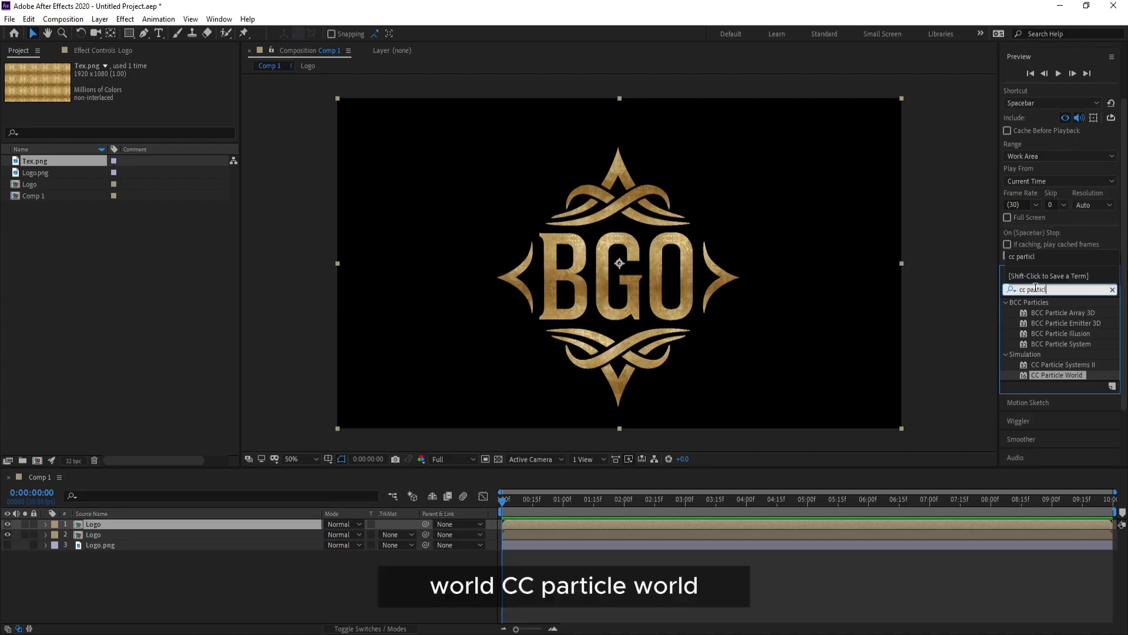
{"action": "left_click_drag", "start_coordinate": [1052, 376], "coordinate": [115, 526]}
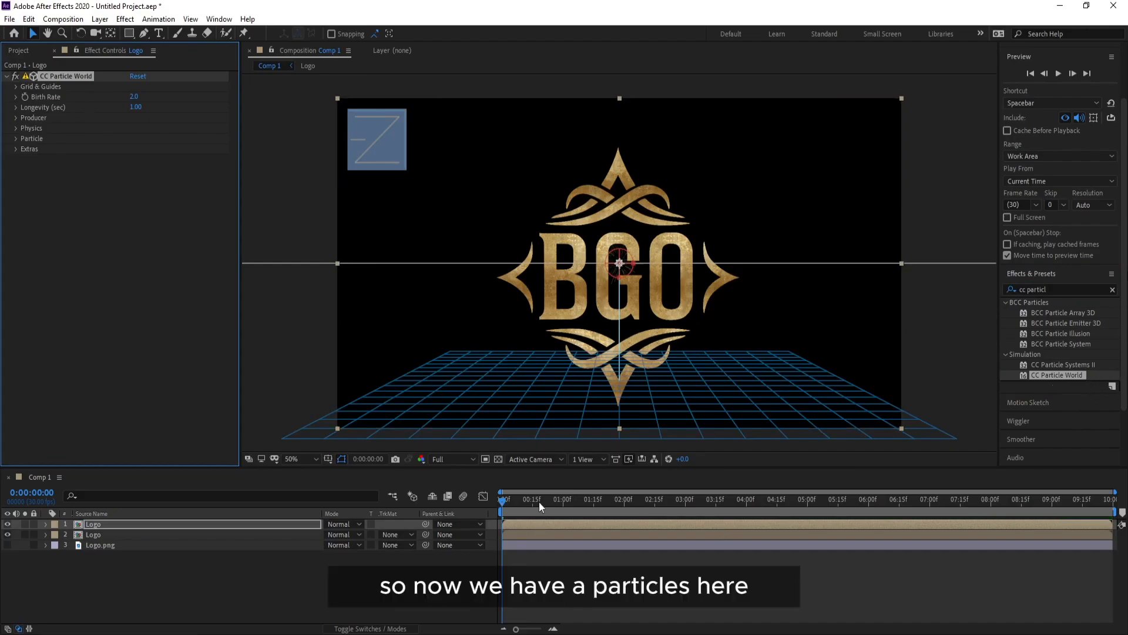
- Turn off Position, Motion Path, Grid, Horizon and Axis Box in CC Particle World's guides, and return the playhead to 0:00
{"action": "left_click_drag", "start_coordinate": [538, 501], "coordinate": [705, 513]}
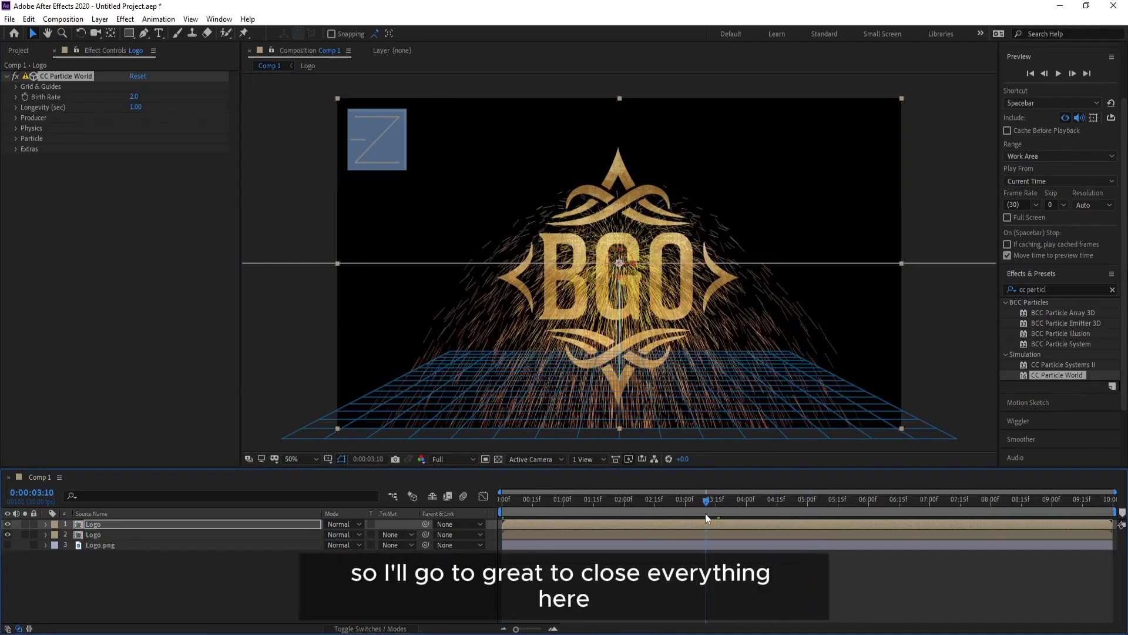
{"action": "left_click", "coordinate": [16, 87]}
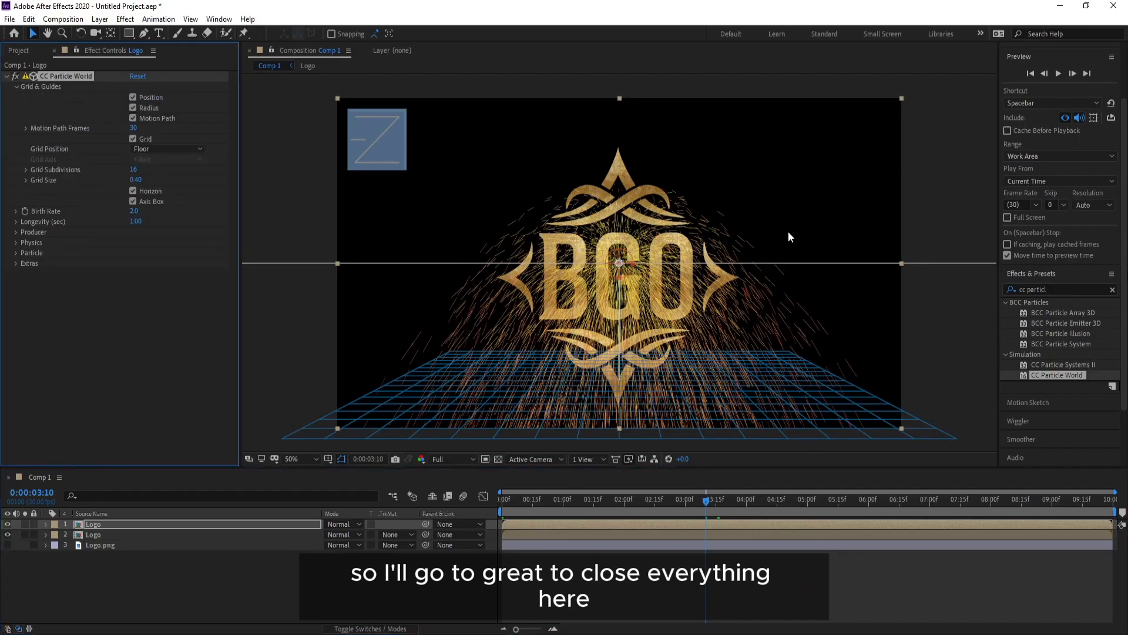
{"action": "left_click", "coordinate": [133, 97]}
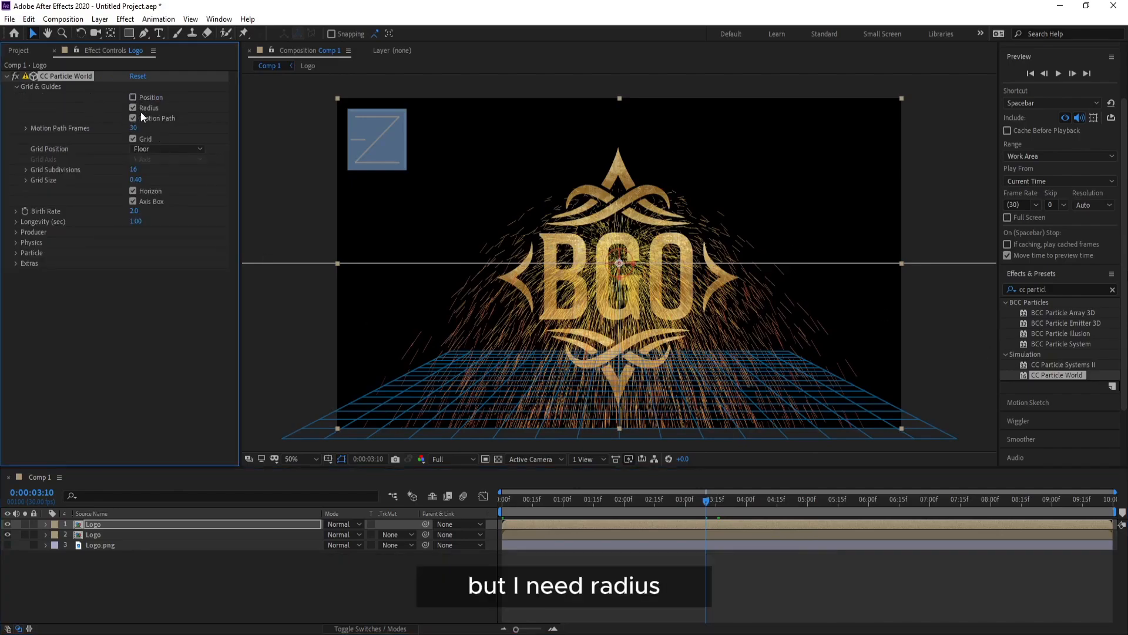
{"action": "left_click", "coordinate": [132, 118]}
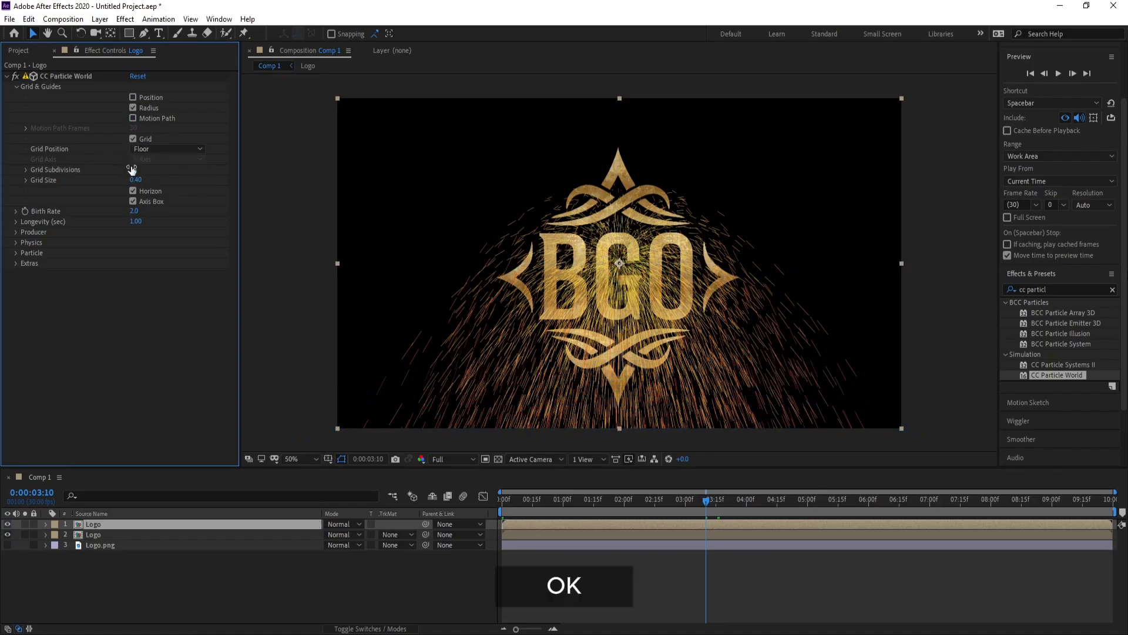
{"action": "left_click", "coordinate": [133, 139]}
{"action": "left_click", "coordinate": [133, 190]}
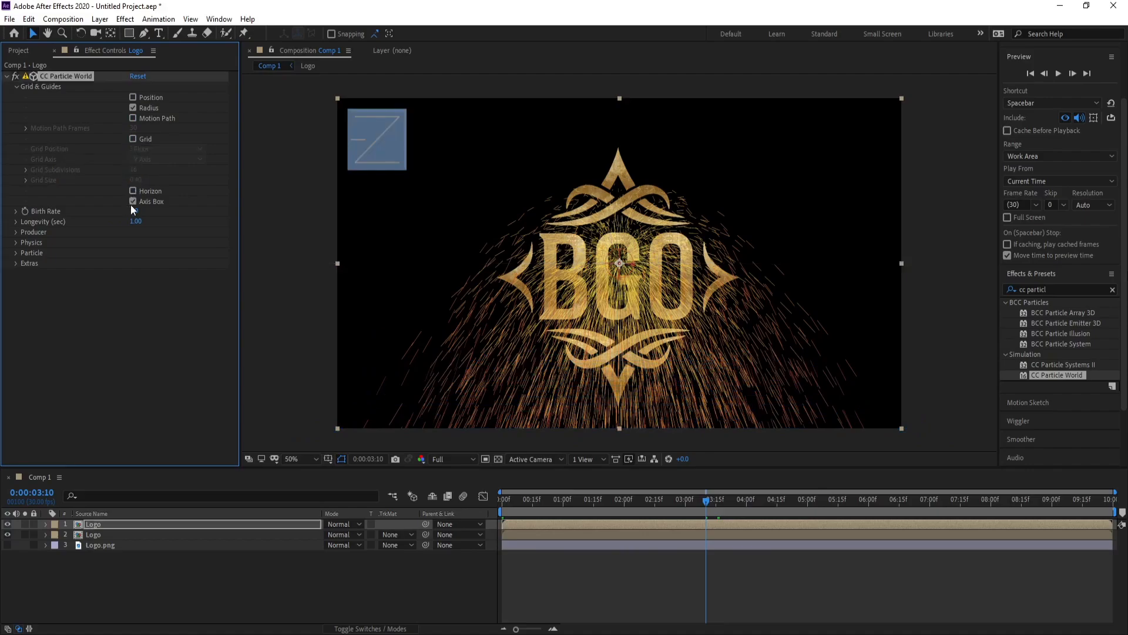
{"action": "left_click", "coordinate": [133, 201]}
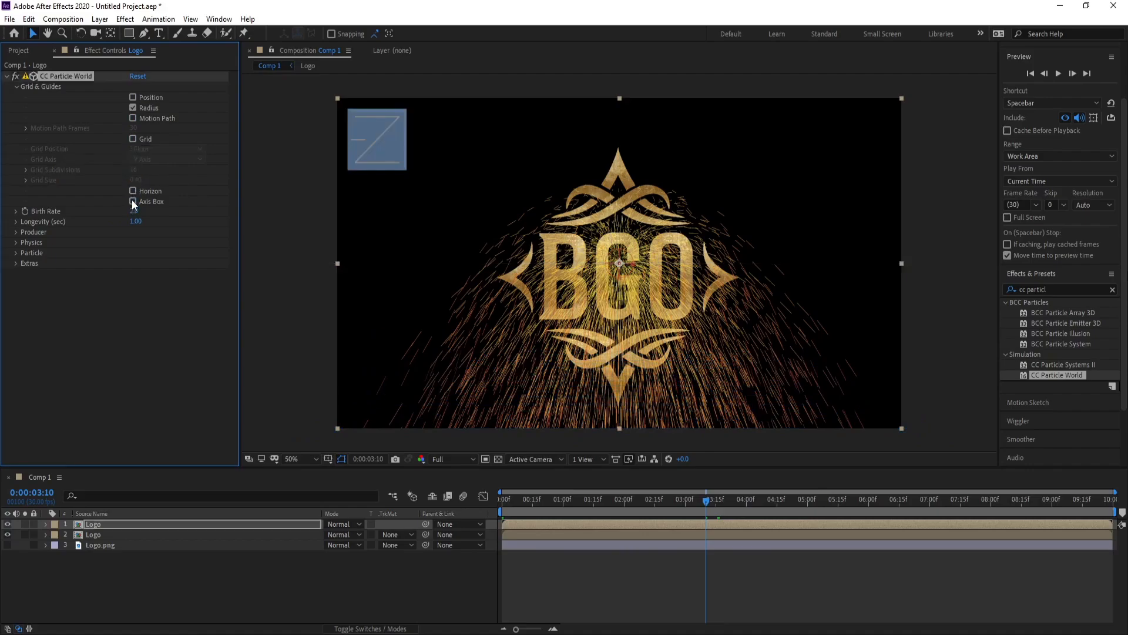
{"action": "left_click", "coordinate": [7, 77]}
{"action": "left_click_drag", "start_coordinate": [658, 502], "coordinate": [249, 502]}
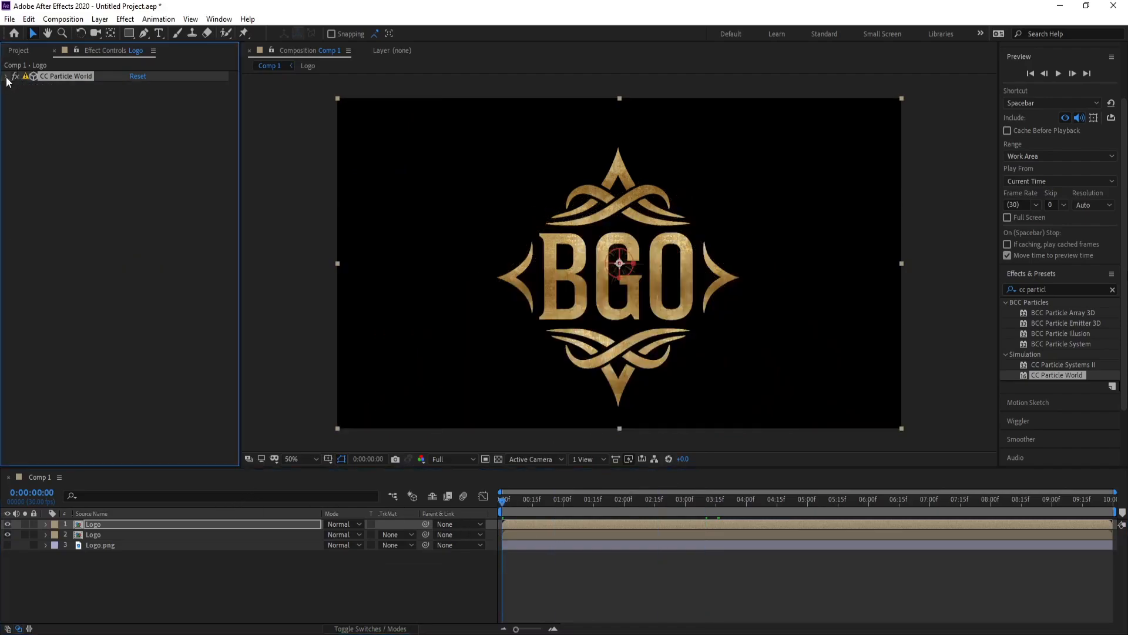
- Set CC Particle World's Birth Rate to 30000 at 0:00 on the upper Logo layer
{"action": "left_click", "coordinate": [7, 76]}
{"action": "left_click", "coordinate": [15, 87]}
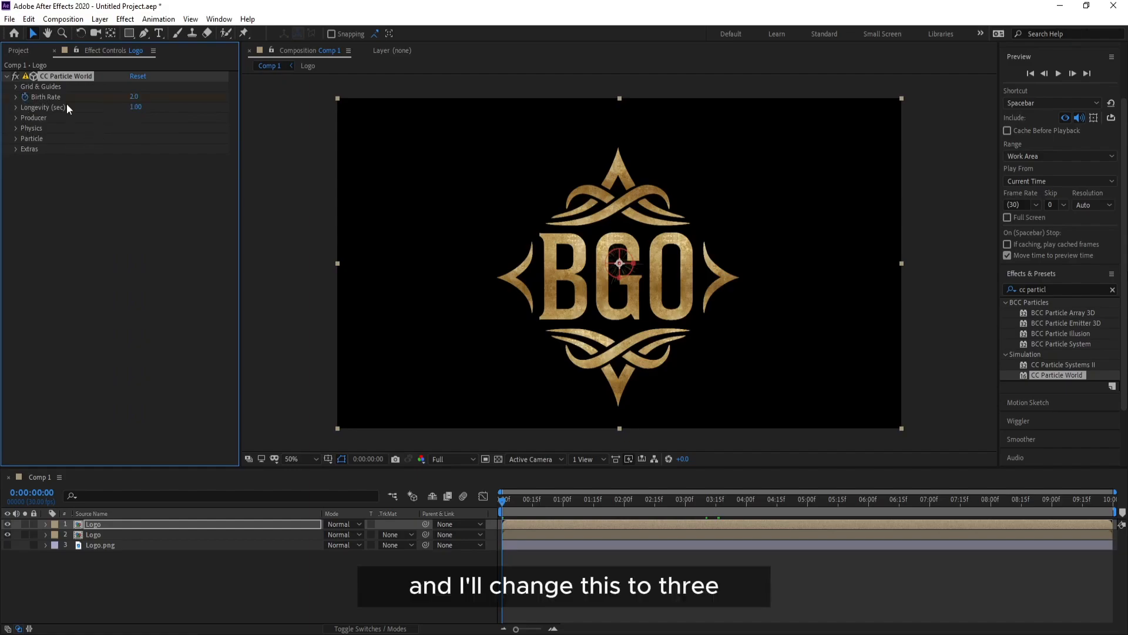
{"action": "left_click", "coordinate": [135, 97]}
{"action": "type", "text": "30"}
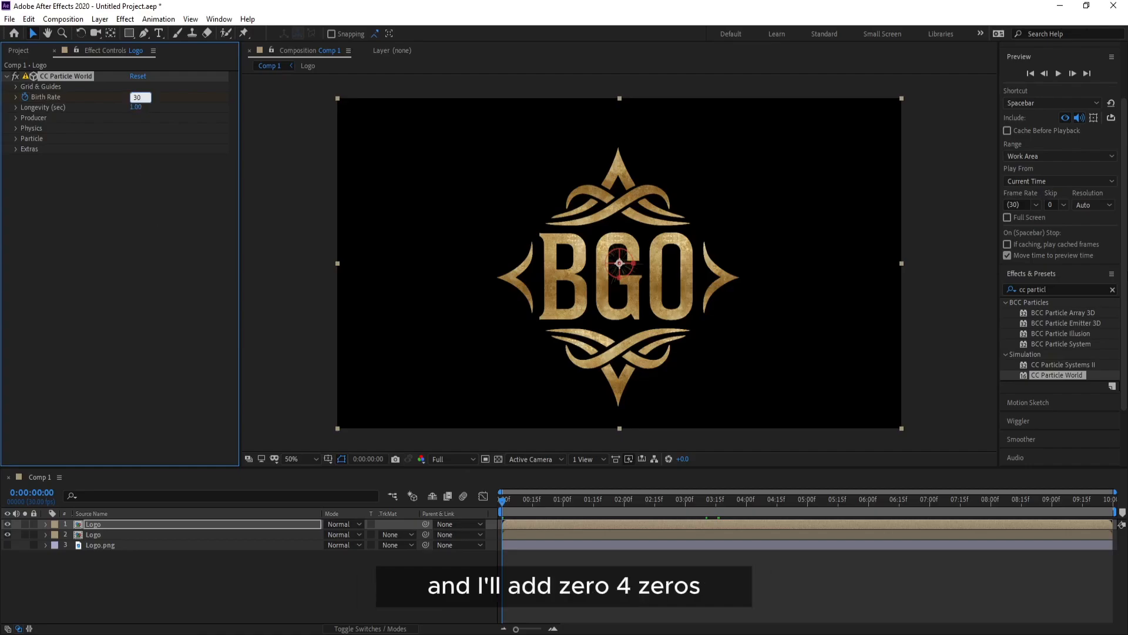
{"action": "type", "text": "000"}
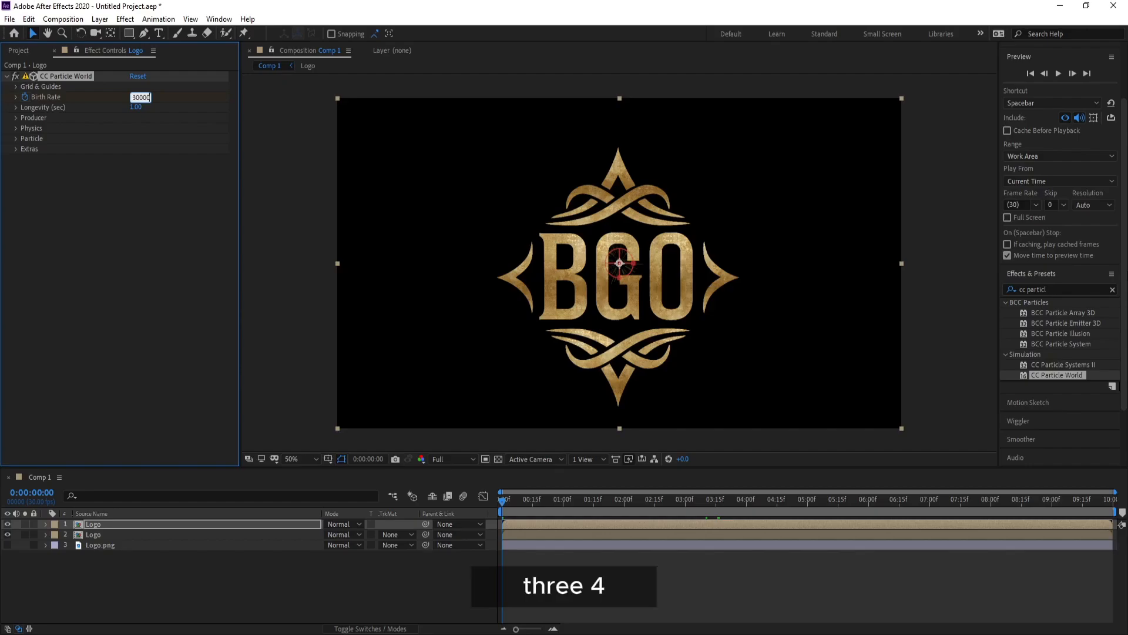
{"action": "key", "text": "Return"}
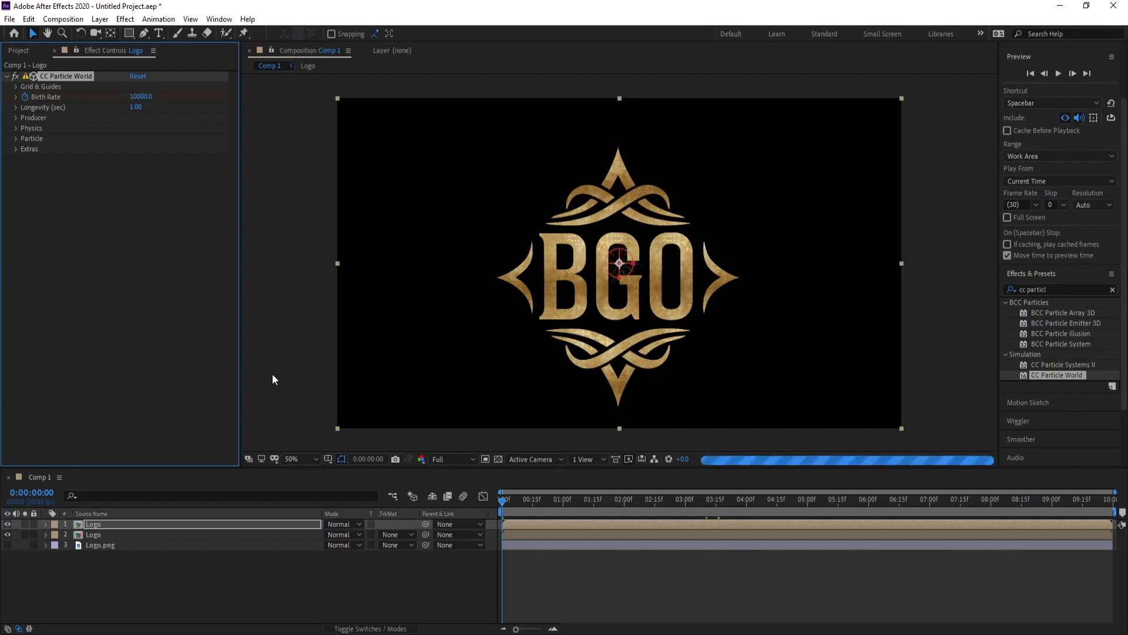
- Set Birth Rate to 0 one frame forward at 0:00:00:01, and set Longevity to 50 seconds
{"action": "left_click_drag", "start_coordinate": [517, 628], "coordinate": [541, 628]}
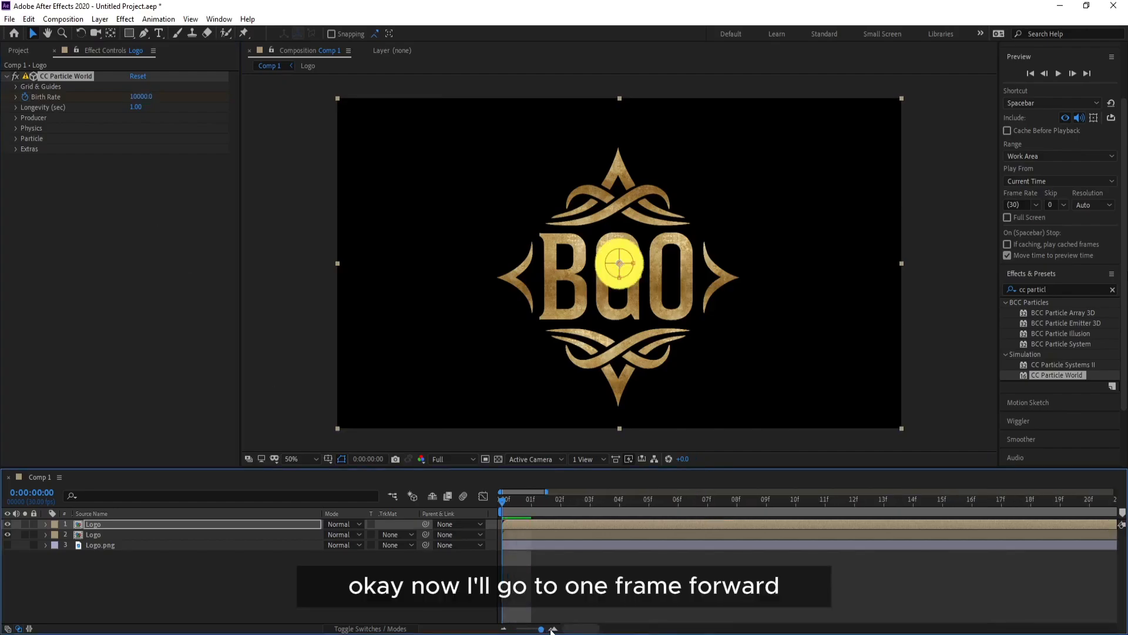
{"action": "left_click", "coordinate": [531, 502]}
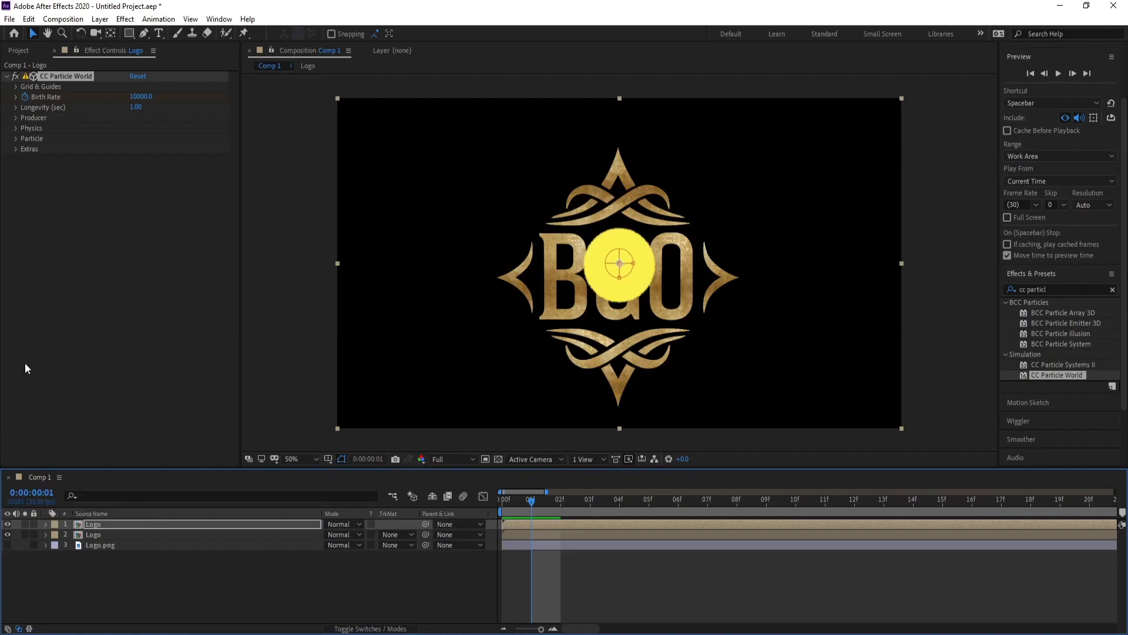
{"action": "left_click", "coordinate": [136, 98]}
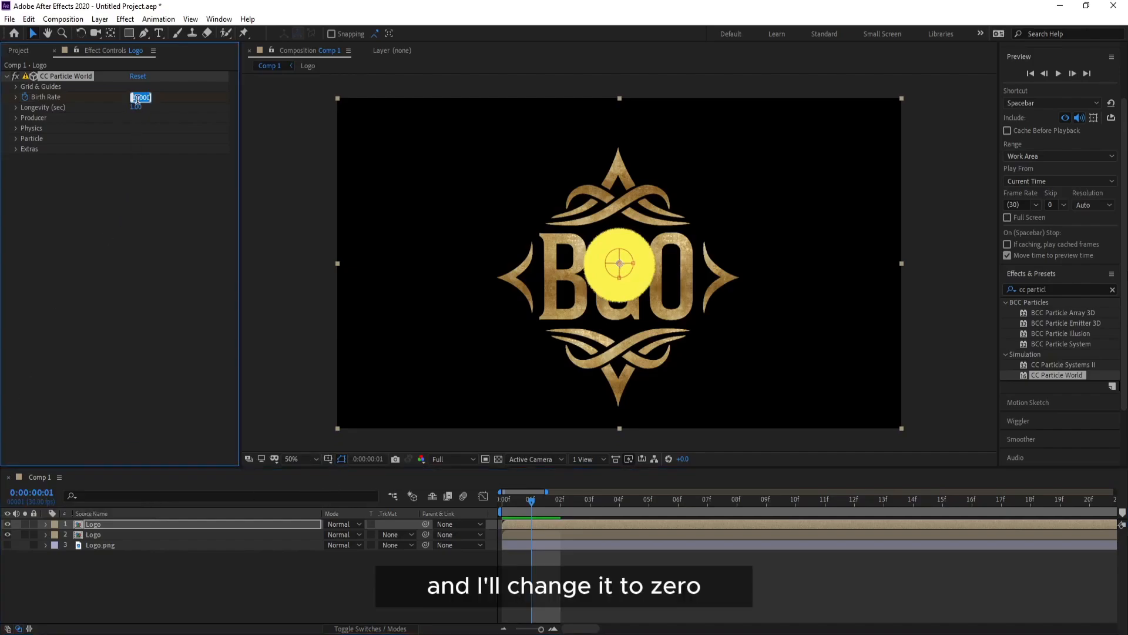
{"action": "type", "text": "0"}
{"action": "key", "text": "Return"}
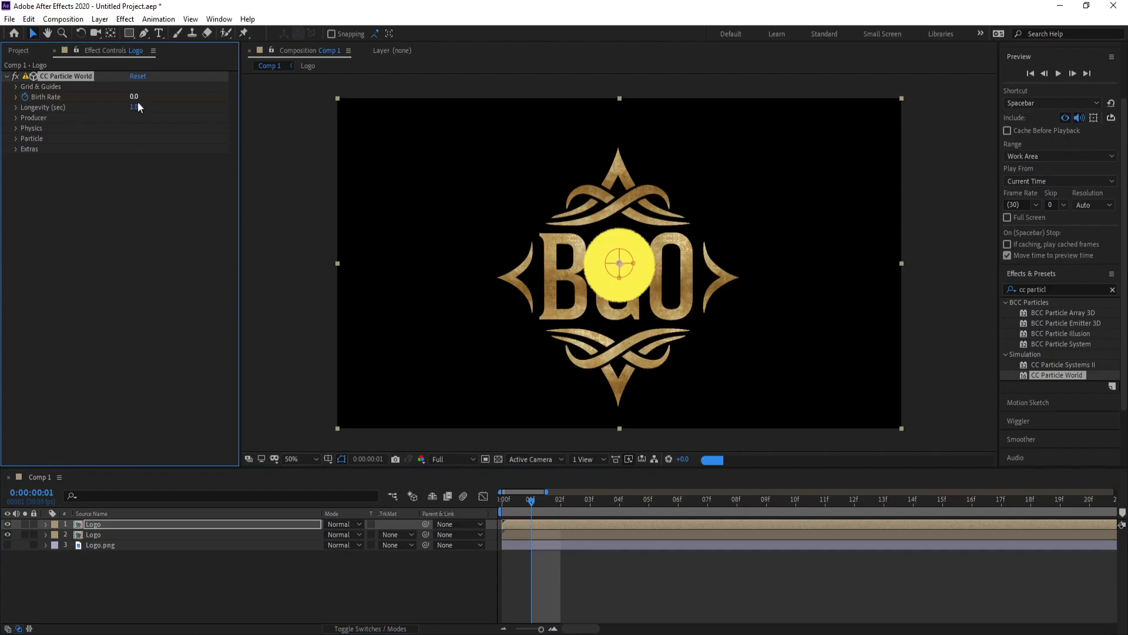
{"action": "left_click", "coordinate": [130, 108]}
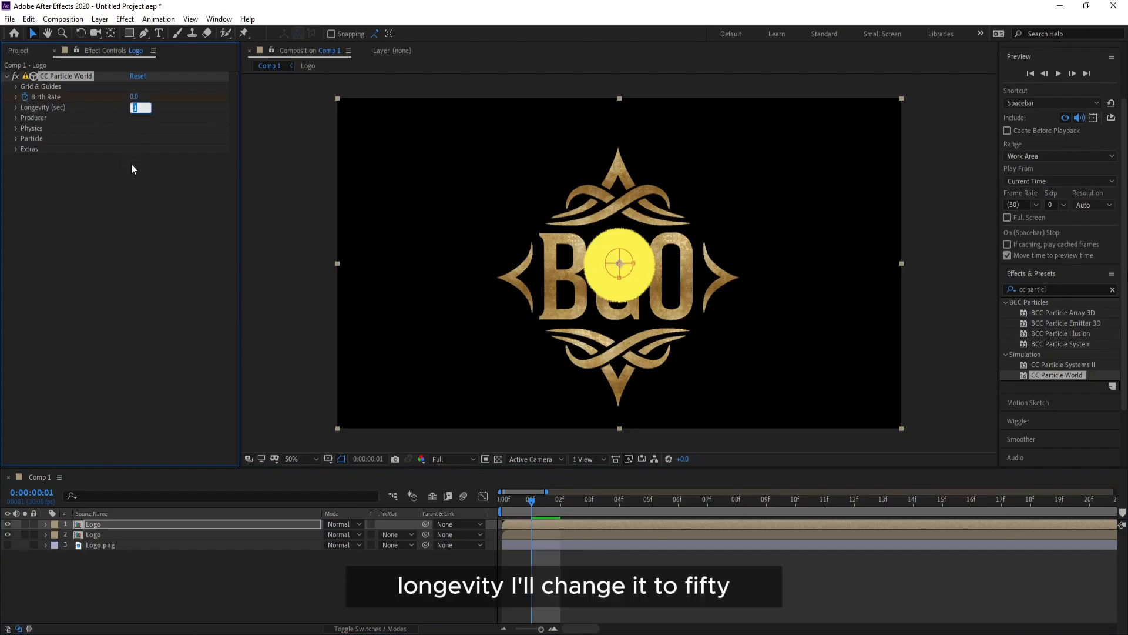
{"action": "type", "text": "50"}
{"action": "key", "text": "Return"}
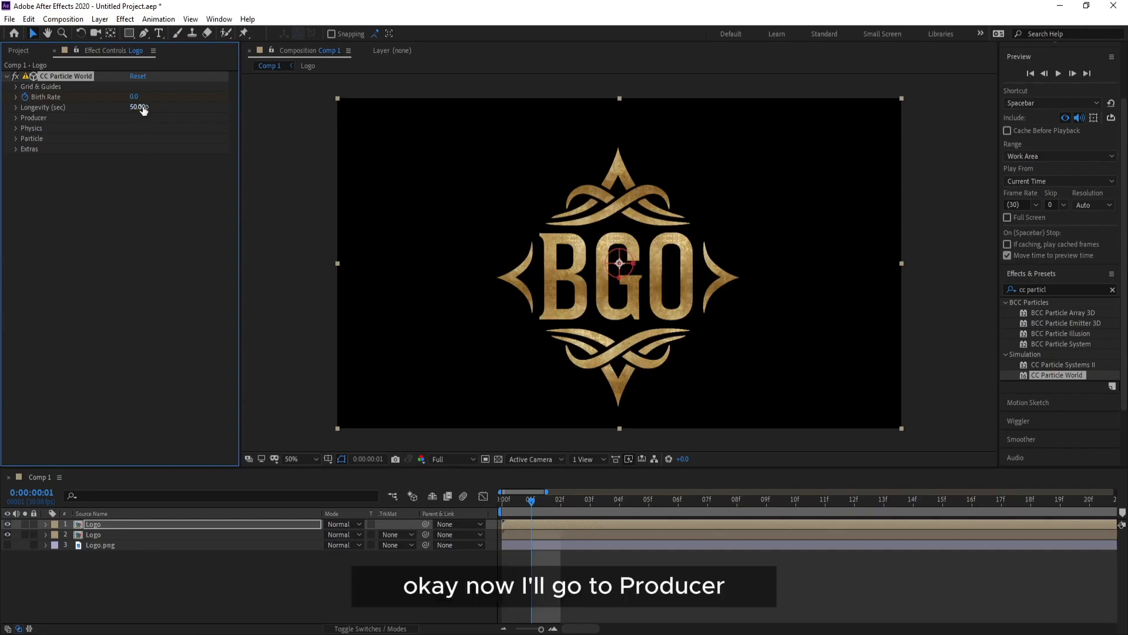
- Increase the particle producer's Radius X to about 0.505 and Radius Y to about 0.285 to span the whole composition
{"action": "left_click", "coordinate": [16, 118]}
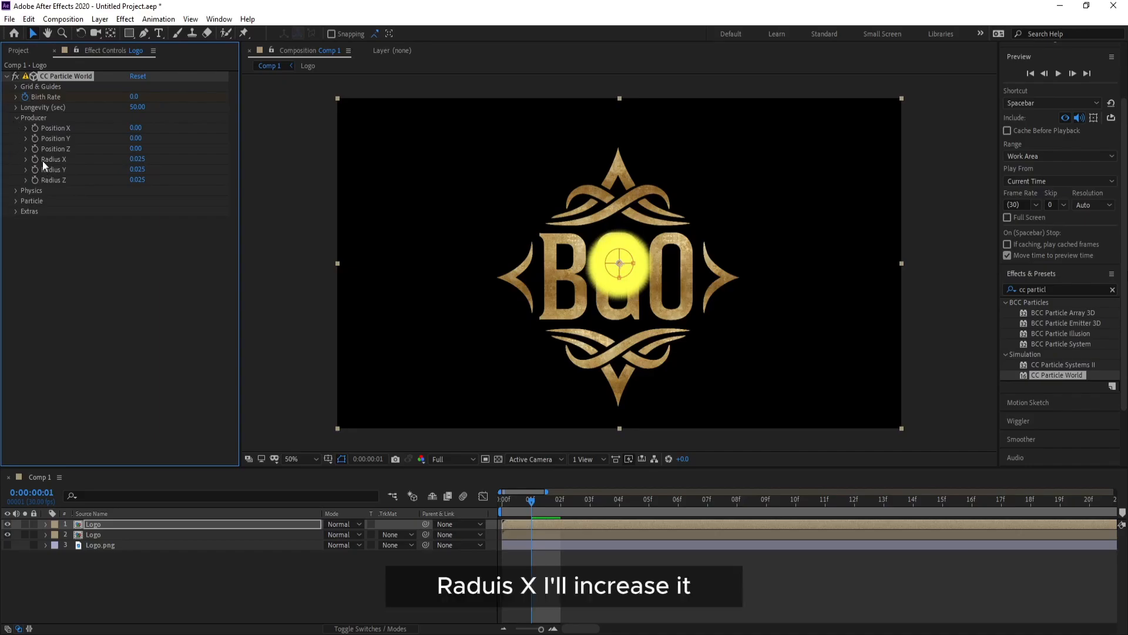
{"action": "left_click_drag", "start_coordinate": [138, 163], "coordinate": [174, 167]}
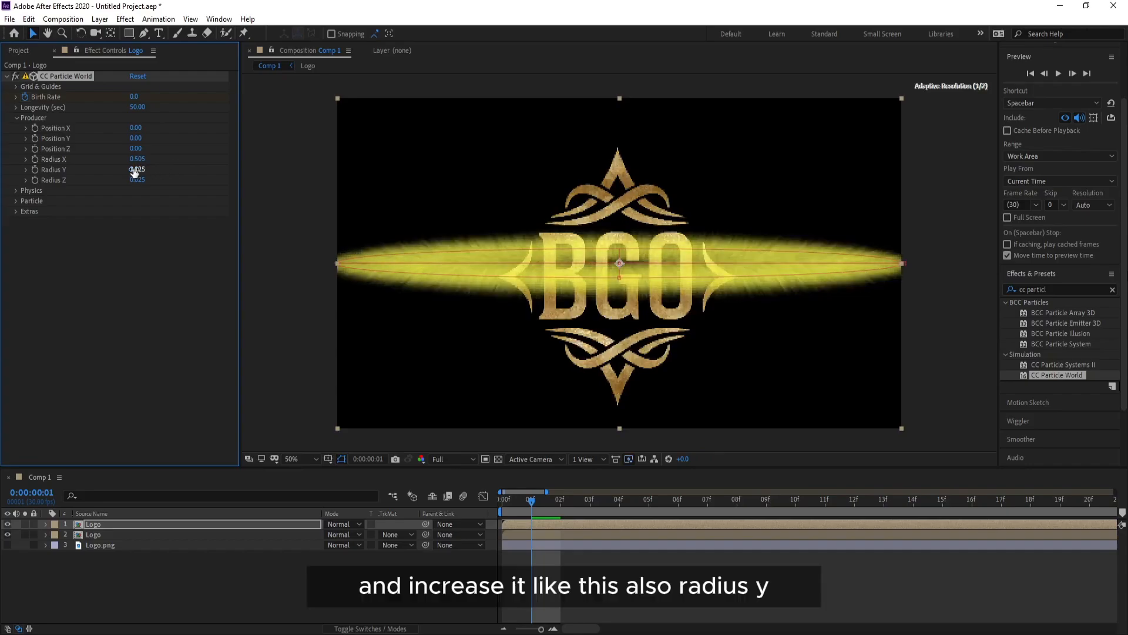
{"action": "left_click_drag", "start_coordinate": [136, 169], "coordinate": [154, 173]}
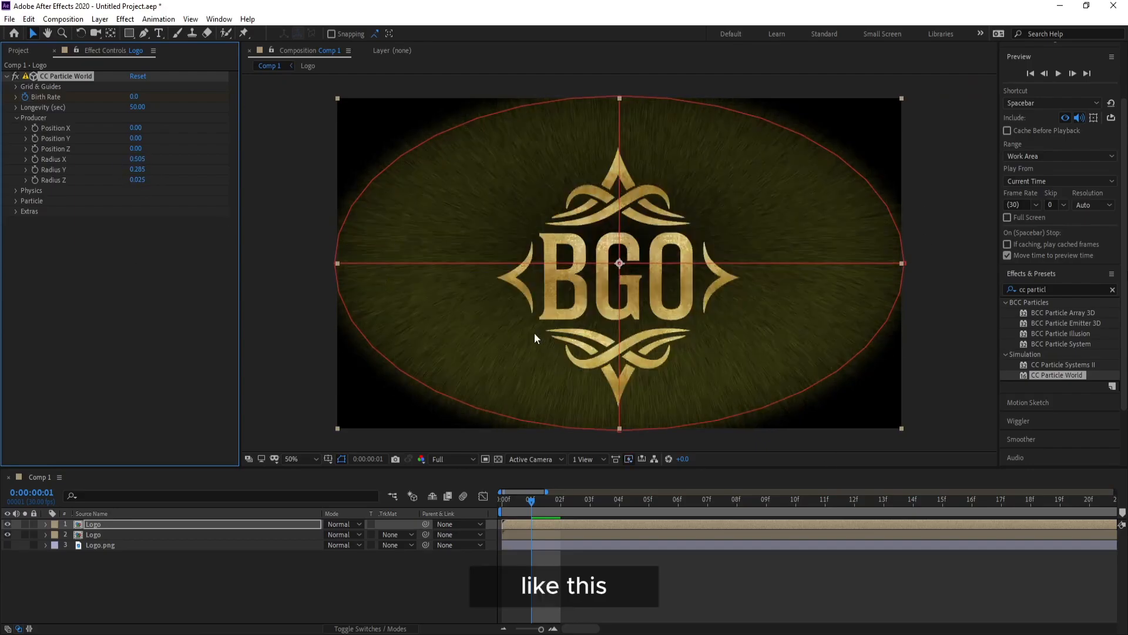
{"action": "left_click", "coordinate": [16, 118]}
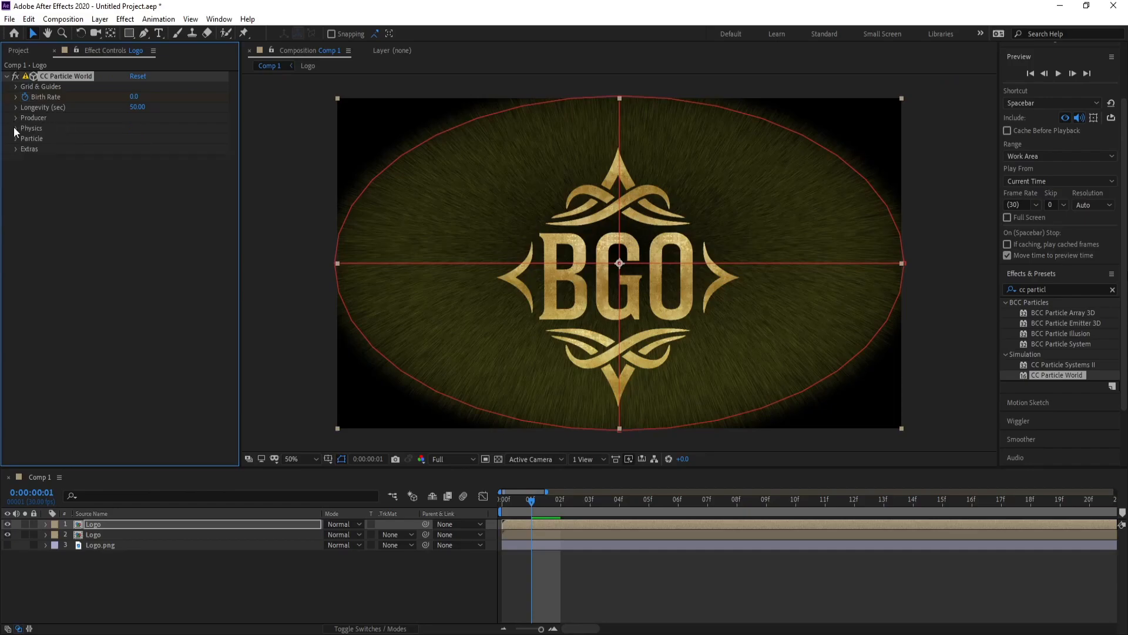
- Set Velocity, Gravity, Extra and Extra Angle to 0 in the CC Particle World physics settings
{"action": "left_click", "coordinate": [16, 128]}
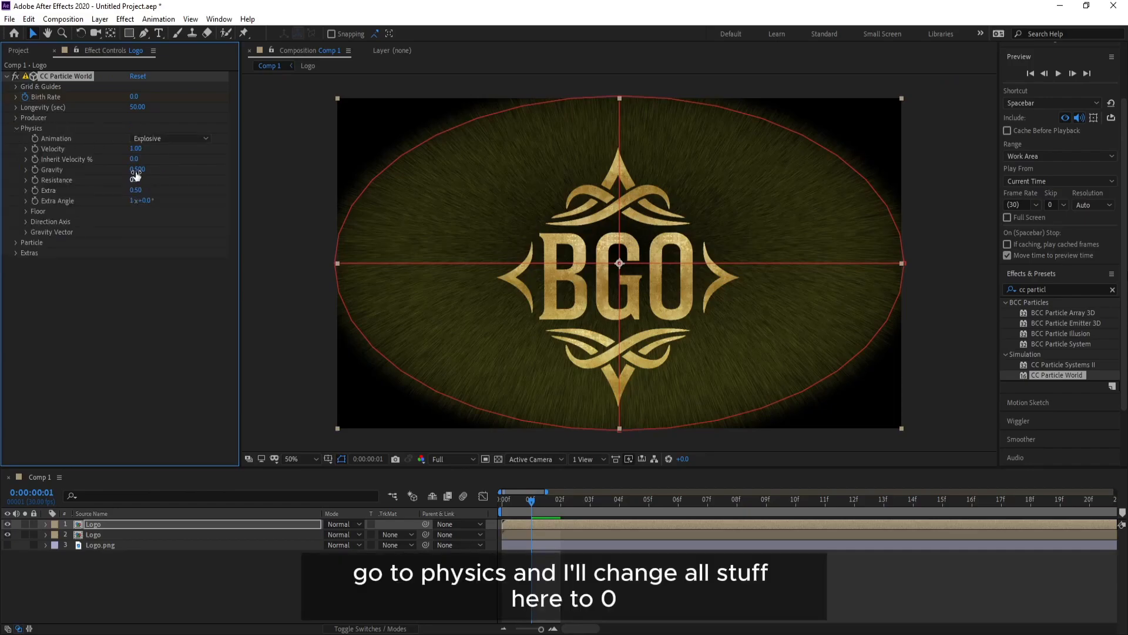
{"action": "left_click", "coordinate": [136, 149]}
{"action": "type", "text": "0"}
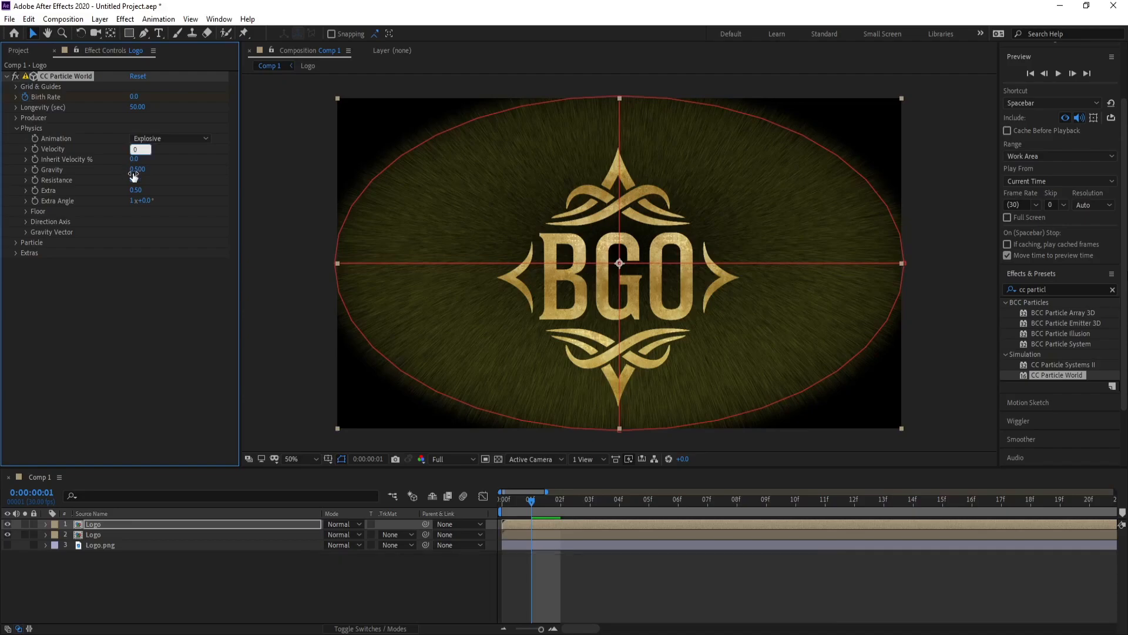
{"action": "left_click", "coordinate": [137, 171]}
{"action": "type", "text": "0"}
{"action": "left_click", "coordinate": [136, 191]}
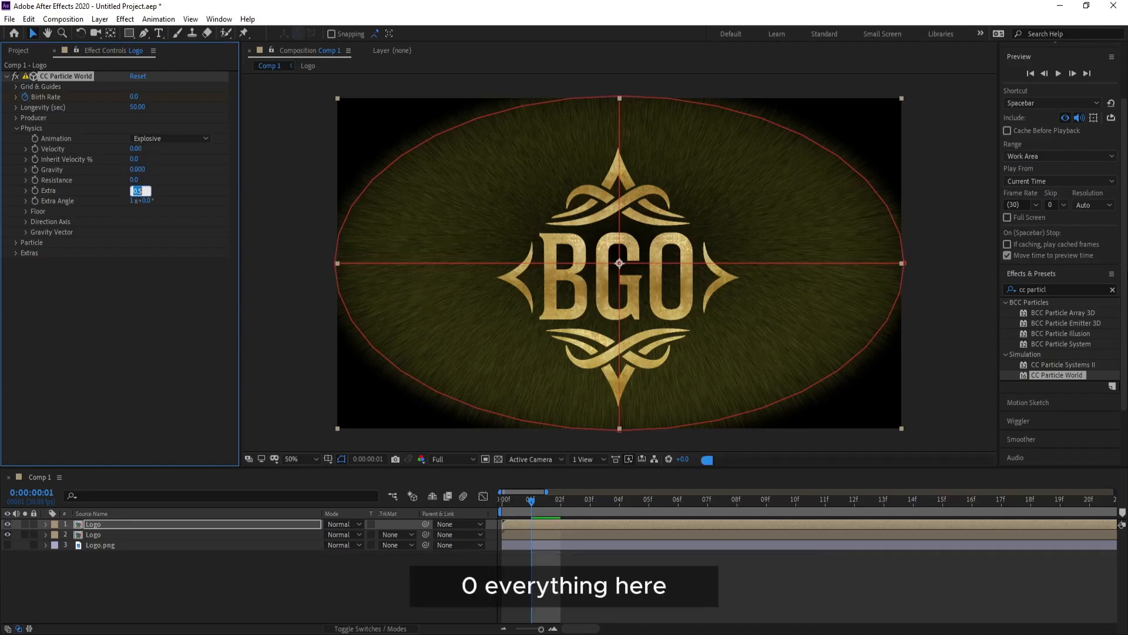
{"action": "type", "text": "0"}
{"action": "left_click", "coordinate": [135, 201]}
{"action": "type", "text": "0"}
{"action": "key", "text": "Return"}
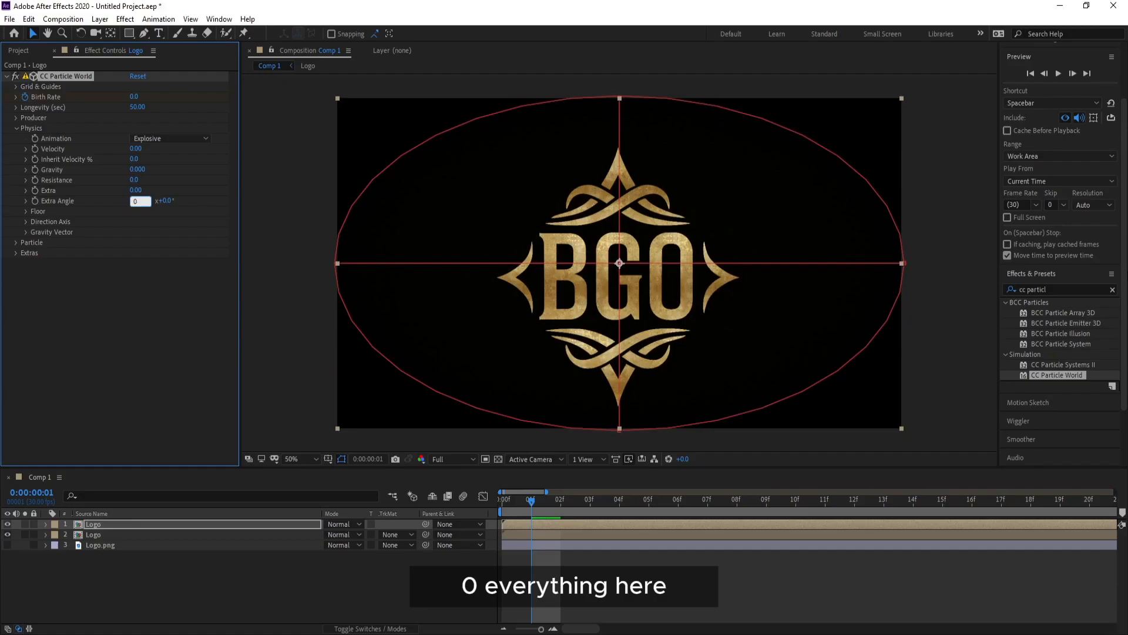
{"action": "left_click", "coordinate": [16, 128]}
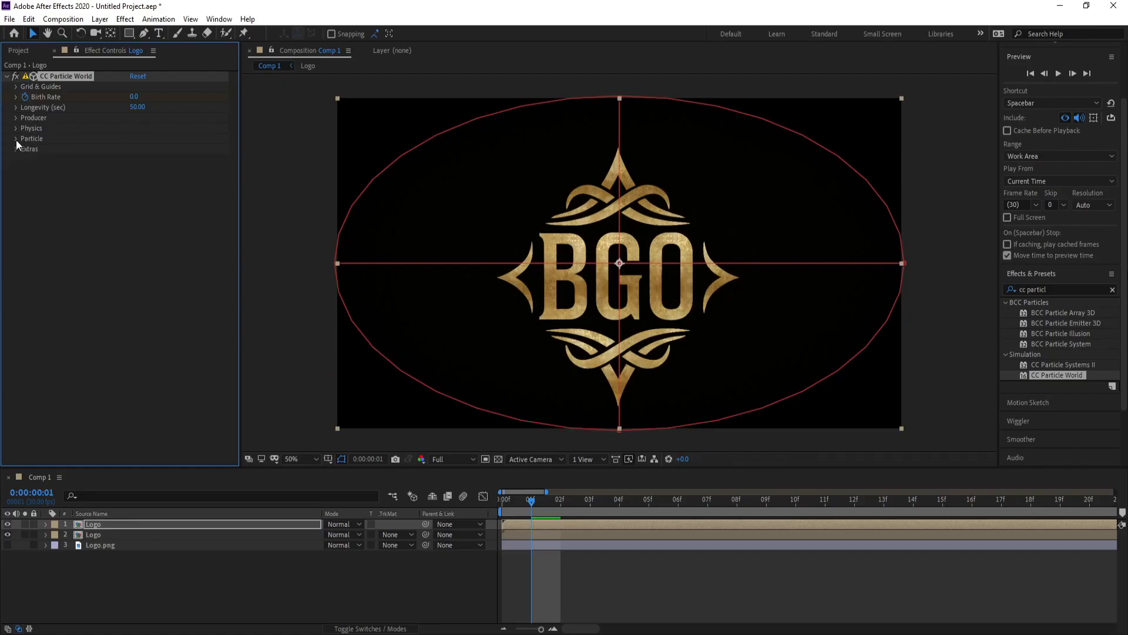
- Change the Particle Type to QuadPolygon and set the Death Size to 0
{"action": "left_click", "coordinate": [17, 139]}
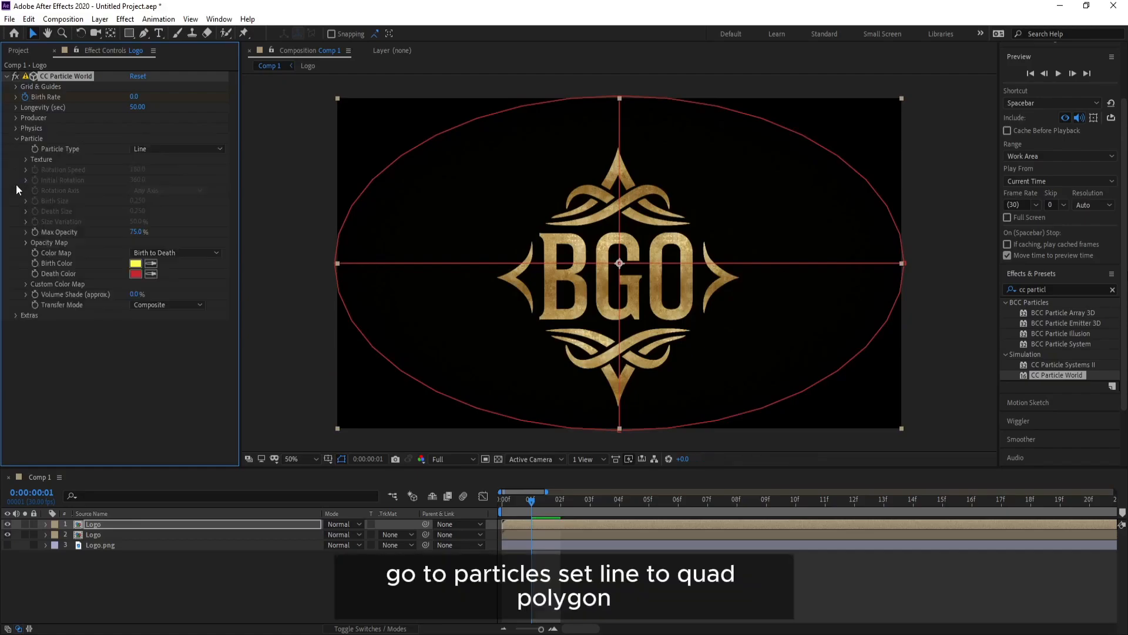
{"action": "left_click", "coordinate": [154, 149]}
{"action": "left_click", "coordinate": [183, 291]}
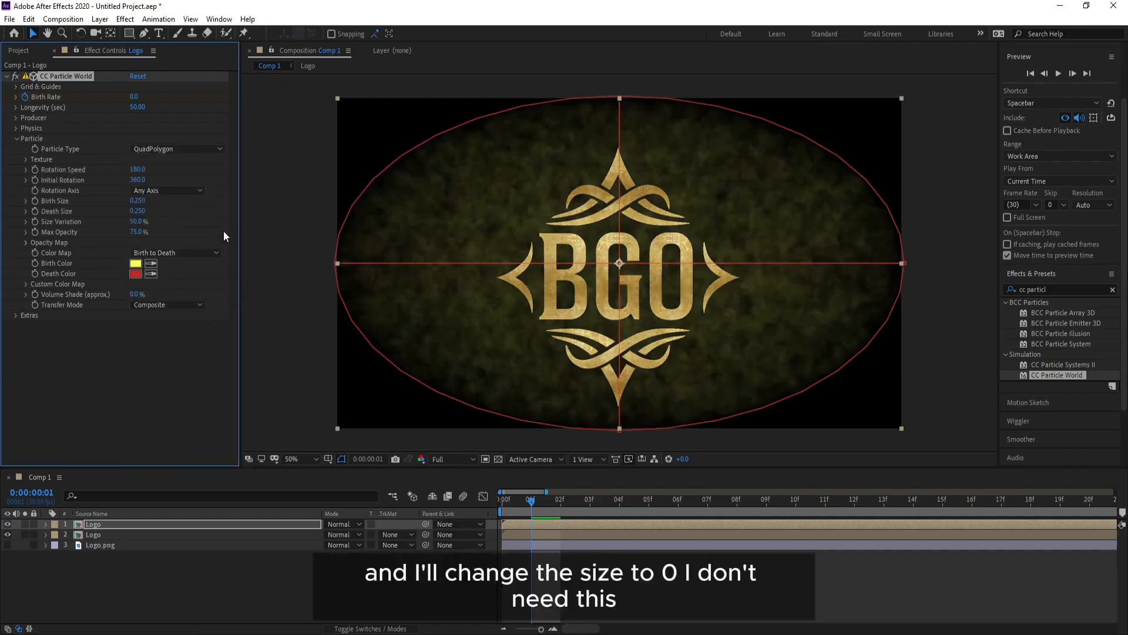
{"action": "left_click", "coordinate": [138, 211]}
{"action": "key", "text": "Return"}
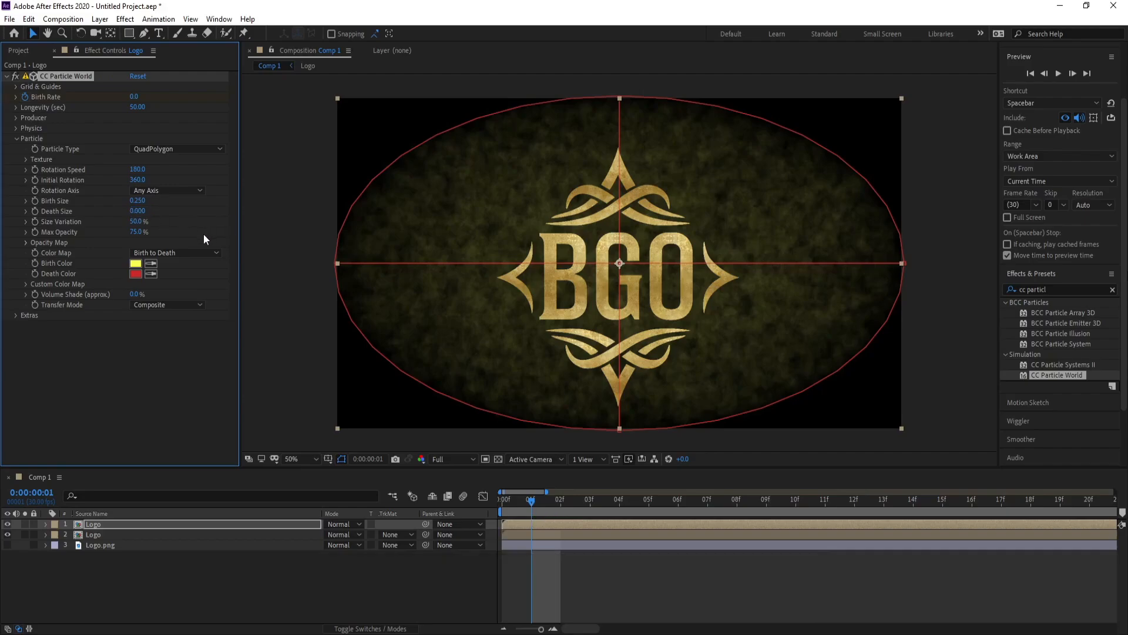
- Set the particles' Color Map to Origin Constant and redraw the Opacity Map flat at full opacity across its width
{"action": "left_click", "coordinate": [171, 252]}
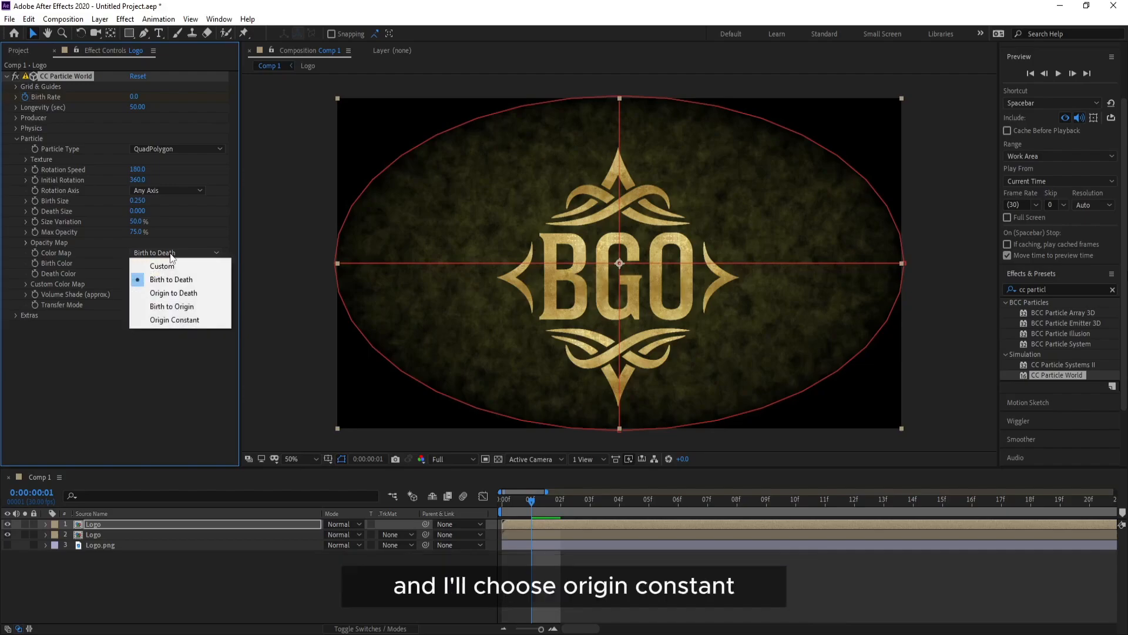
{"action": "left_click", "coordinate": [198, 324]}
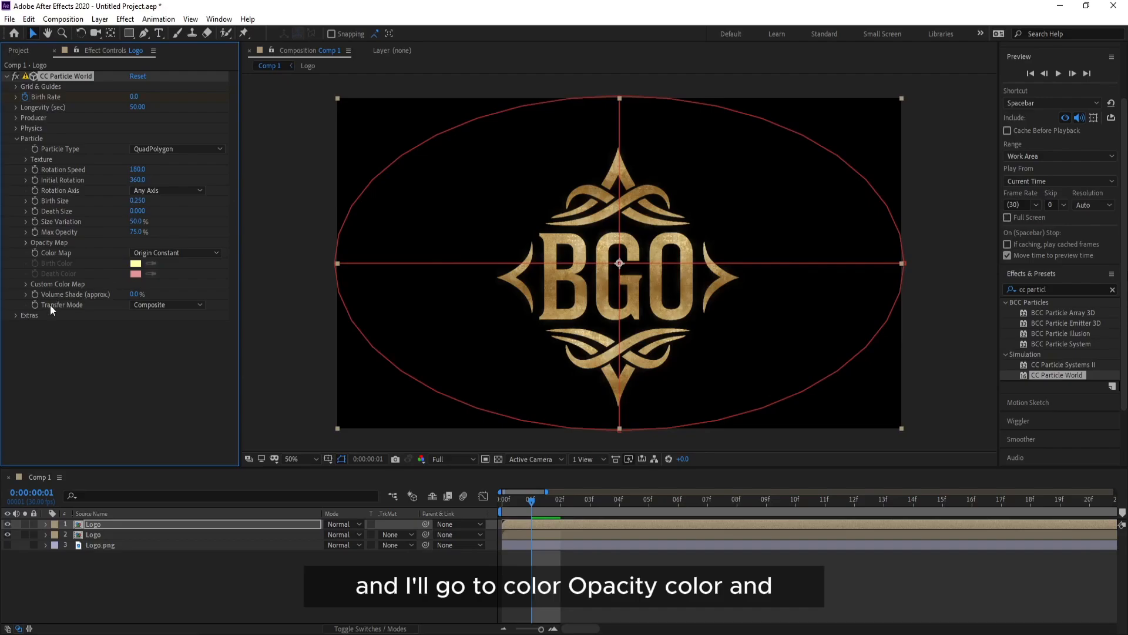
{"action": "left_click", "coordinate": [26, 243]}
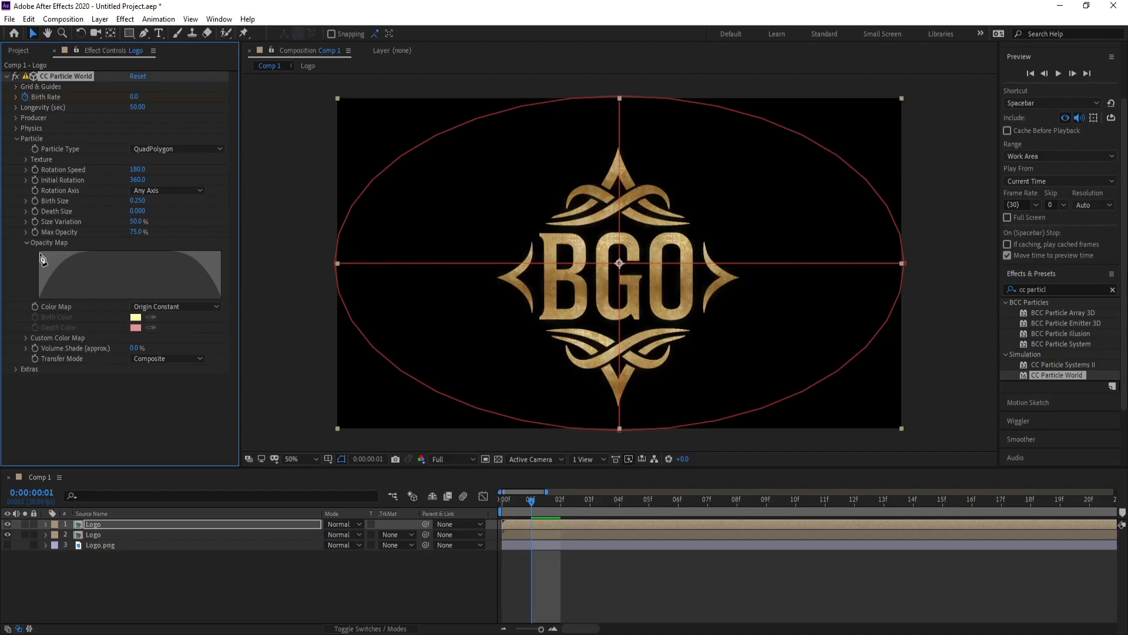
{"action": "mouse_move", "coordinate": [40, 253]}
{"action": "left_mouse_down"}
{"action": "mouse_move", "coordinate": [228, 250]}
{"action": "mouse_move", "coordinate": [26, 254]}
{"action": "left_mouse_up"}
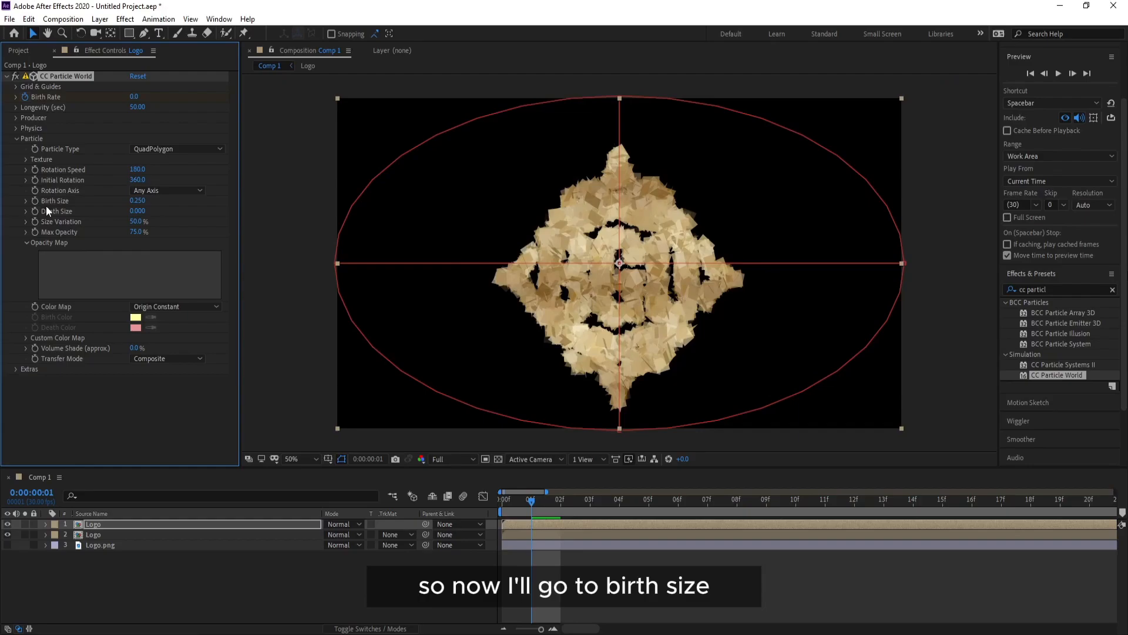
- Set the particles' Birth Size to 0.03
{"action": "left_click", "coordinate": [137, 201]}
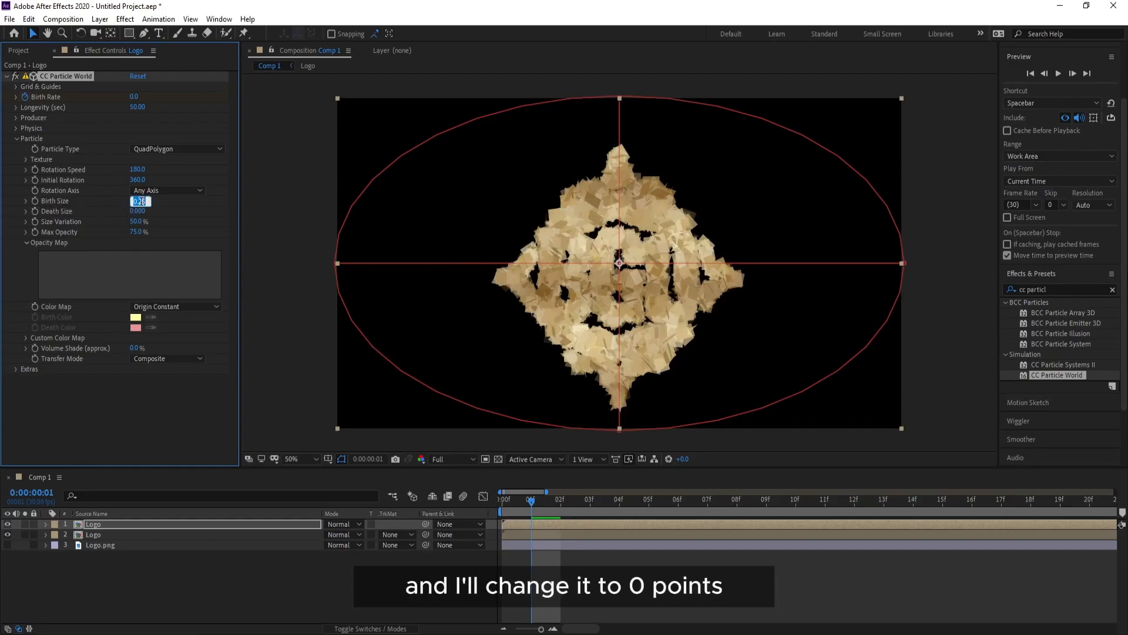
{"action": "left_click_drag", "start_coordinate": [140, 201], "coordinate": [184, 207]}
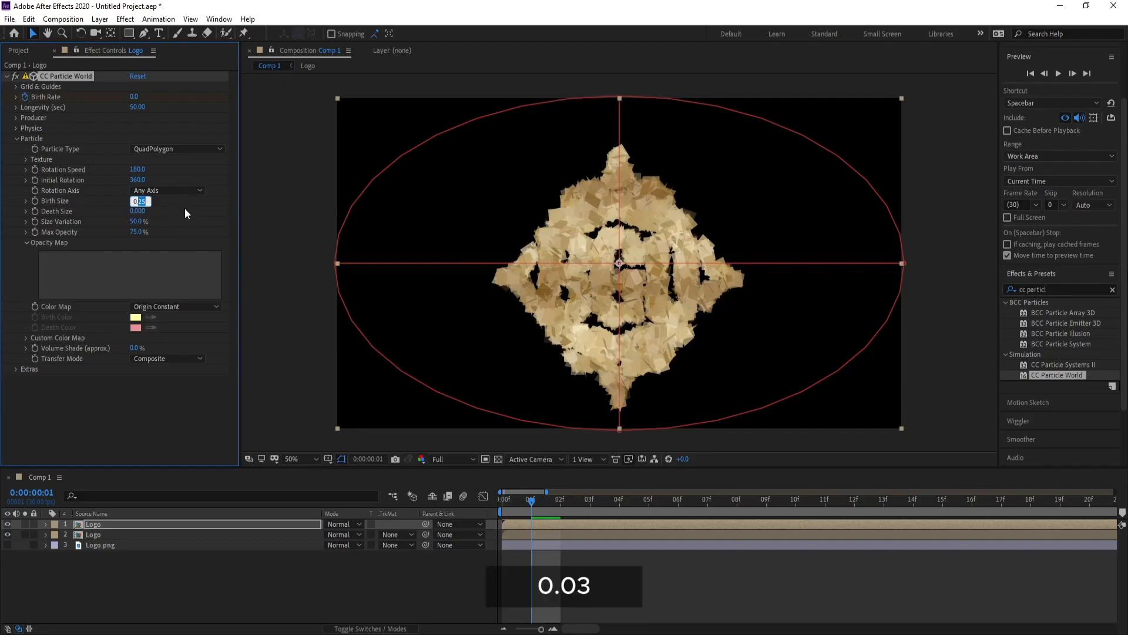
{"action": "type", "text": "03"}
{"action": "key", "text": "Return"}
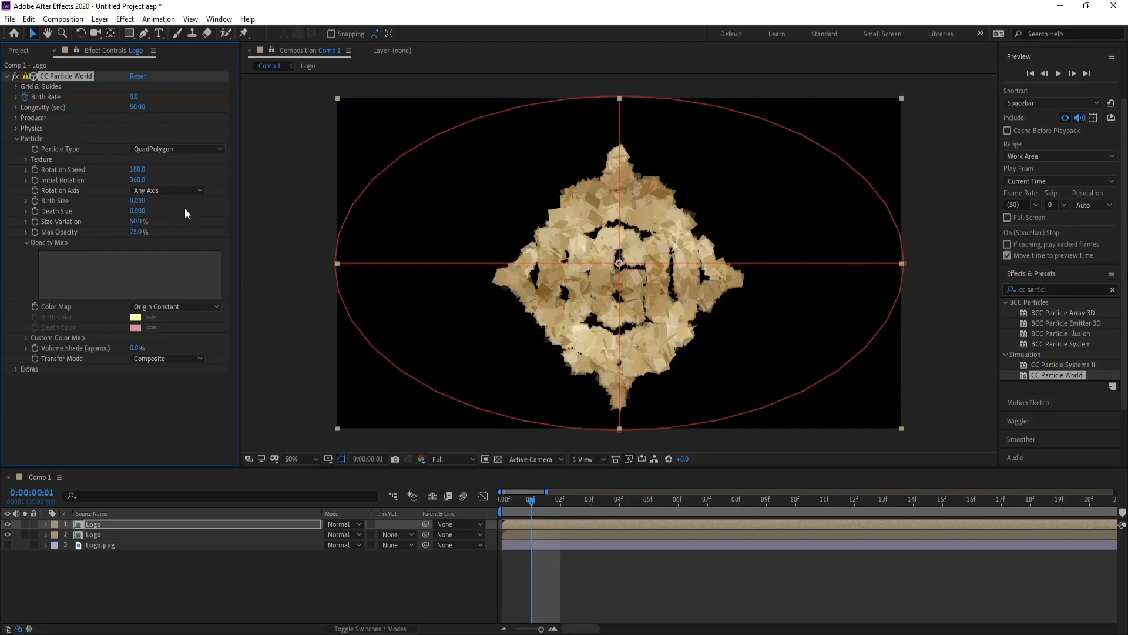
- Set the particles' Birth Size to 0.04
{"action": "left_click", "coordinate": [149, 200]}
{"action": "type", "text": "0.0"}
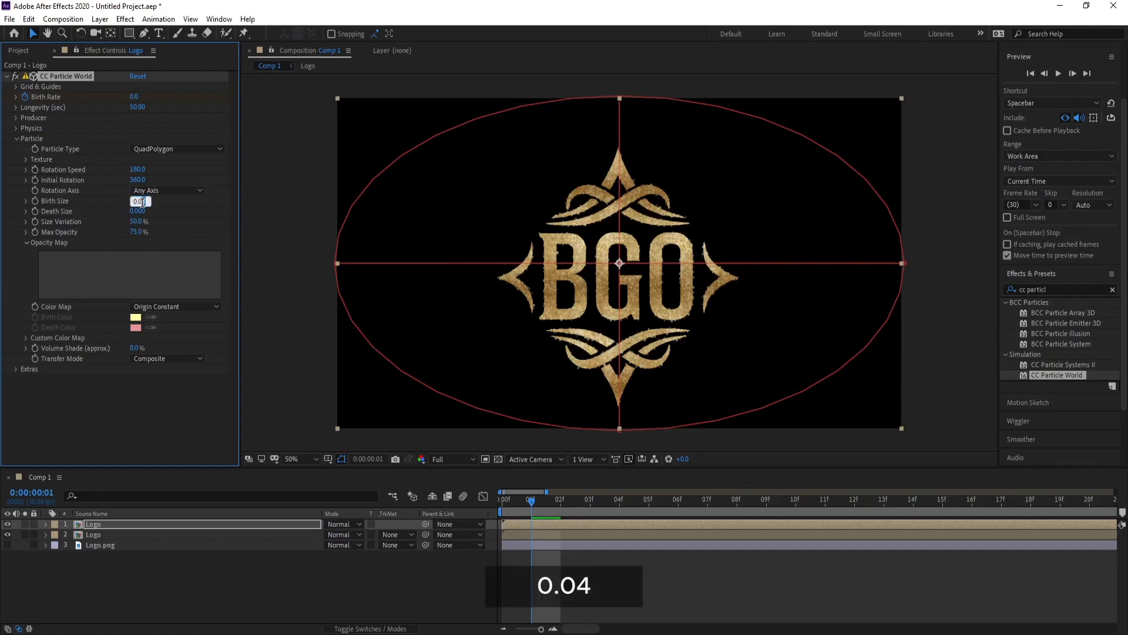
{"action": "type", "text": "4"}
{"action": "key", "text": "Return"}
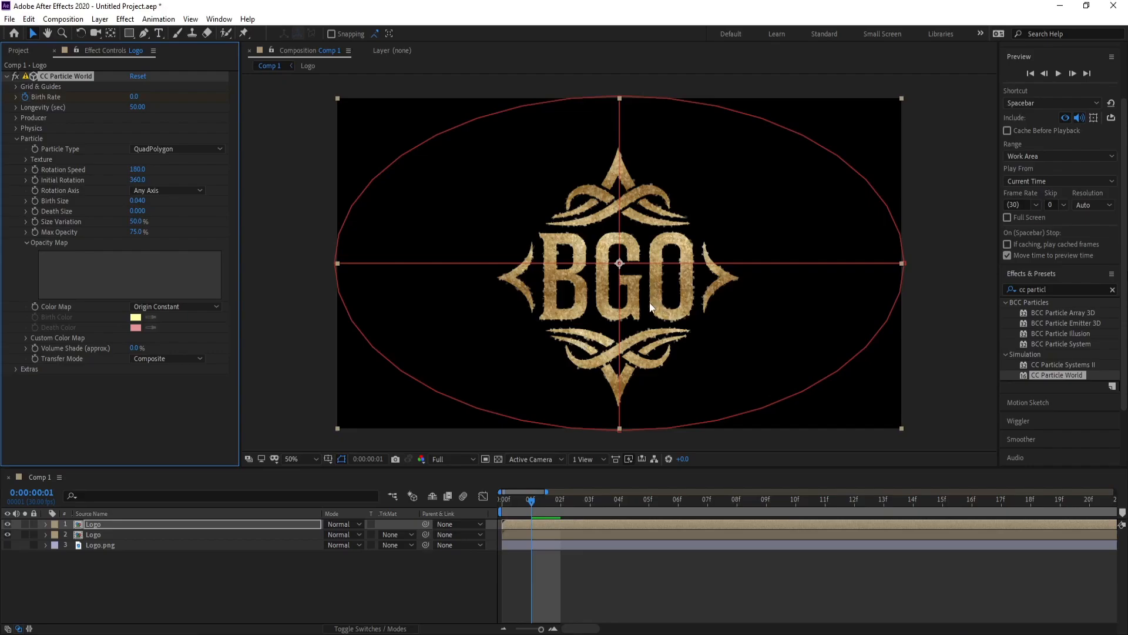
- Inspect the logo particles up close, temporarily soloing the upper Logo layer to view them without the layer beneath
{"action": "scroll", "coordinate": [602, 336], "scroll_direction": "up", "scroll_amount": 1}
{"action": "scroll", "coordinate": [602, 336], "scroll_direction": "down", "scroll_amount": 2}
{"action": "scroll", "coordinate": [602, 336], "scroll_direction": "up", "scroll_amount": 1}
{"action": "scroll", "coordinate": [605, 340], "scroll_direction": "up", "scroll_amount": 1}
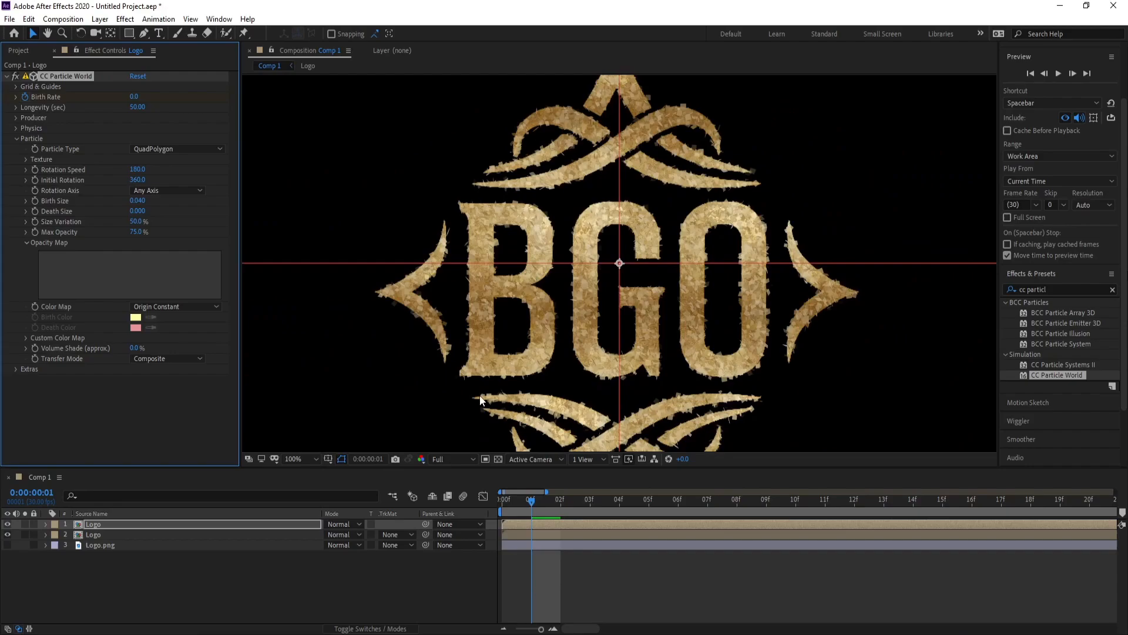
{"action": "left_click", "coordinate": [25, 524]}
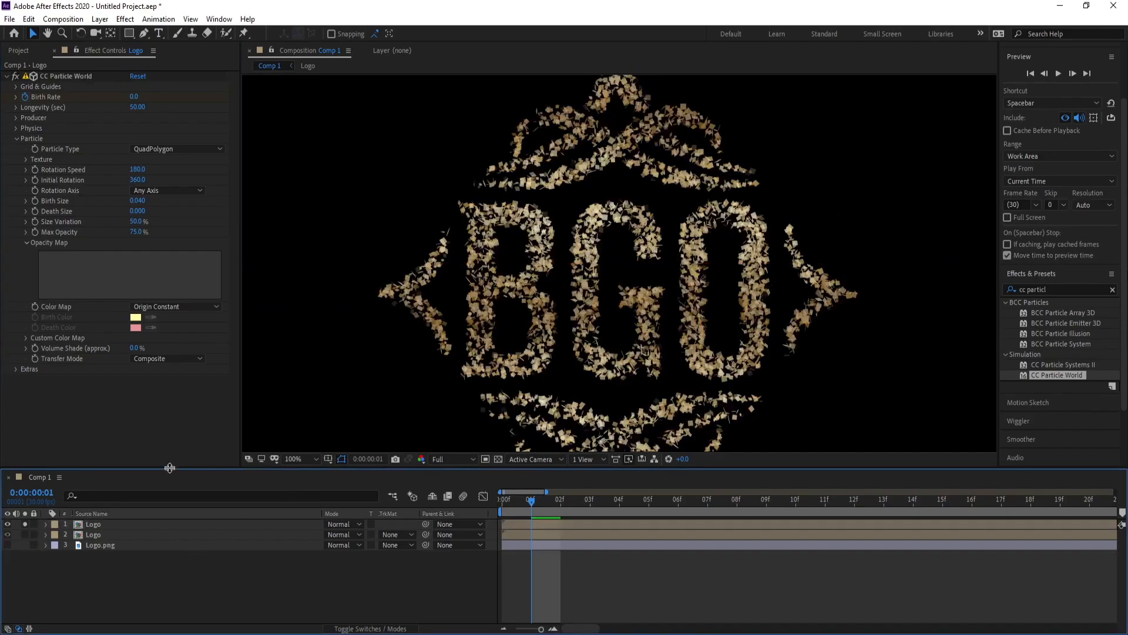
{"action": "left_click", "coordinate": [25, 524]}
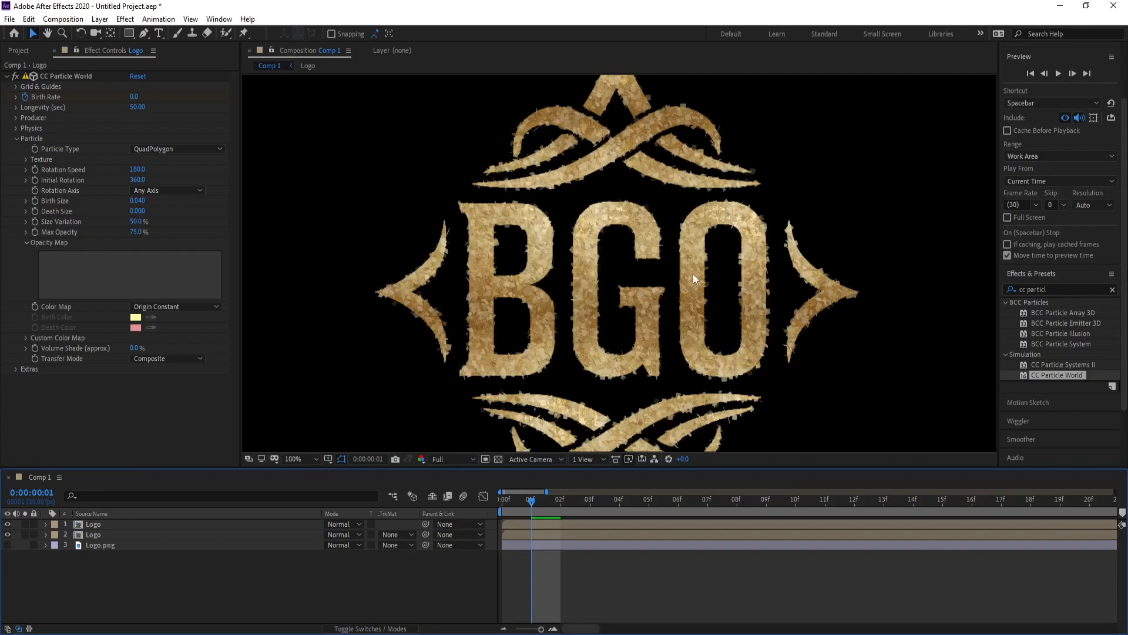
{"action": "scroll", "coordinate": [693, 274], "scroll_direction": "down", "scroll_amount": 4}
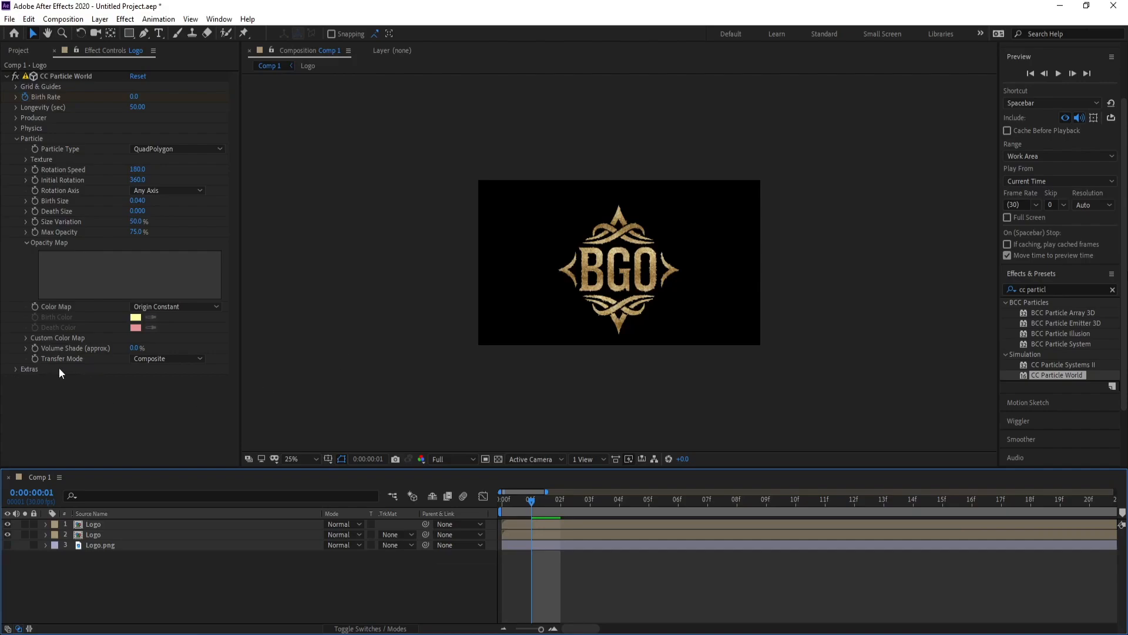
- Set the particles' Transfer Mode to Screen and turn off the Radius guide of CC Particle World
{"action": "left_click", "coordinate": [153, 358]}
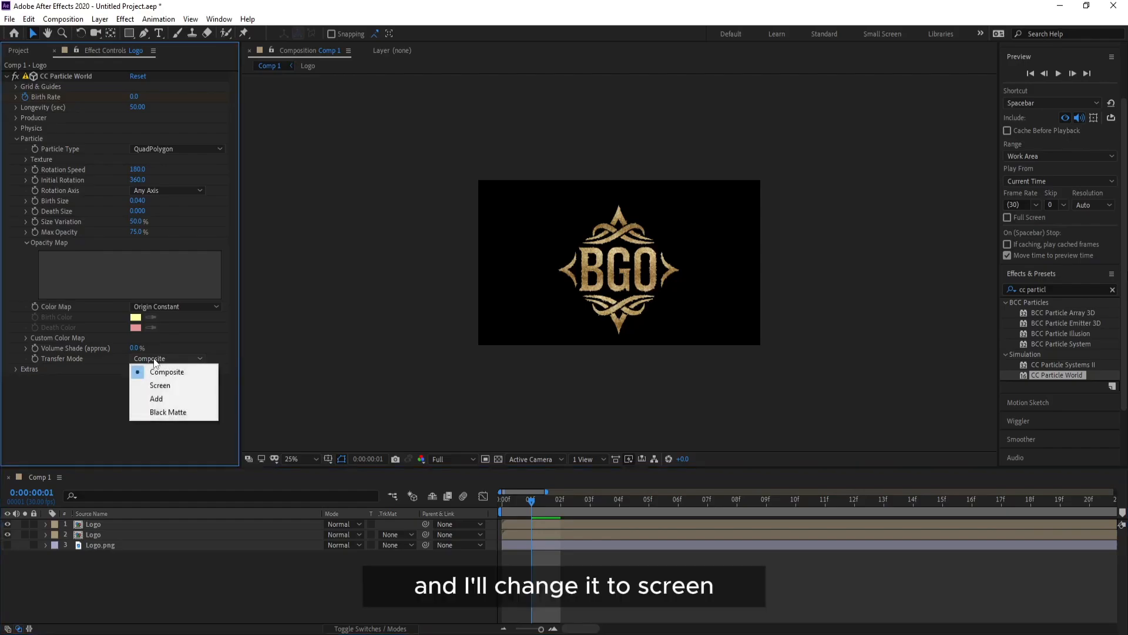
{"action": "left_click", "coordinate": [162, 384]}
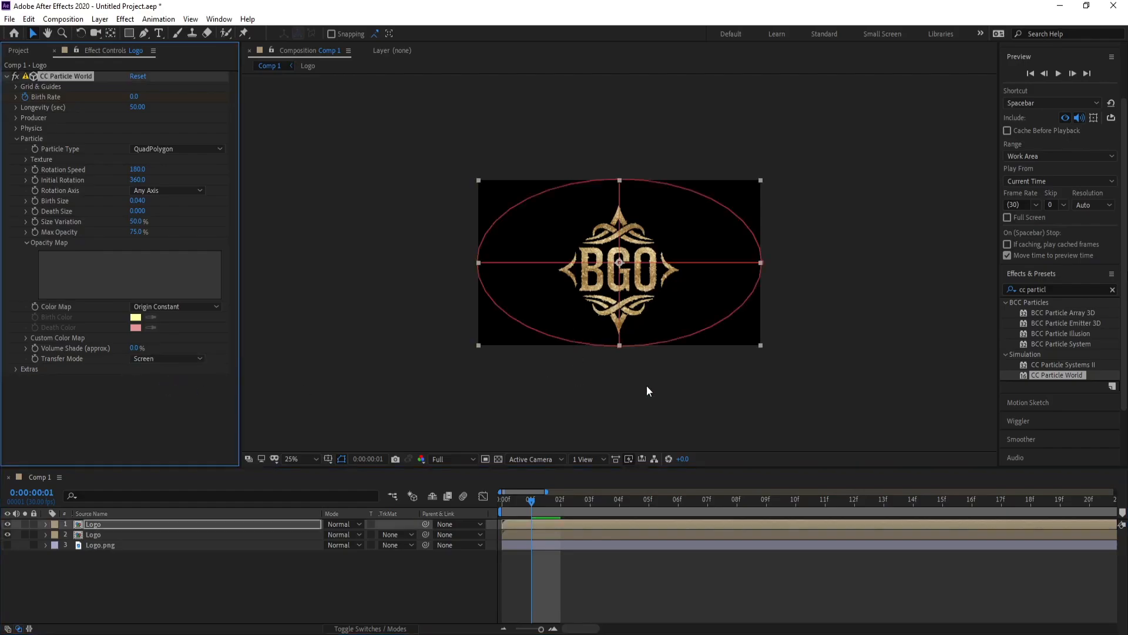
{"action": "left_click", "coordinate": [16, 93]}
{"action": "left_click", "coordinate": [16, 88]}
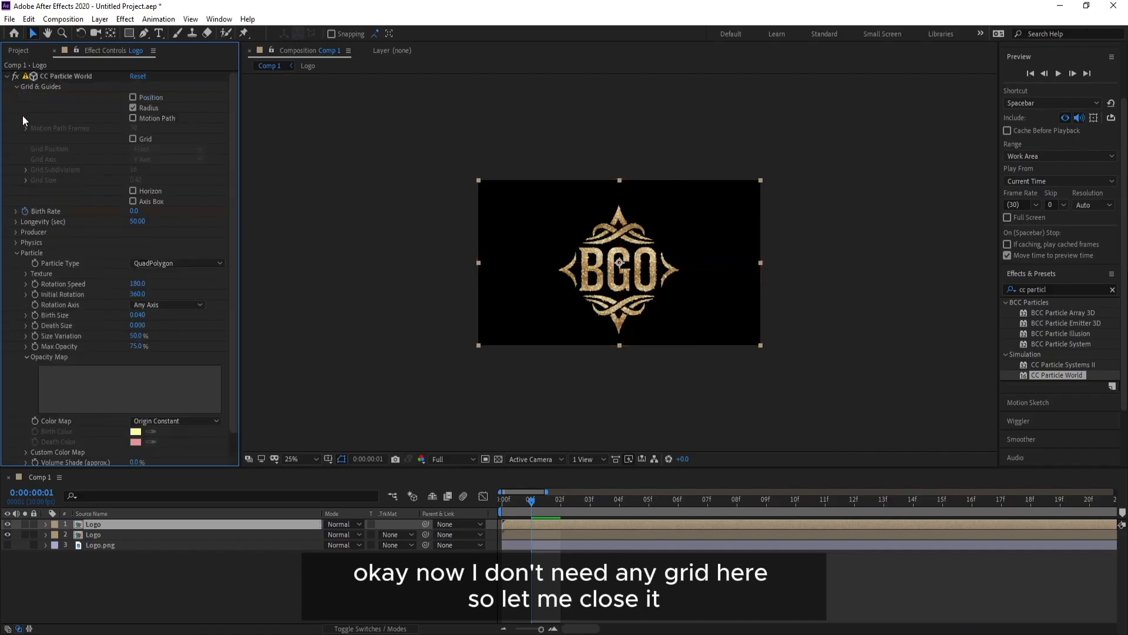
{"action": "left_click", "coordinate": [133, 108]}
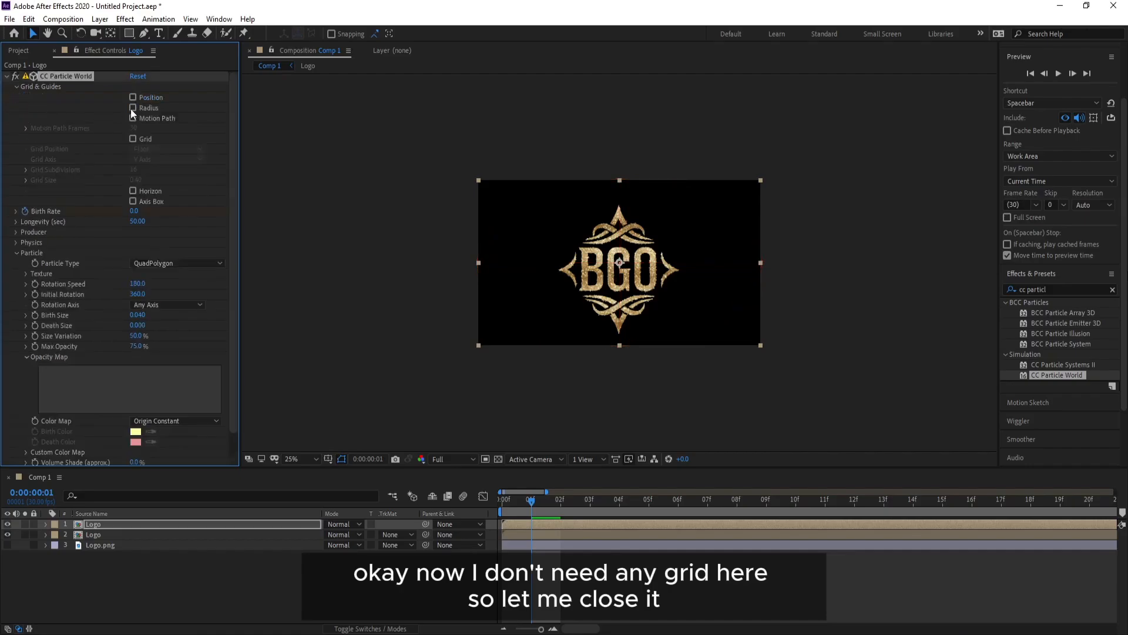
{"action": "left_click", "coordinate": [17, 87]}
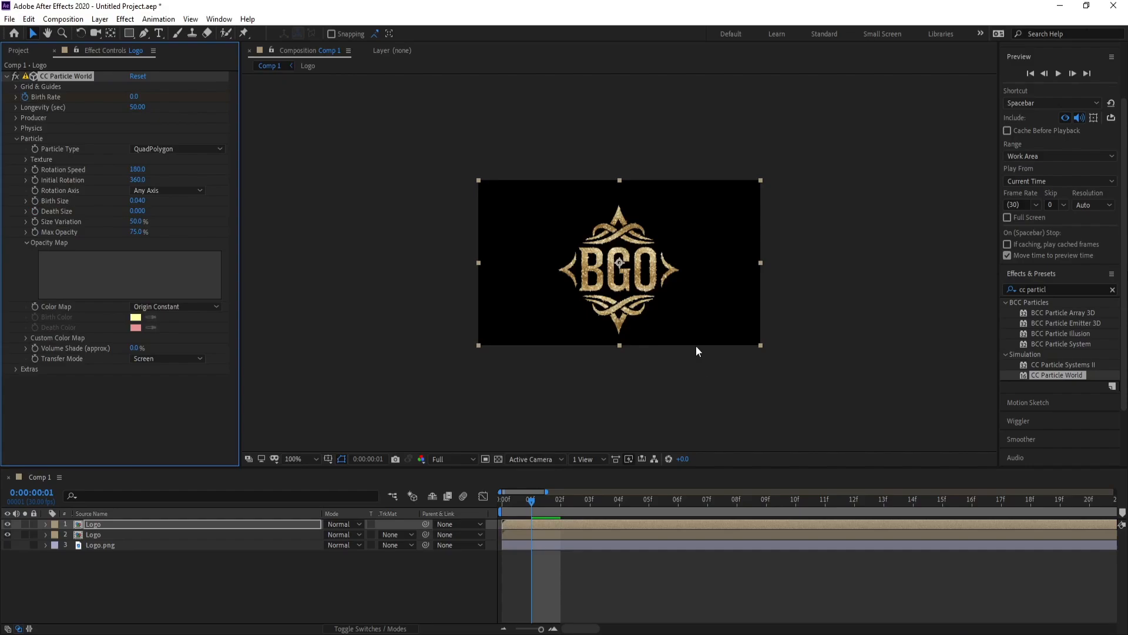
- Add a Simple Choker effect to the upper Logo layer and place it above CC Particle World in the effect order
{"action": "key", "text": "slash"}
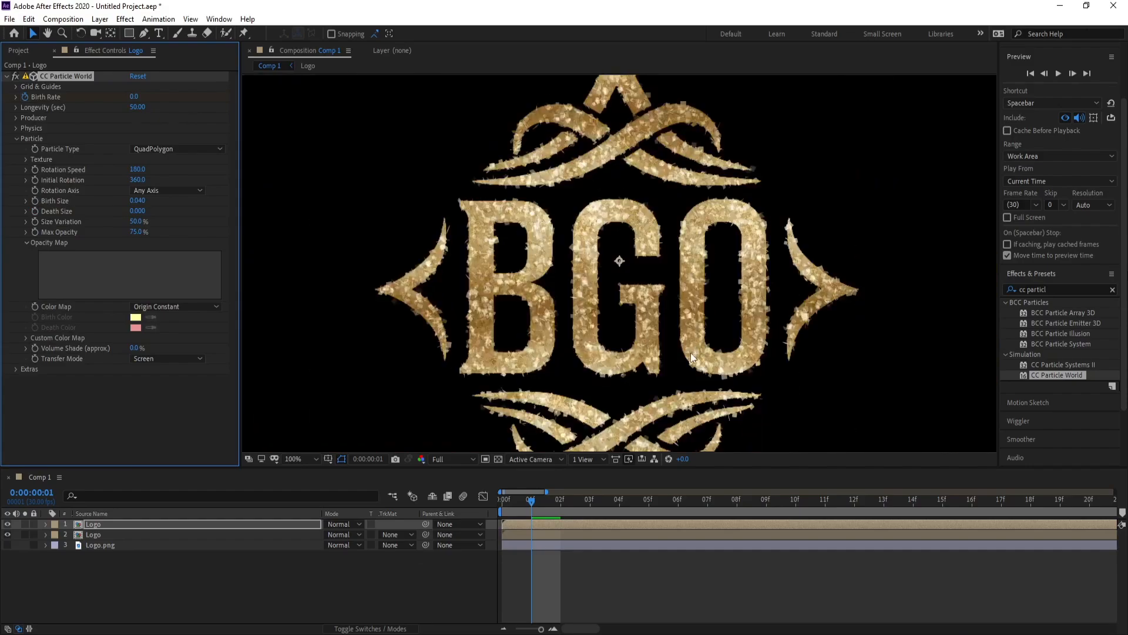
{"action": "left_click", "coordinate": [1075, 288]}
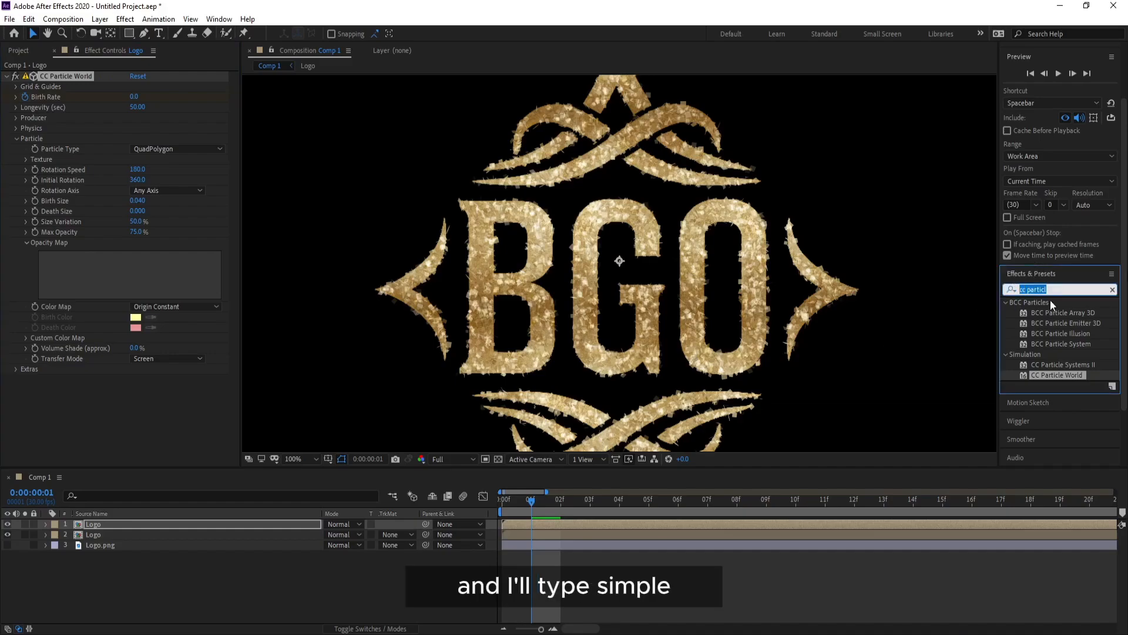
{"action": "type", "text": "sim"}
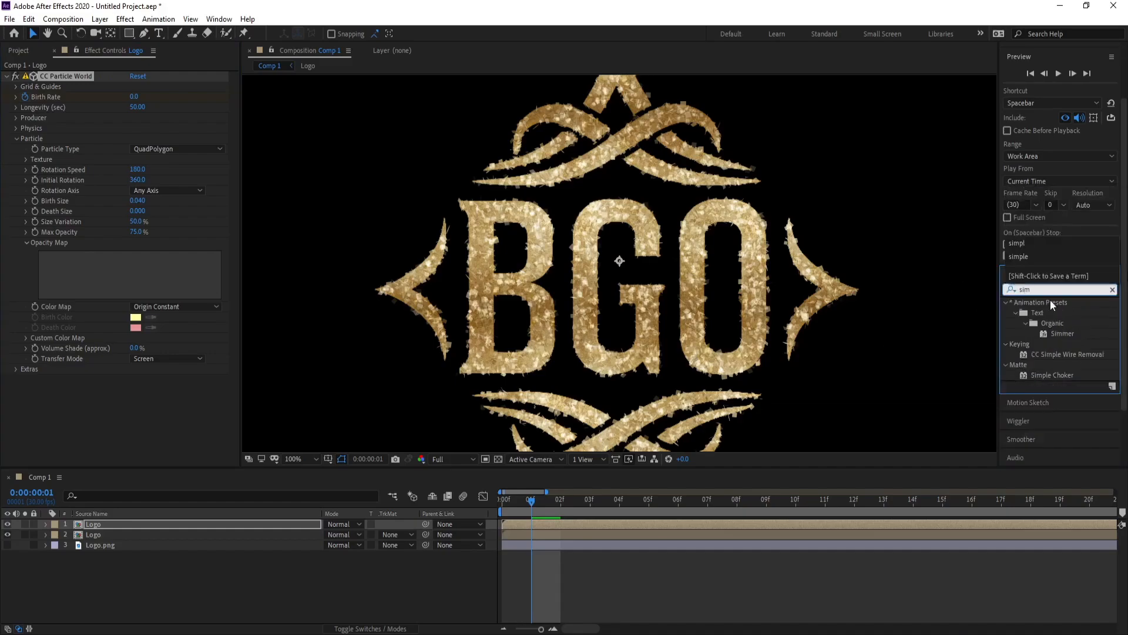
{"action": "type", "text": "p;e"}
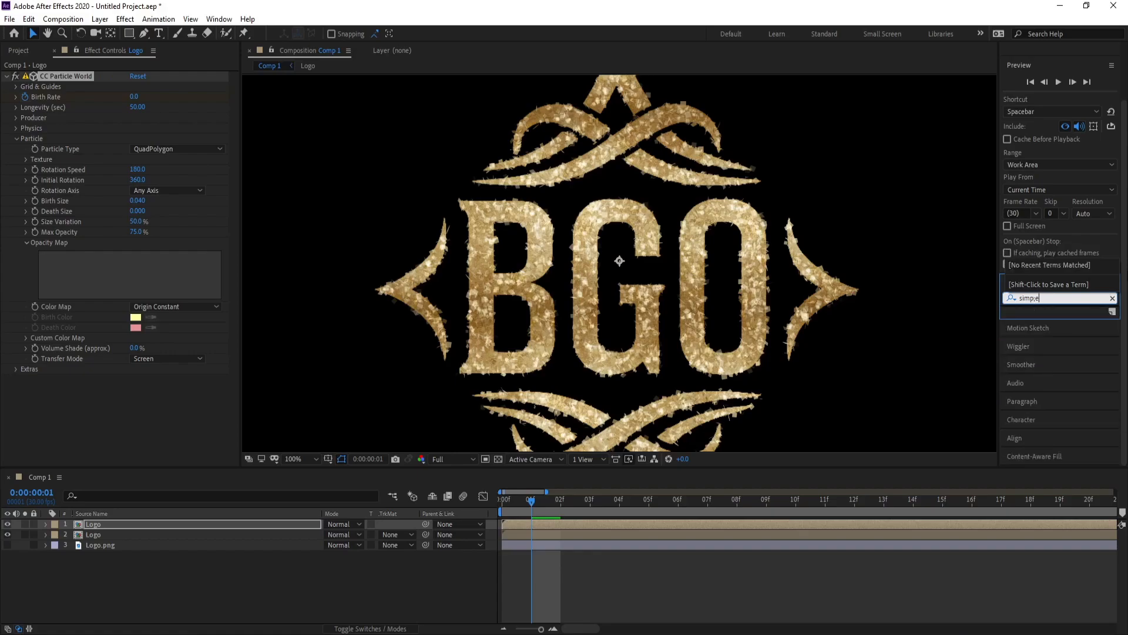
{"action": "key", "text": "BackSpace"}
{"action": "key", "text": "BackSpace"}
{"action": "key", "text": "BackSpace"}
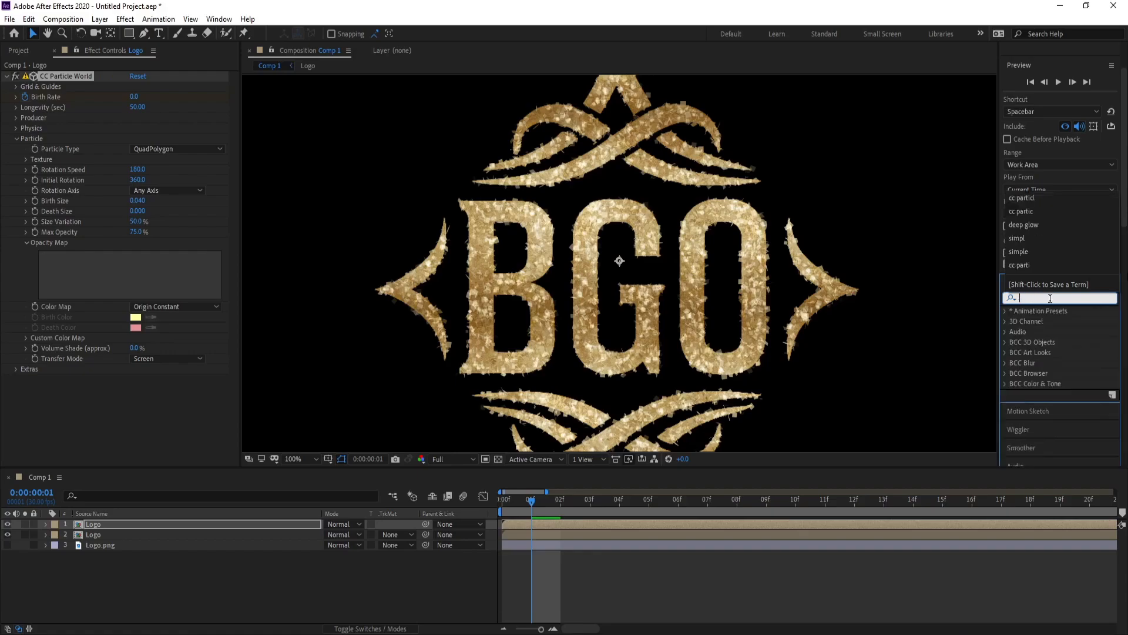
{"action": "type", "text": "mpl"}
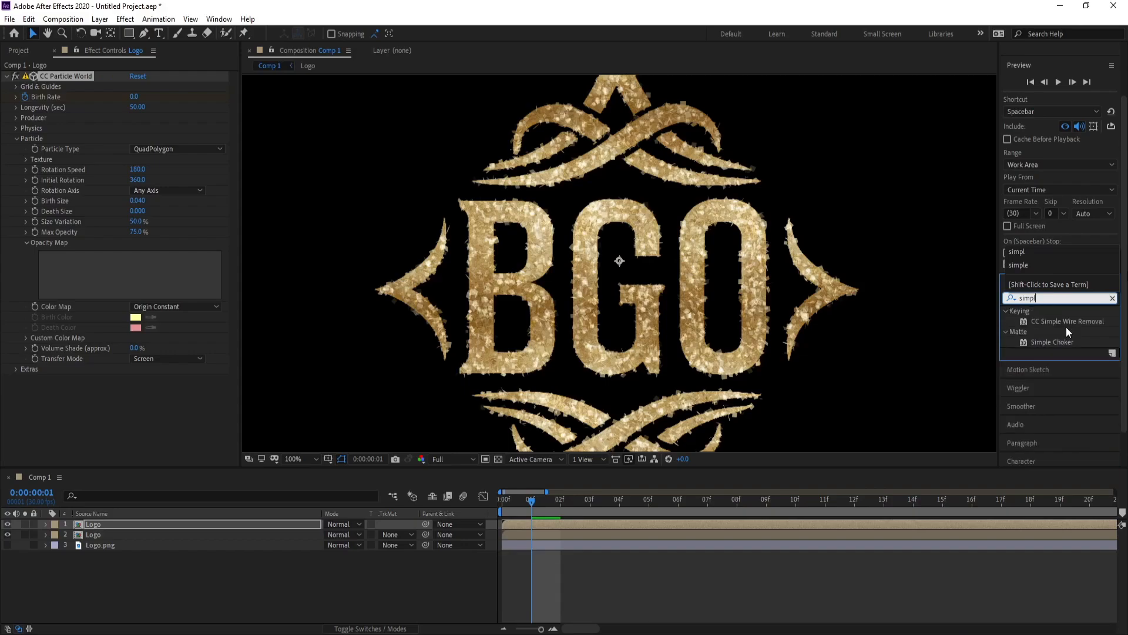
{"action": "double_click", "coordinate": [1069, 342]}
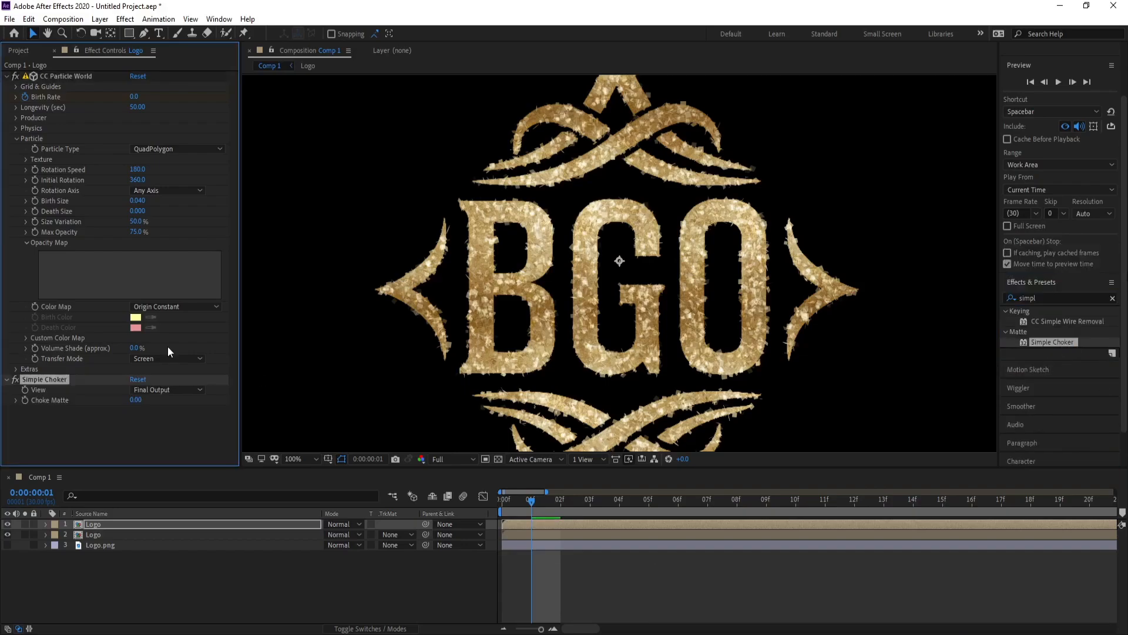
{"action": "left_click_drag", "start_coordinate": [52, 378], "coordinate": [59, 76]}
{"action": "left_click_drag", "start_coordinate": [65, 378], "coordinate": [74, 75]}
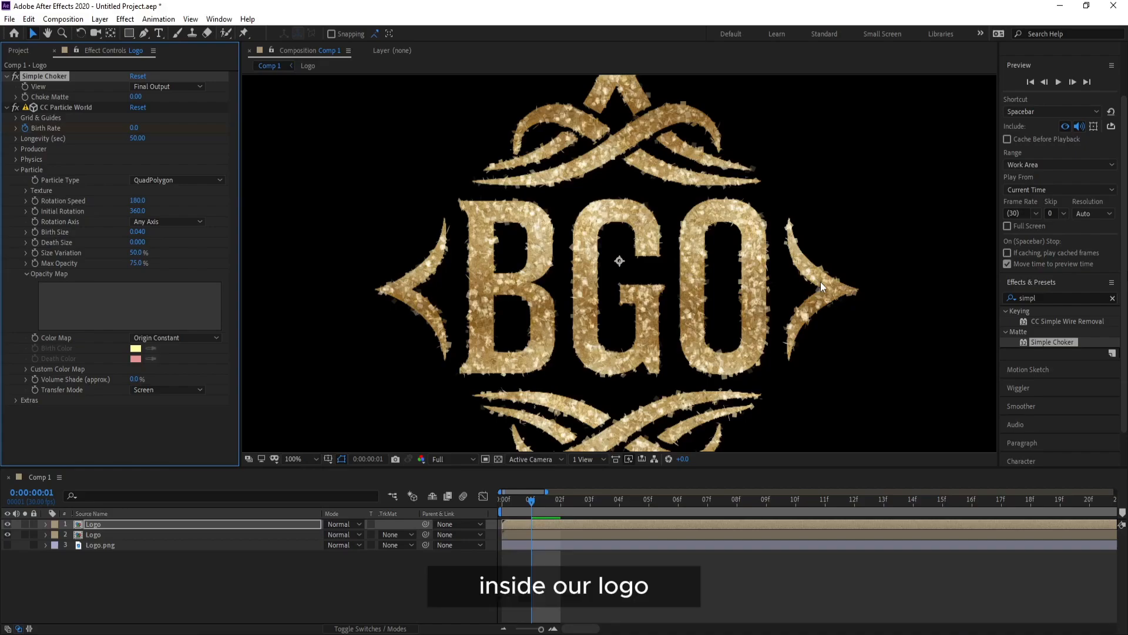
- Set the Simple Choker's Choke Matte to 11.80 to keep the particles within the logo's outline
{"action": "left_click_drag", "start_coordinate": [136, 97], "coordinate": [200, 104]}
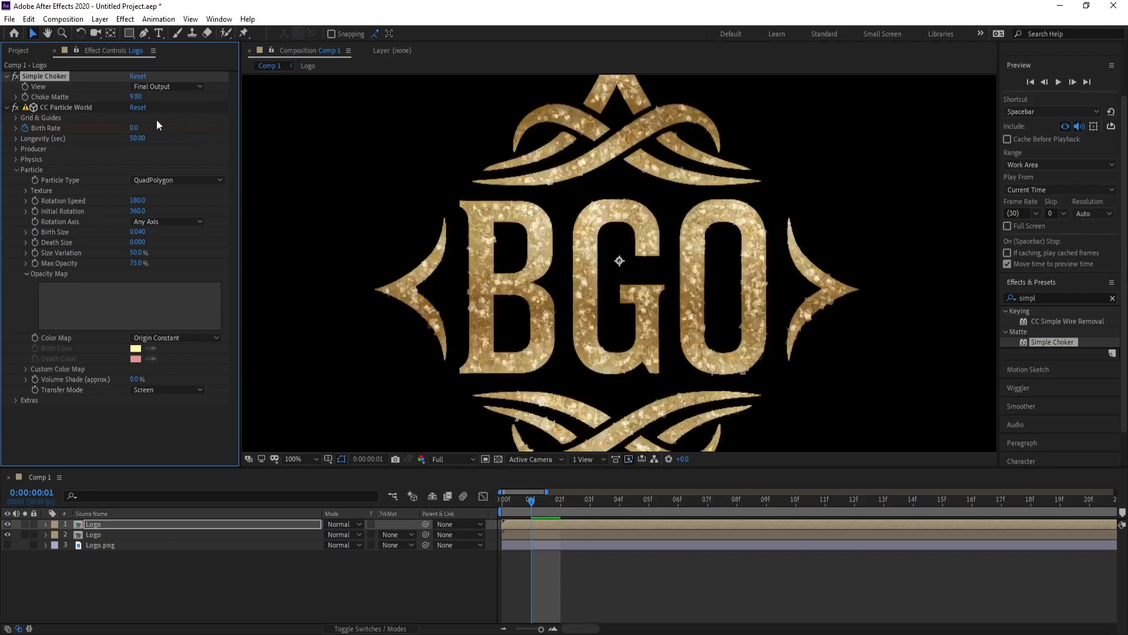
{"action": "left_click_drag", "start_coordinate": [136, 98], "coordinate": [168, 102]}
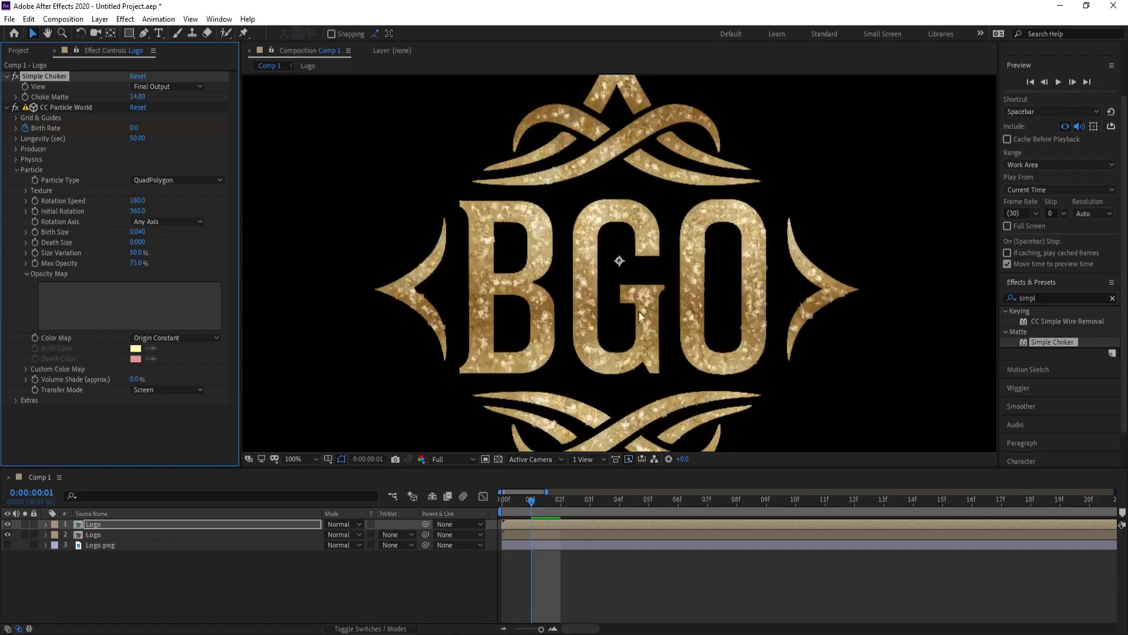
{"action": "key", "text": "comma"}
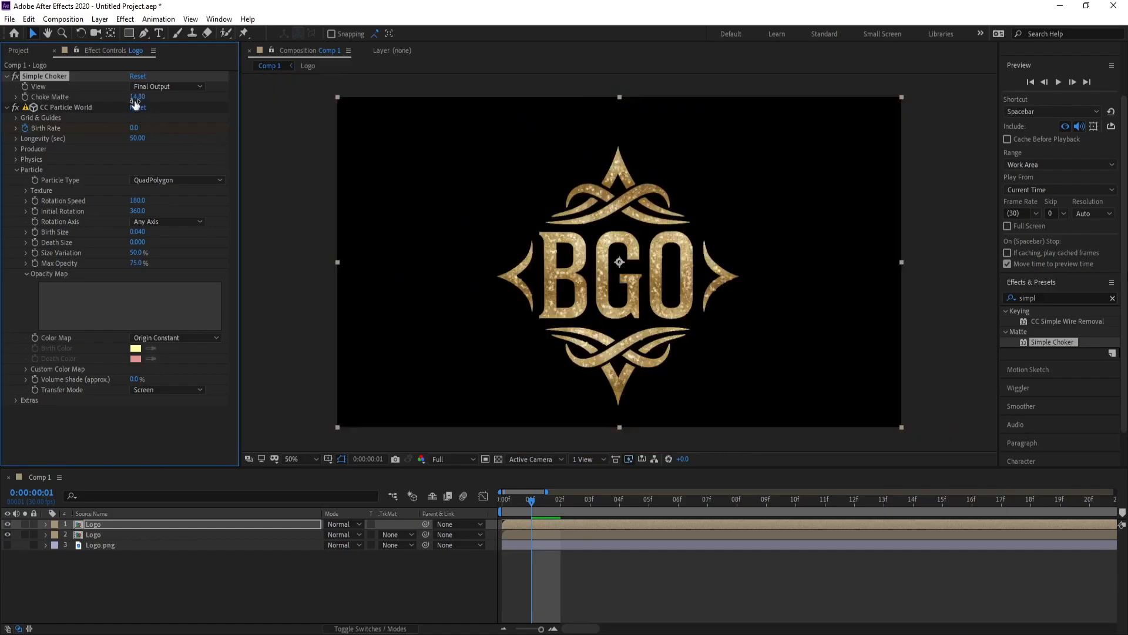
{"action": "left_click_drag", "start_coordinate": [137, 97], "coordinate": [126, 98]}
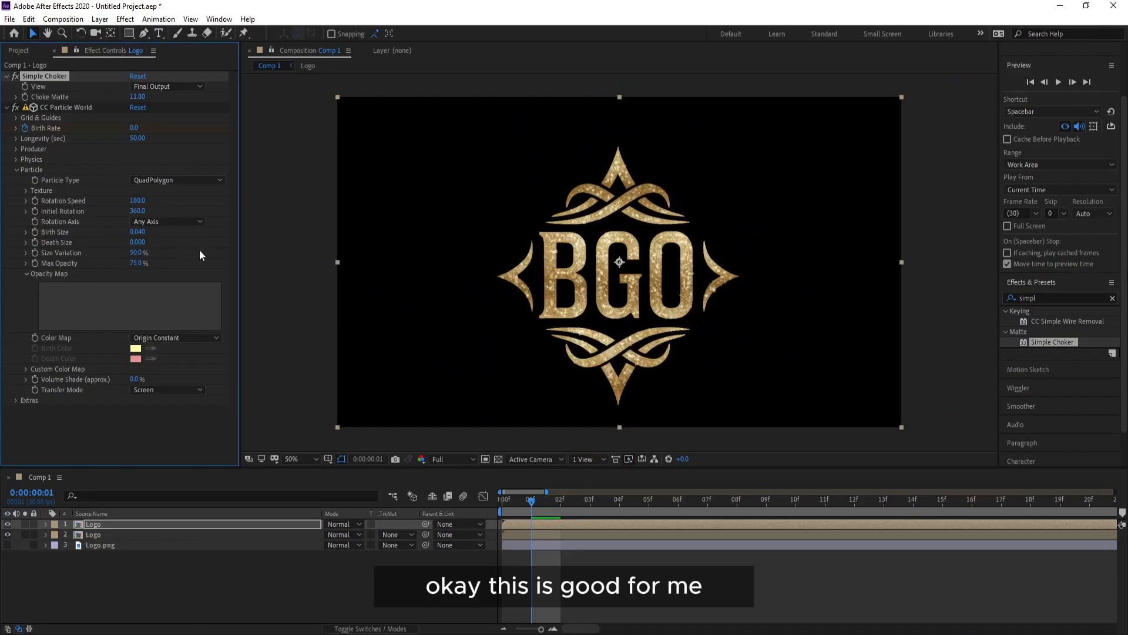
- Apply a Curves colour correction to the upper Logo layer and bend its RGB curve downward to darken the particles
{"action": "left_click", "coordinate": [126, 19]}
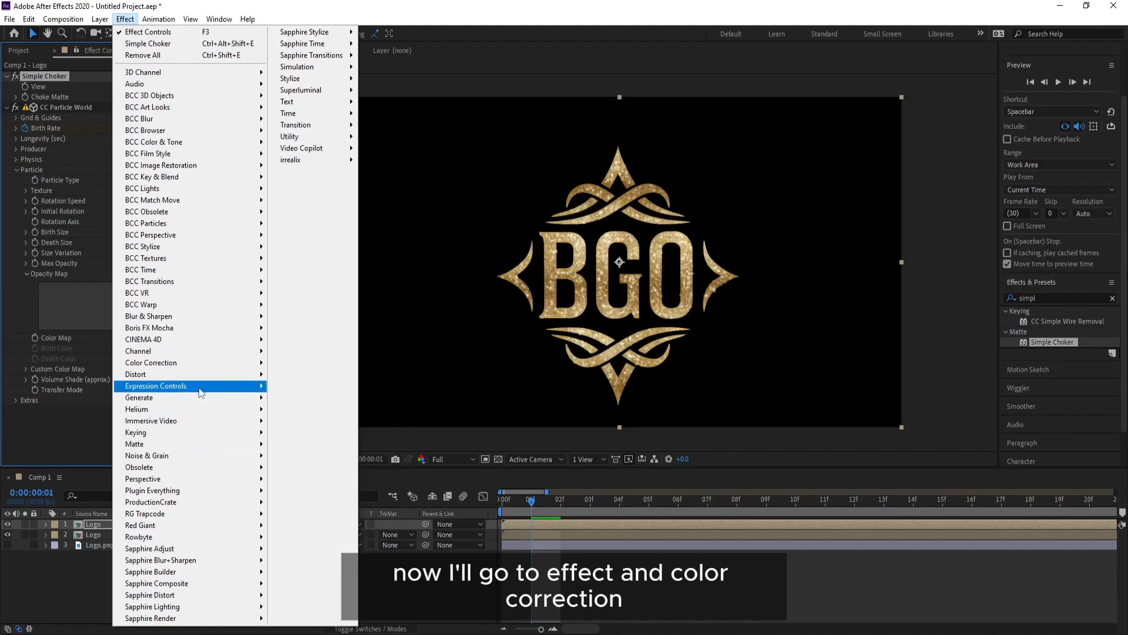
{"action": "mouse_move", "coordinate": [200, 364]}
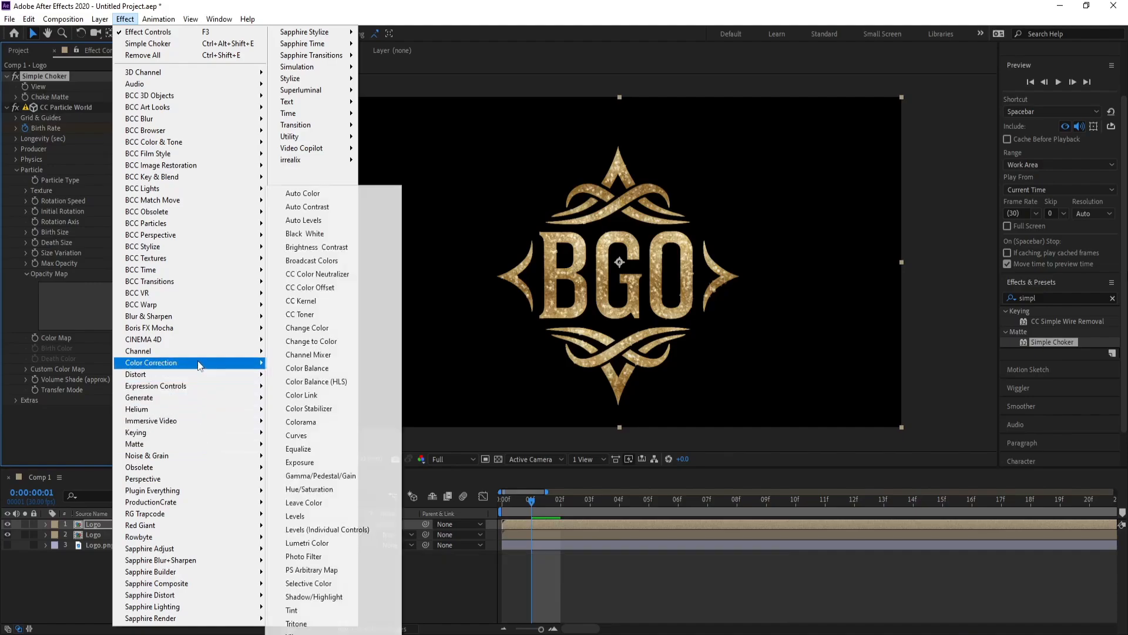
{"action": "left_click", "coordinate": [317, 434]}
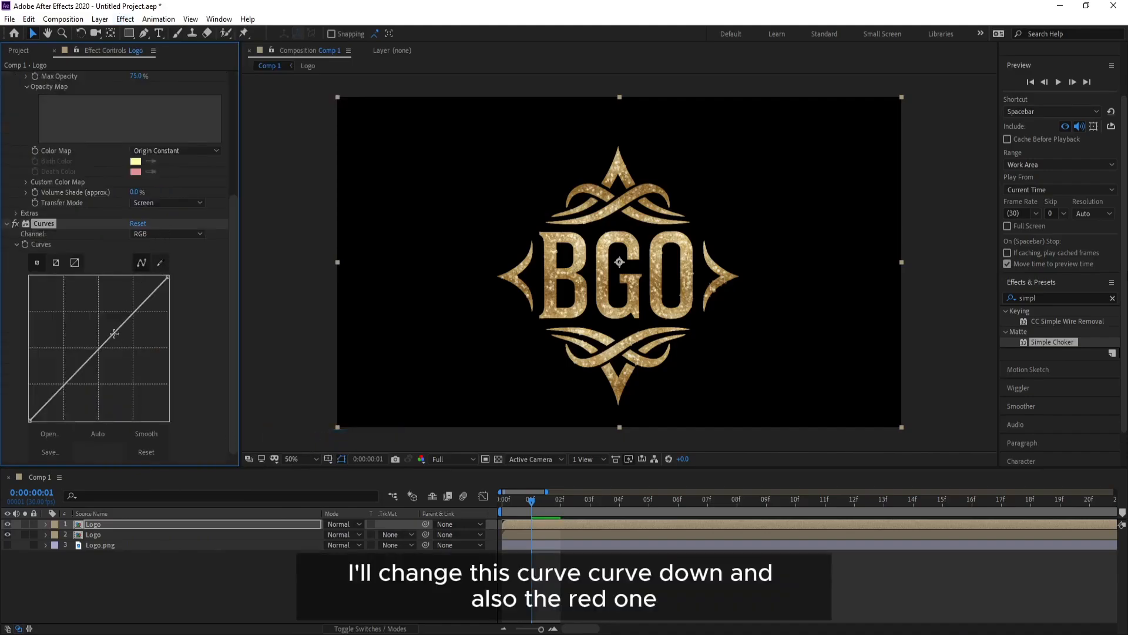
{"action": "mouse_move", "coordinate": [116, 340]}
{"action": "left_mouse_down"}
{"action": "mouse_move", "coordinate": [140, 328]}
{"action": "mouse_move", "coordinate": [113, 326]}
{"action": "left_mouse_up"}
- Raise the red and green curves slightly and lower the blue curve to give the particles a warmer gold tone
{"action": "left_click", "coordinate": [159, 234]}
{"action": "left_click", "coordinate": [148, 259]}
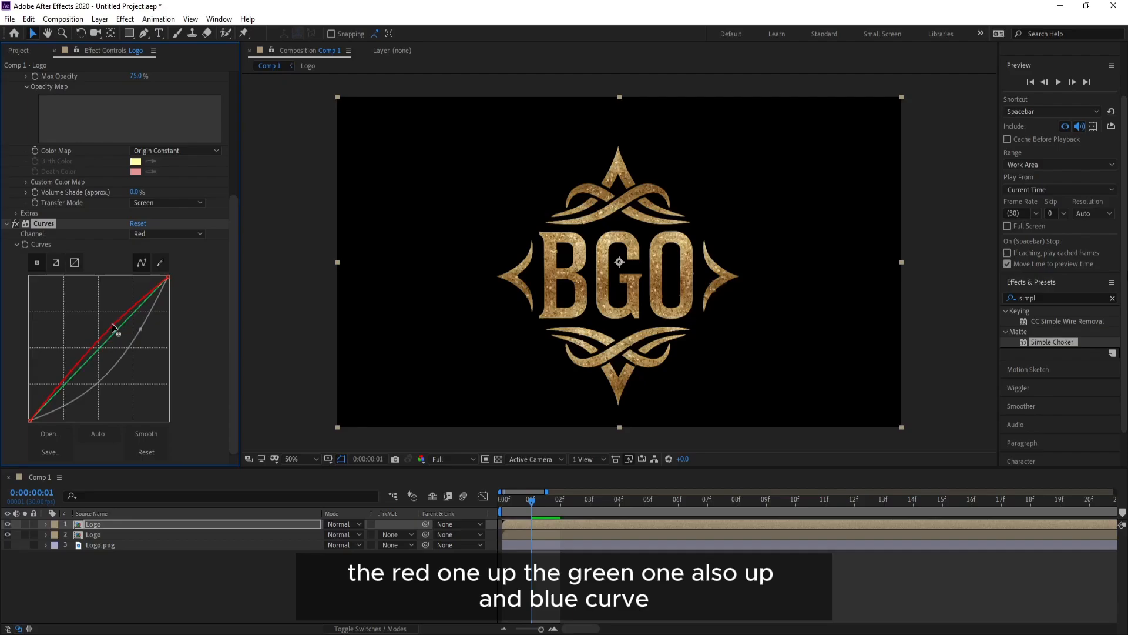
{"action": "left_click", "coordinate": [159, 234]}
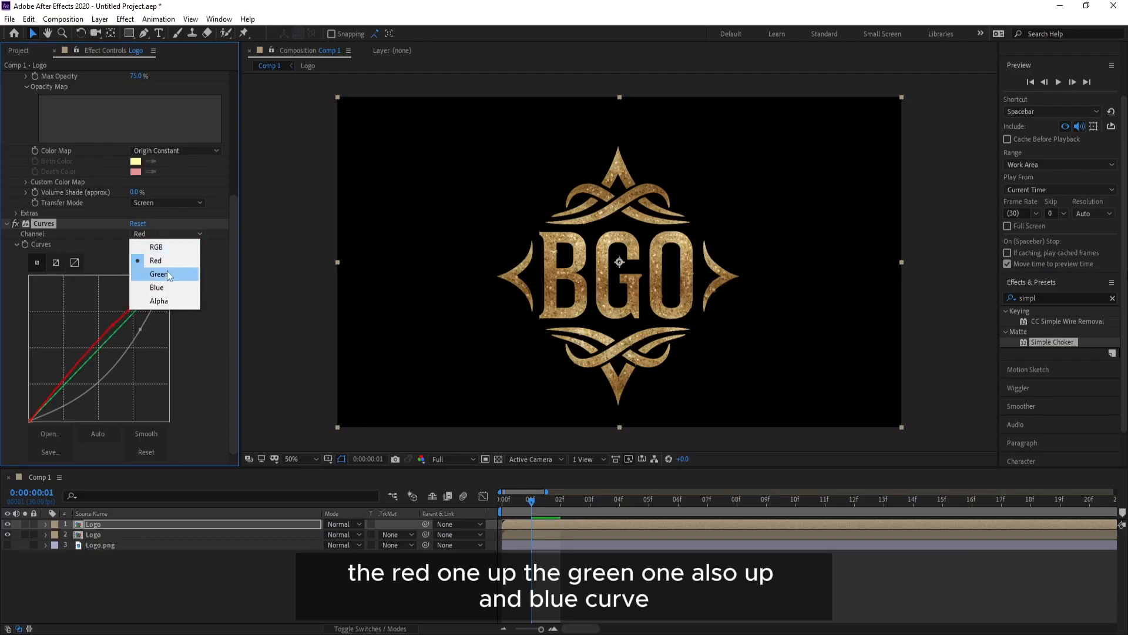
{"action": "left_click", "coordinate": [159, 274]}
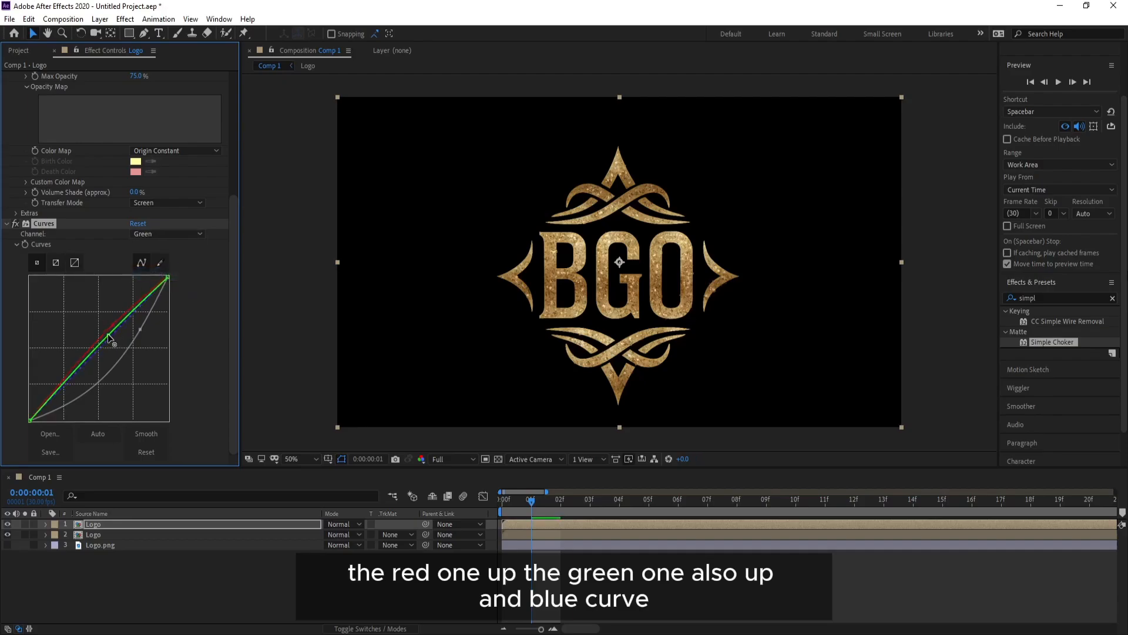
{"action": "left_click", "coordinate": [152, 232]}
{"action": "left_click", "coordinate": [158, 287]}
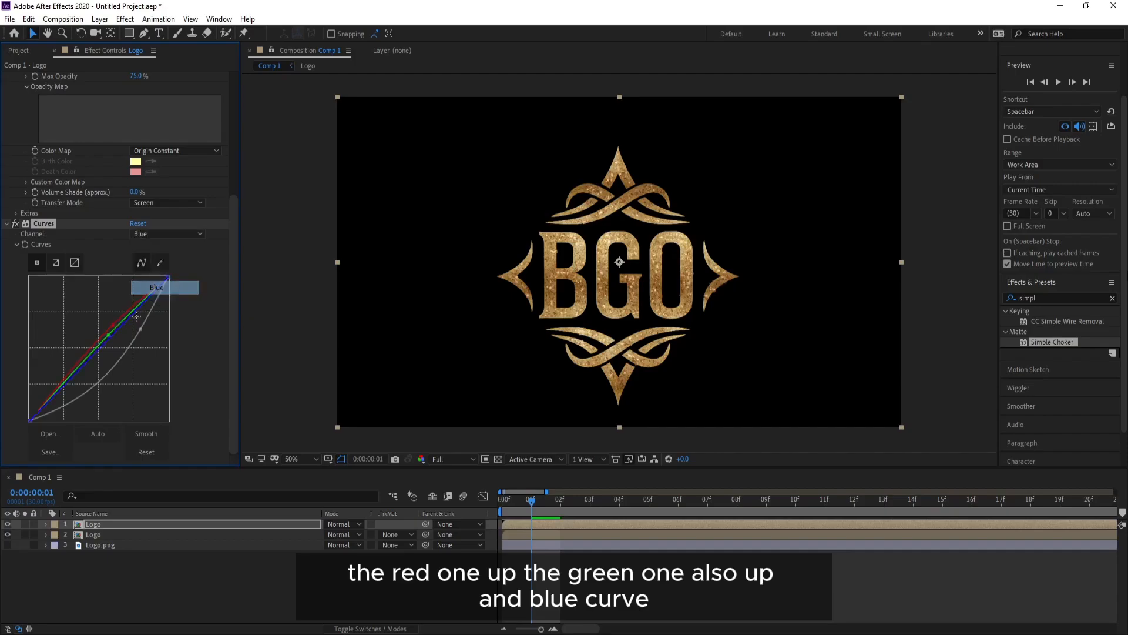
{"action": "left_click_drag", "start_coordinate": [109, 339], "coordinate": [121, 342]}
- Check the recoloured particles at frame 5 with the upper Logo layer temporarily soloed
{"action": "left_click", "coordinate": [25, 524]}
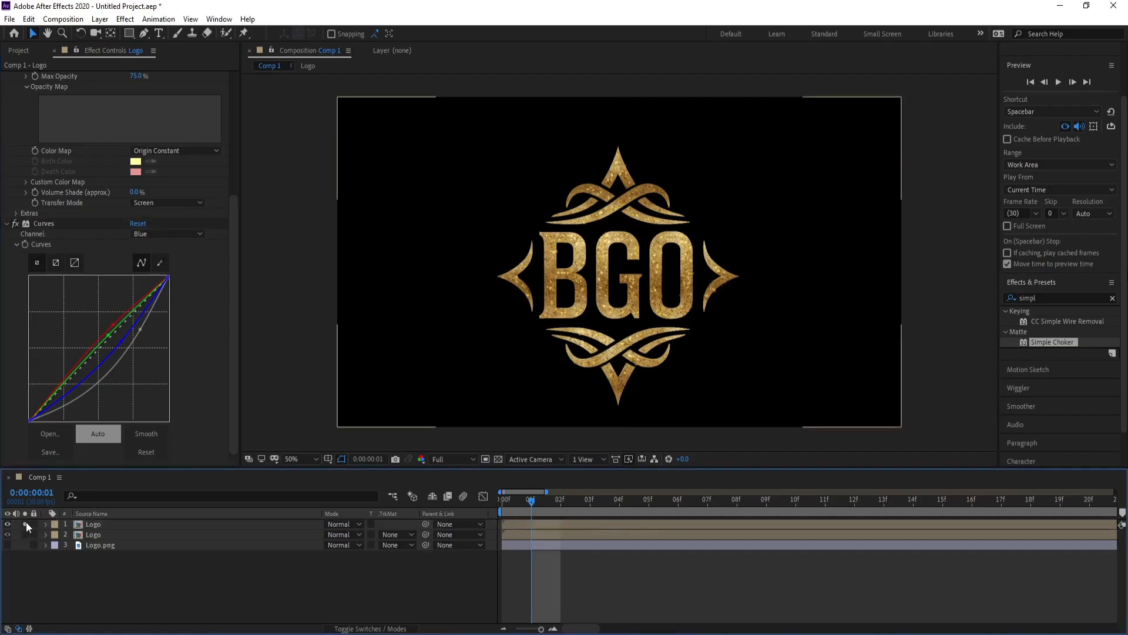
{"action": "left_click_drag", "start_coordinate": [623, 502], "coordinate": [655, 503]}
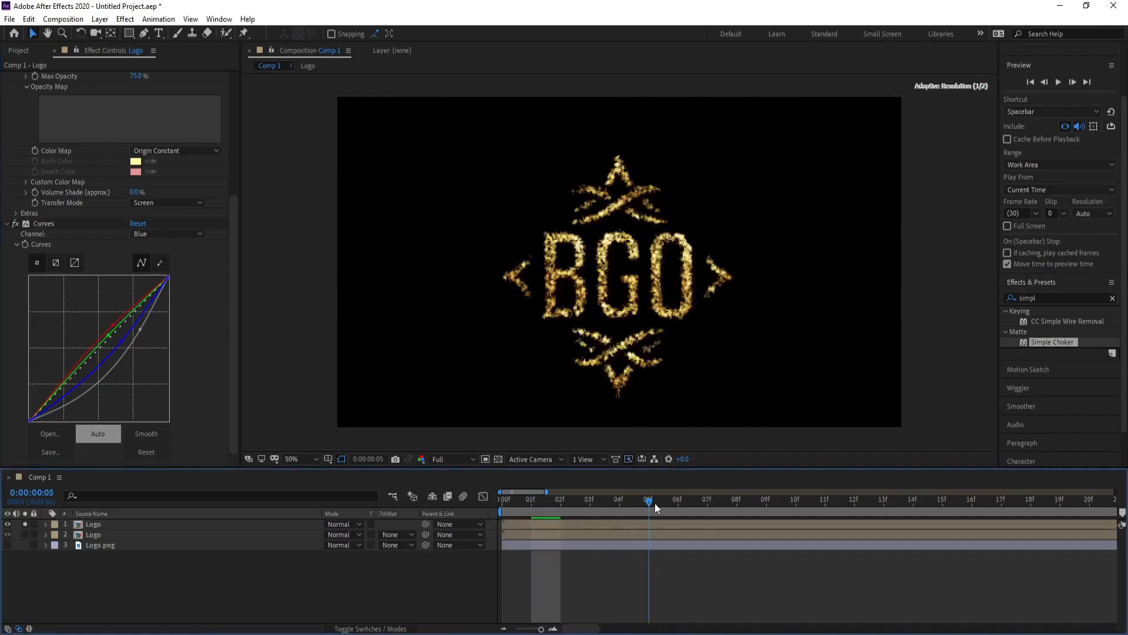
{"action": "left_click", "coordinate": [24, 523]}
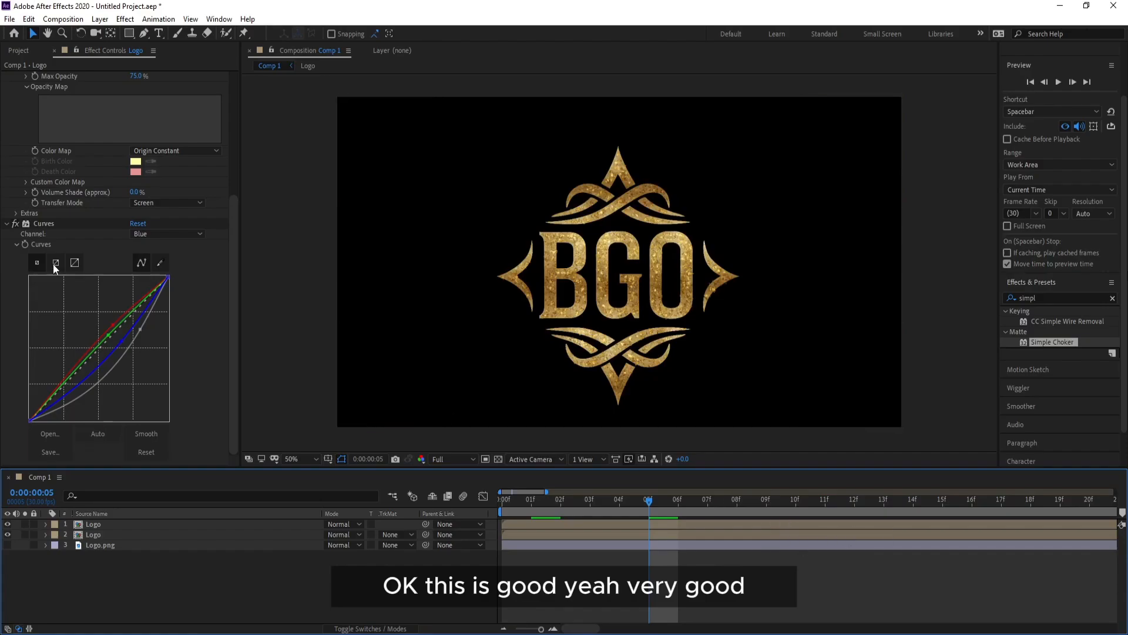
- Collapse the upper Logo layer's Curves, CC Particle World and Simple Choker settings and duplicate the layer
{"action": "left_click", "coordinate": [5, 229]}
{"action": "left_click", "coordinate": [5, 224]}
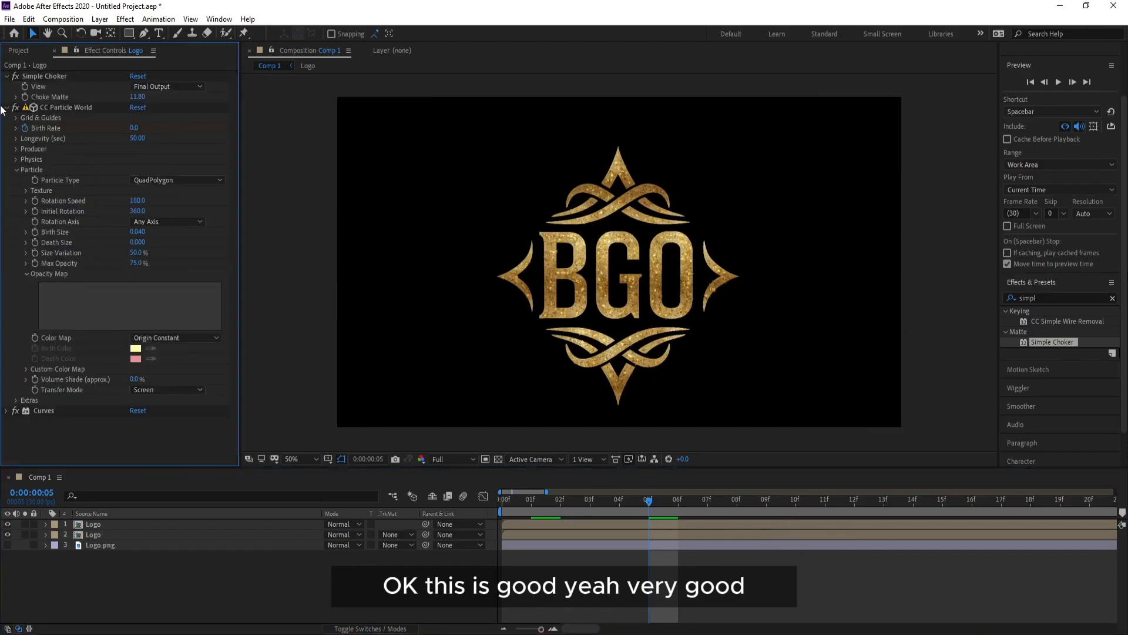
{"action": "left_click", "coordinate": [6, 108]}
{"action": "left_click", "coordinate": [6, 77]}
{"action": "left_click", "coordinate": [107, 524]}
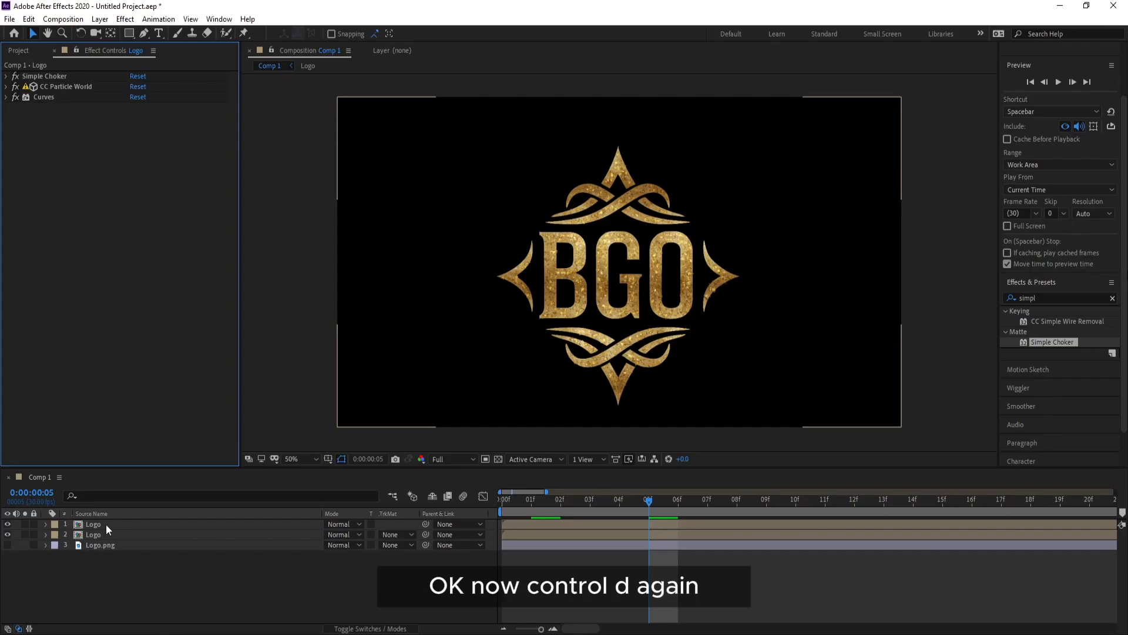
{"action": "key", "text": "ctrl+d"}
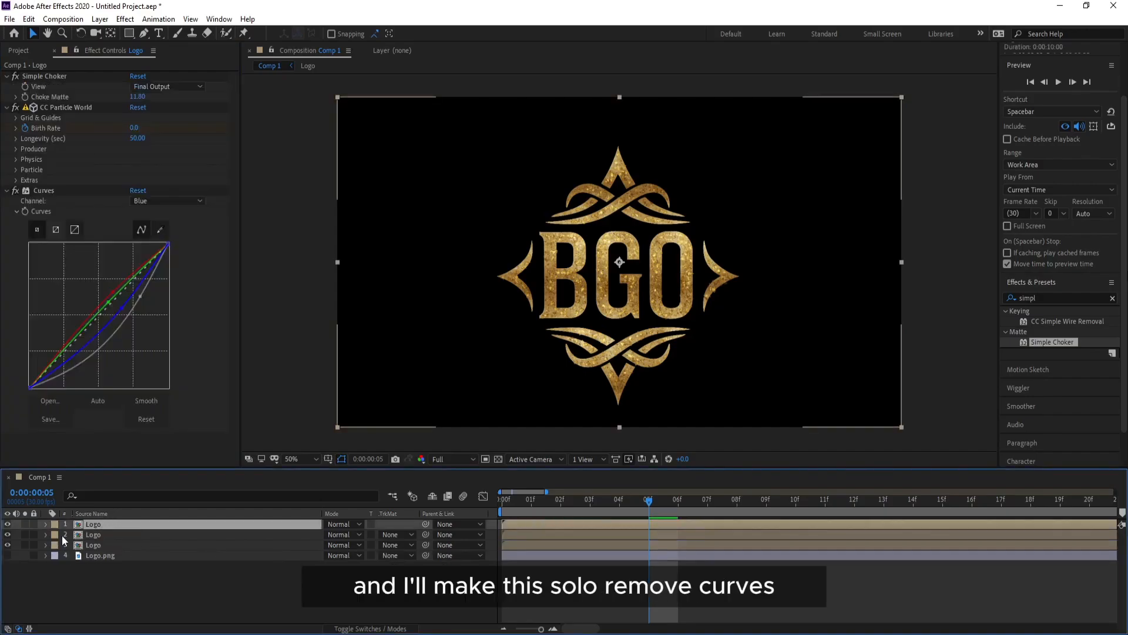
- Solo the duplicated top Logo layer and delete its Curves effect
{"action": "left_click", "coordinate": [25, 524]}
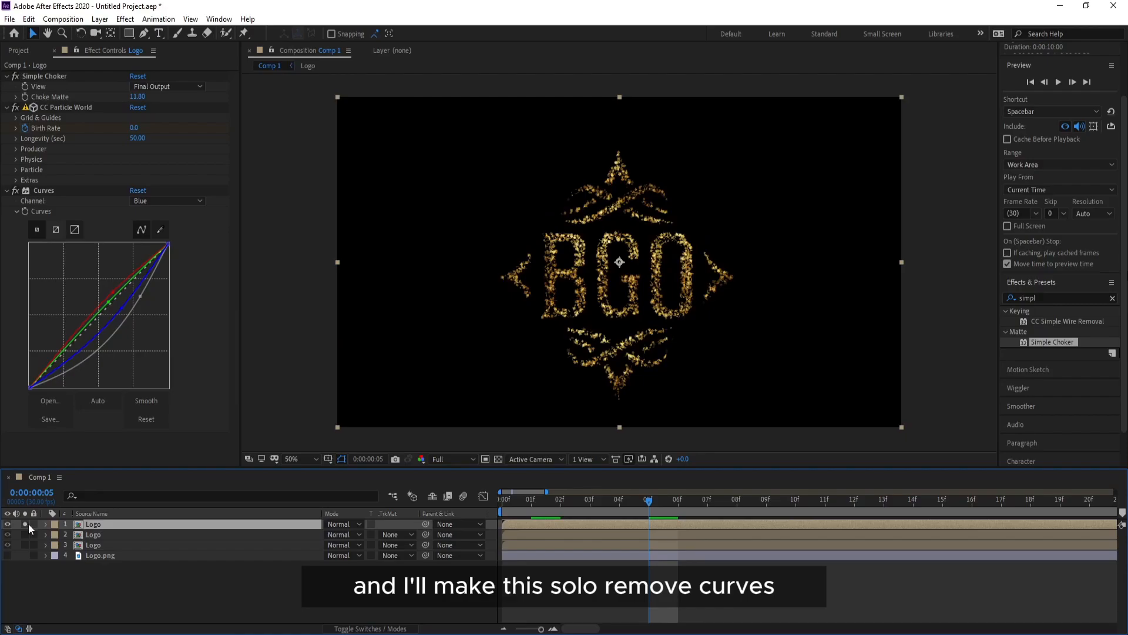
{"action": "left_click", "coordinate": [47, 192]}
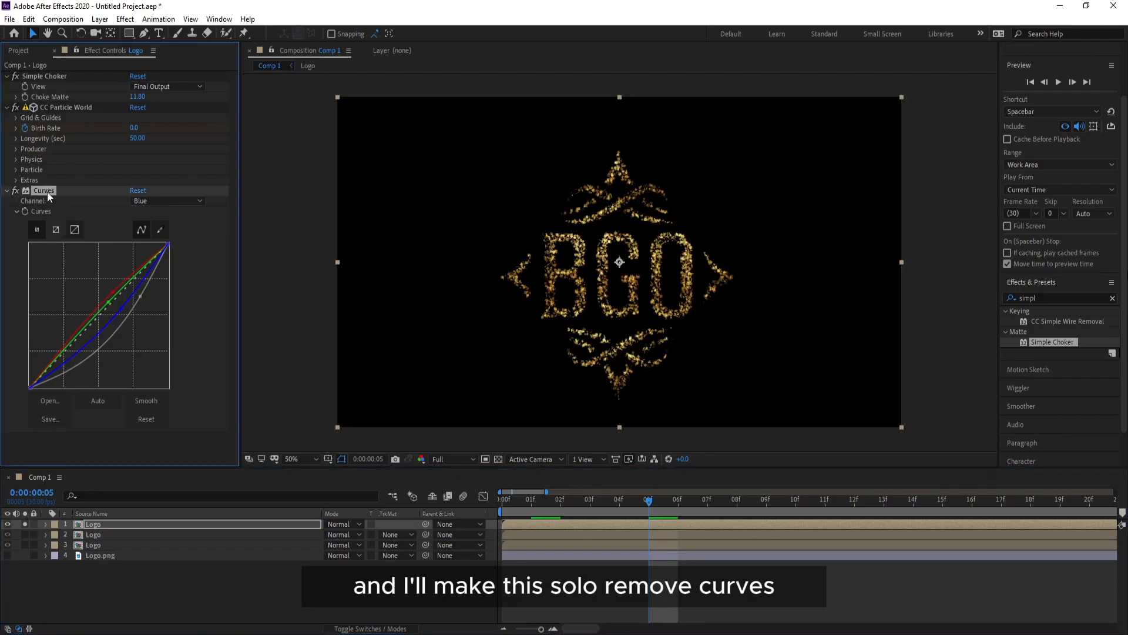
{"action": "key", "text": "Delete"}
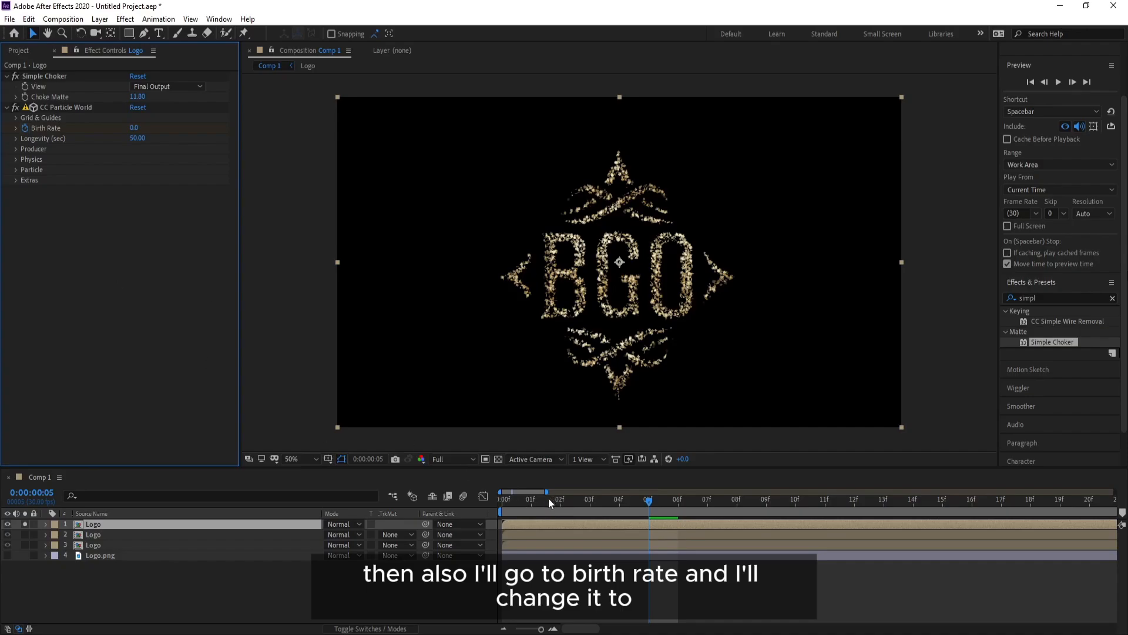
- Remove the Birth Rate keyframes from the top Logo layer's CC Particle World and set Birth Rate to 30
{"action": "left_click", "coordinate": [26, 129]}
{"action": "left_click", "coordinate": [135, 127]}
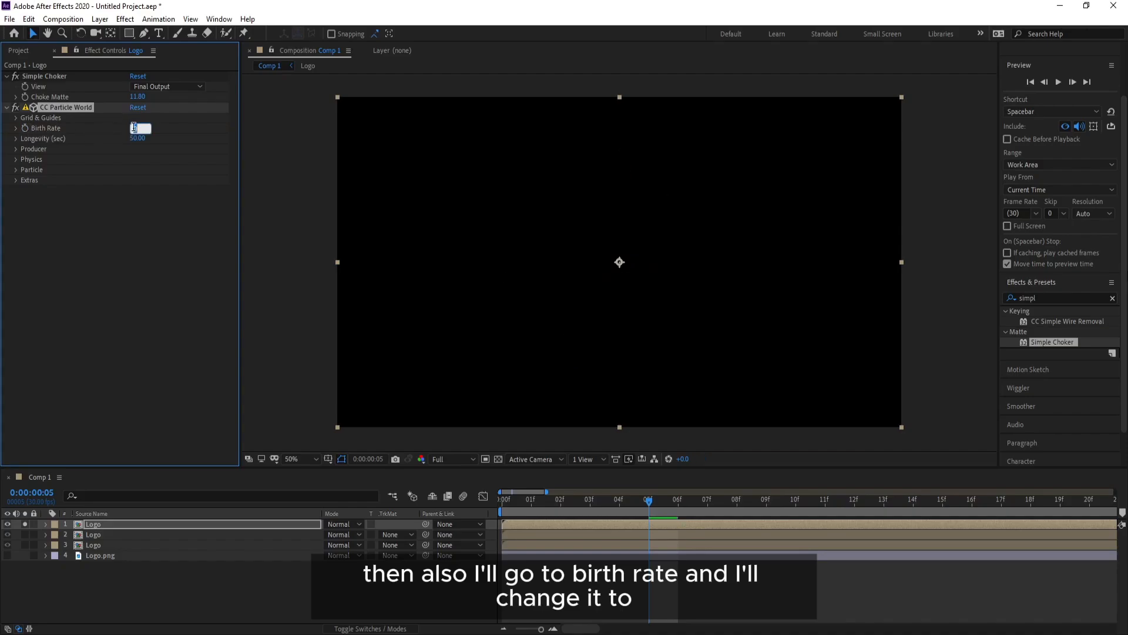
{"action": "type", "text": "20"}
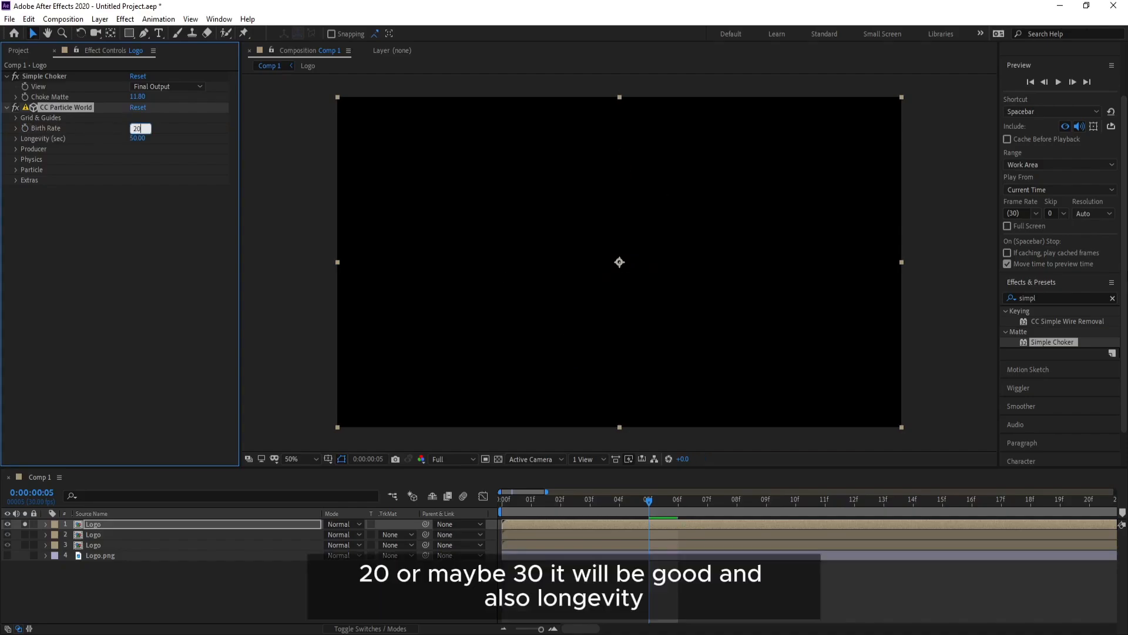
{"action": "key", "text": "Return"}
{"action": "left_click", "coordinate": [138, 129]}
{"action": "type", "text": "30"}
{"action": "key", "text": "Return"}
- Set the particle Longevity to 1 second and check the result at frame 13
{"action": "left_click", "coordinate": [137, 139]}
{"action": "type", "text": "1"}
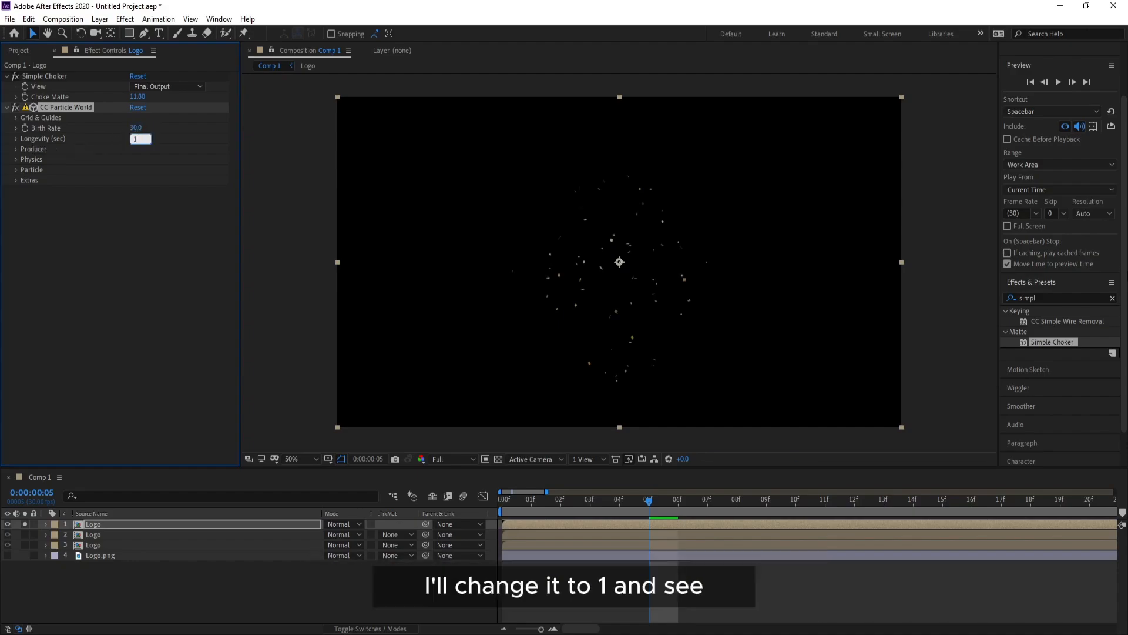
{"action": "key", "text": "Return"}
{"action": "left_click_drag", "start_coordinate": [647, 500], "coordinate": [884, 500]}
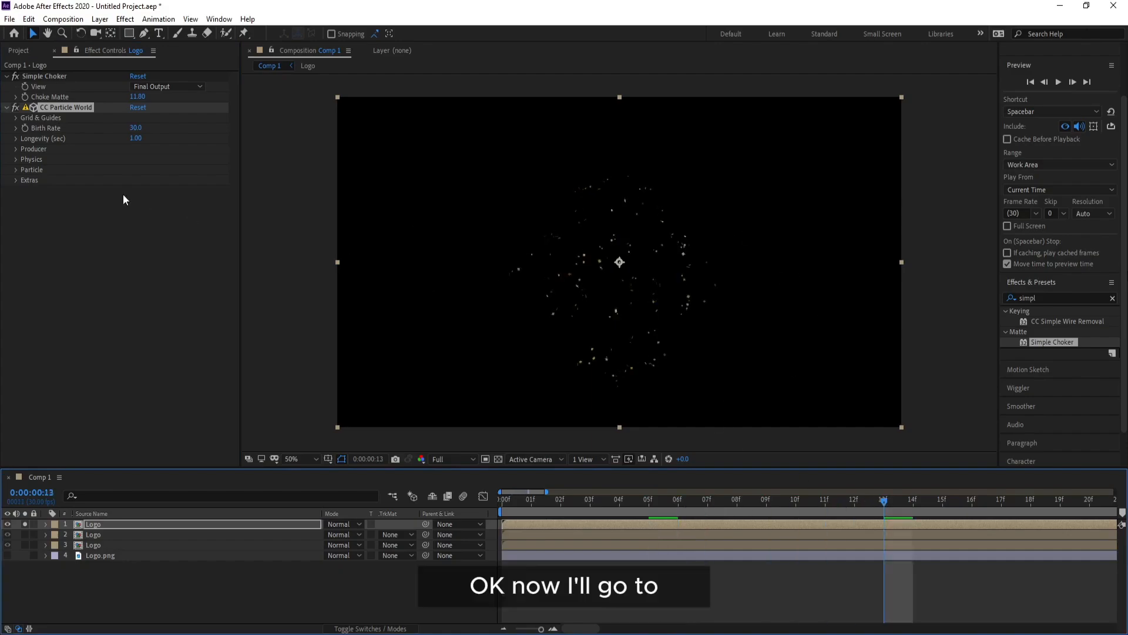
- Change the Color Map in the Particle settings of CC Particle World to Birth to Origin
{"action": "left_click", "coordinate": [15, 160]}
{"action": "left_click", "coordinate": [15, 160]}
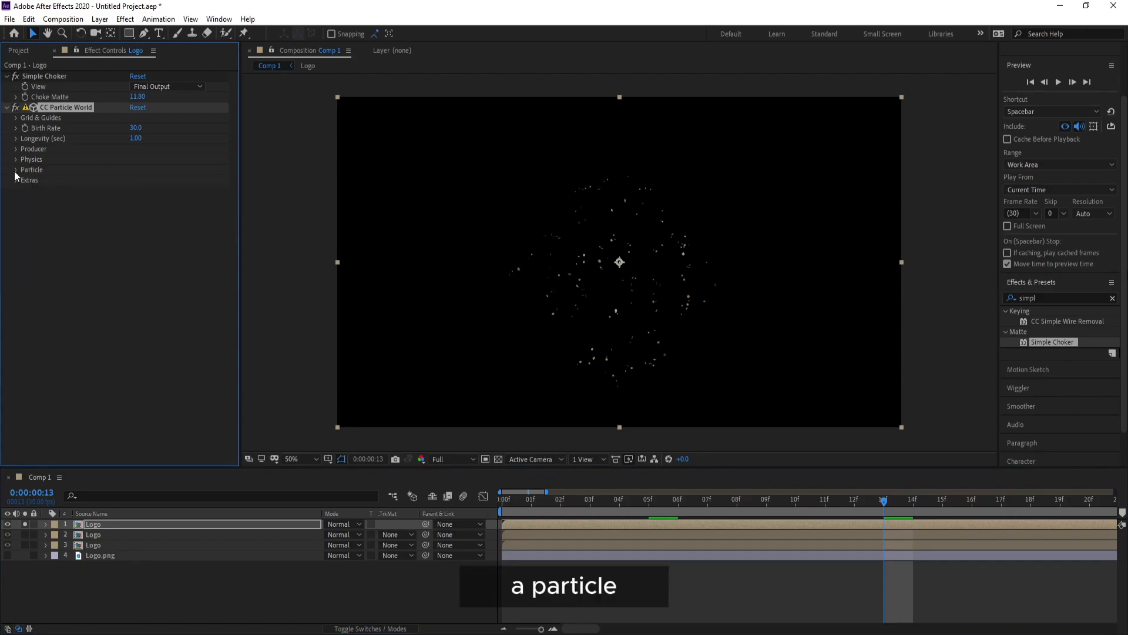
{"action": "left_click", "coordinate": [14, 170]}
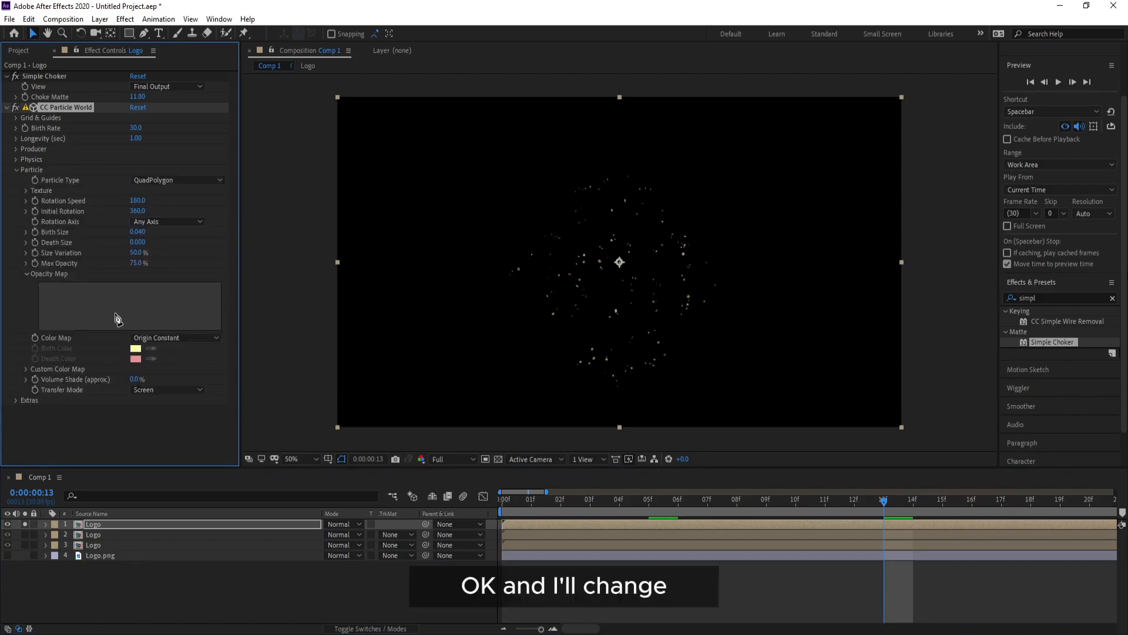
{"action": "left_click", "coordinate": [164, 340]}
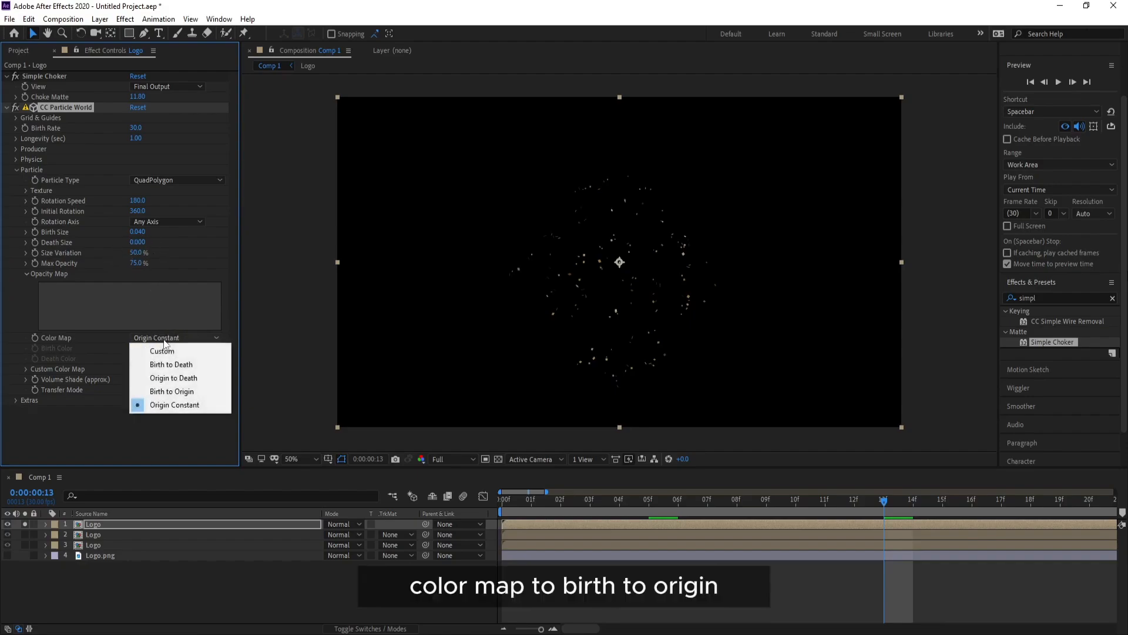
{"action": "left_click", "coordinate": [197, 396]}
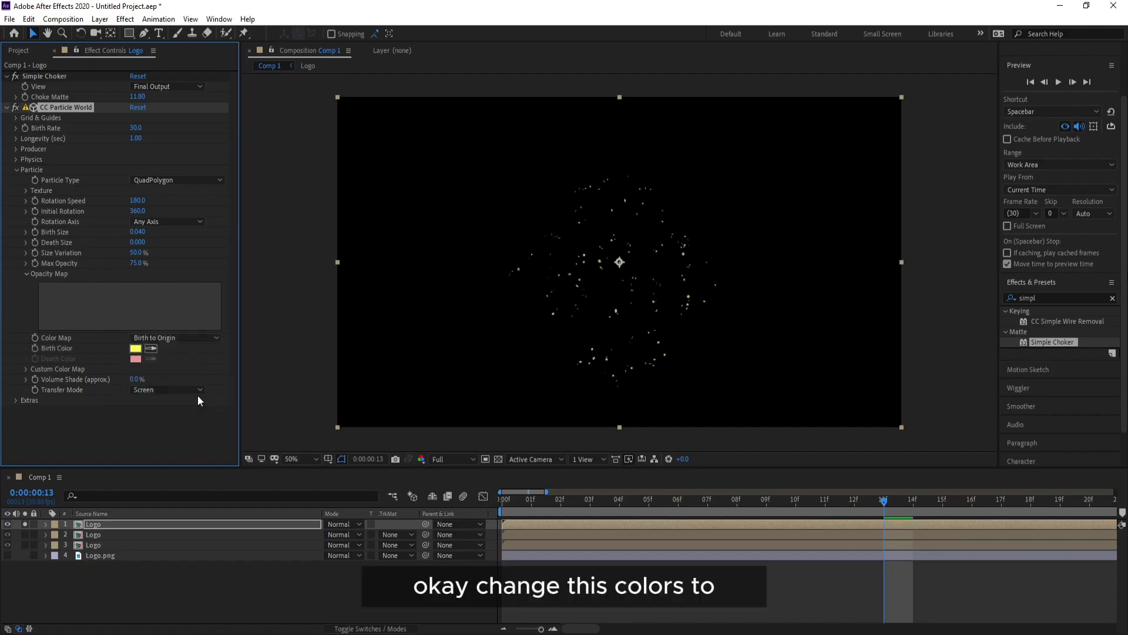
- Set the particles' Birth Color to a pale cream gold, FFEFC5
{"action": "left_click", "coordinate": [138, 349]}
{"action": "left_click_drag", "start_coordinate": [80, 214], "coordinate": [46, 165]}
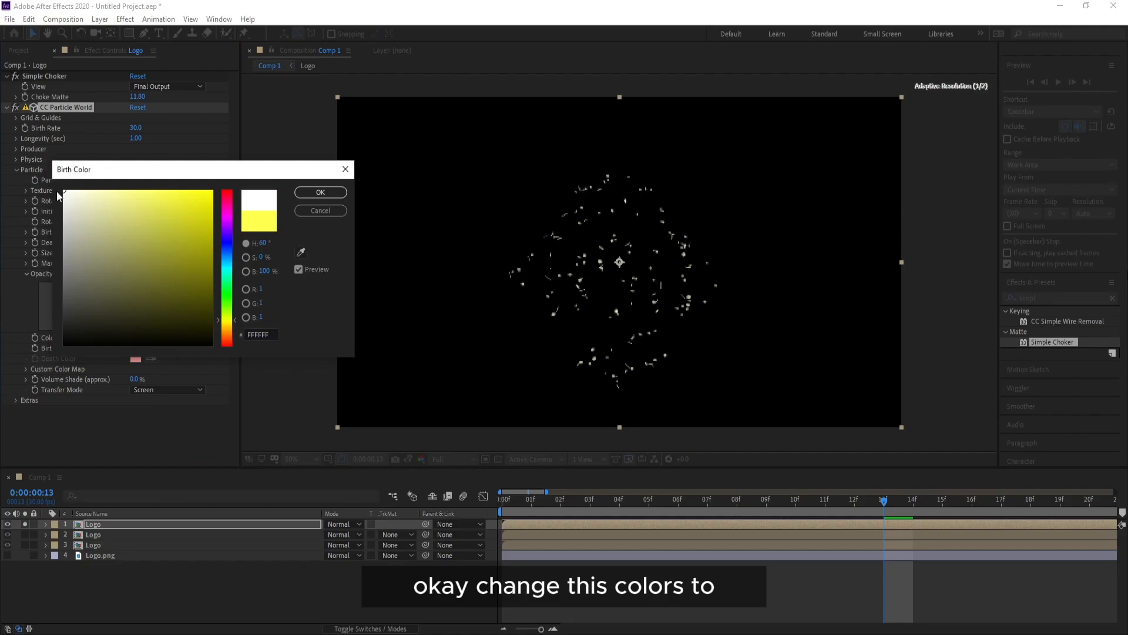
{"action": "left_click_drag", "start_coordinate": [229, 330], "coordinate": [230, 329]}
{"action": "left_click_drag", "start_coordinate": [95, 211], "coordinate": [97, 187]}
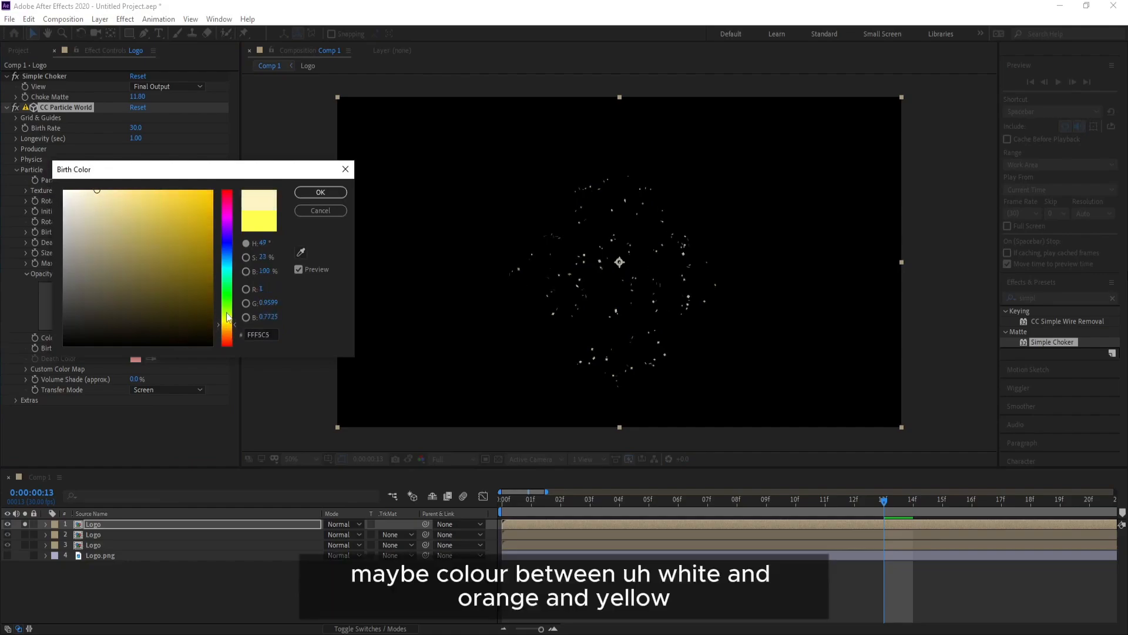
{"action": "left_click_drag", "start_coordinate": [229, 329], "coordinate": [228, 332]}
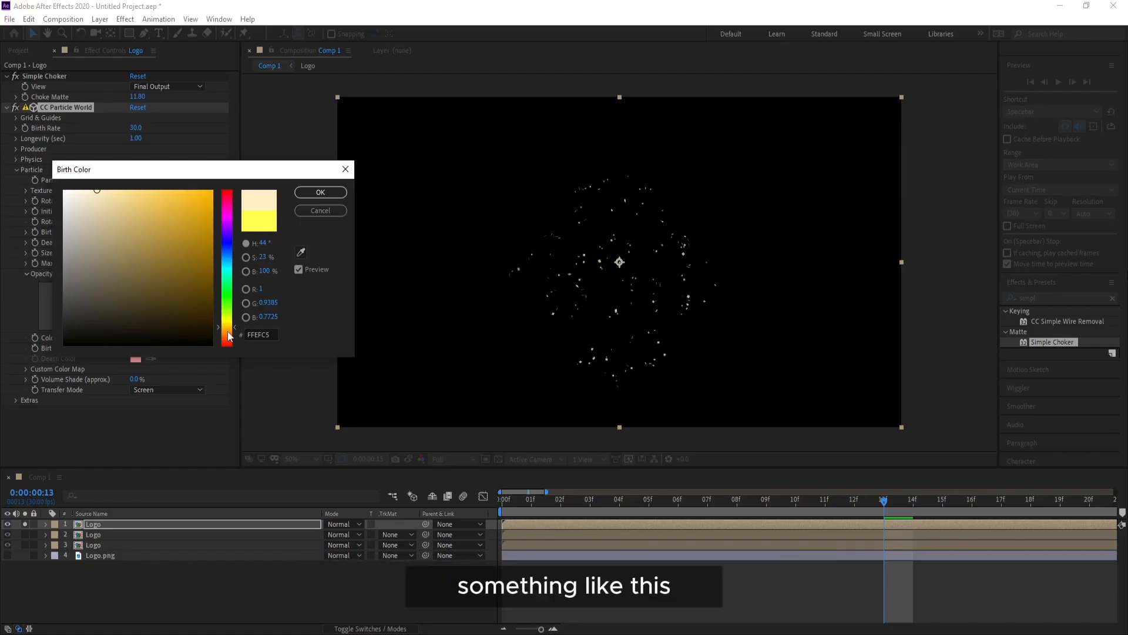
{"action": "left_click", "coordinate": [326, 194]}
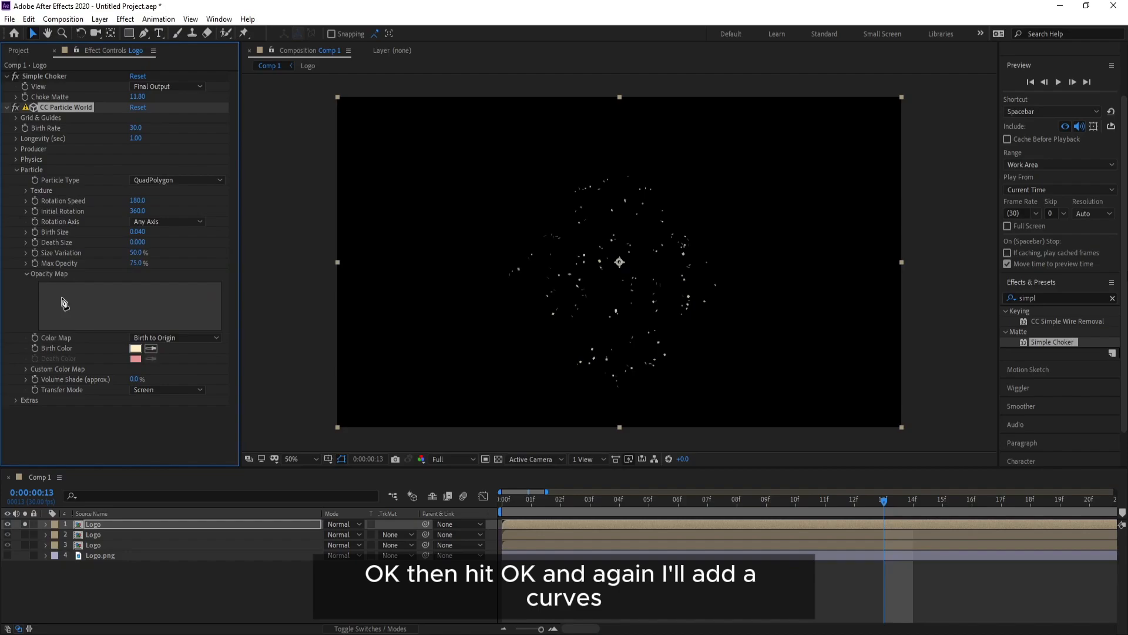
- Draw an Opacity Map curve that rises at the particle's birth and falls off at its death, and check it at several frames
{"action": "left_click", "coordinate": [41, 329]}
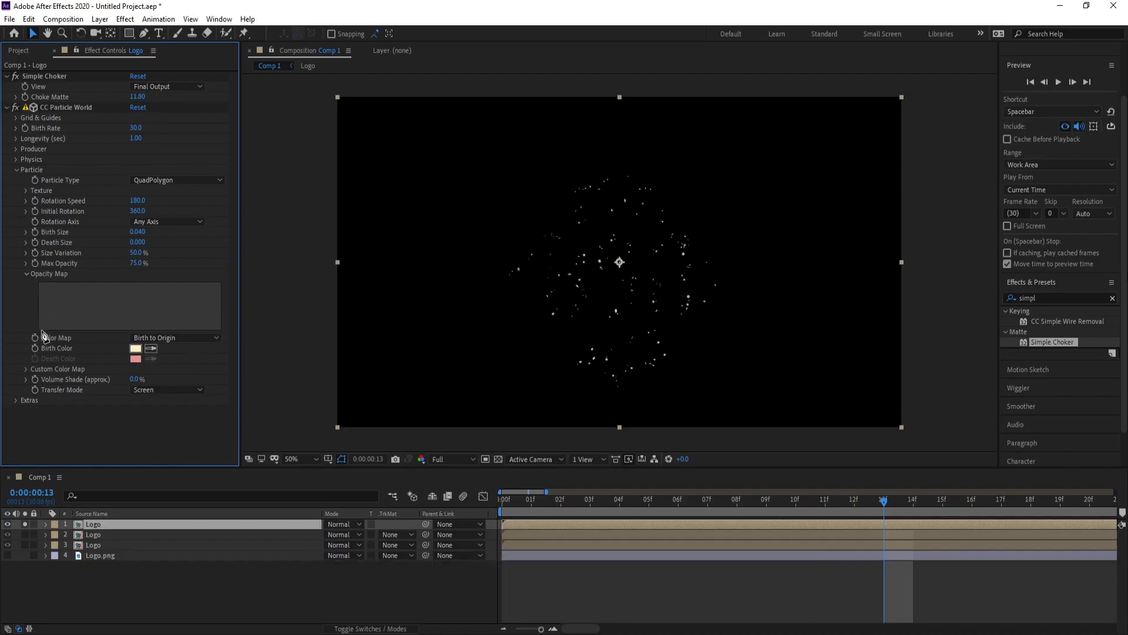
{"action": "left_click_drag", "start_coordinate": [40, 330], "coordinate": [62, 279]}
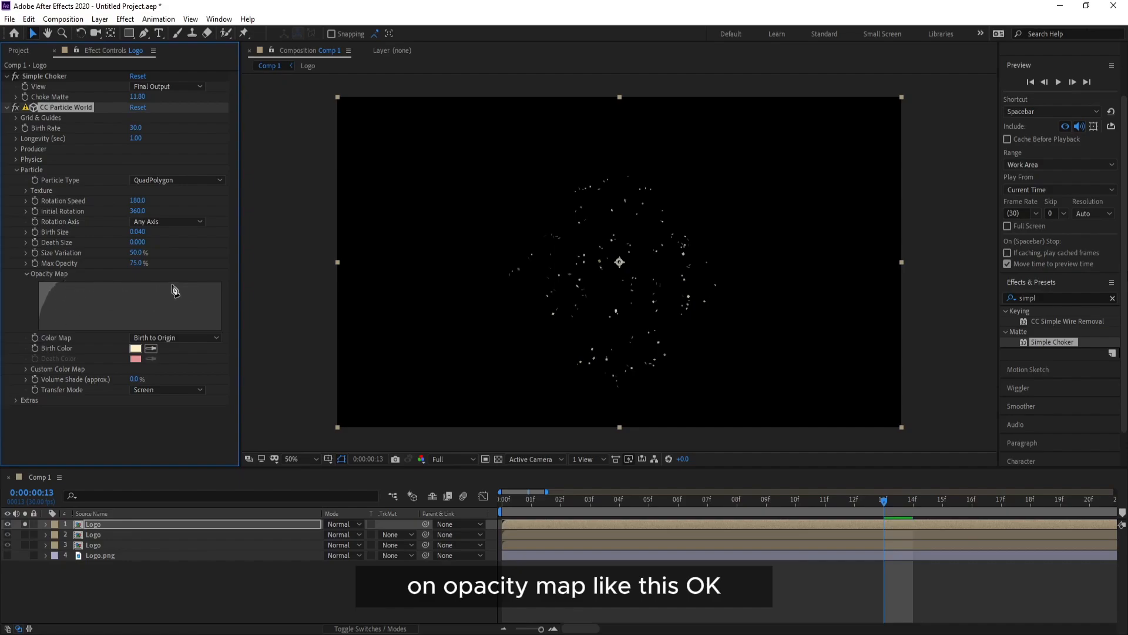
{"action": "mouse_move", "coordinate": [170, 283]}
{"action": "left_mouse_down"}
{"action": "mouse_move", "coordinate": [203, 299]}
{"action": "mouse_move", "coordinate": [220, 333]}
{"action": "left_mouse_up"}
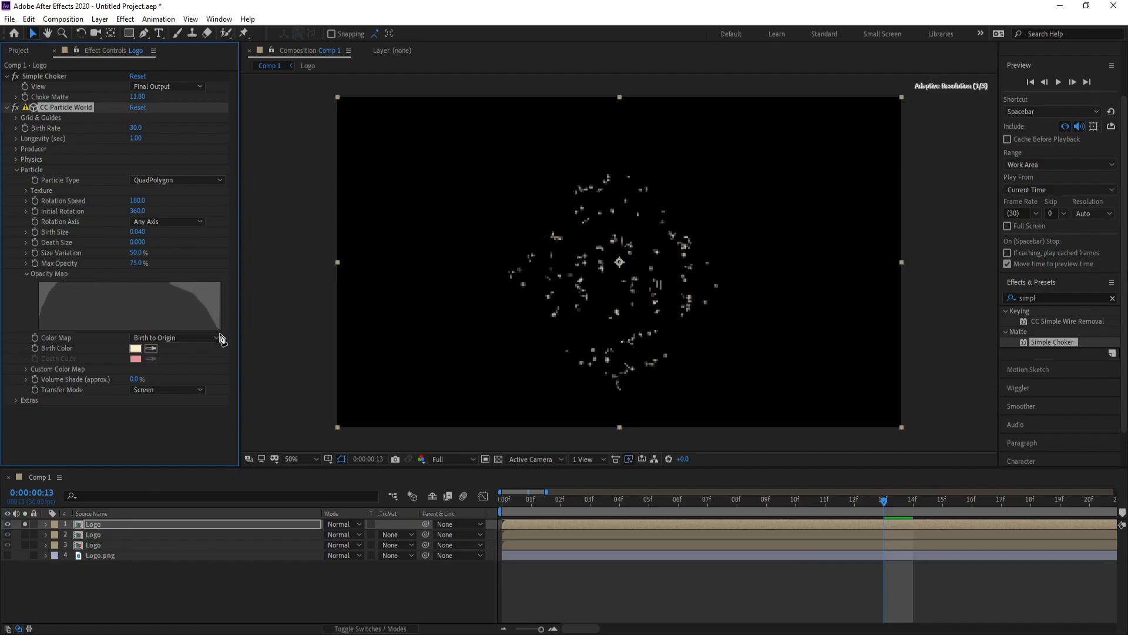
{"action": "left_click_drag", "start_coordinate": [884, 503], "coordinate": [999, 503]}
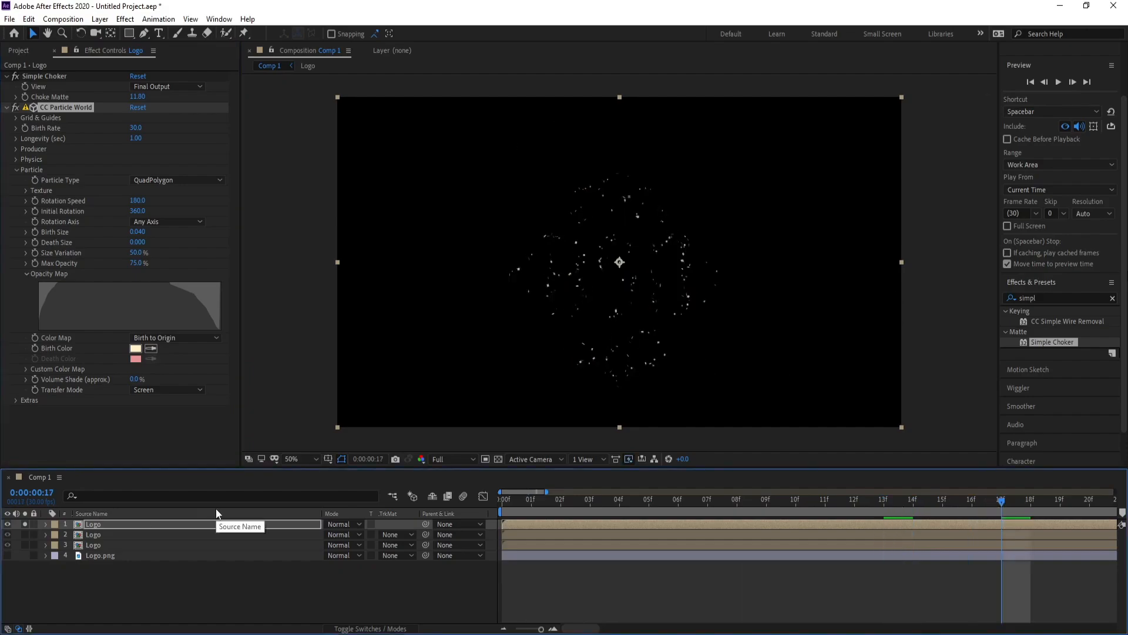
{"action": "left_click", "coordinate": [677, 495]}
{"action": "left_click", "coordinate": [874, 496]}
{"action": "left_click", "coordinate": [913, 498]}
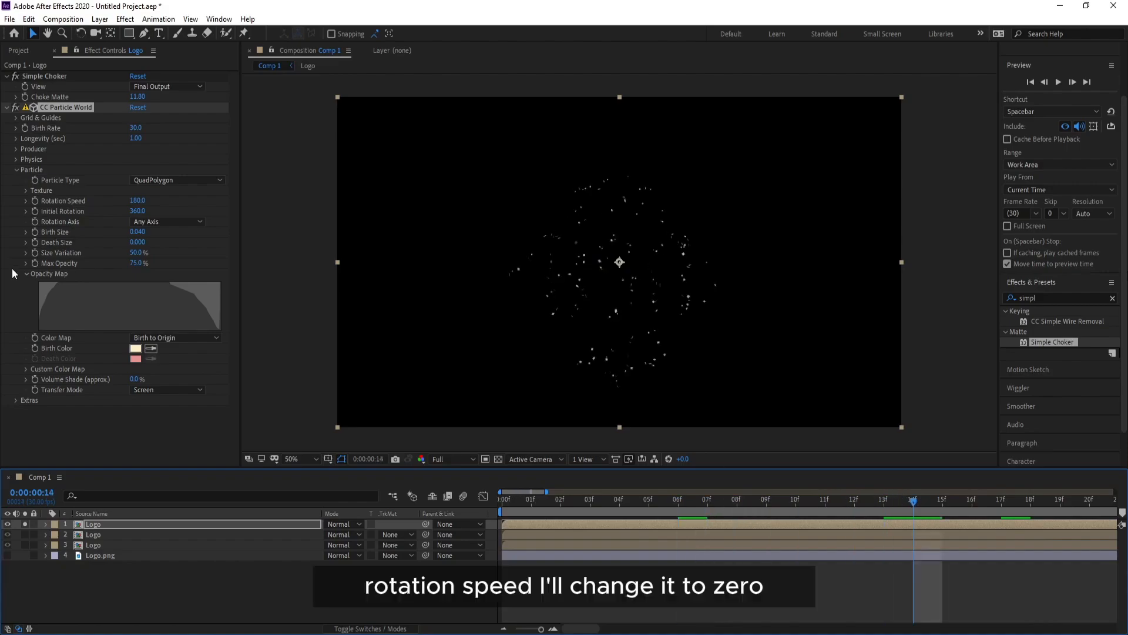
- Set the particles' Rotation Speed to 0 and Birth Size to 0.05
{"action": "left_click", "coordinate": [136, 200]}
{"action": "type", "text": "0"}
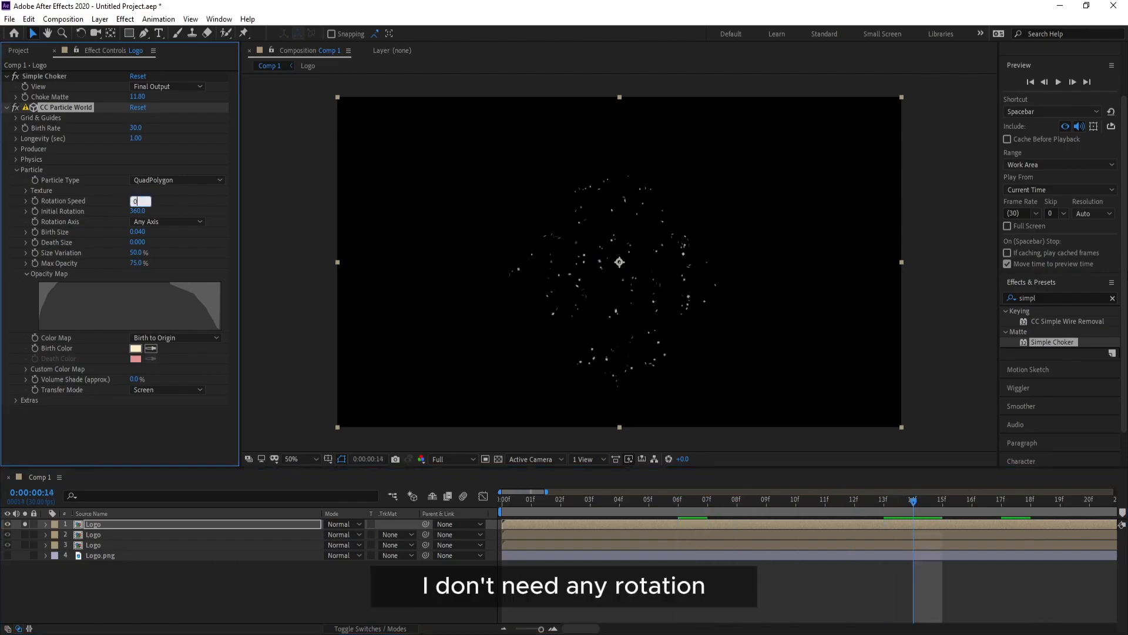
{"action": "key", "text": "Return"}
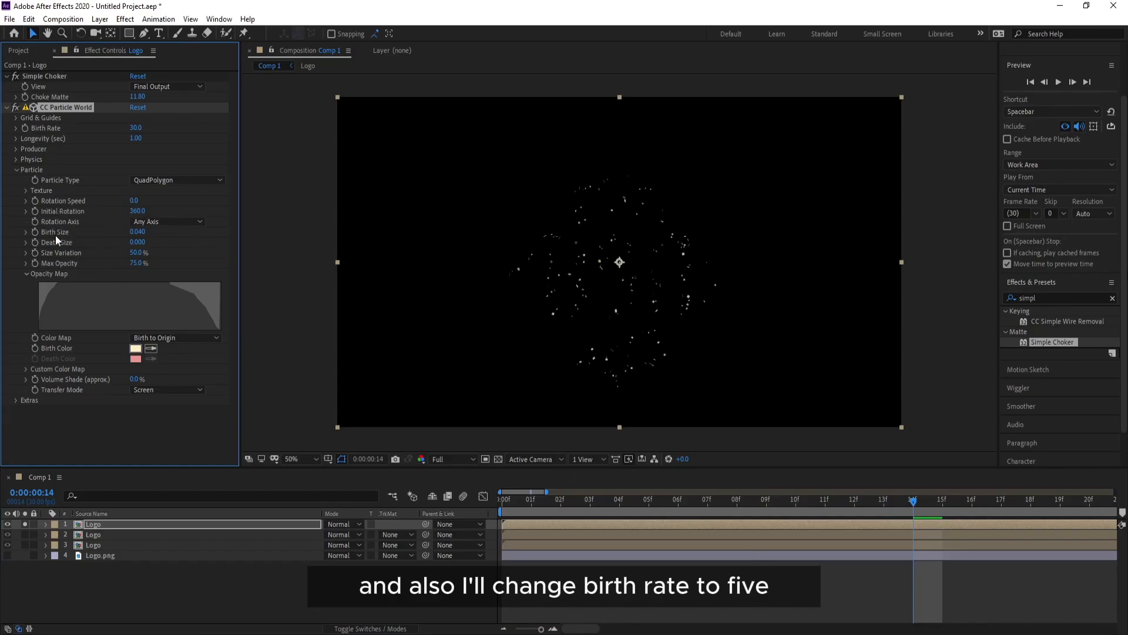
{"action": "left_click", "coordinate": [141, 232]}
{"action": "type", "text": "0.05"}
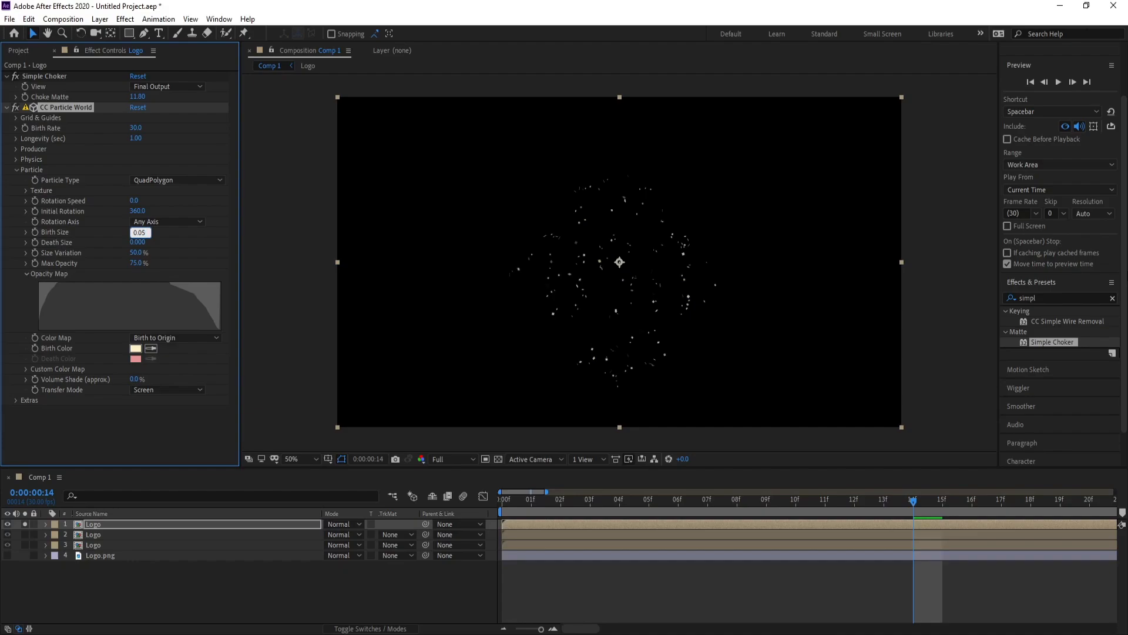
{"action": "key", "text": "Return"}
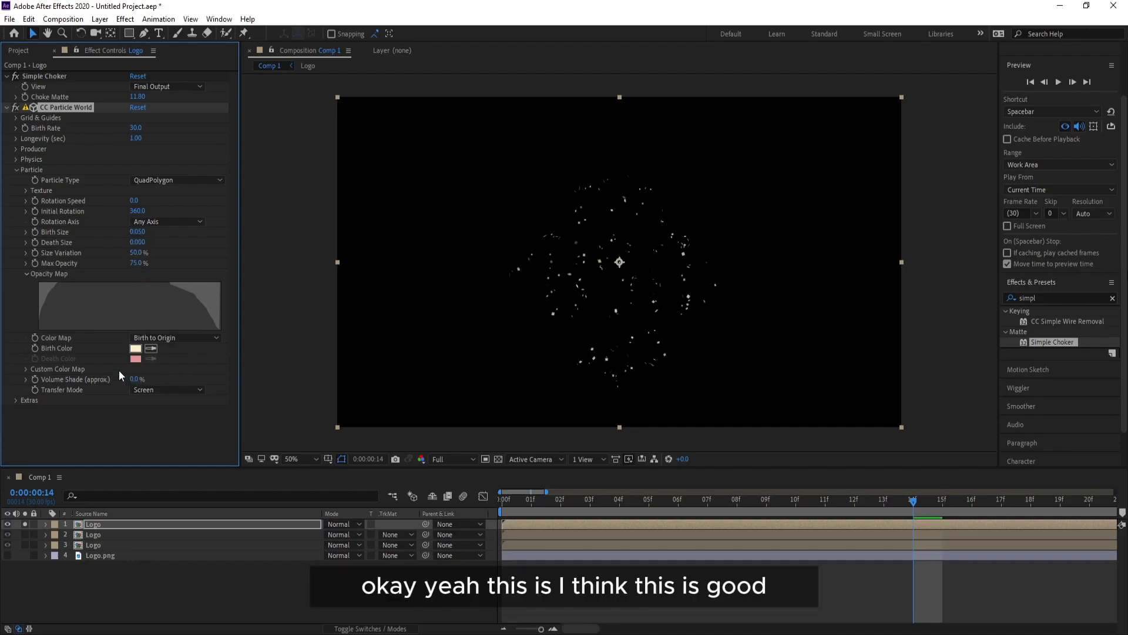
- Collapse the CC Particle World settings and apply the Deep Glow effect to the top Logo layer
{"action": "left_click", "coordinate": [6, 108]}
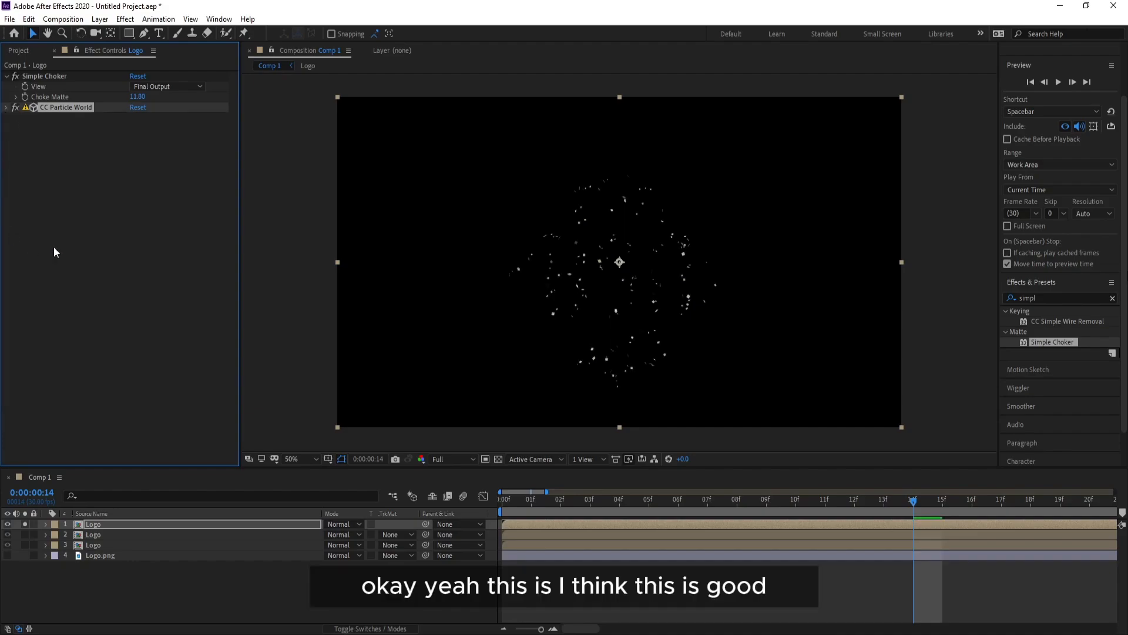
{"action": "left_click", "coordinate": [1026, 298]}
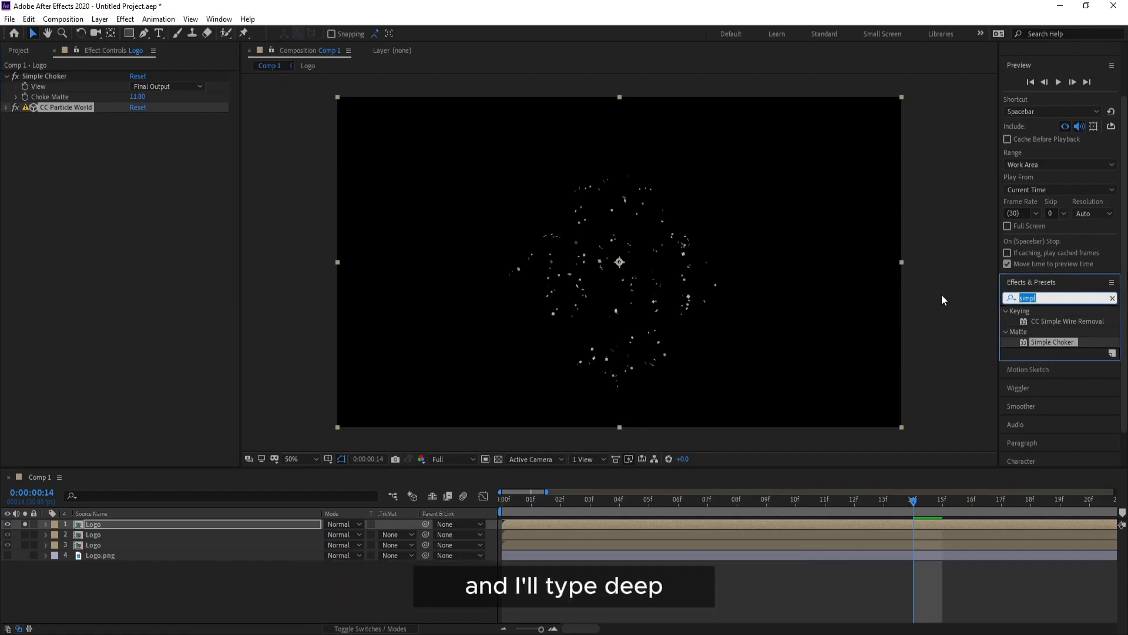
{"action": "type", "text": "dee"}
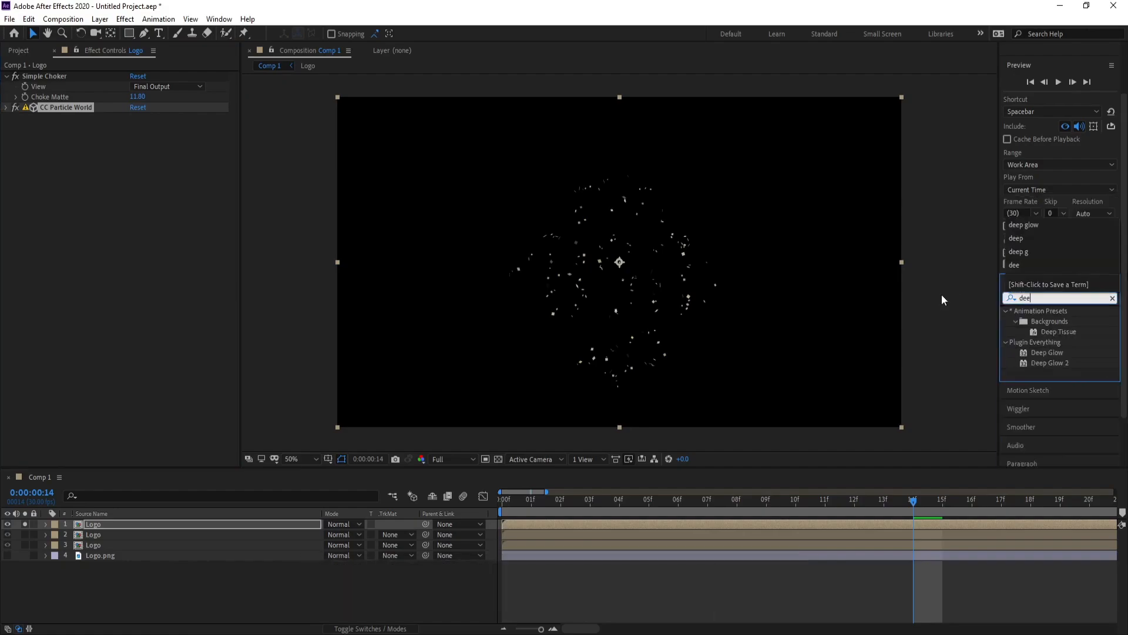
{"action": "type", "text": "p"}
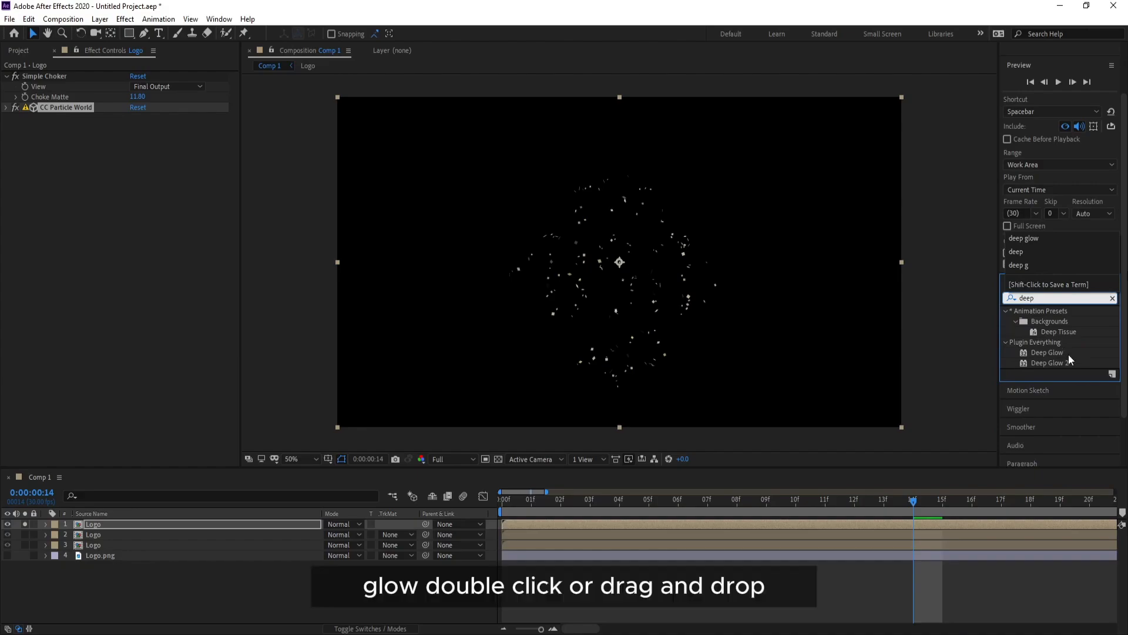
{"action": "double_click", "coordinate": [1052, 352]}
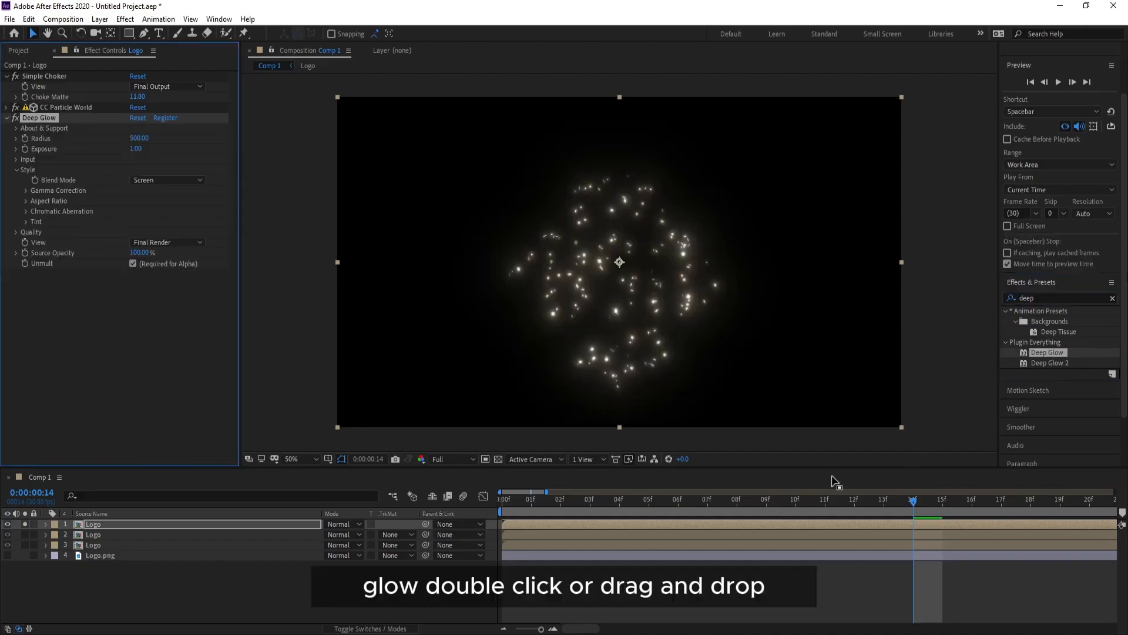
- Check the glowing particles at frame 10 and at 0:00:06:12 with the whole 10-second timeline in view
{"action": "left_click_drag", "start_coordinate": [911, 503], "coordinate": [795, 513]}
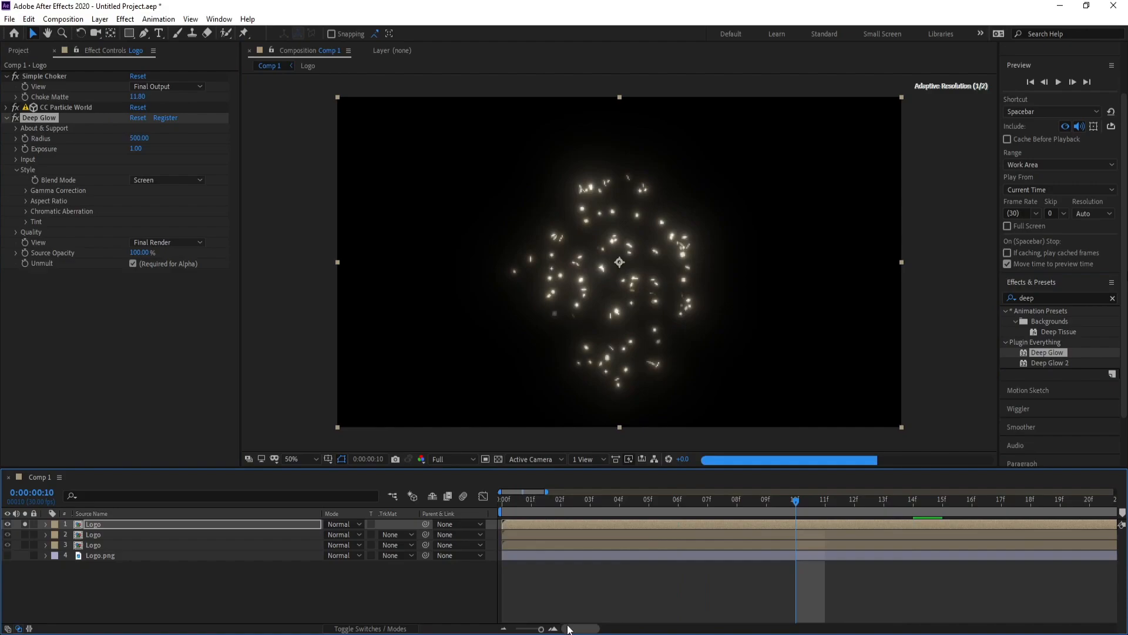
{"action": "left_click_drag", "start_coordinate": [542, 629], "coordinate": [482, 629]}
{"action": "left_click", "coordinate": [893, 503]}
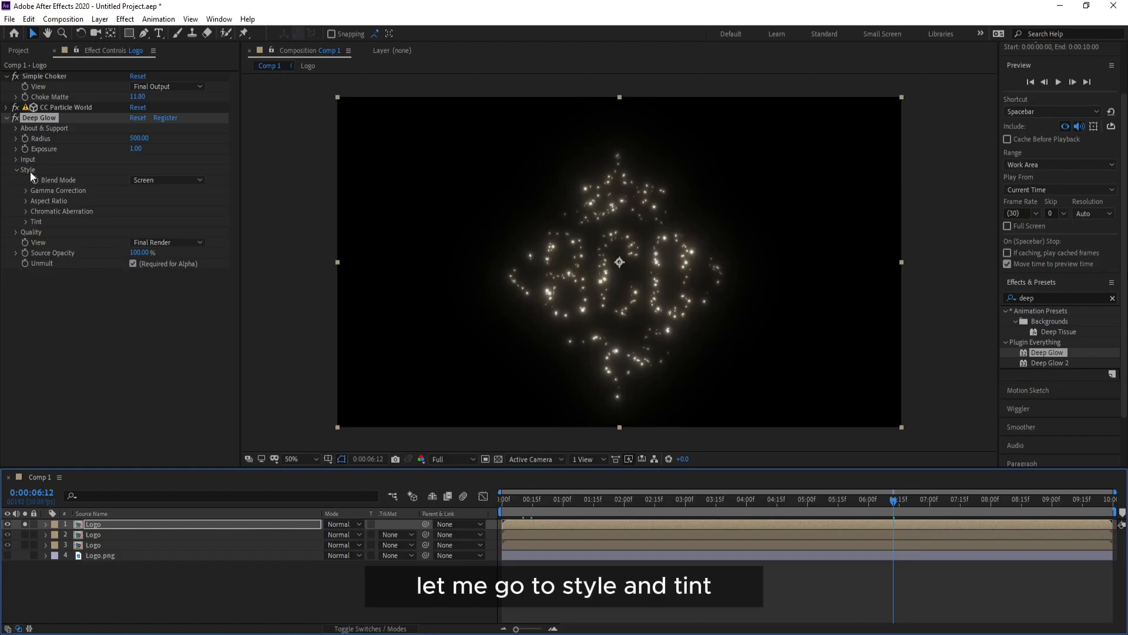
- Enable the Deep Glow Tint with its mode set to Overlay, and unsolo the top Logo layer
{"action": "left_click", "coordinate": [25, 222]}
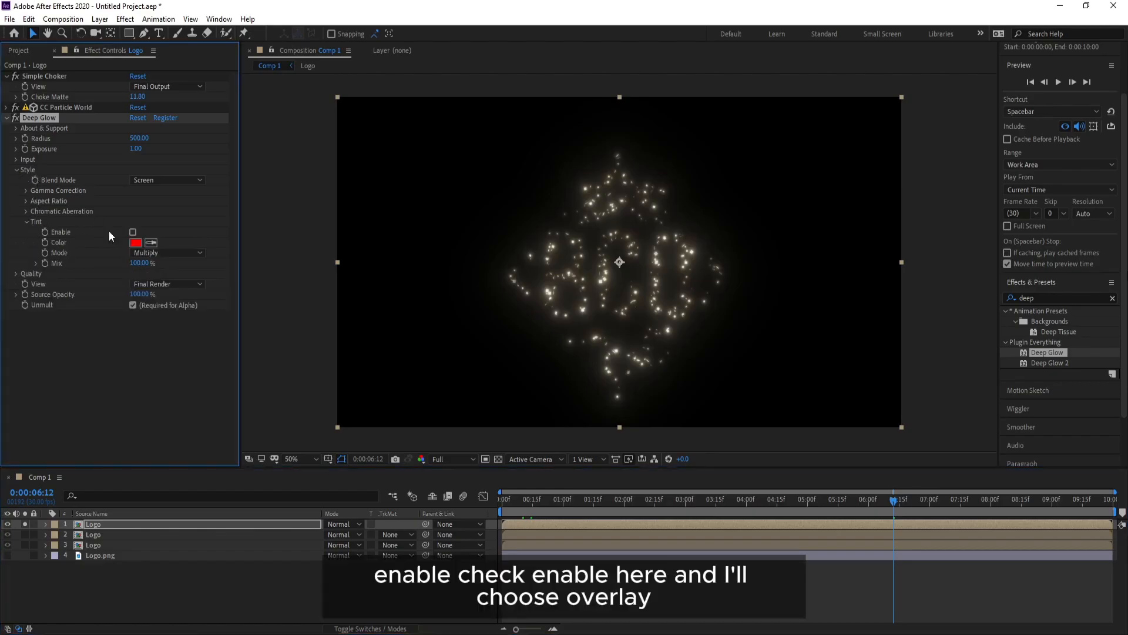
{"action": "left_click", "coordinate": [133, 232]}
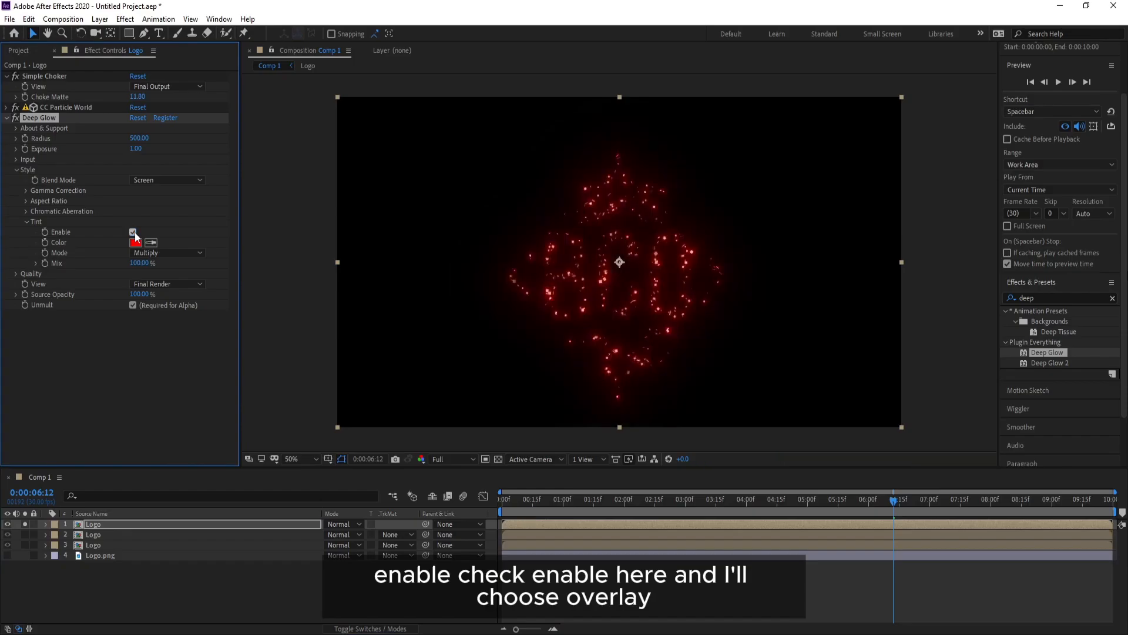
{"action": "left_click", "coordinate": [157, 252]}
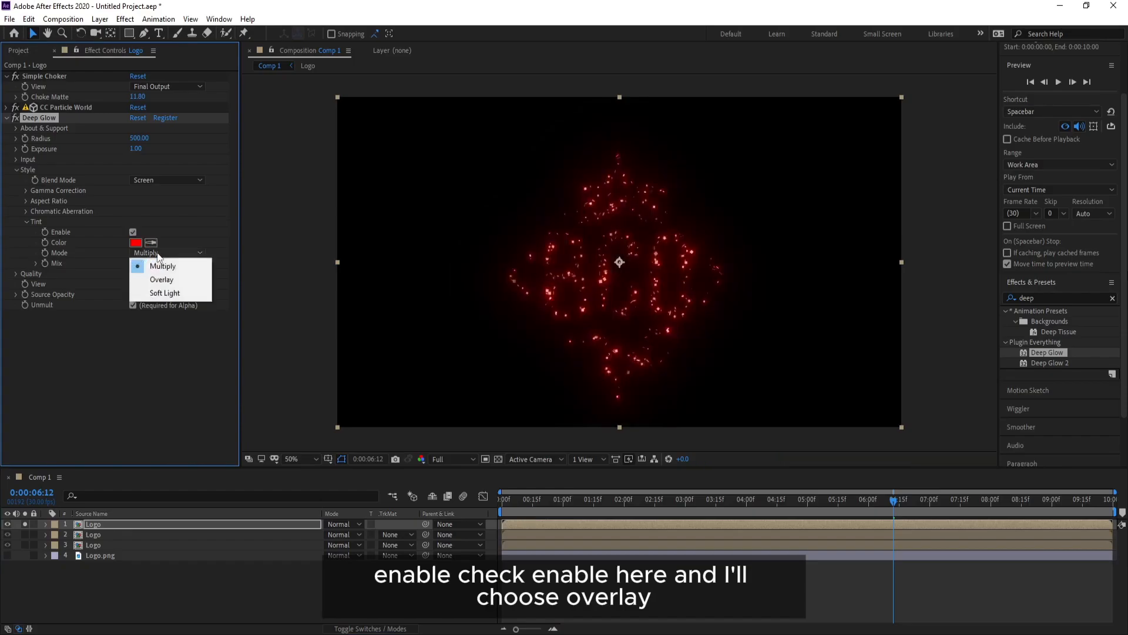
{"action": "left_click", "coordinate": [172, 282]}
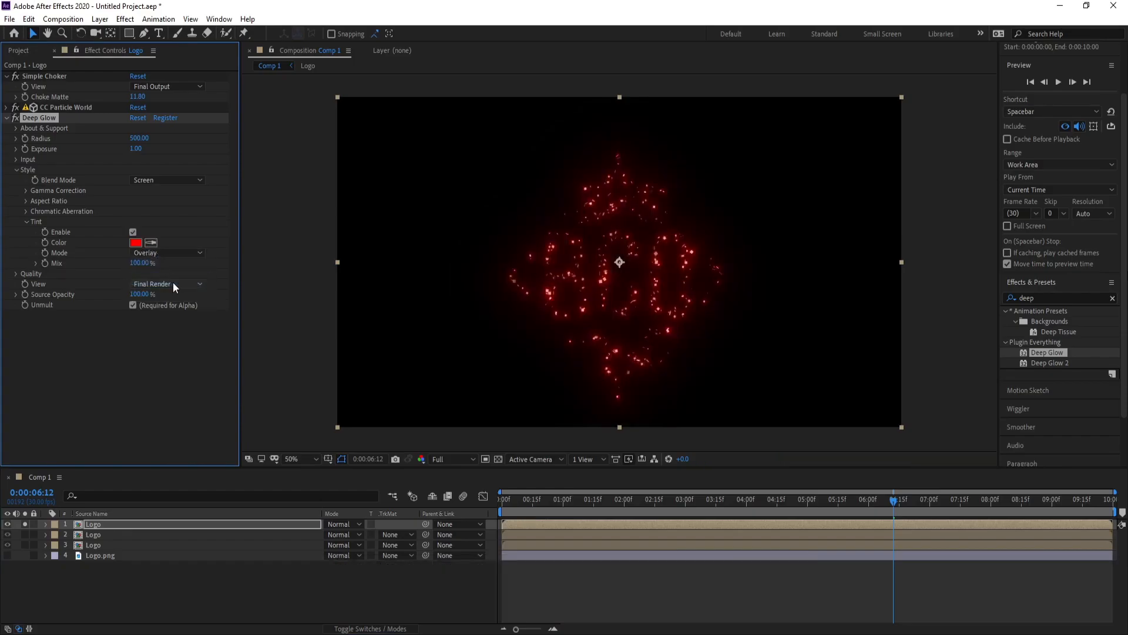
{"action": "left_click", "coordinate": [24, 523]}
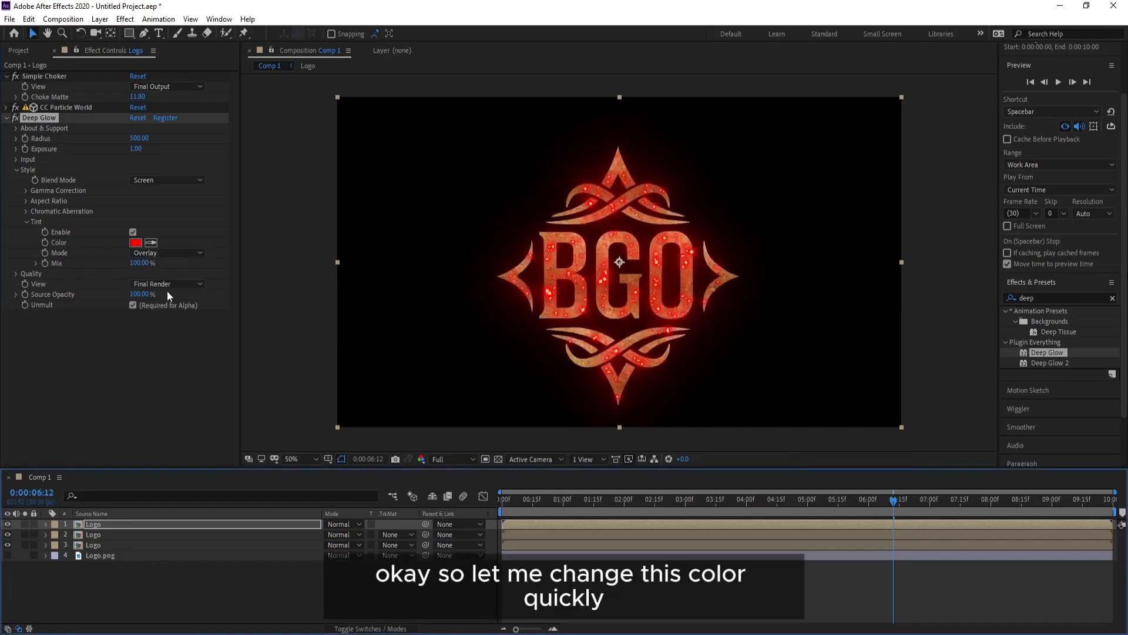
- Change the Deep Glow tint color to a golden brown and check the glow at 0:00:06:08
{"action": "left_click", "coordinate": [135, 242]}
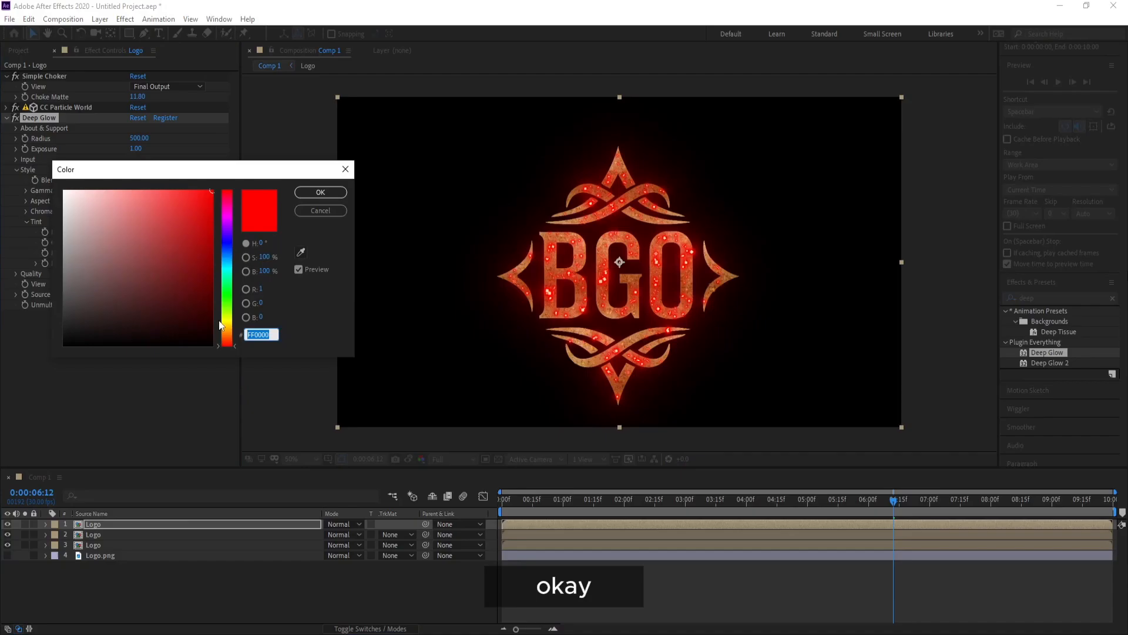
{"action": "left_click", "coordinate": [222, 325]}
{"action": "left_click", "coordinate": [222, 336]}
{"action": "left_click", "coordinate": [191, 324]}
{"action": "left_click", "coordinate": [174, 312]}
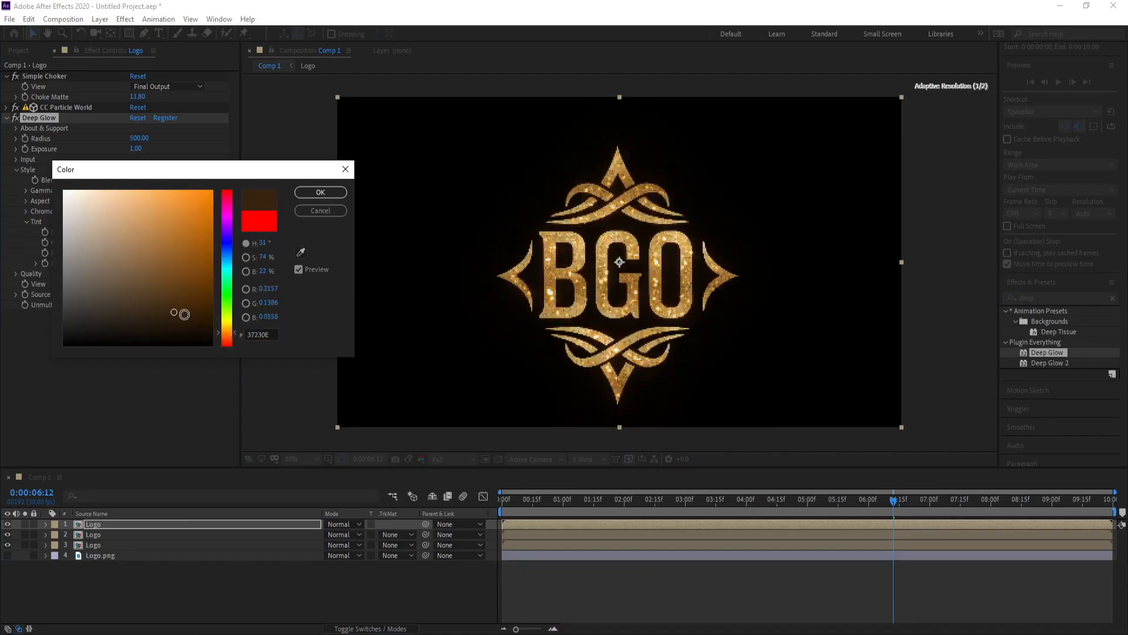
{"action": "left_click_drag", "start_coordinate": [156, 282], "coordinate": [157, 250]}
{"action": "left_click", "coordinate": [320, 192]}
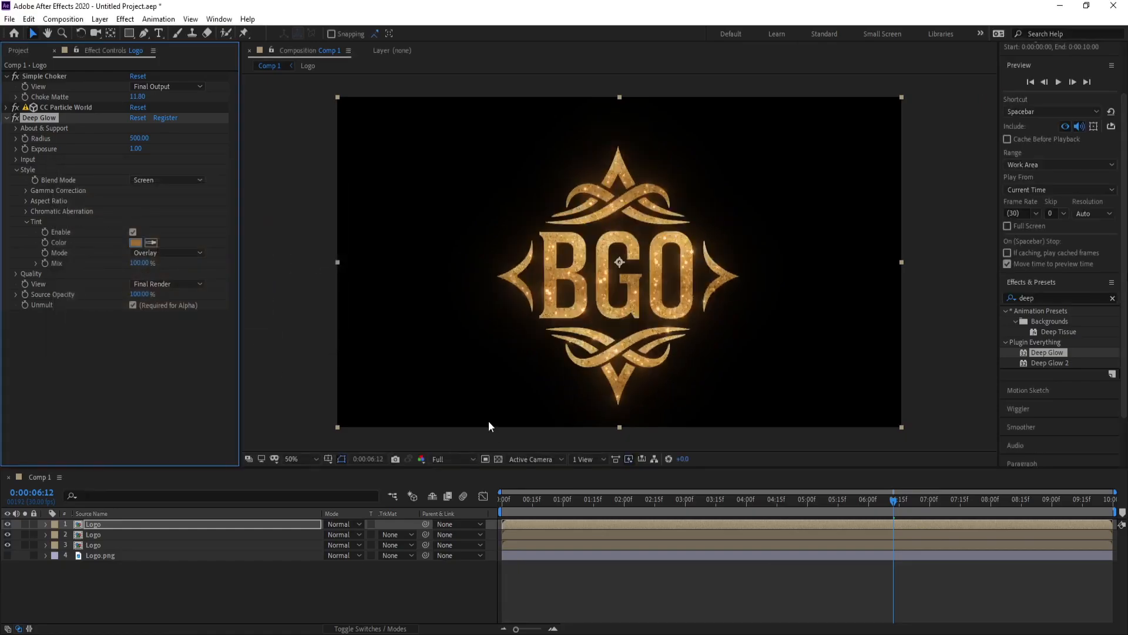
{"action": "left_click_drag", "start_coordinate": [759, 508], "coordinate": [885, 505]}
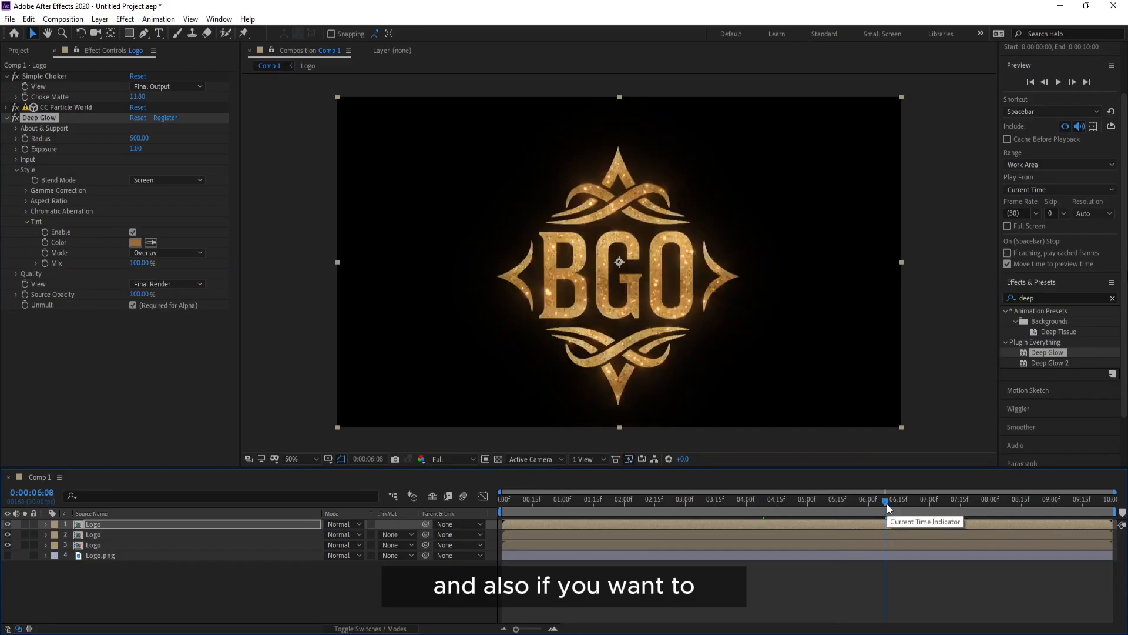
- Try stronger and weaker Deep Glow Exposure values, finishing with 0.50
{"action": "left_click_drag", "start_coordinate": [136, 148], "coordinate": [272, 164]}
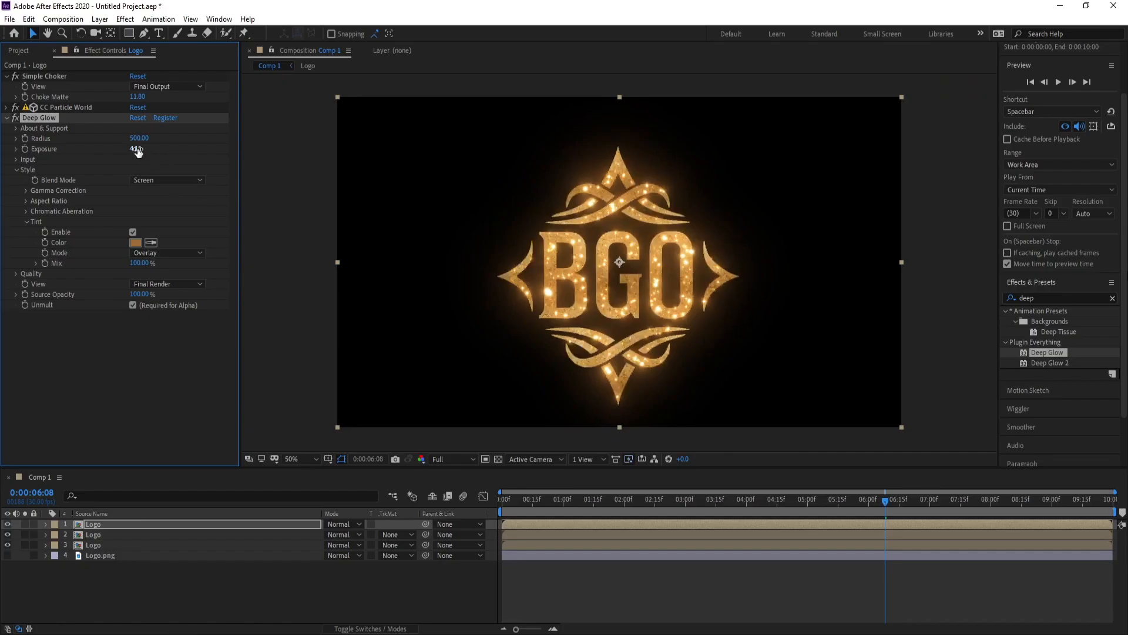
{"action": "left_click_drag", "start_coordinate": [137, 151], "coordinate": [72, 149]}
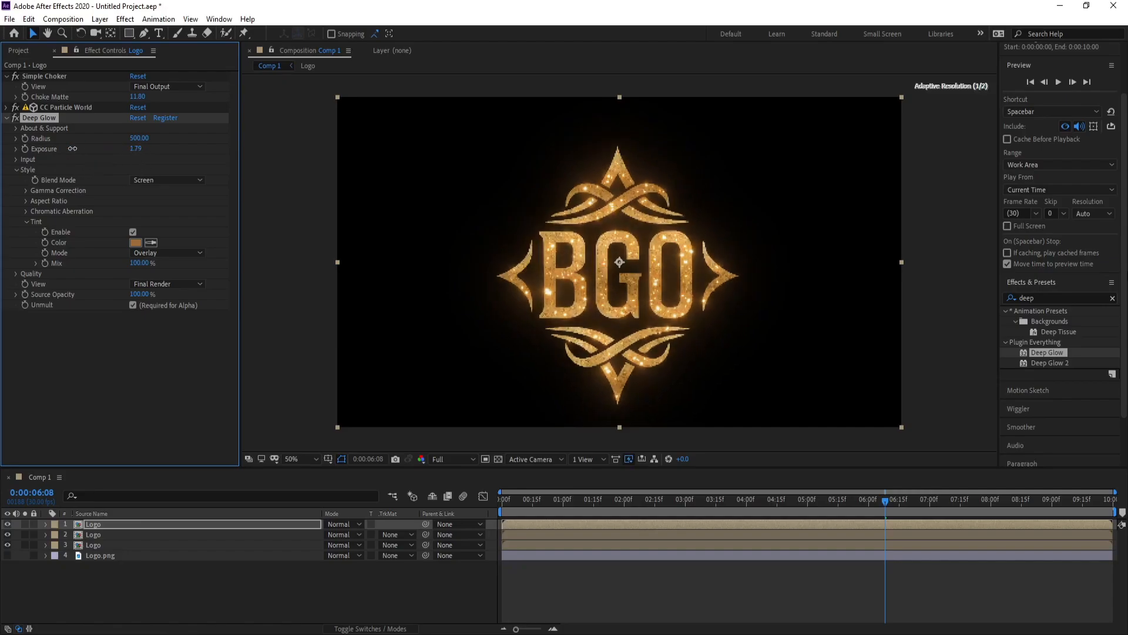
{"action": "left_click", "coordinate": [135, 148]}
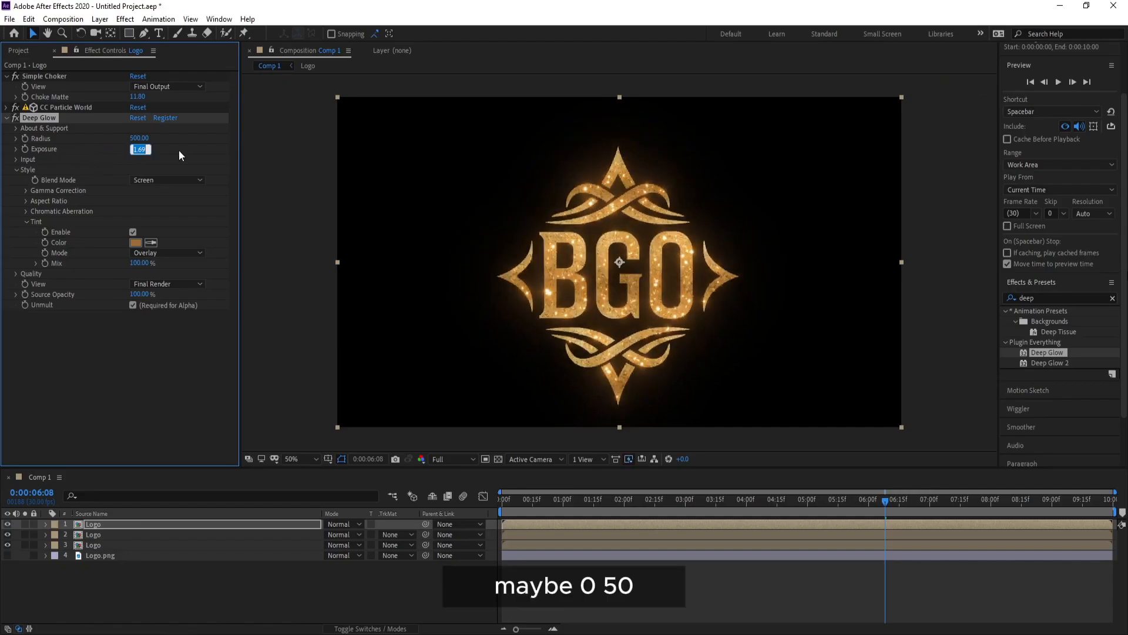
{"action": "type", "text": "0.50"}
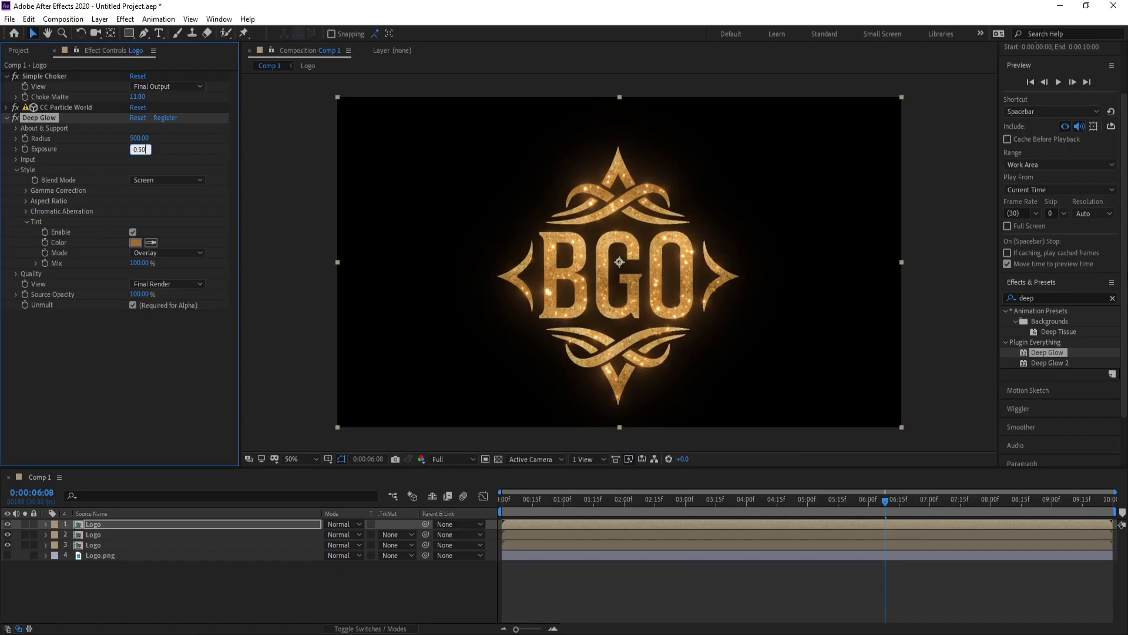
{"action": "key", "text": "Return"}
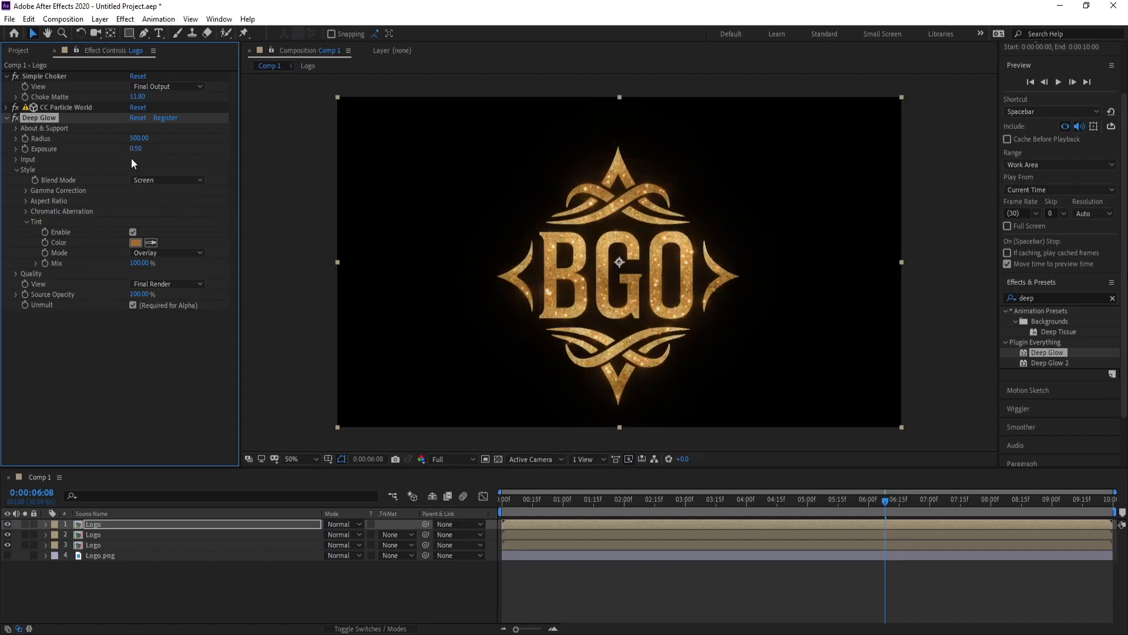
- Set the Deep Glow Exposure to 0.91 and preview the animation from 0:00:06:08
{"action": "left_click_drag", "start_coordinate": [136, 149], "coordinate": [153, 154]}
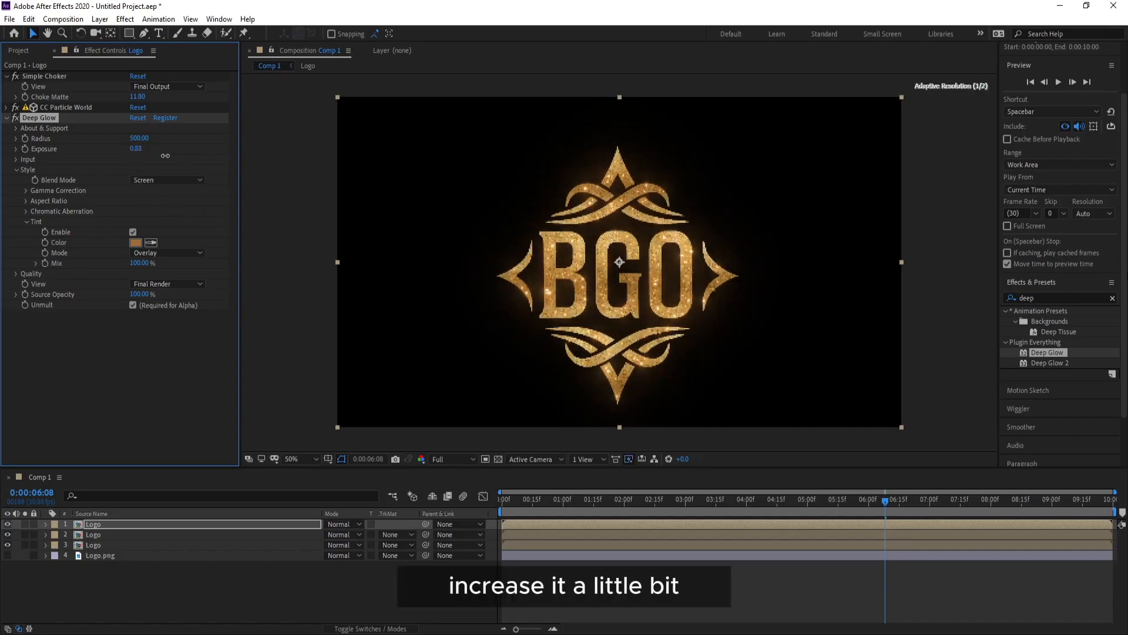
{"action": "key", "text": "space"}
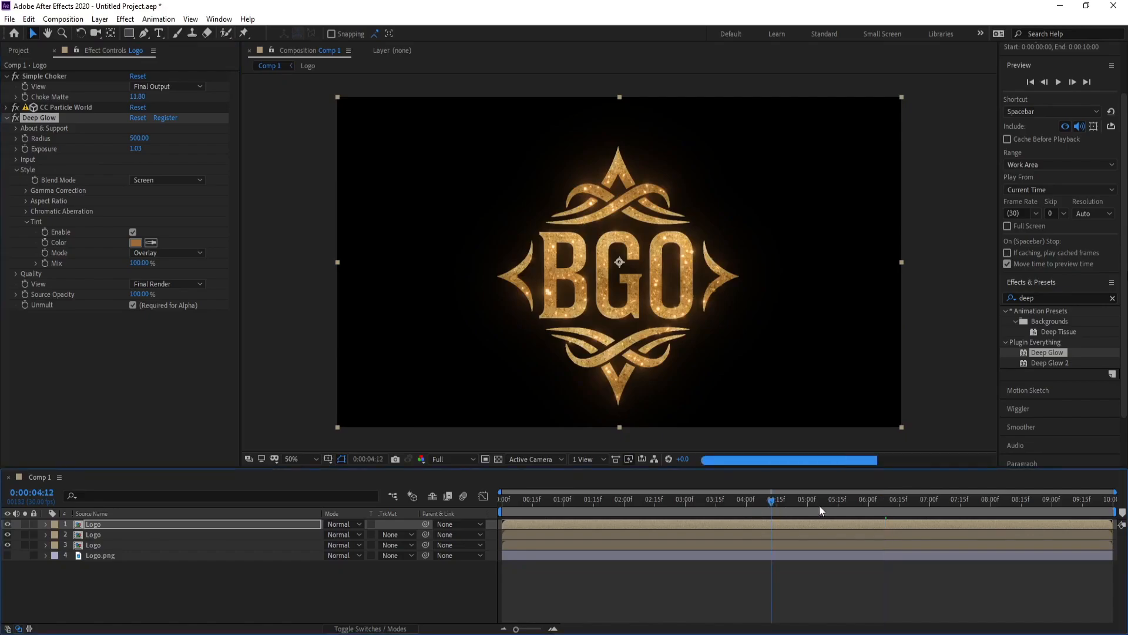
{"action": "left_click_drag", "start_coordinate": [141, 152], "coordinate": [135, 152]}
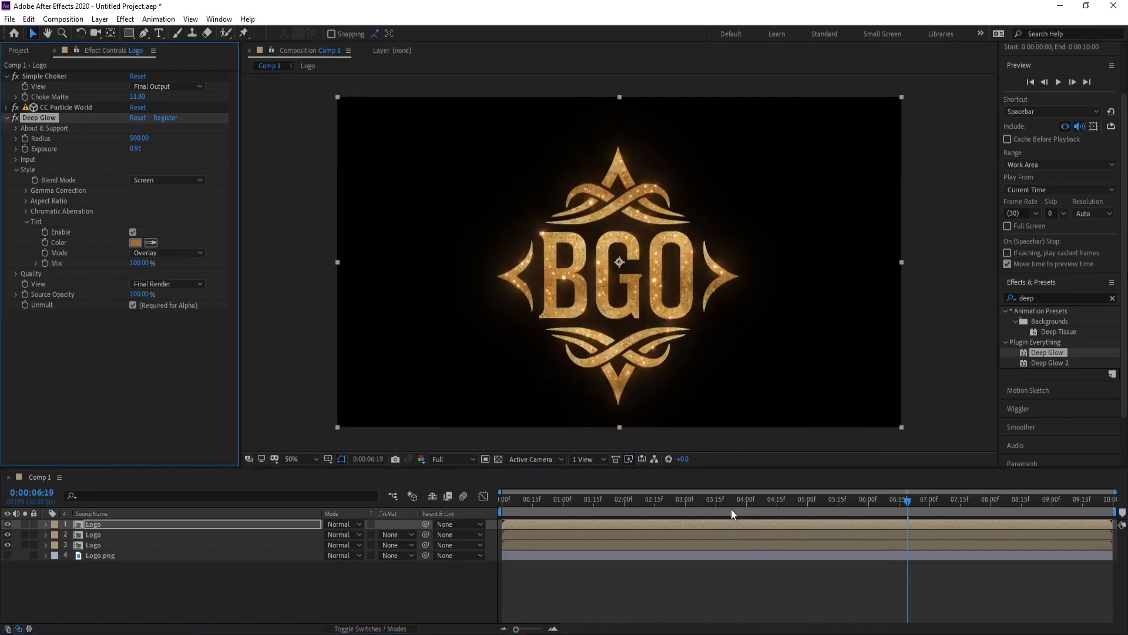
{"action": "left_click_drag", "start_coordinate": [731, 509], "coordinate": [884, 510]}
{"action": "key", "text": "space"}
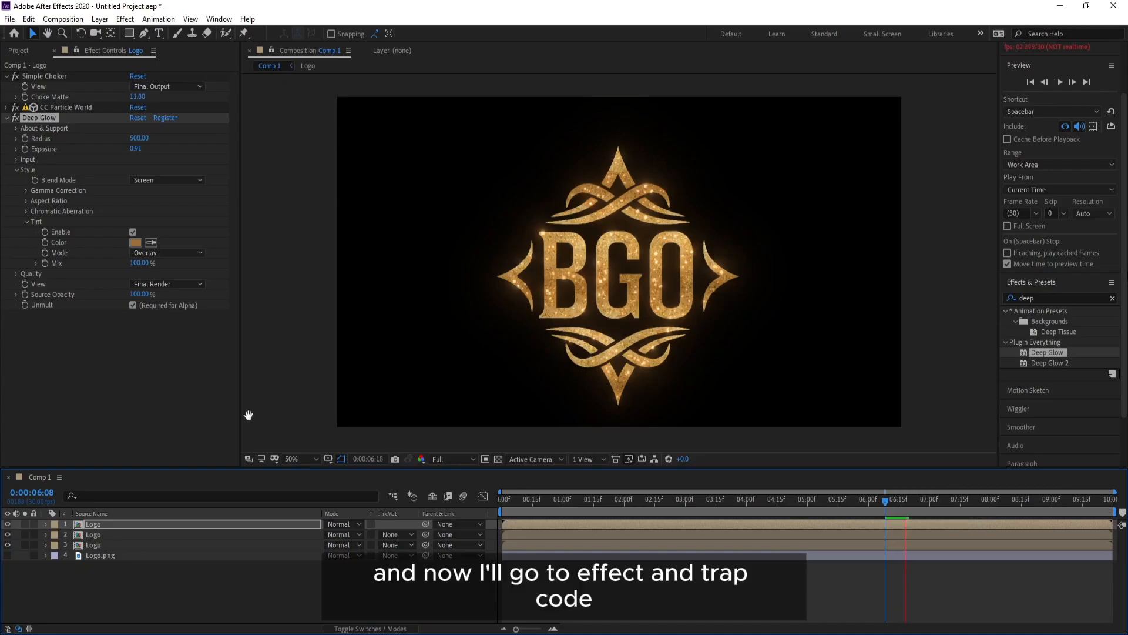
{"action": "key", "text": "space"}
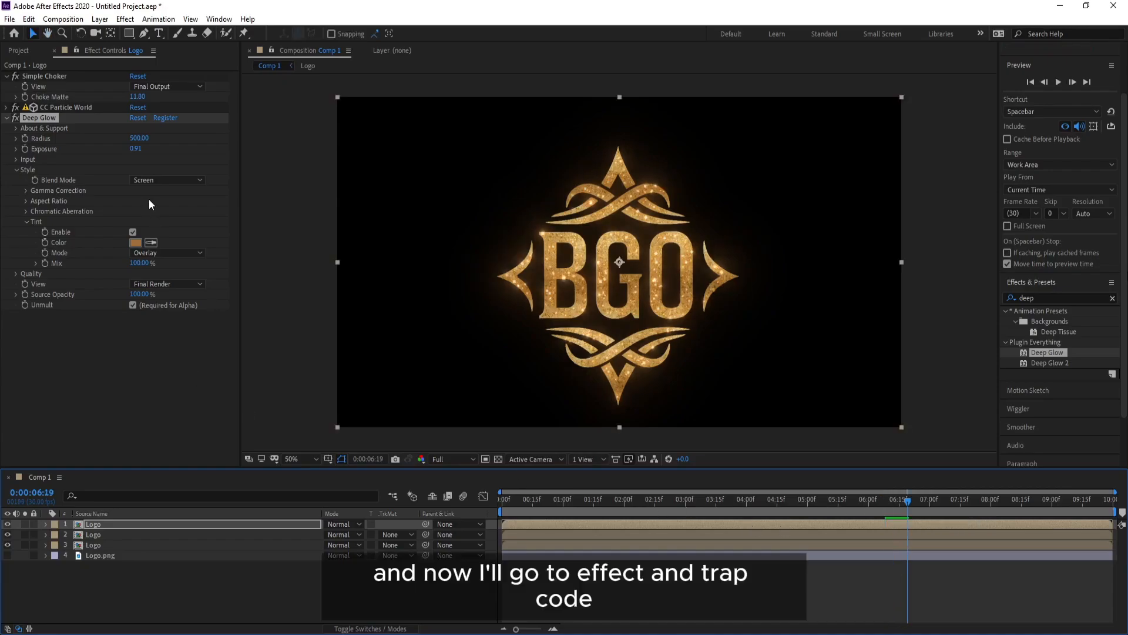
- Apply the RG Trapcode Starglow effect to the top Logo layer and choose the Supastar preset
{"action": "left_click", "coordinate": [126, 19]}
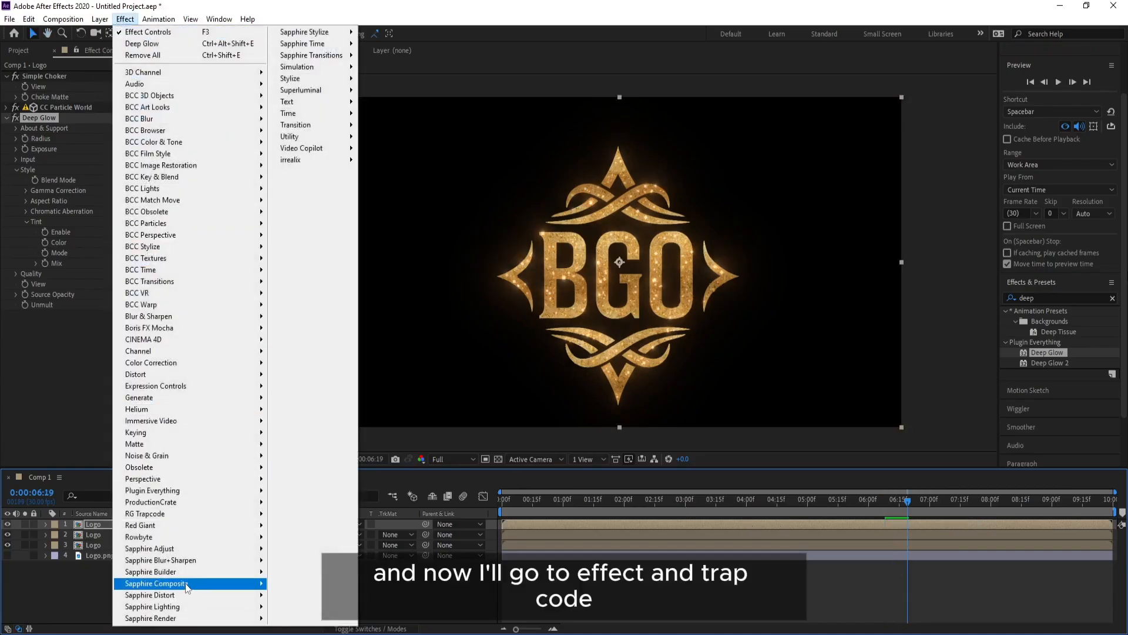
{"action": "mouse_move", "coordinate": [177, 513]}
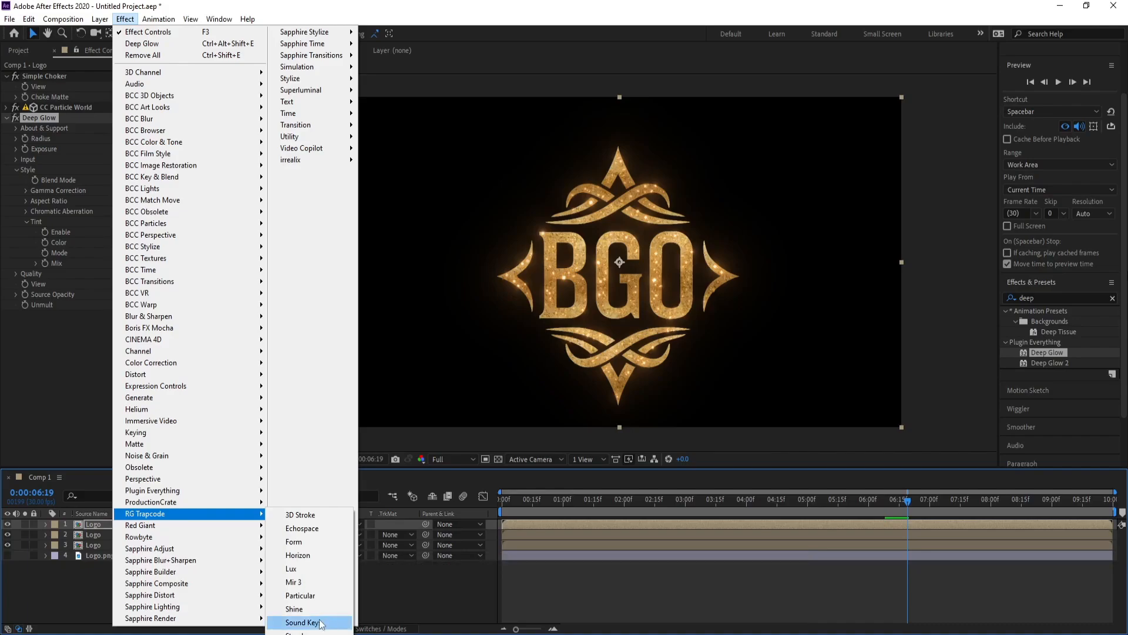
{"action": "left_click", "coordinate": [316, 632]}
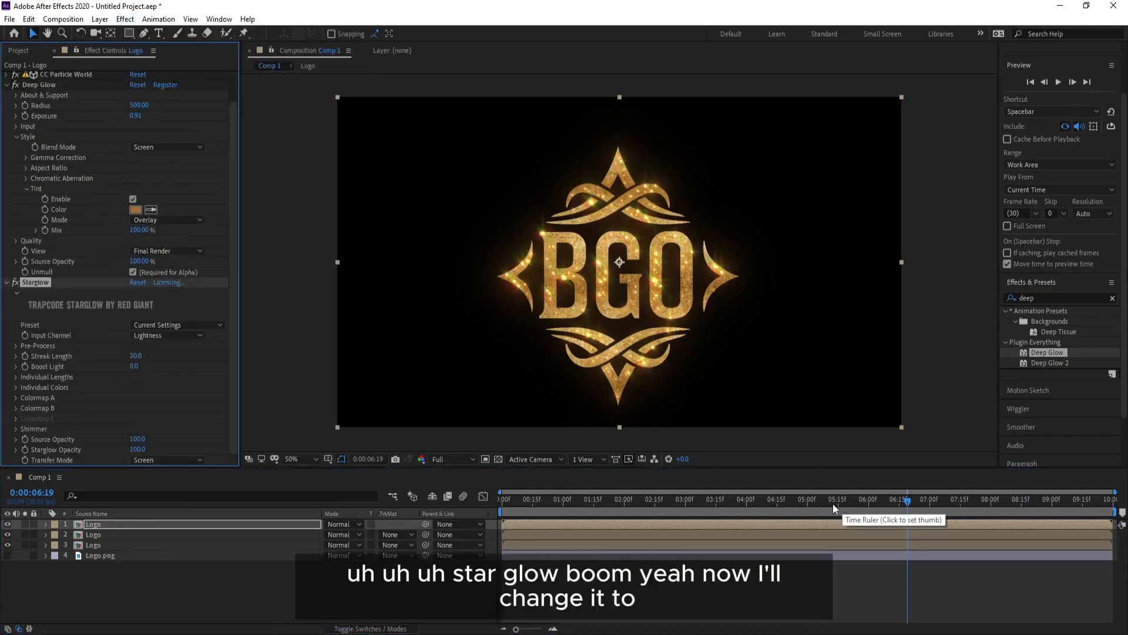
{"action": "left_click", "coordinate": [146, 325]}
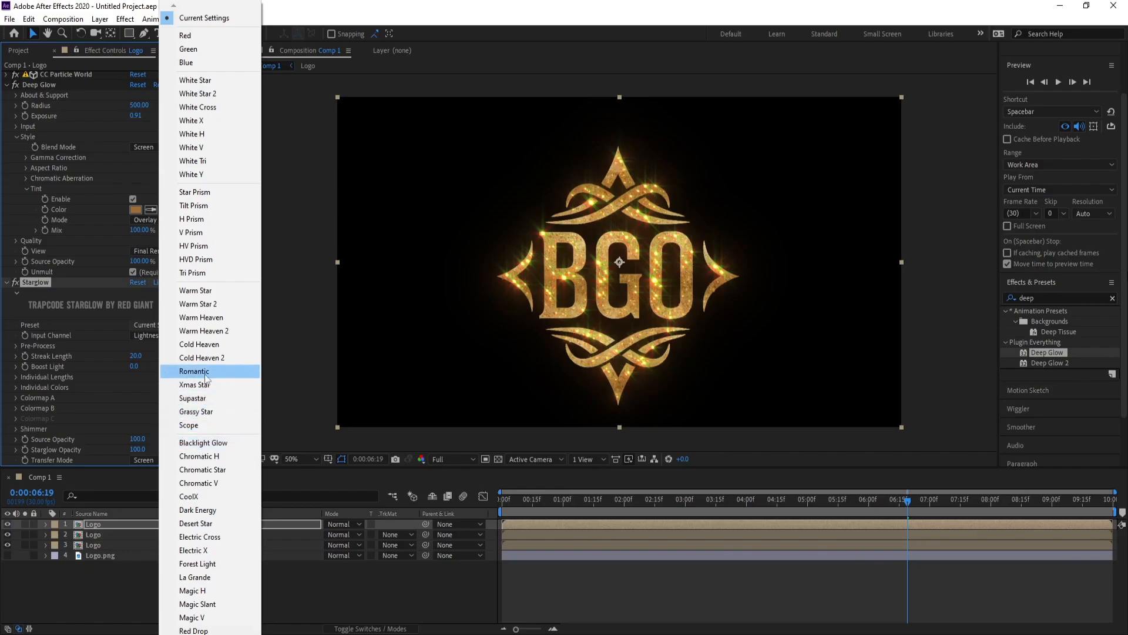
{"action": "left_click", "coordinate": [209, 400]}
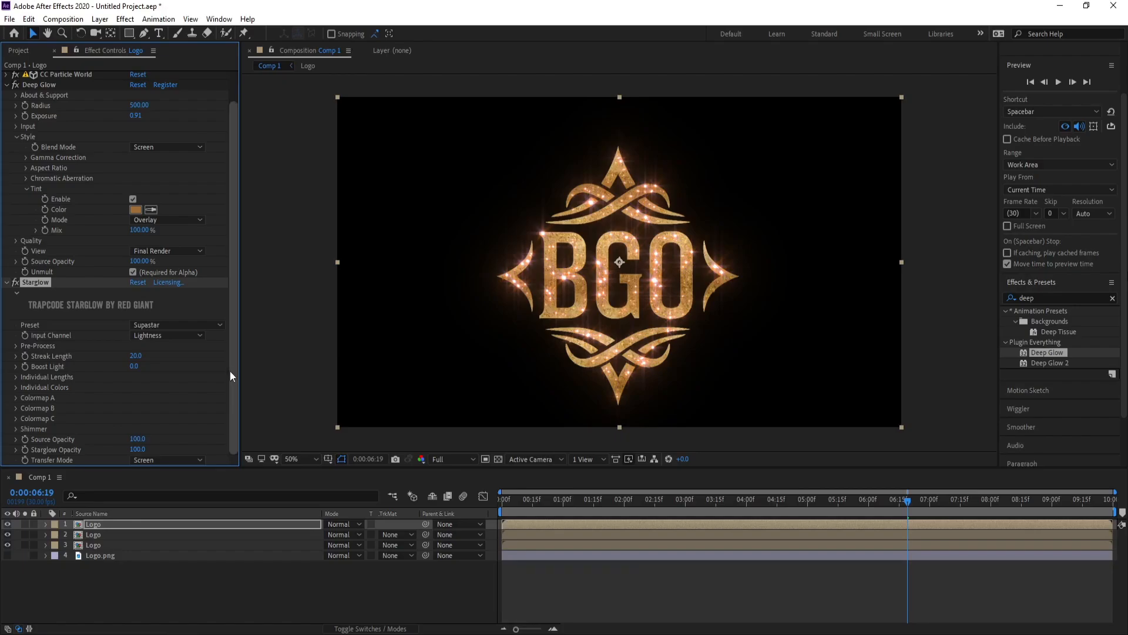
- Change the Shadows color of Starglow's Colormap A to light gold FFD780 and collapse that group
{"action": "left_click", "coordinate": [15, 398]}
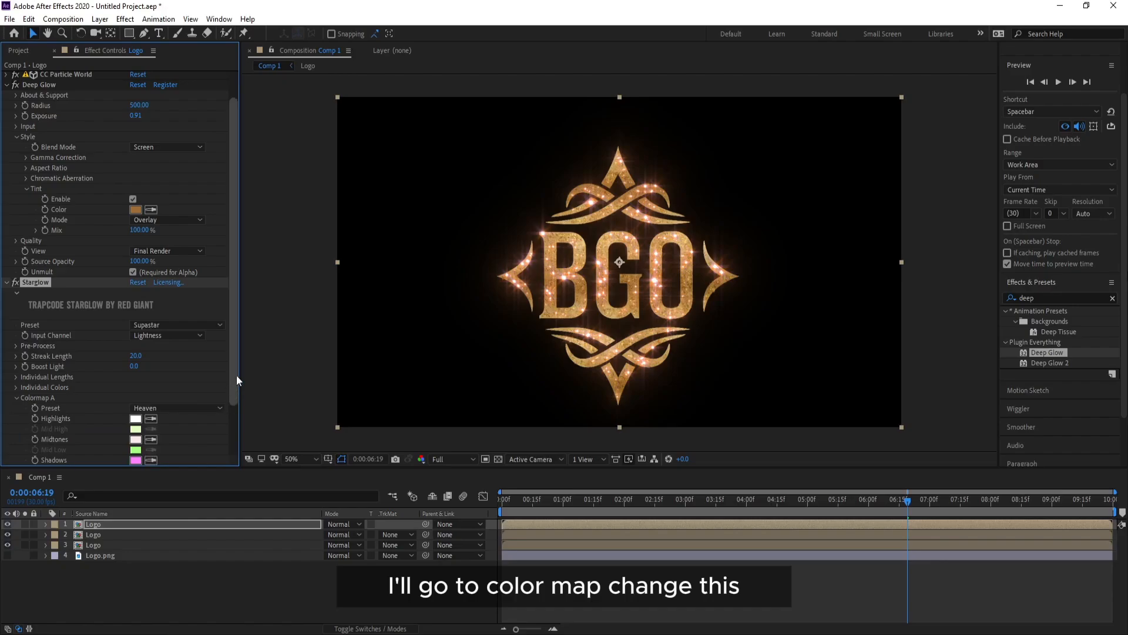
{"action": "scroll", "coordinate": [230, 429], "scroll_direction": "down", "scroll_amount": 2}
{"action": "scroll", "coordinate": [230, 432], "scroll_direction": "down", "scroll_amount": 1}
{"action": "left_click", "coordinate": [136, 399]}
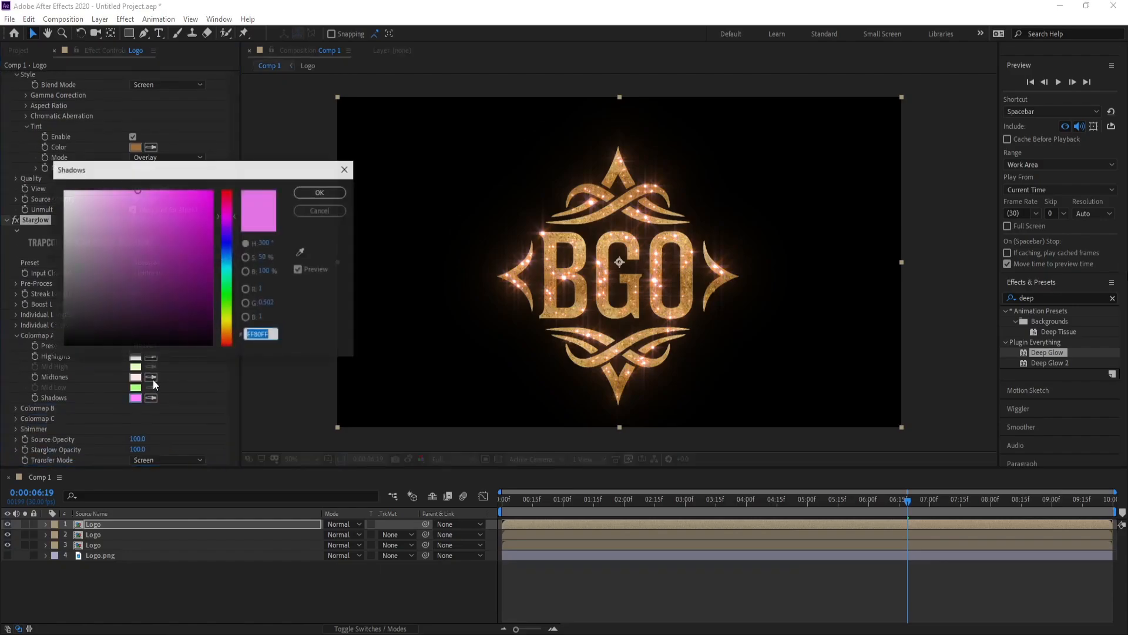
{"action": "left_click_drag", "start_coordinate": [226, 323], "coordinate": [227, 334]}
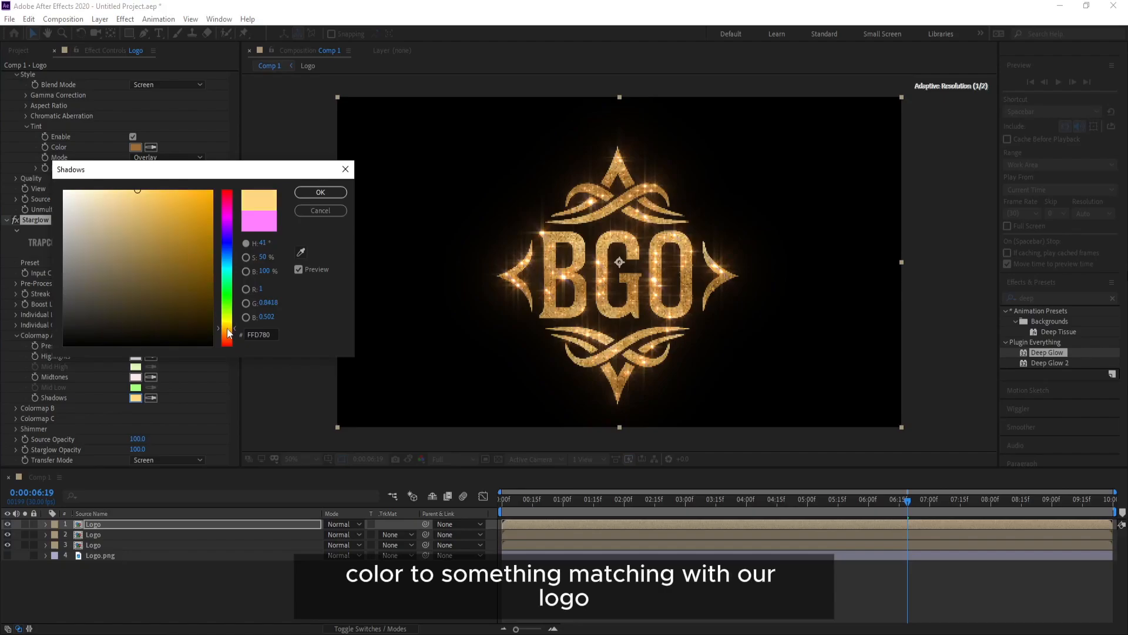
{"action": "left_click", "coordinate": [320, 192]}
{"action": "left_click", "coordinate": [16, 336]}
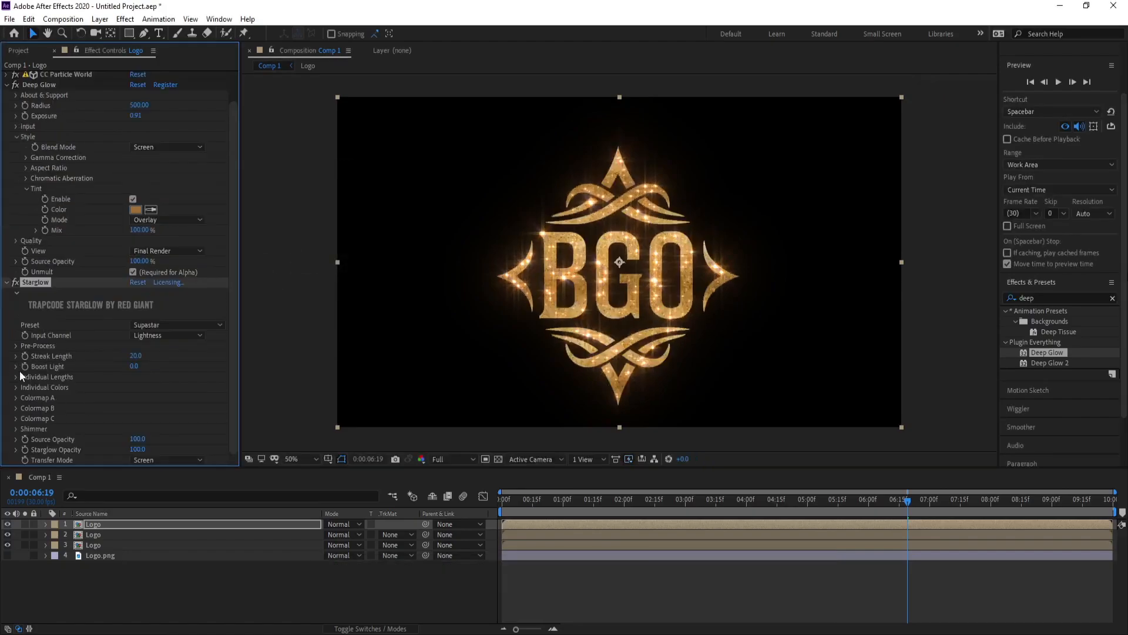
- Change the Midtones color of Starglow's Colormap B to pale yellow F3E68C
{"action": "left_click", "coordinate": [15, 407]}
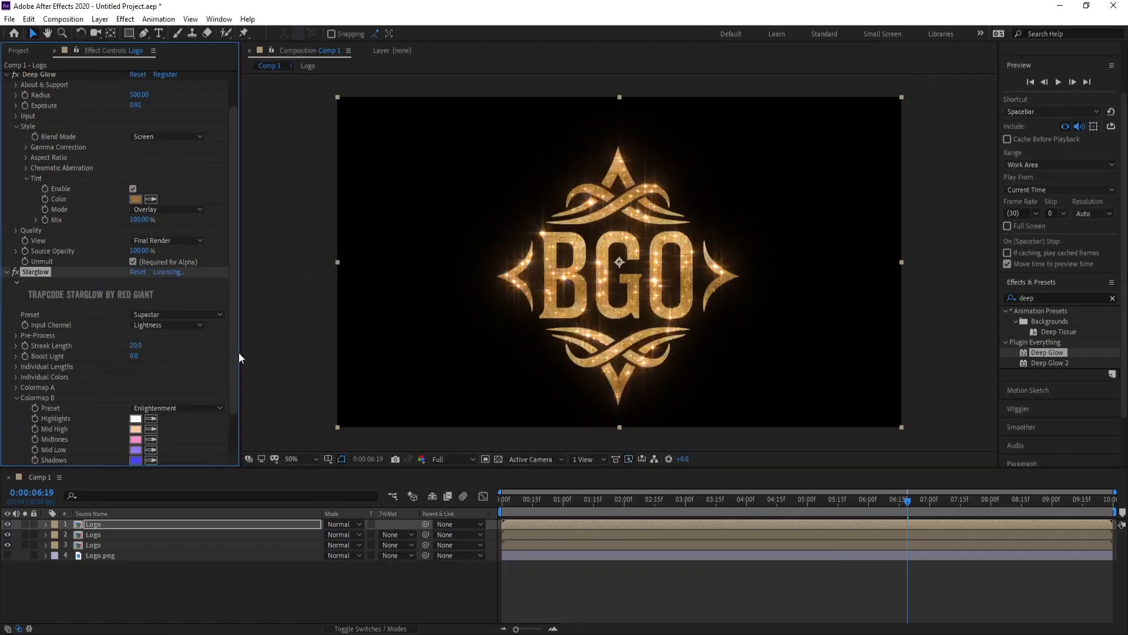
{"action": "left_click_drag", "start_coordinate": [232, 348], "coordinate": [228, 386]}
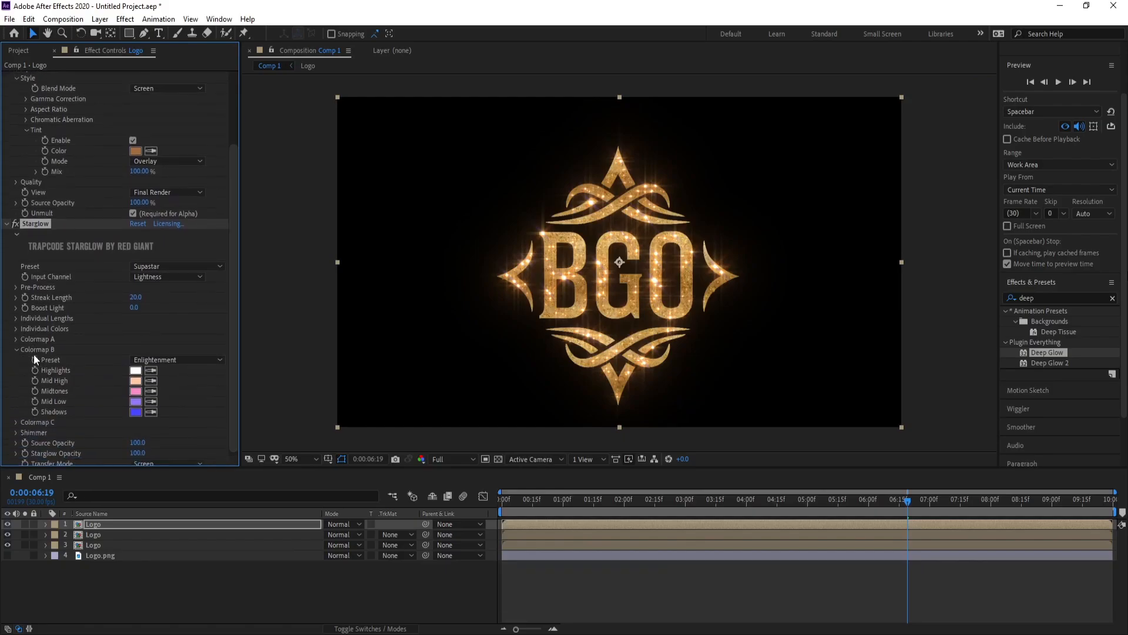
{"action": "left_click", "coordinate": [136, 391]}
{"action": "left_click", "coordinate": [226, 320]}
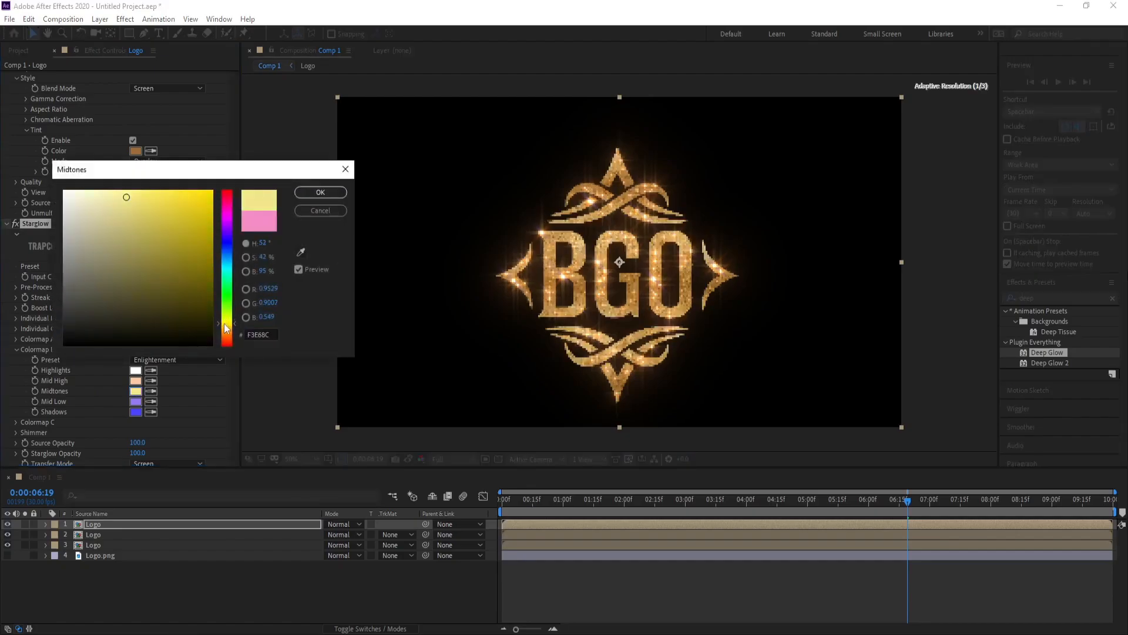
{"action": "left_click", "coordinate": [320, 193]}
- Set Colormap B's Shadows to orange-yellow FFC947 and its Mid Low color to gold, then collapse the group
{"action": "left_click", "coordinate": [136, 412]}
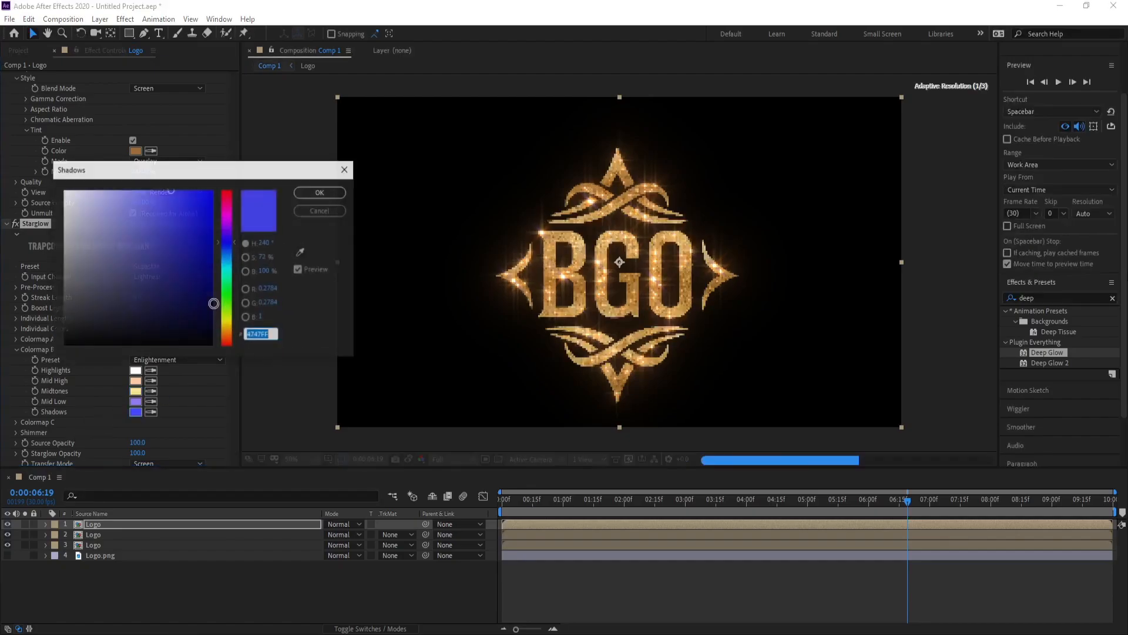
{"action": "left_click", "coordinate": [227, 325]}
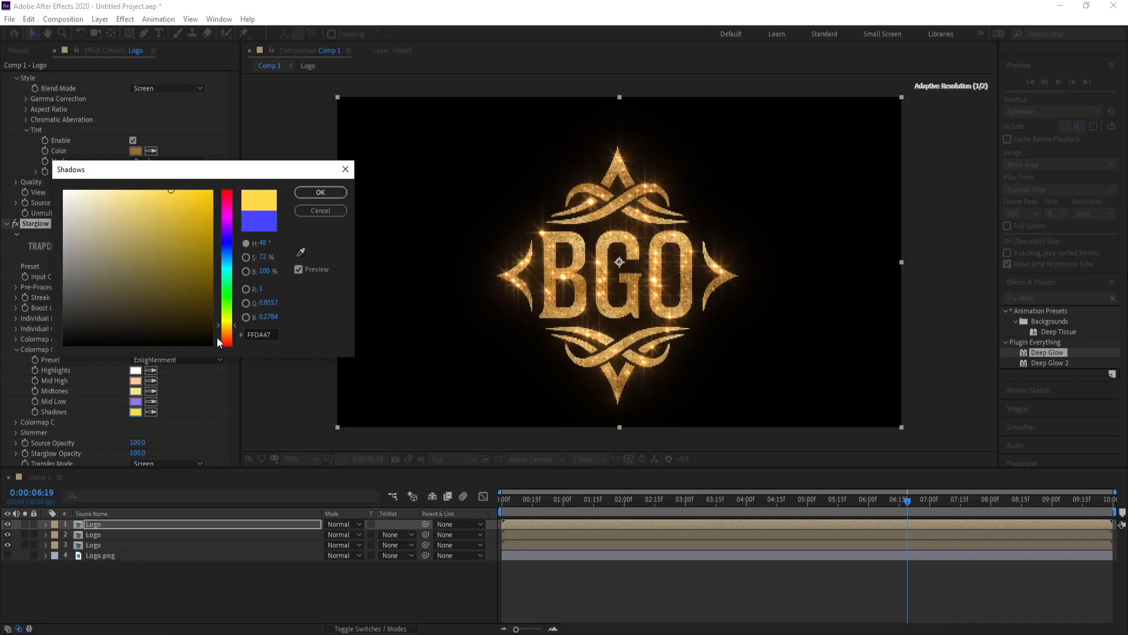
{"action": "left_click", "coordinate": [229, 328]}
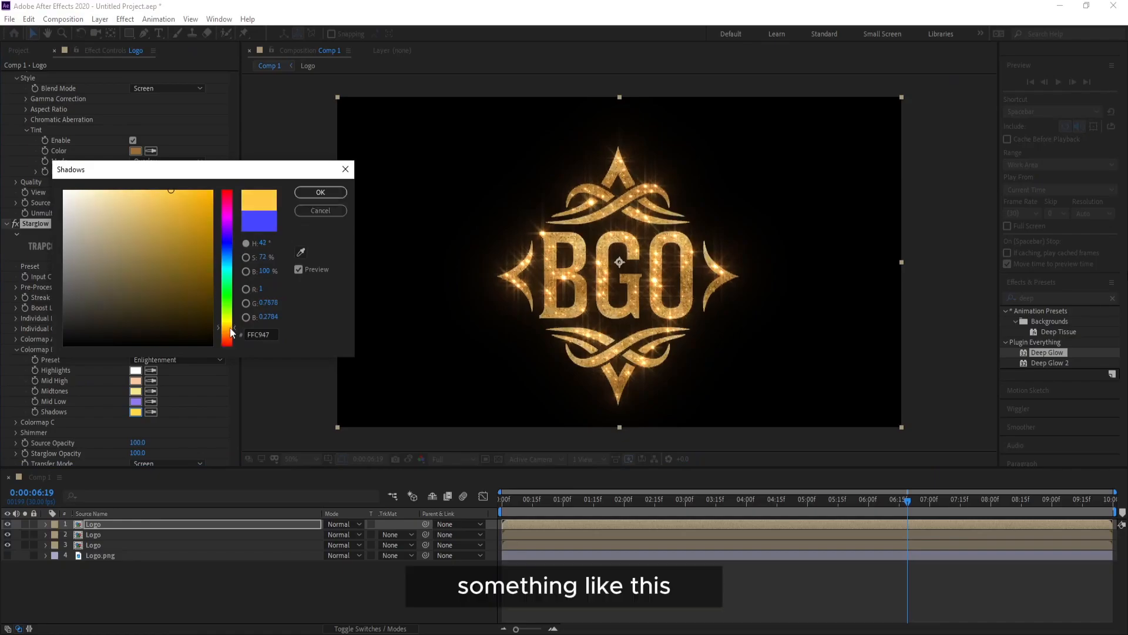
{"action": "left_click", "coordinate": [326, 193]}
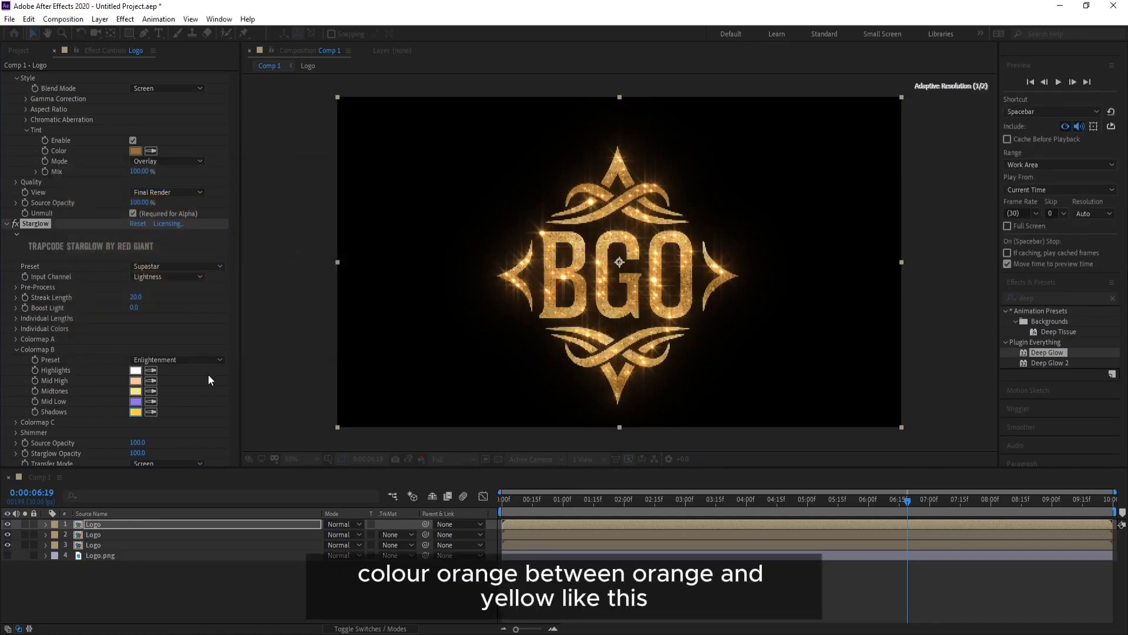
{"action": "left_click", "coordinate": [136, 402]}
{"action": "left_click_drag", "start_coordinate": [226, 332], "coordinate": [226, 329]}
{"action": "left_click", "coordinate": [321, 193]}
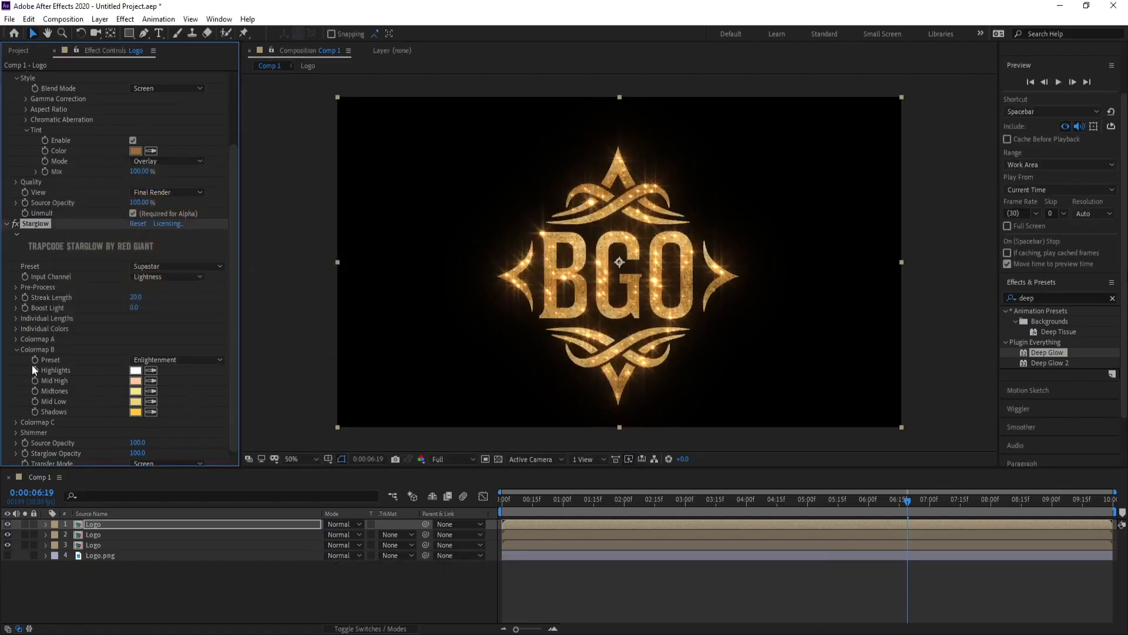
{"action": "left_click", "coordinate": [15, 350]}
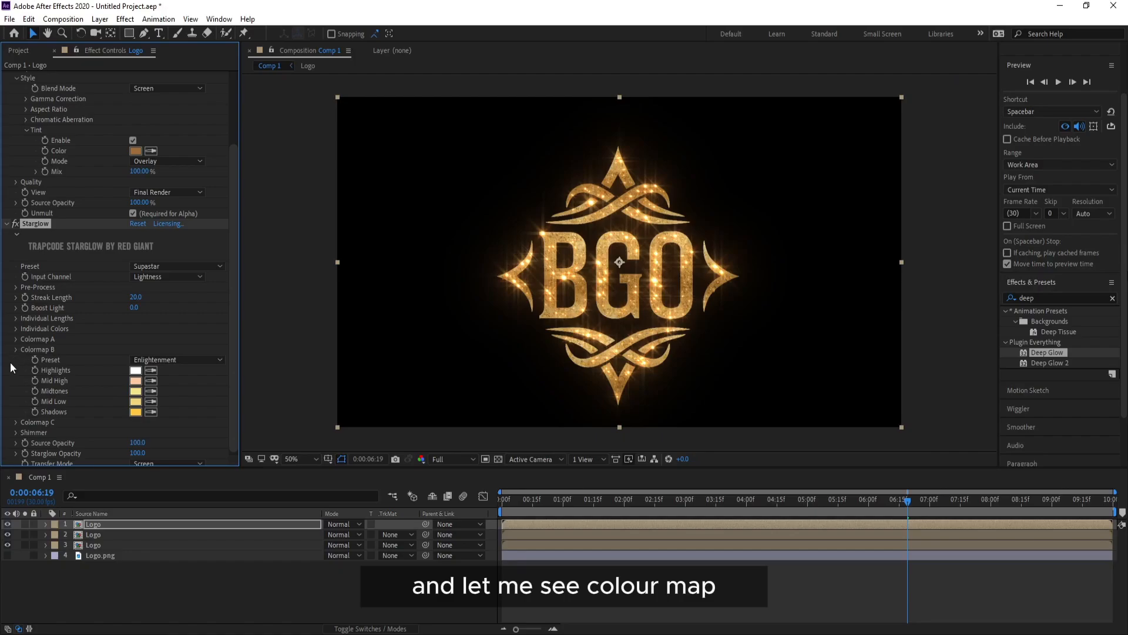
- Change the Shadows color of Starglow's Colormap C to golden yellow FFCC00 and collapse the Starglow effect
{"action": "left_click", "coordinate": [16, 422]}
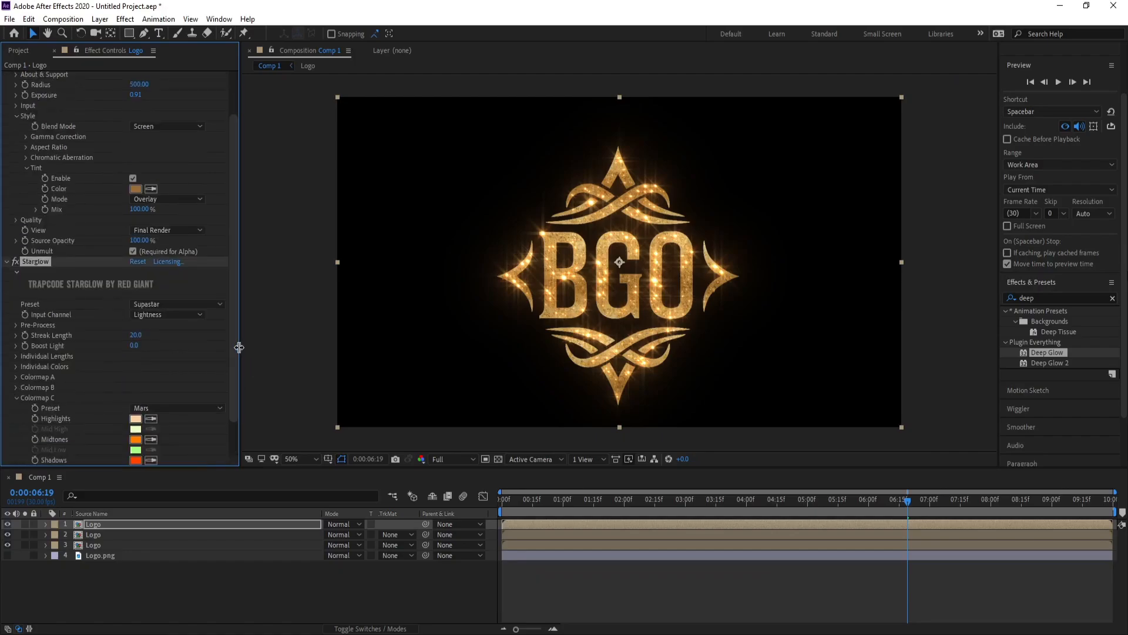
{"action": "left_click_drag", "start_coordinate": [234, 358], "coordinate": [234, 369]}
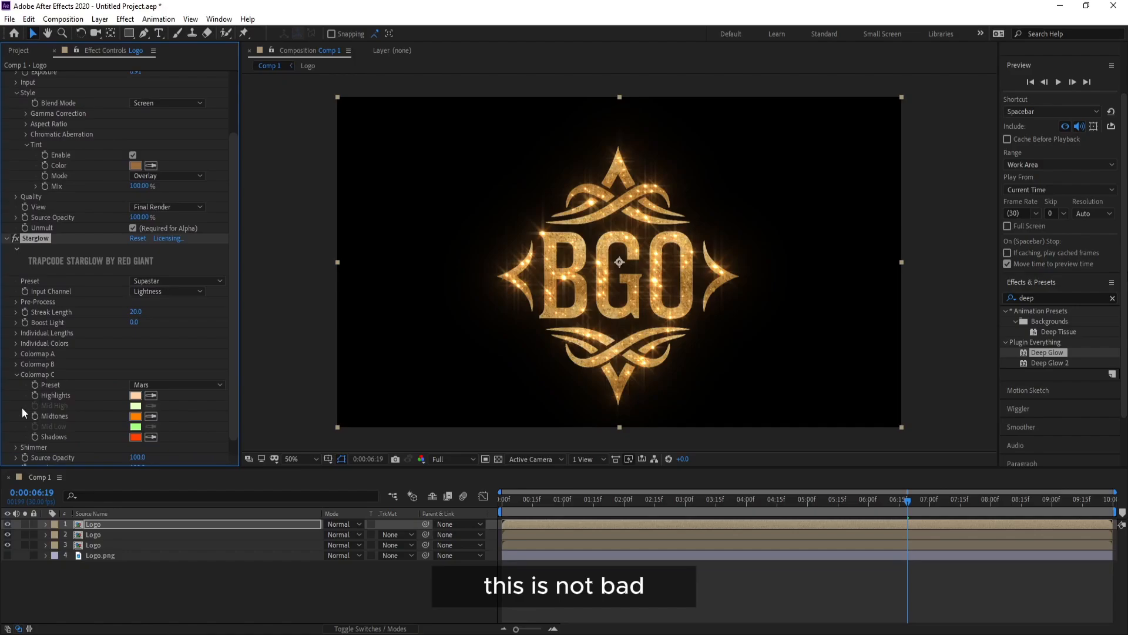
{"action": "left_click", "coordinate": [139, 438]}
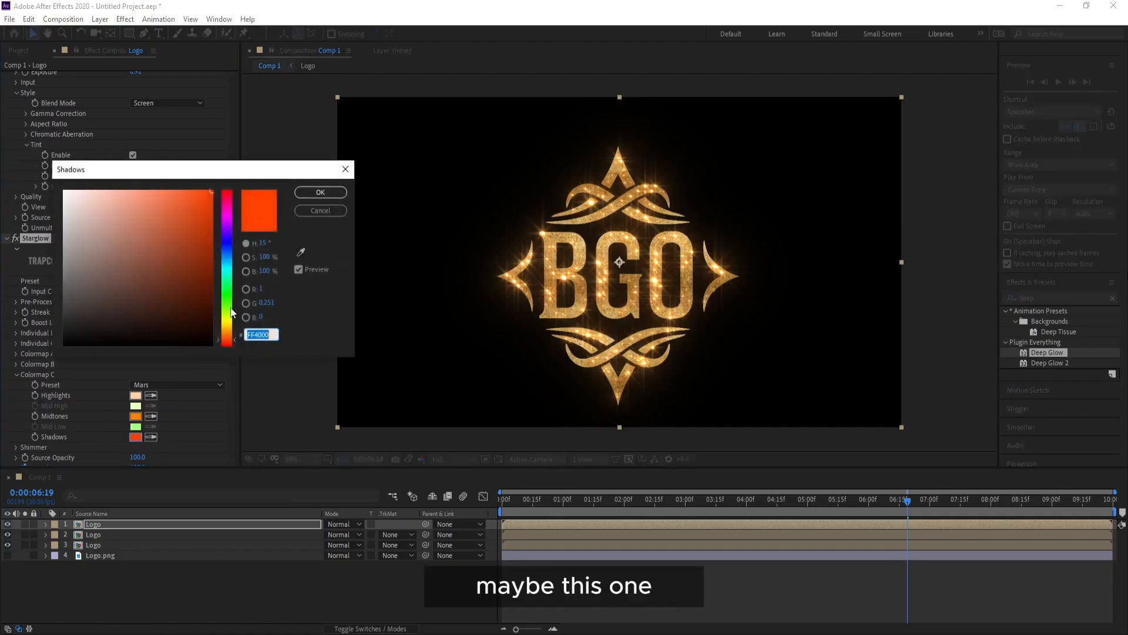
{"action": "left_click_drag", "start_coordinate": [229, 341], "coordinate": [227, 325]}
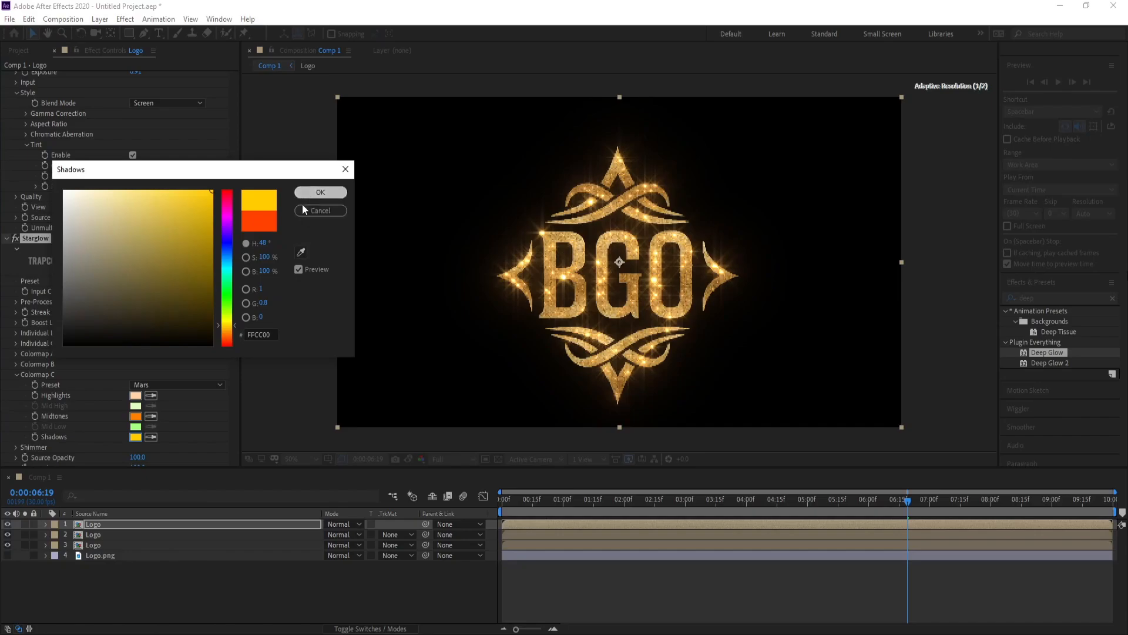
{"action": "left_click", "coordinate": [320, 192]}
{"action": "left_click", "coordinate": [6, 238]}
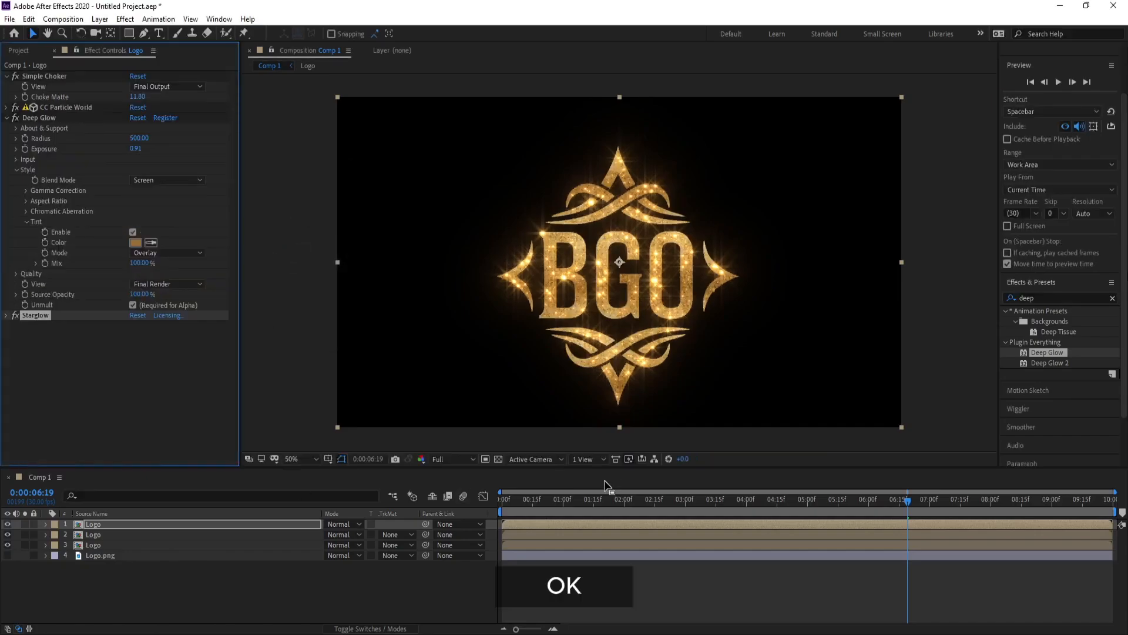
- Preview the glow at 0:00:02:21, and make the Logo.png layer visible and soloed
{"action": "left_click", "coordinate": [666, 503]}
{"action": "key", "text": "space"}
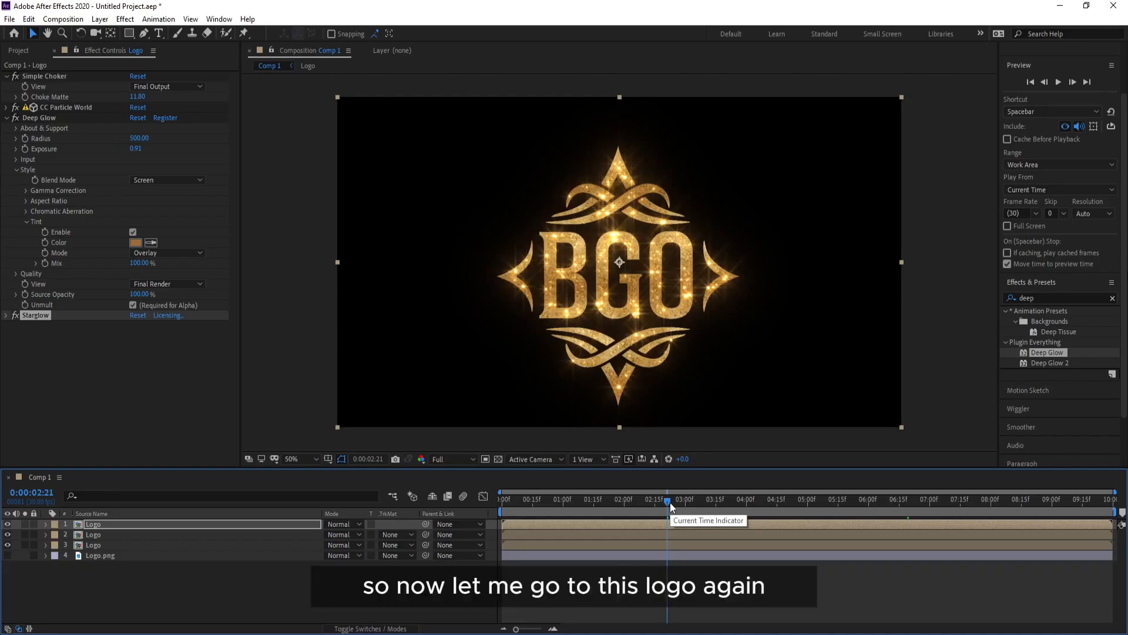
{"action": "left_click", "coordinate": [104, 556]}
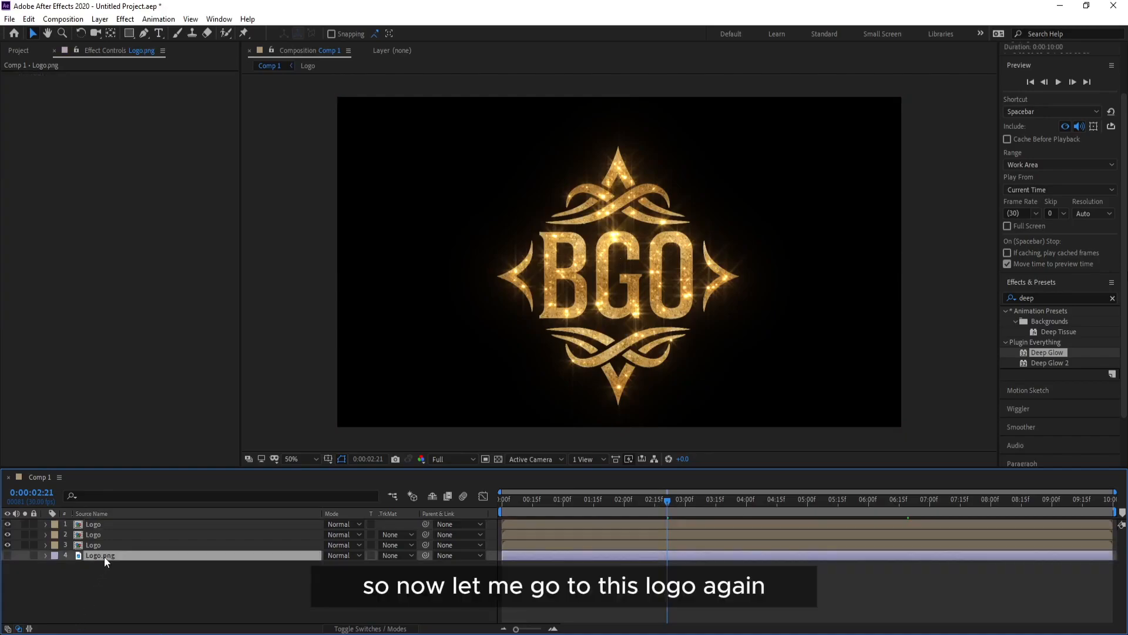
{"action": "left_click", "coordinate": [8, 555]}
{"action": "left_click", "coordinate": [25, 555]}
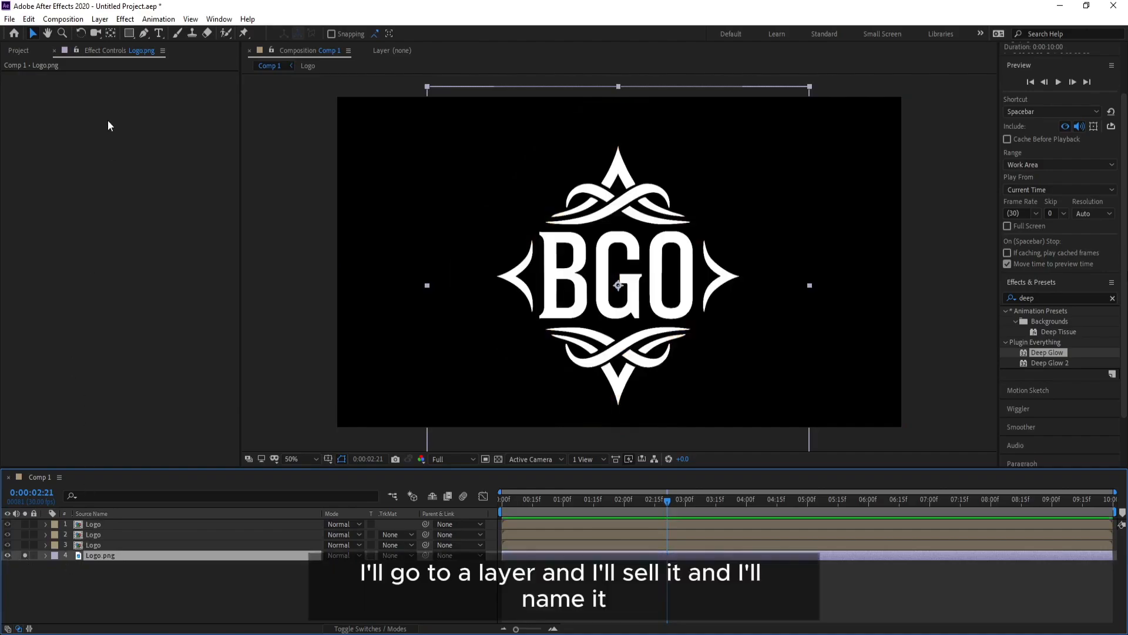
- Create a new black 1920 x 1080 solid layer named Particle above Logo.png
{"action": "left_click", "coordinate": [100, 19]}
{"action": "mouse_move", "coordinate": [259, 34]}
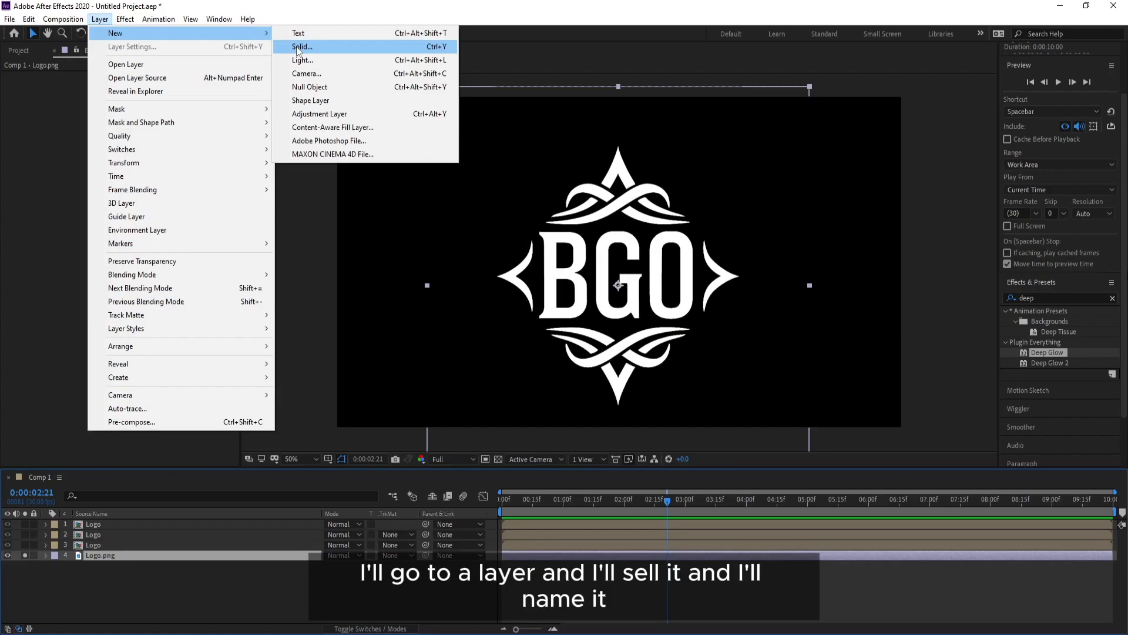
{"action": "left_click", "coordinate": [302, 46]}
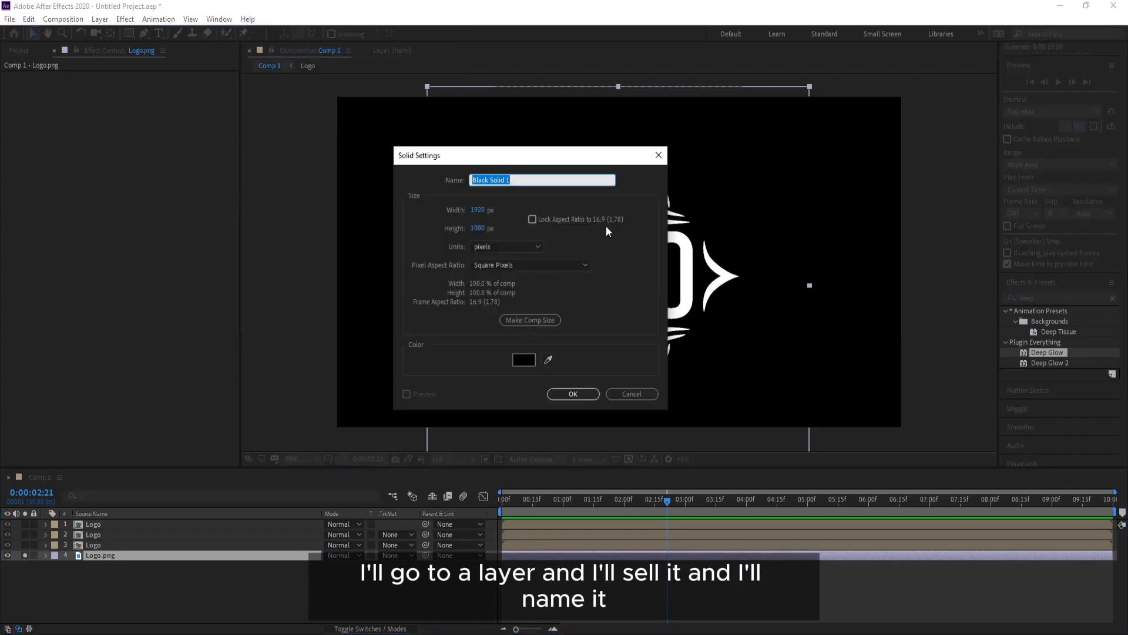
{"action": "type", "text": "O"}
{"action": "type", "text": "P"}
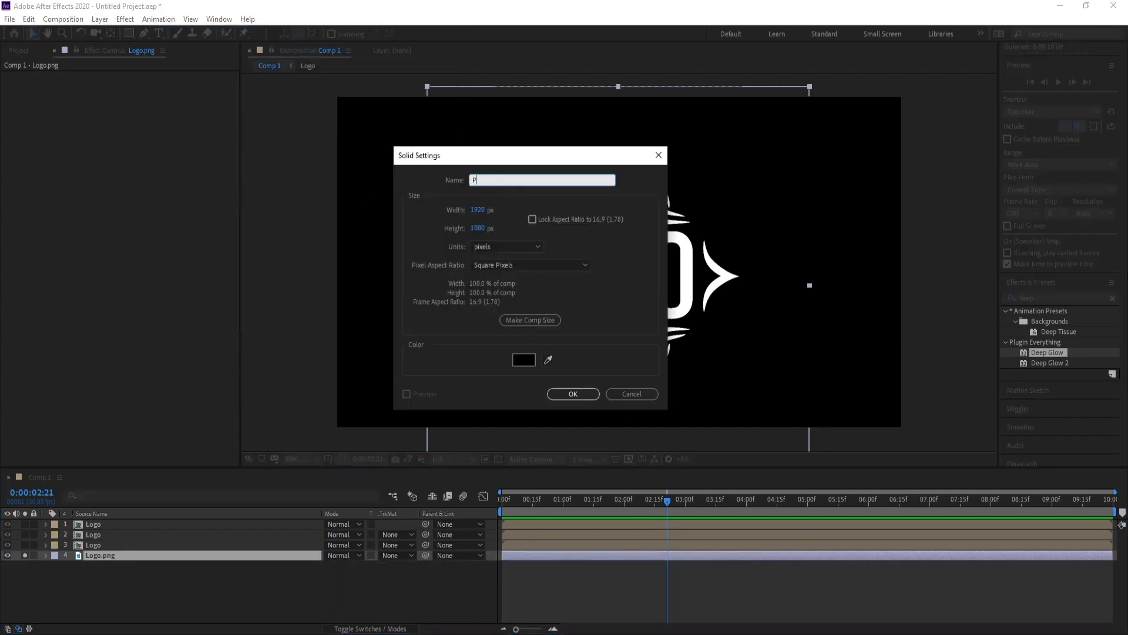
{"action": "type", "text": "arti"}
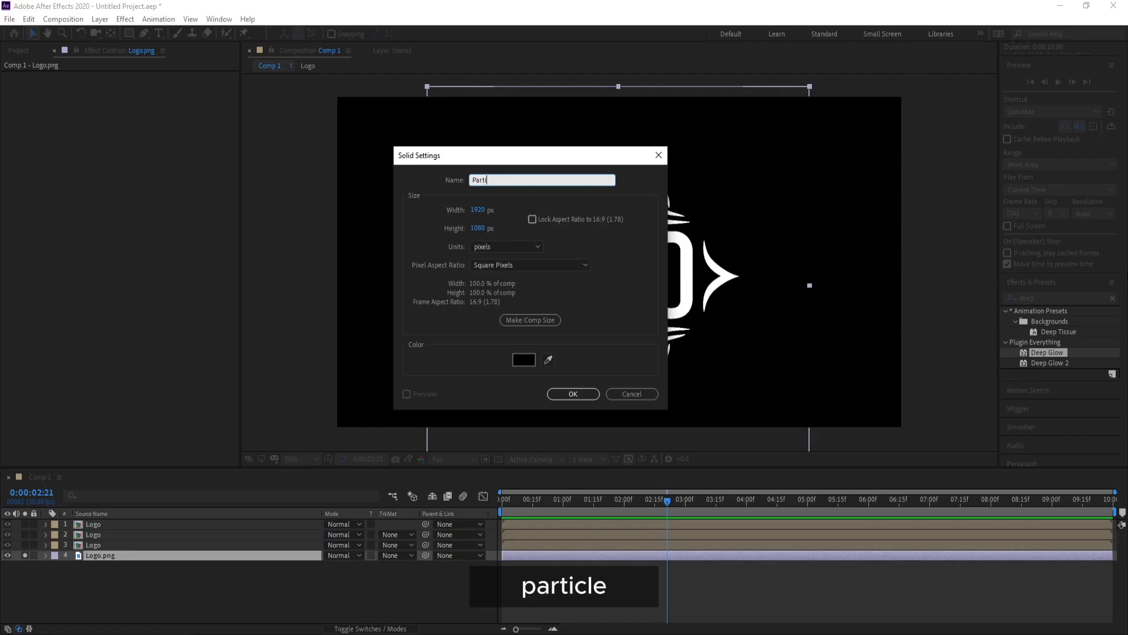
{"action": "type", "text": "cle"}
{"action": "key", "text": "Return"}
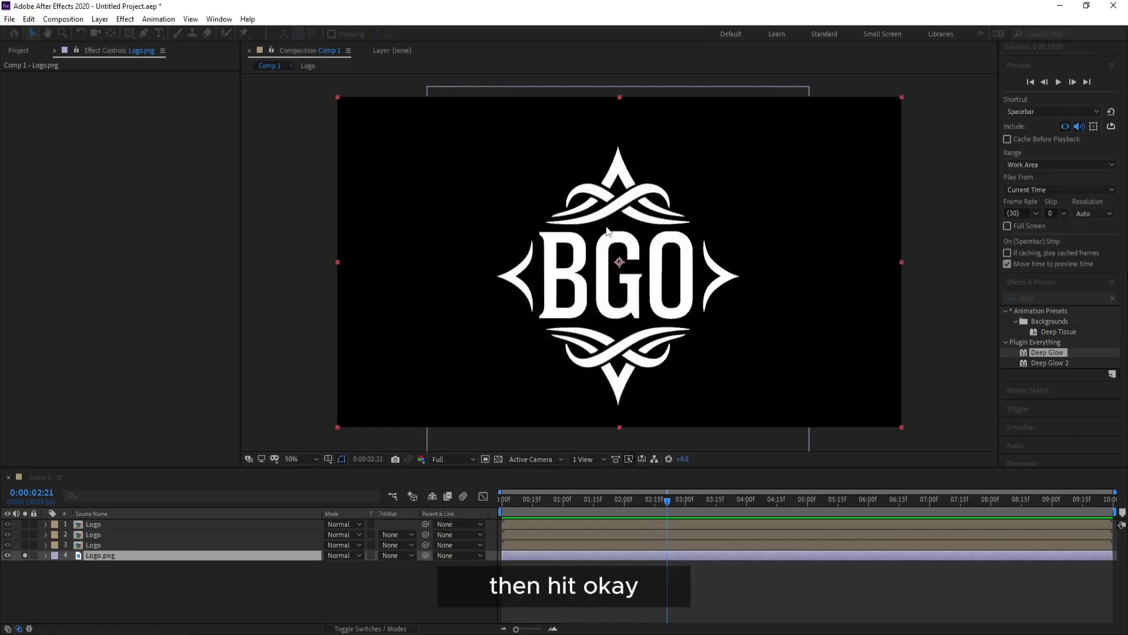
- Apply the RG Trapcode Particular effect to the Particle solid
{"action": "left_click", "coordinate": [125, 18]}
{"action": "mouse_move", "coordinate": [251, 517]}
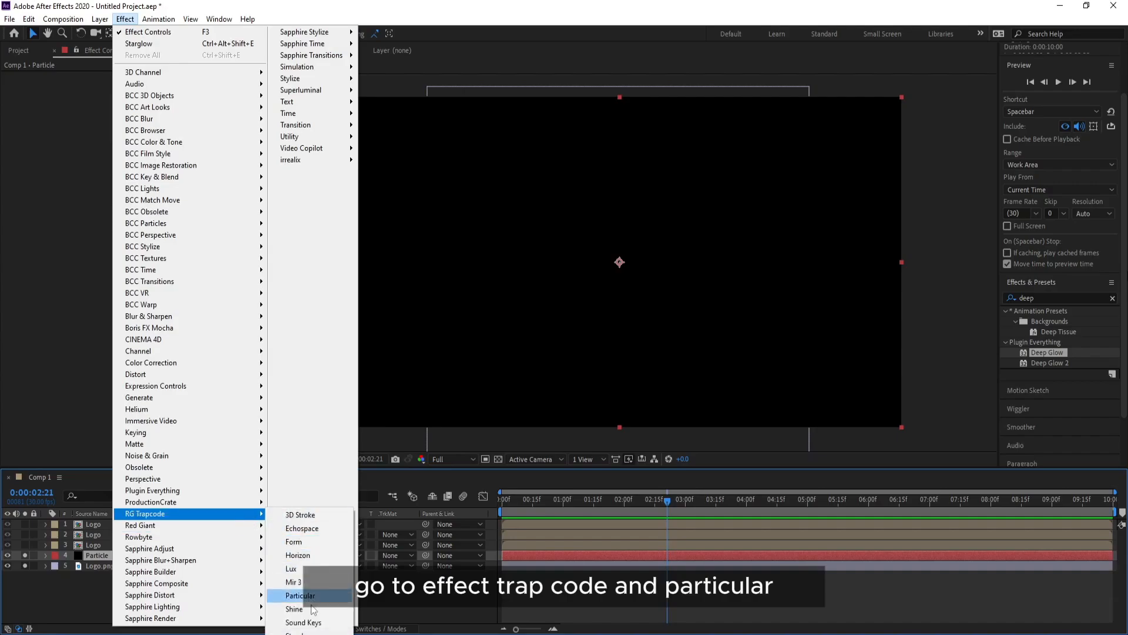
{"action": "left_click", "coordinate": [312, 596]}
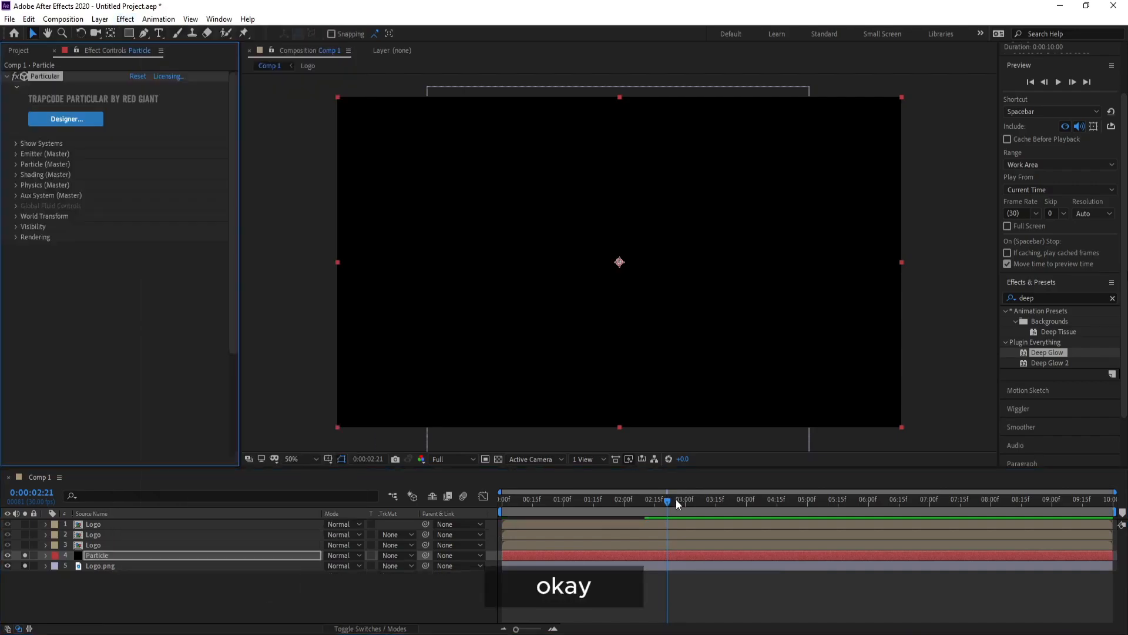
- Auto-trace the current frame of Logo.png from its Alpha channel with 1-pixel blur onto a new layer, and hide Logo.png
{"action": "left_click", "coordinate": [89, 566]}
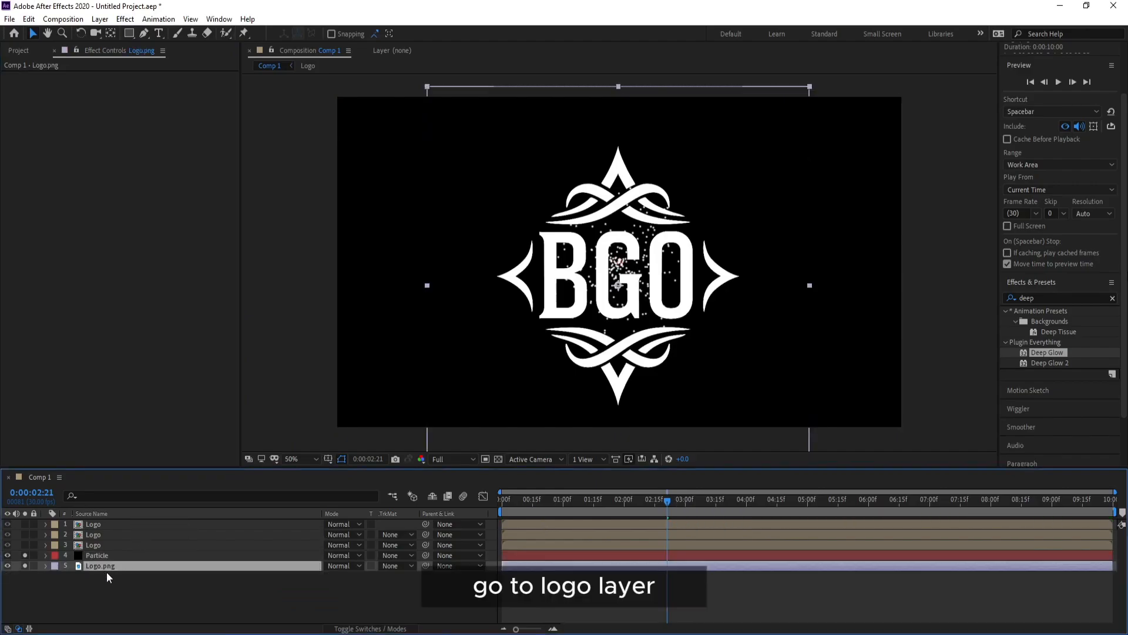
{"action": "left_click", "coordinate": [100, 19]}
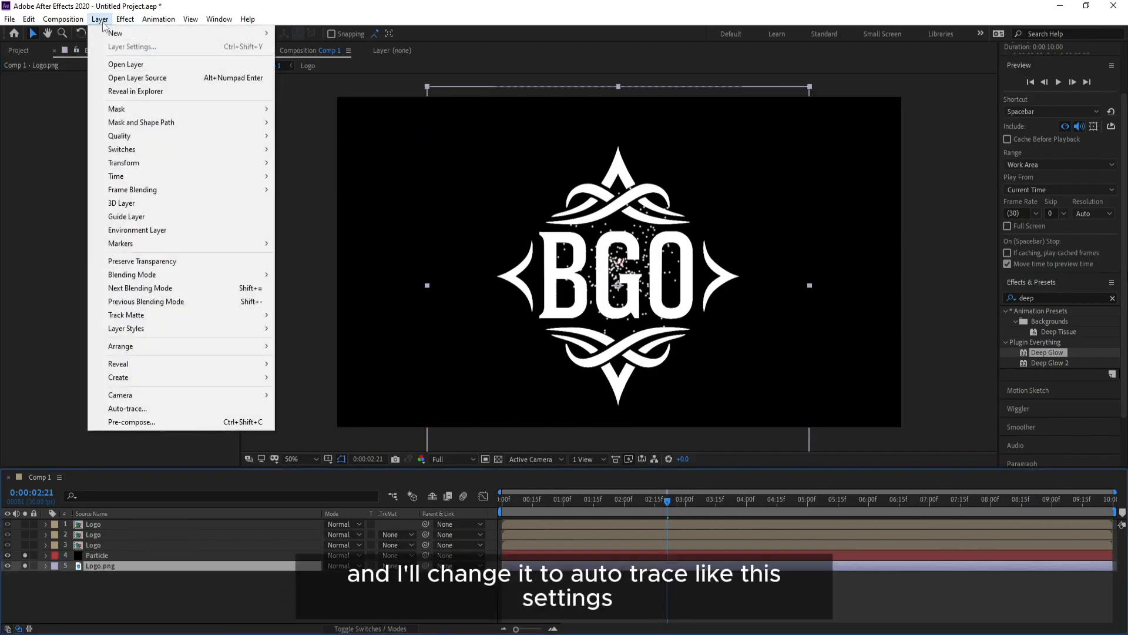
{"action": "left_click", "coordinate": [172, 407]}
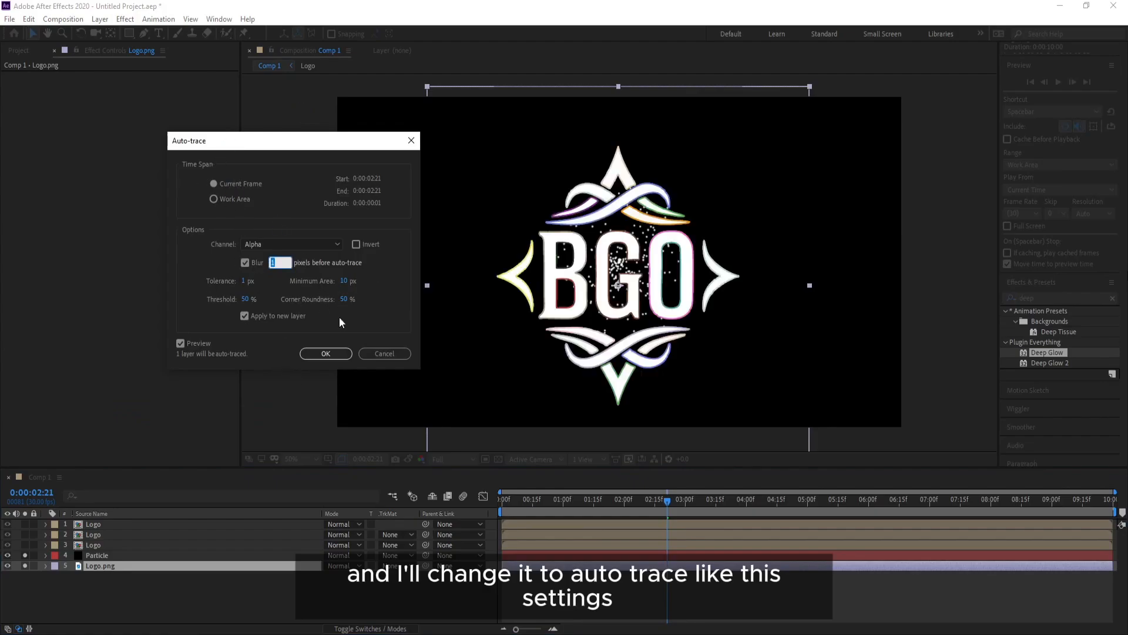
{"action": "left_click", "coordinate": [306, 353]}
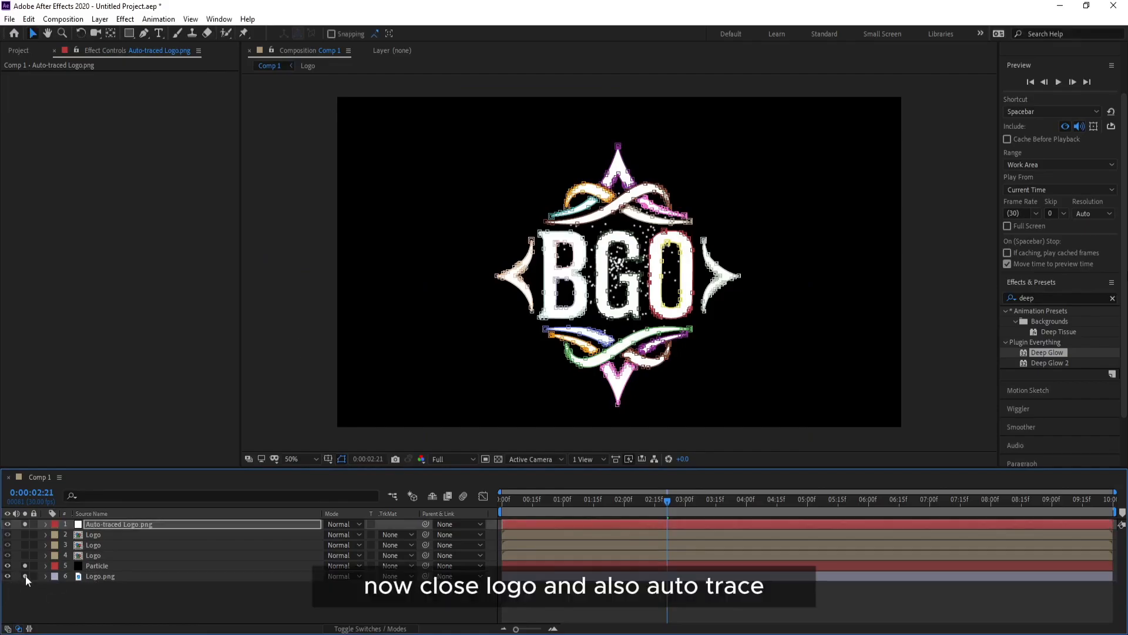
{"action": "left_click", "coordinate": [7, 576]}
- Set the Emitter Type of Particular on the Particle layer to Text/Mask
{"action": "left_click", "coordinate": [98, 566]}
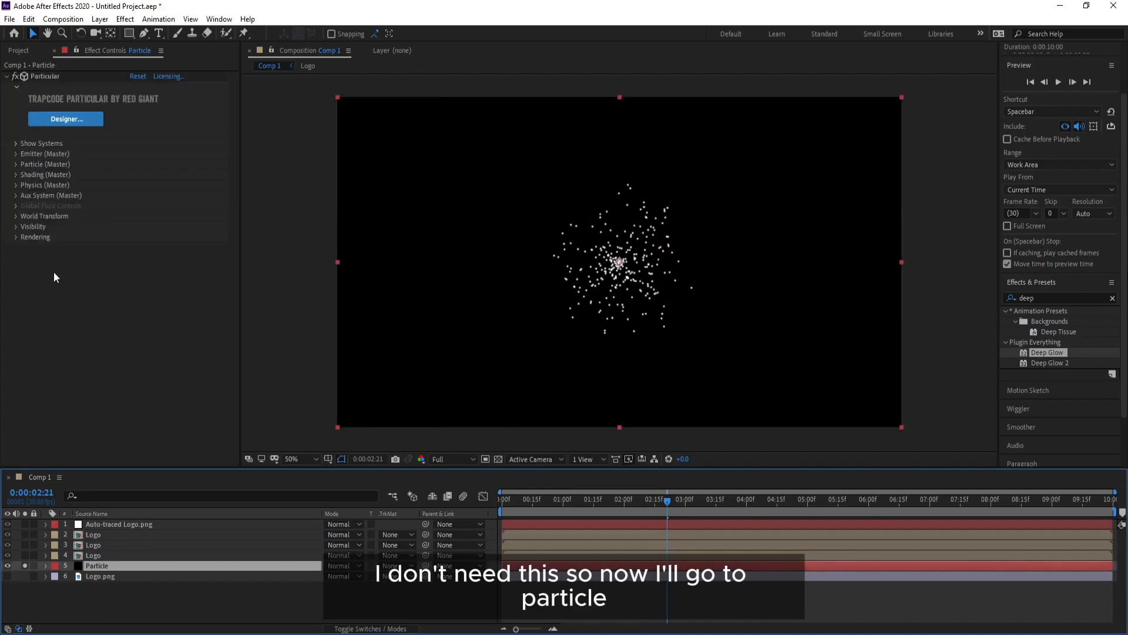
{"action": "left_click", "coordinate": [16, 154]}
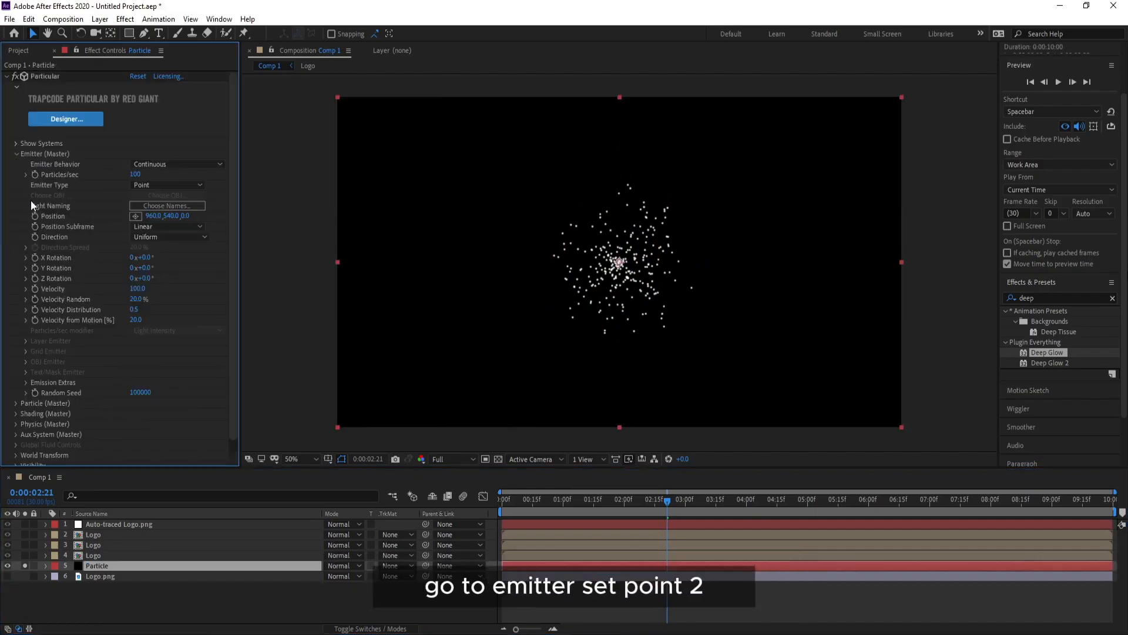
{"action": "left_click", "coordinate": [166, 186]}
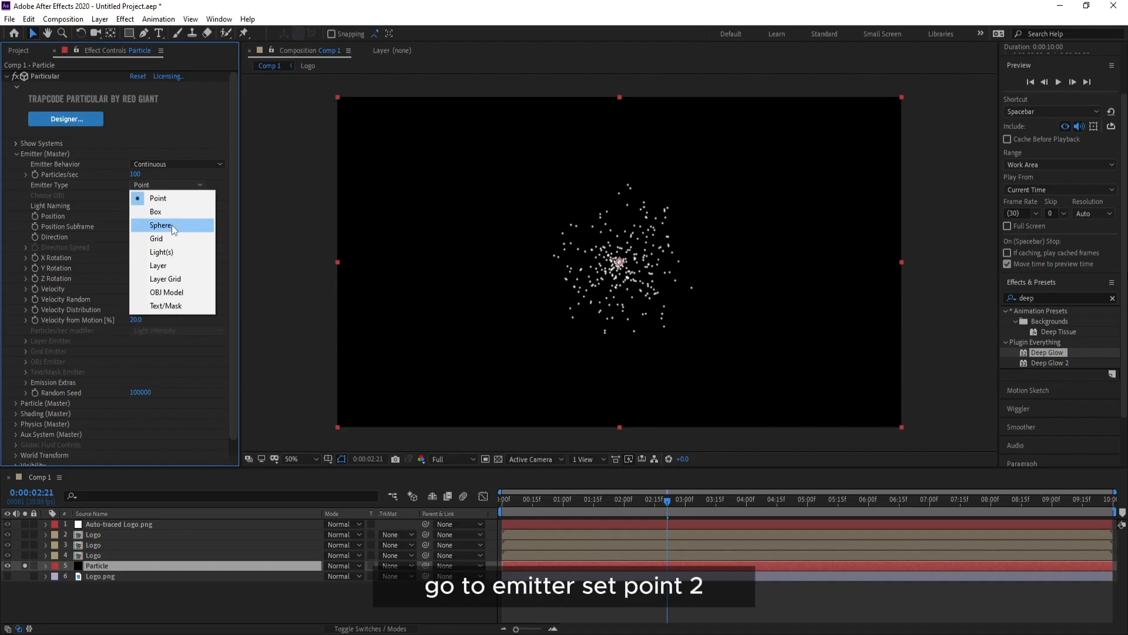
{"action": "left_click", "coordinate": [177, 307]}
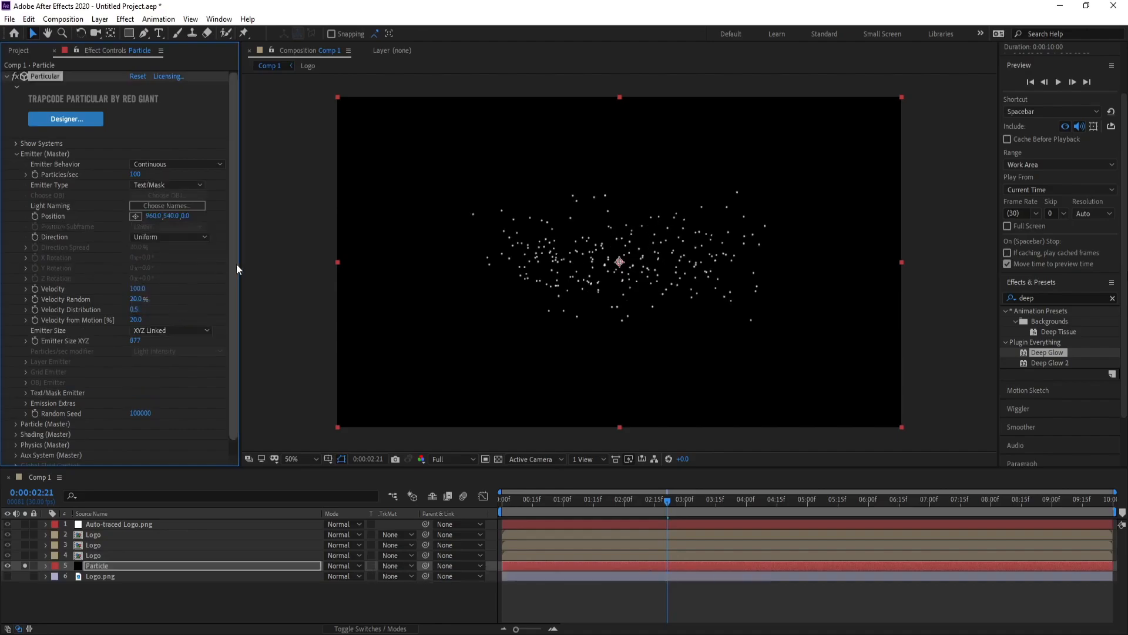
- Choose the Auto-traced Logo.png layer as the source layer of Particular's Text/Mask Emitter
{"action": "scroll", "coordinate": [235, 271], "scroll_direction": "down", "scroll_amount": 1}
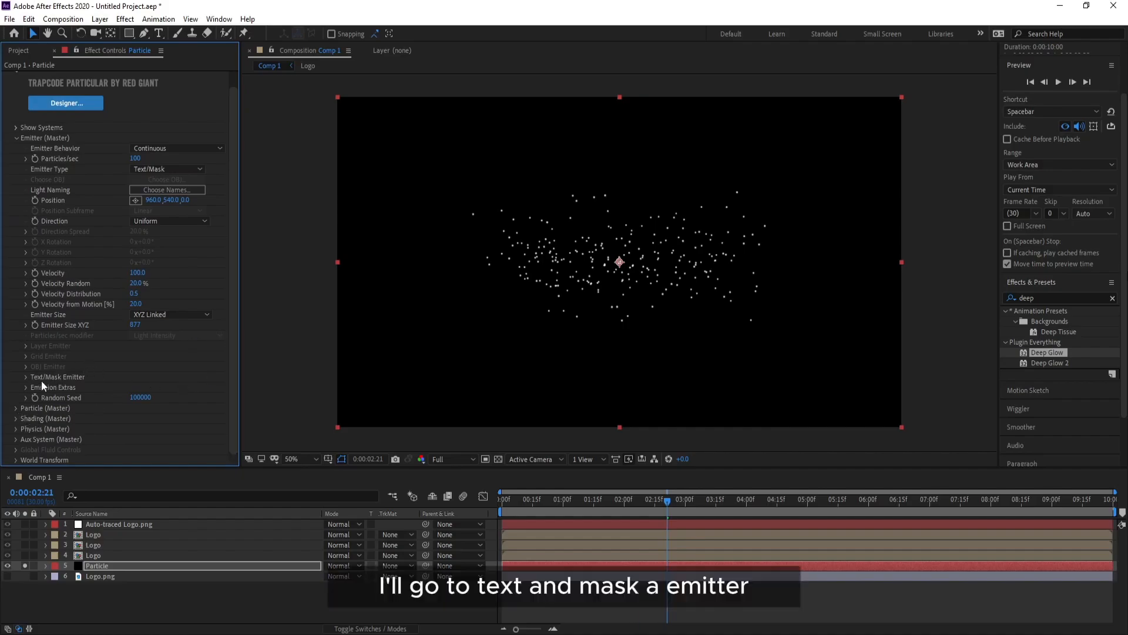
{"action": "left_click", "coordinate": [25, 378]}
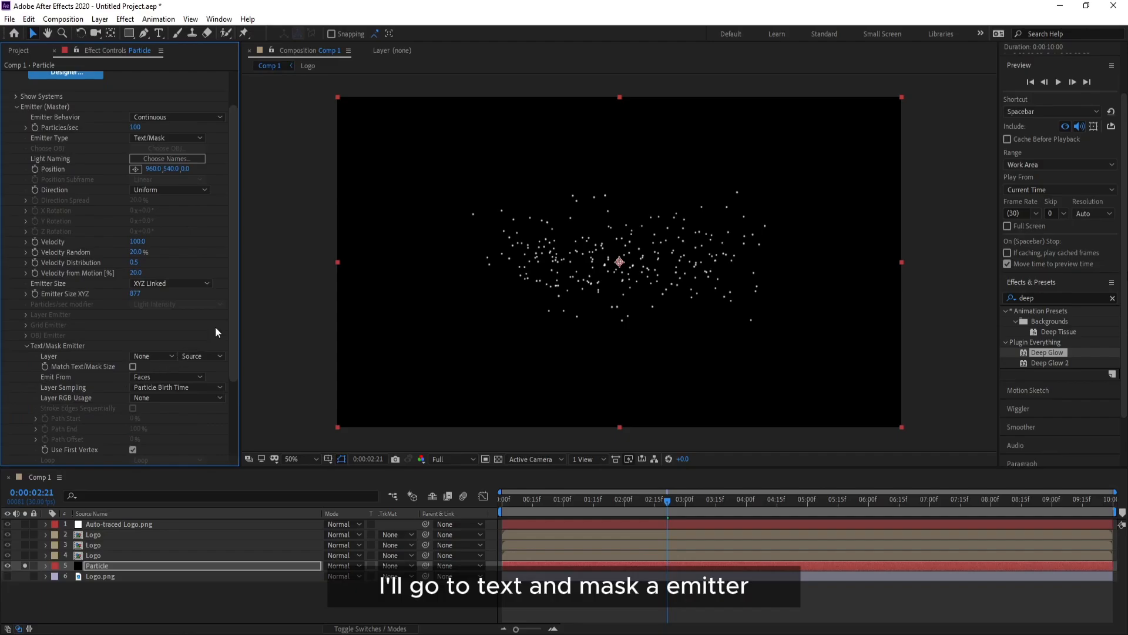
{"action": "scroll", "coordinate": [232, 311], "scroll_direction": "down", "scroll_amount": 2}
{"action": "left_click", "coordinate": [157, 332]}
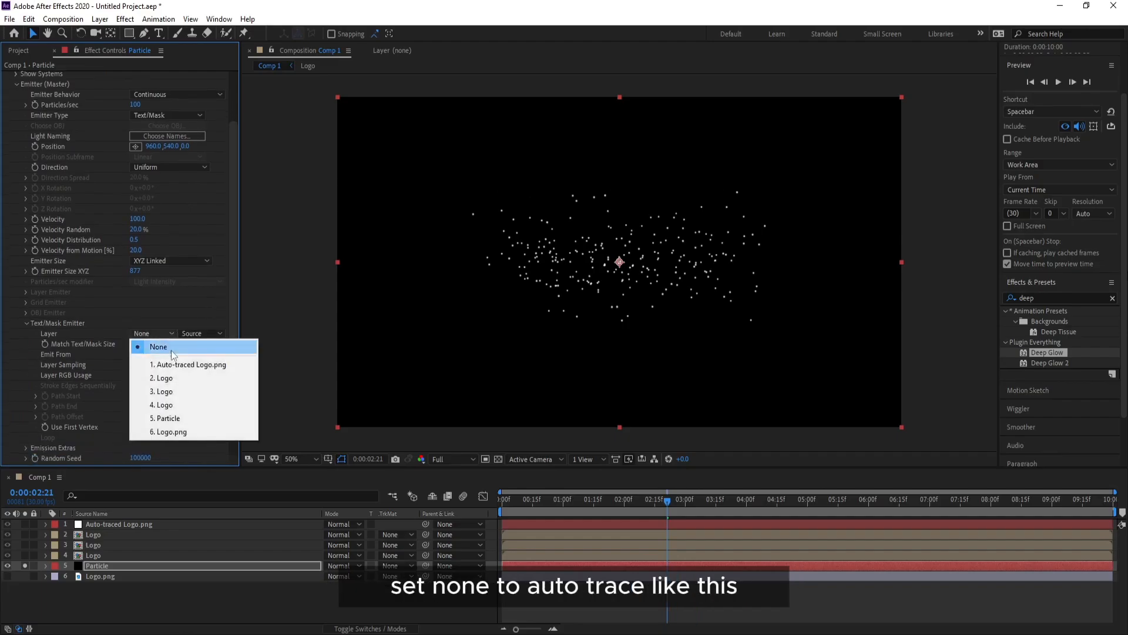
{"action": "left_click", "coordinate": [181, 365]}
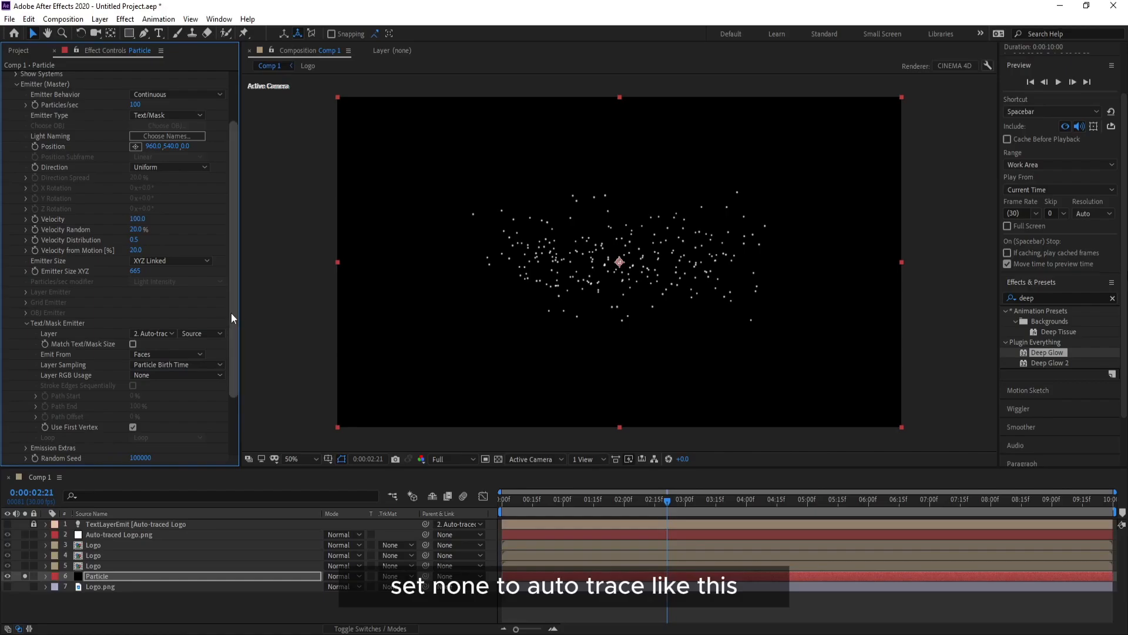
- Set the emitter's Velocity, Velocity Random, Velocity Distribution and Velocity from Motion all to 0
{"action": "left_click", "coordinate": [138, 219]}
{"action": "type", "text": "0"}
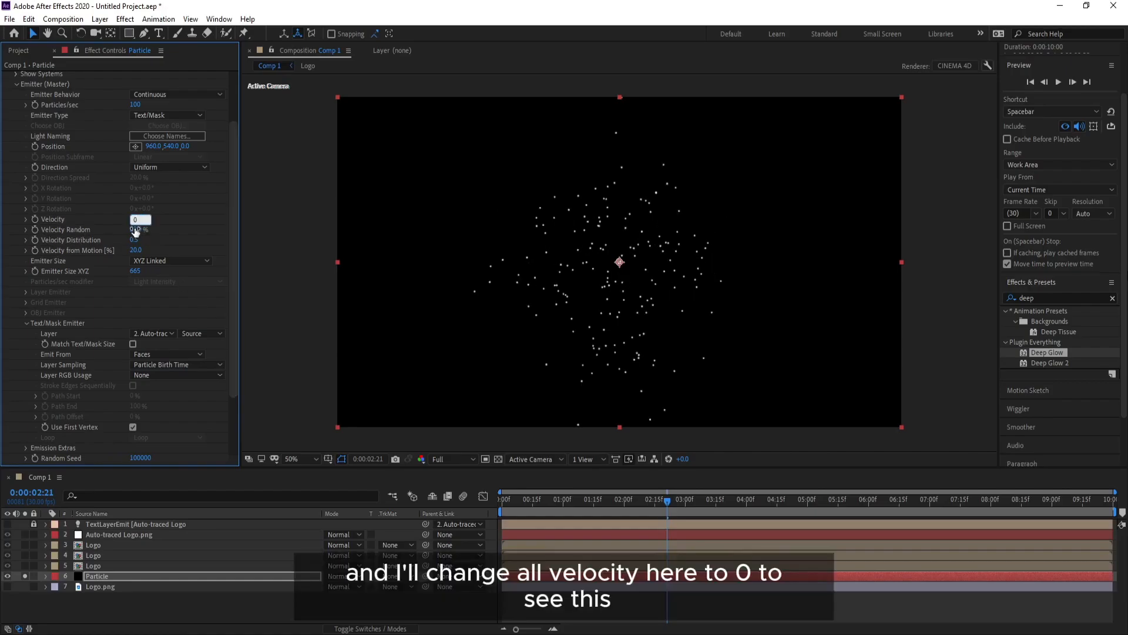
{"action": "left_click", "coordinate": [135, 230]}
{"action": "left_click", "coordinate": [135, 240]}
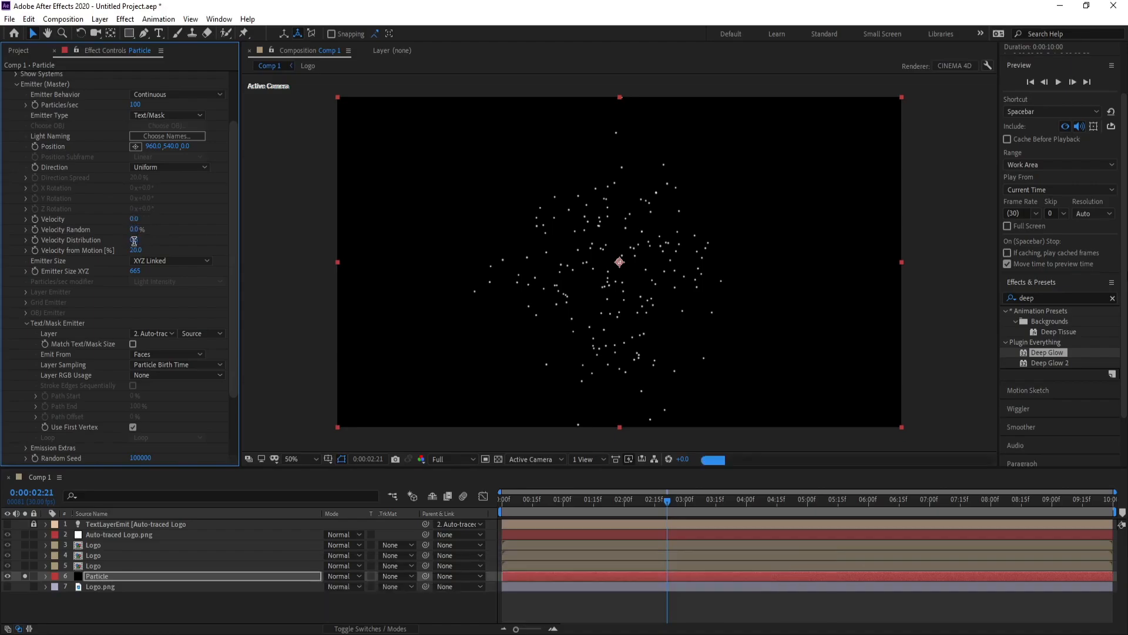
{"action": "type", "text": "0"}
{"action": "left_click", "coordinate": [136, 251]}
{"action": "type", "text": "0"}
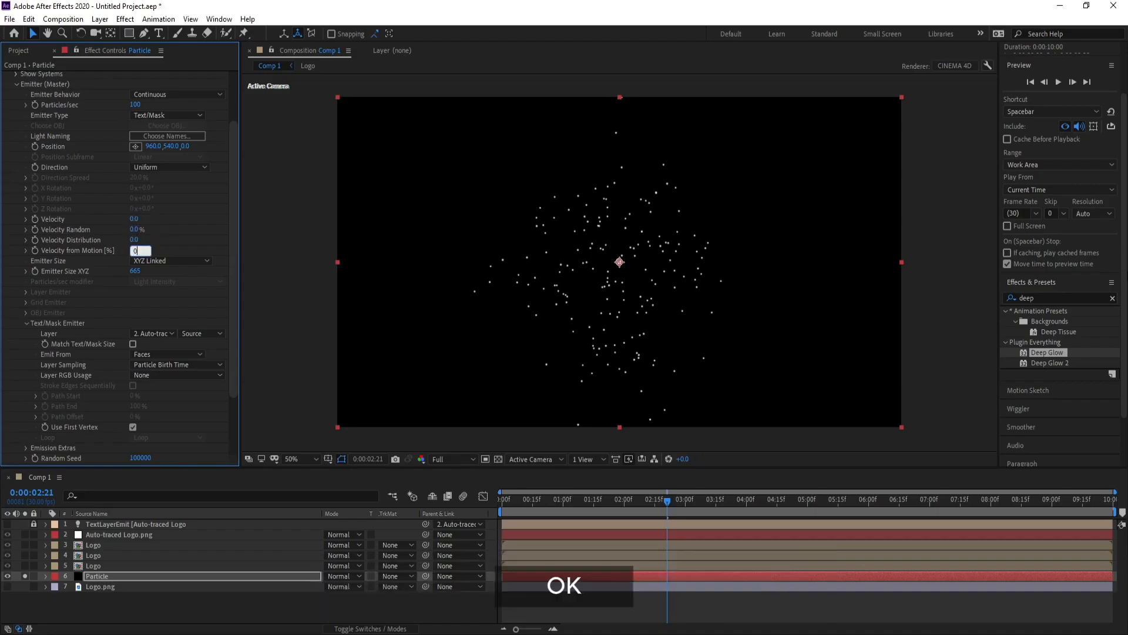
{"action": "key", "text": "Return"}
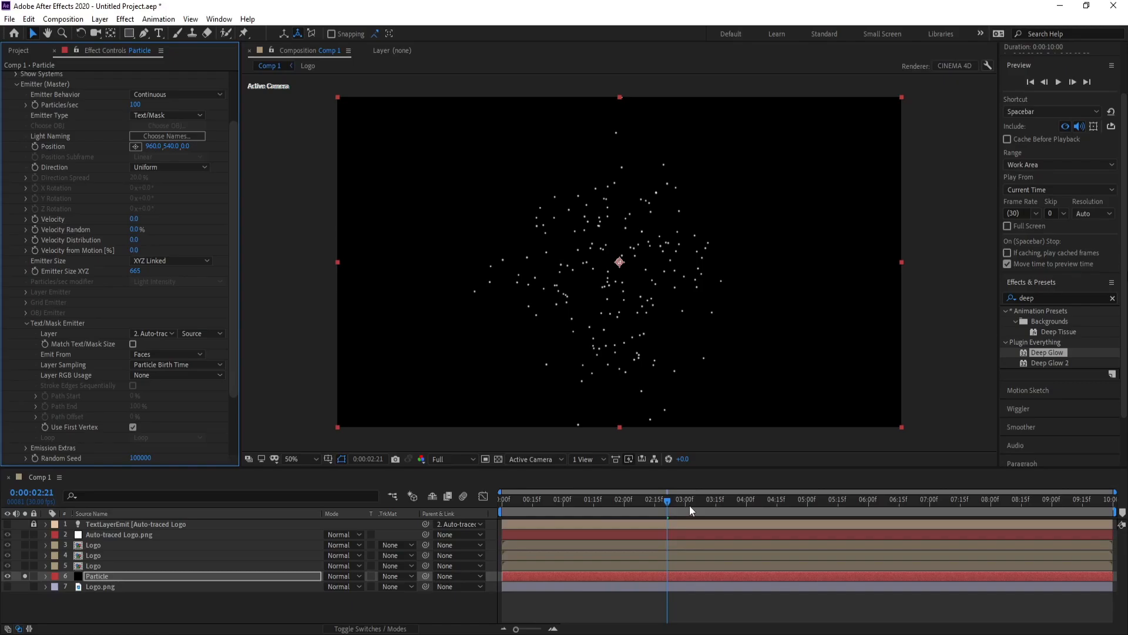
- Move the current time to 0:00:03:22 and set the Particular emitter's Particles/sec to 1000
{"action": "left_click", "coordinate": [729, 503]}
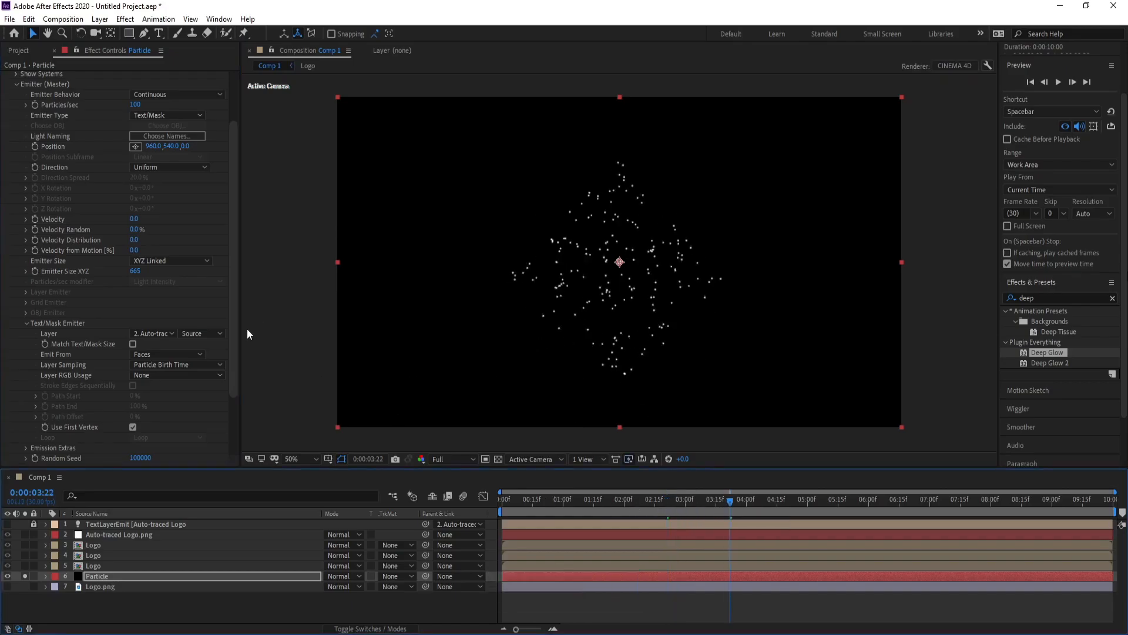
{"action": "left_click_drag", "start_coordinate": [233, 319], "coordinate": [237, 305]}
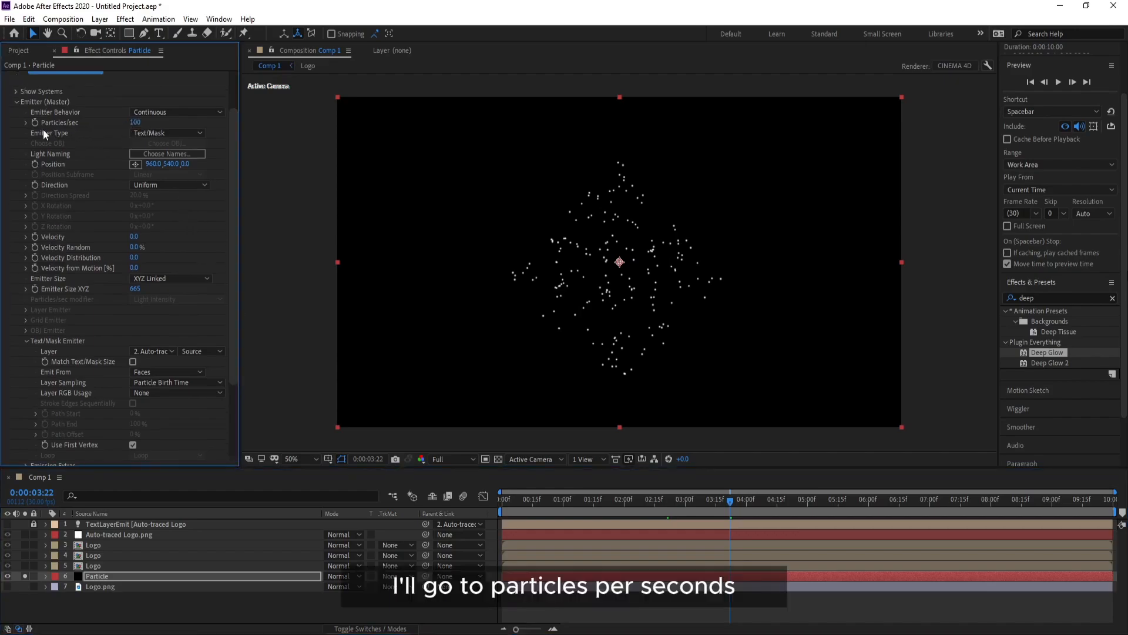
{"action": "left_click_drag", "start_coordinate": [135, 122], "coordinate": [351, 130]}
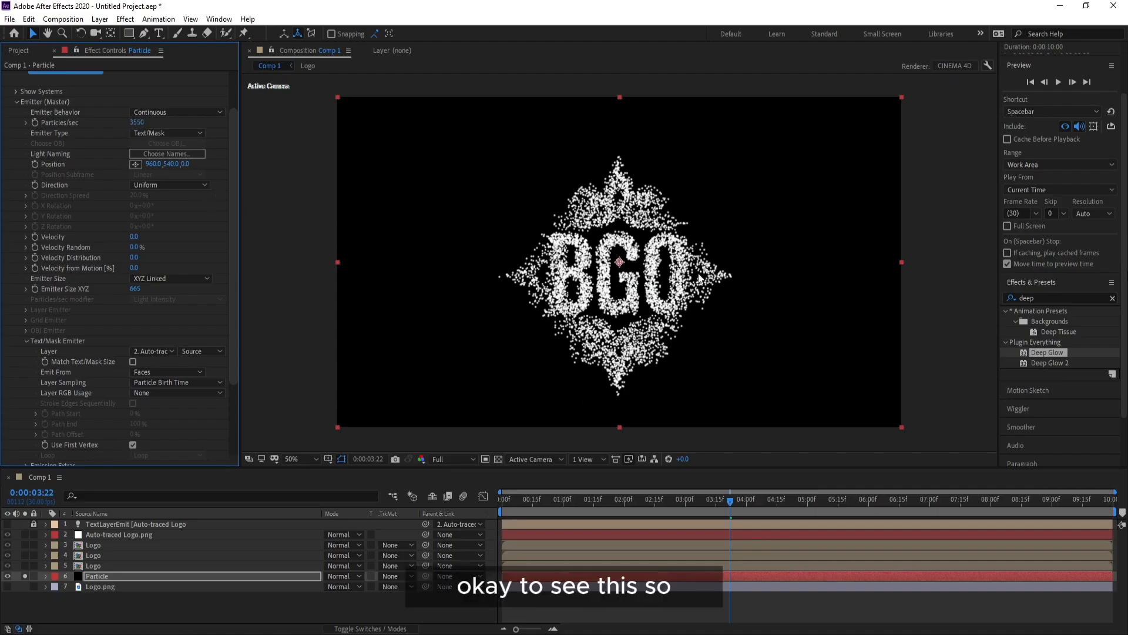
{"action": "mouse_move", "coordinate": [231, 249]}
{"action": "left_mouse_down"}
{"action": "mouse_move", "coordinate": [231, 305]}
{"action": "mouse_move", "coordinate": [235, 259]}
{"action": "left_mouse_up"}
{"action": "left_click", "coordinate": [136, 110]}
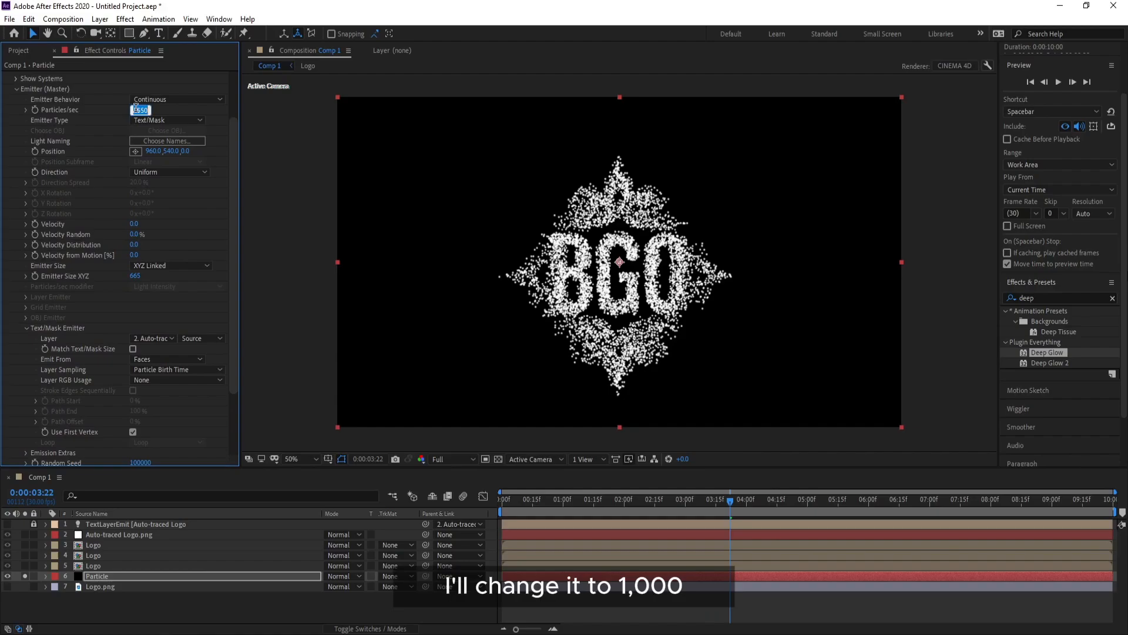
{"action": "type", "text": "1000"}
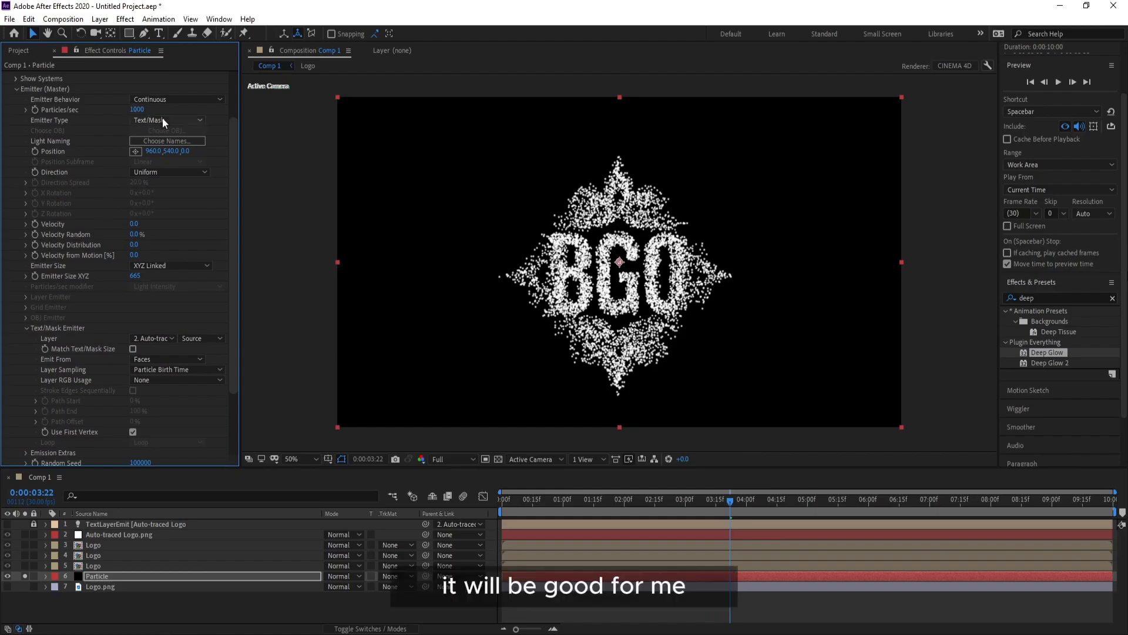
- Set the particle Size in Particular's Particle (Master) settings to 1
{"action": "left_click_drag", "start_coordinate": [235, 165], "coordinate": [234, 274]}
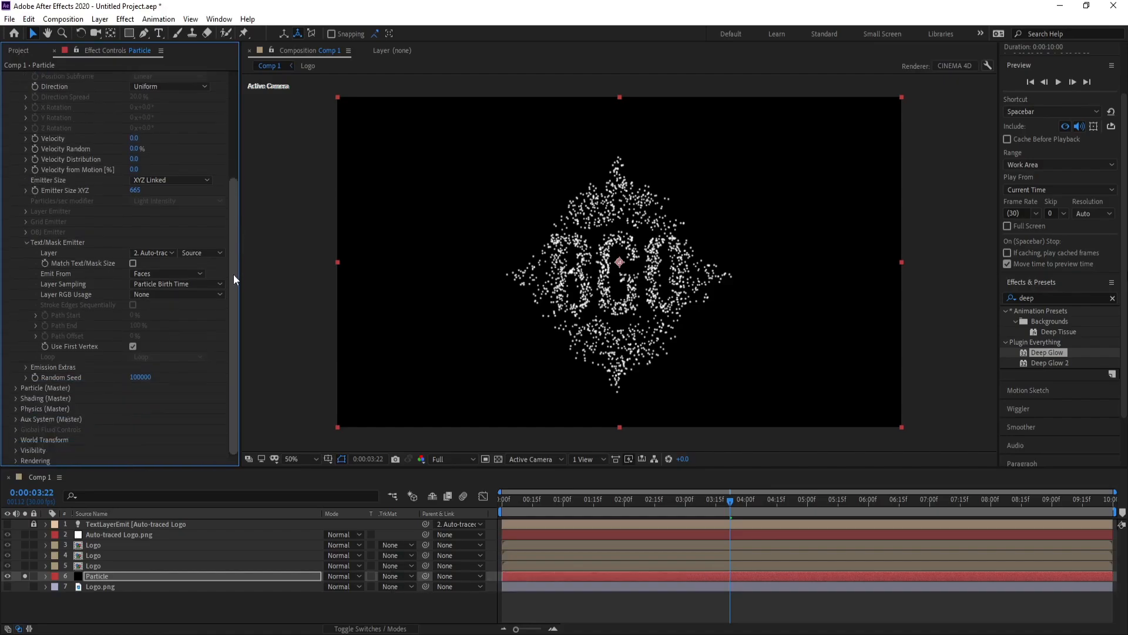
{"action": "left_click", "coordinate": [15, 388]}
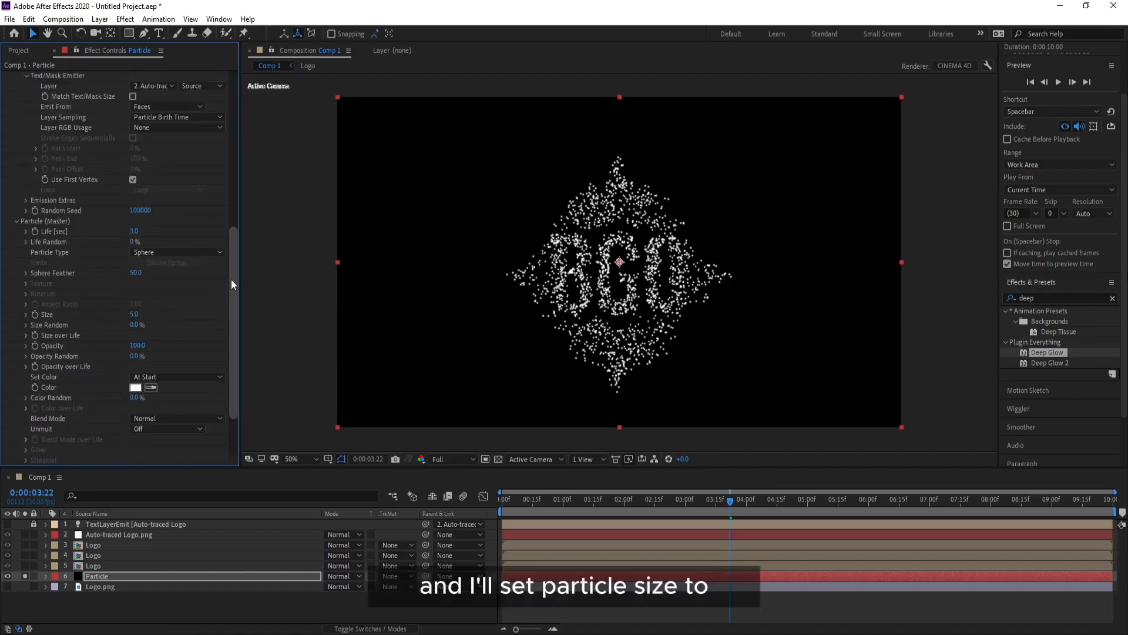
{"action": "left_click_drag", "start_coordinate": [231, 280], "coordinate": [233, 338]}
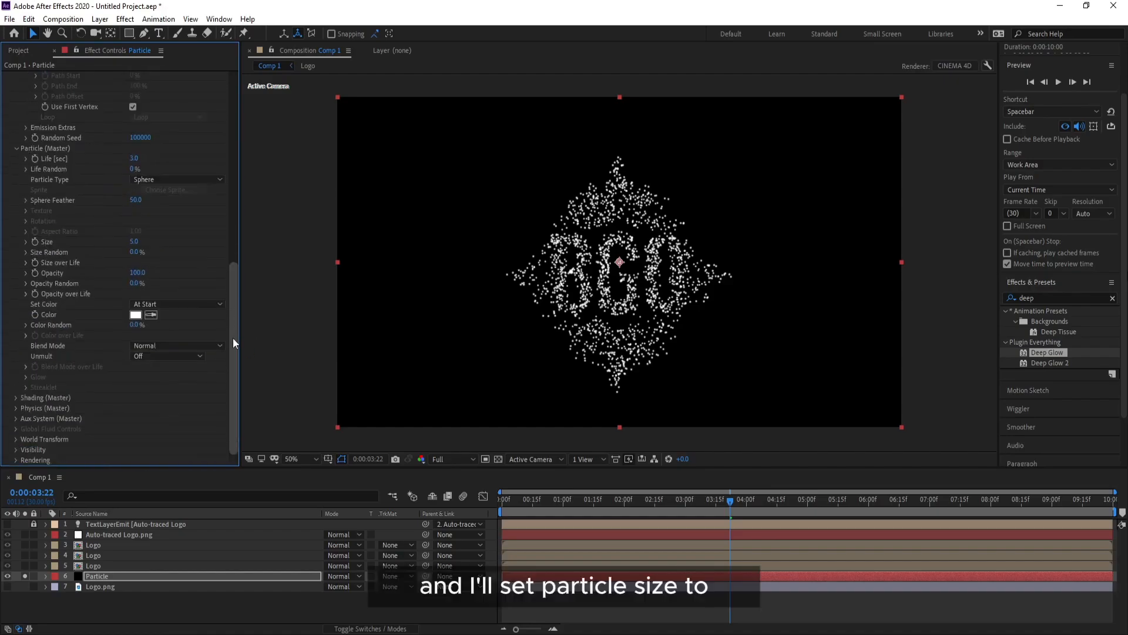
{"action": "left_click", "coordinate": [134, 241]}
{"action": "type", "text": "1"}
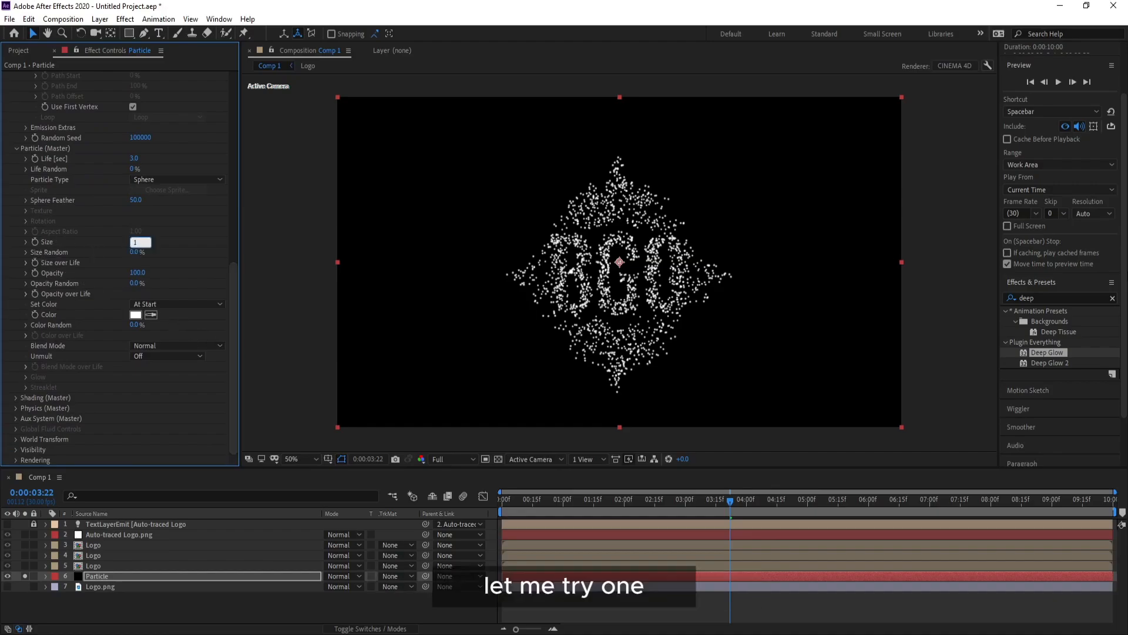
{"action": "key", "text": "Return"}
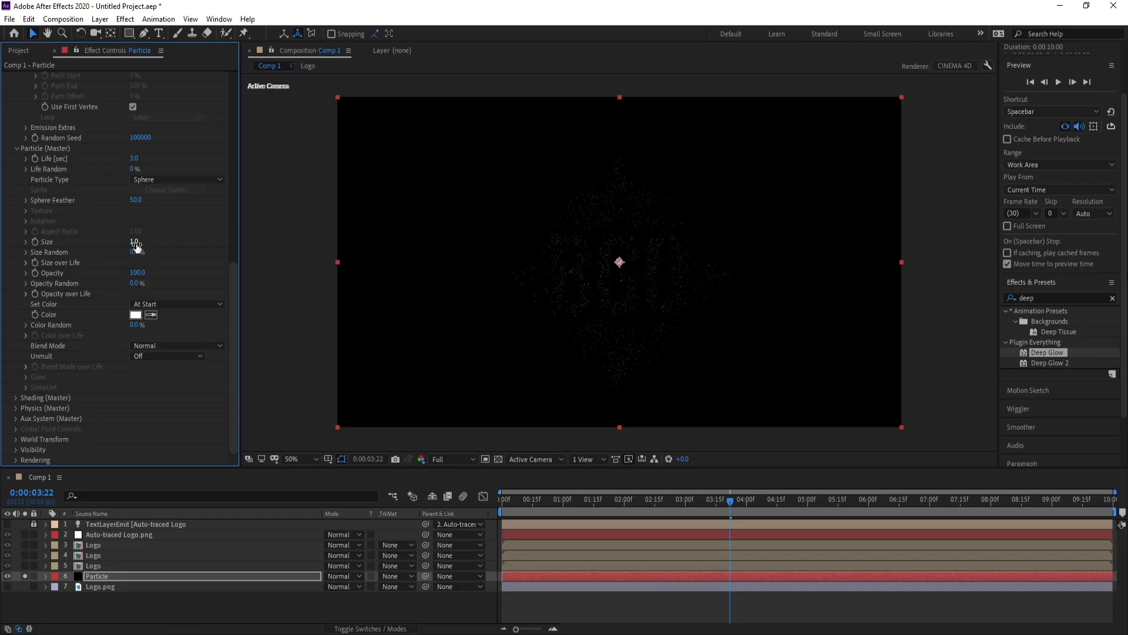
- Unsolo the Particle layer, hide Auto-traced Logo.png, and move Particle above the three Logo layers
{"action": "left_click", "coordinate": [23, 576]}
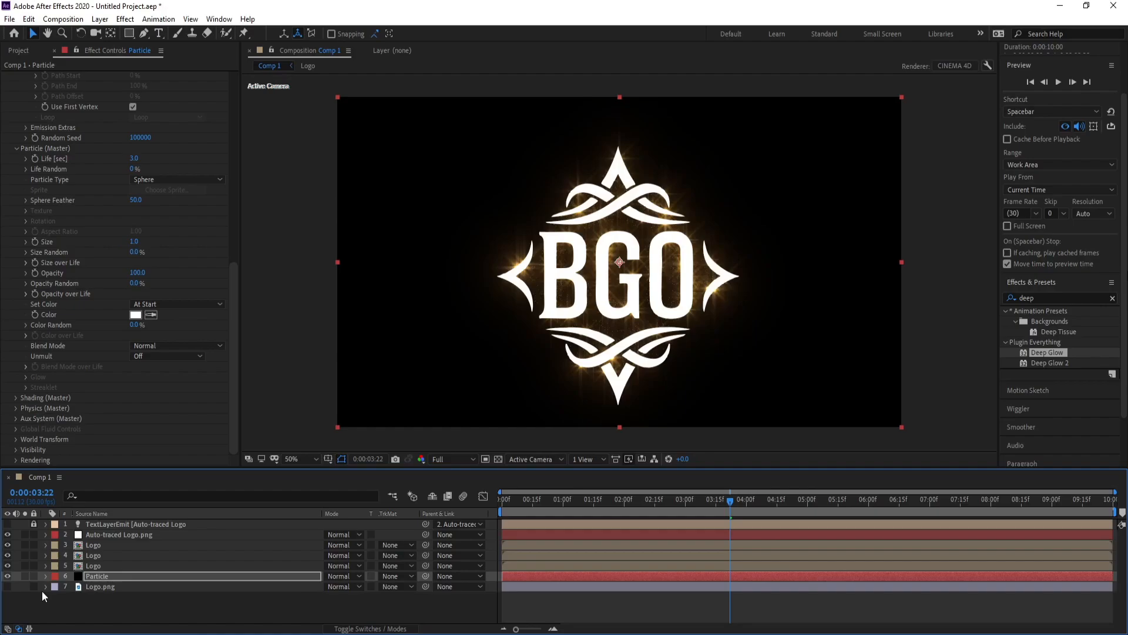
{"action": "left_click", "coordinate": [7, 534]}
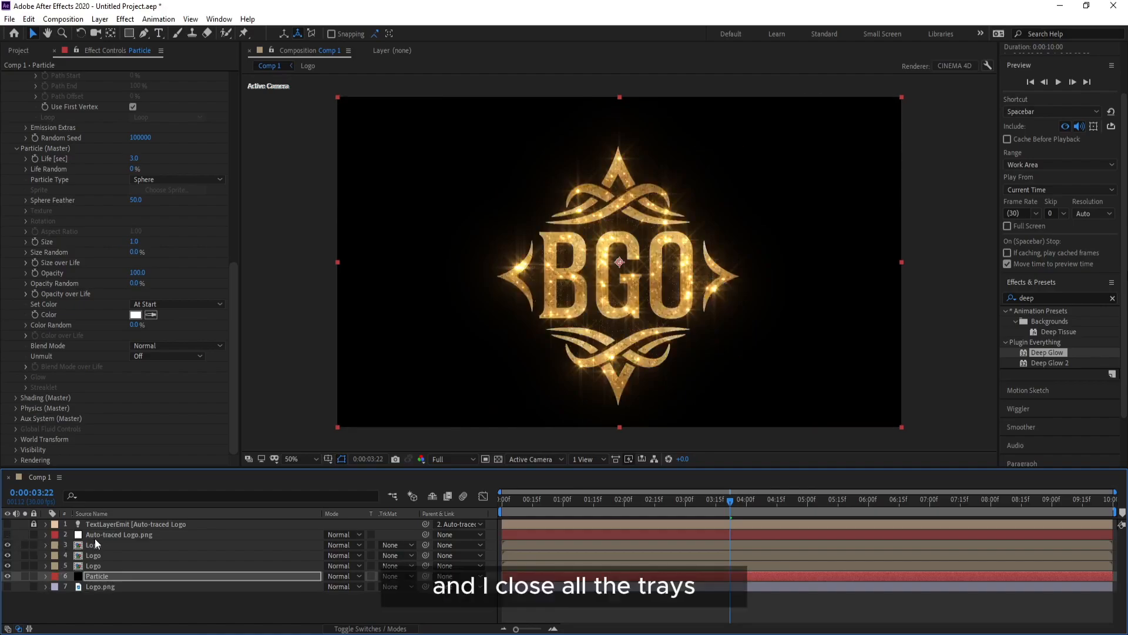
{"action": "left_click", "coordinate": [24, 575]}
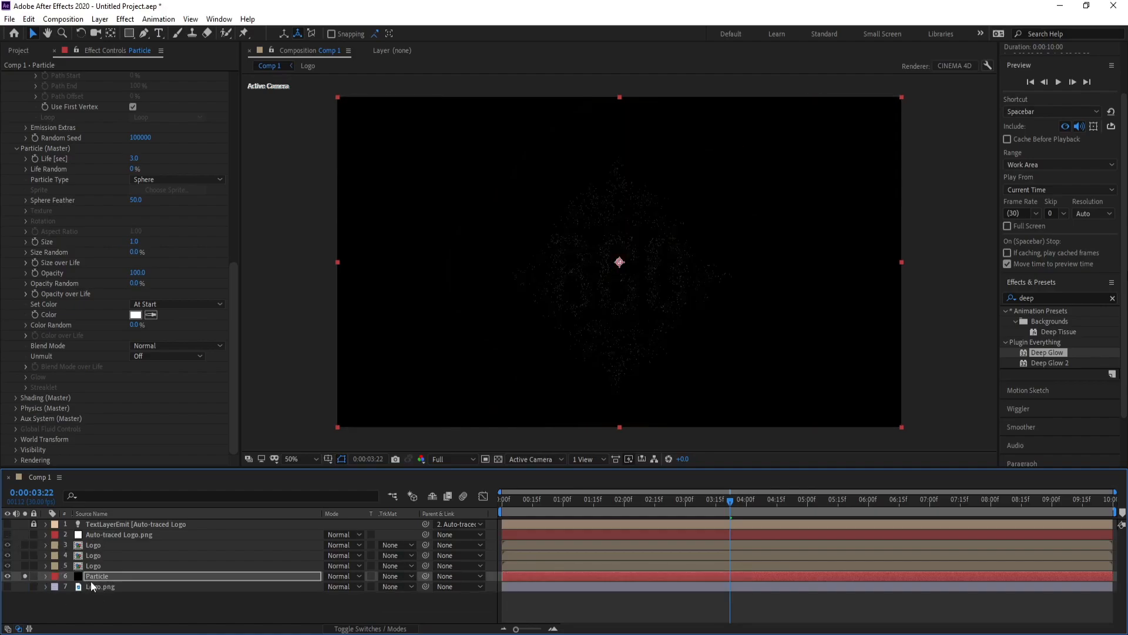
{"action": "left_click", "coordinate": [24, 575]}
{"action": "left_click_drag", "start_coordinate": [92, 576], "coordinate": [94, 547]}
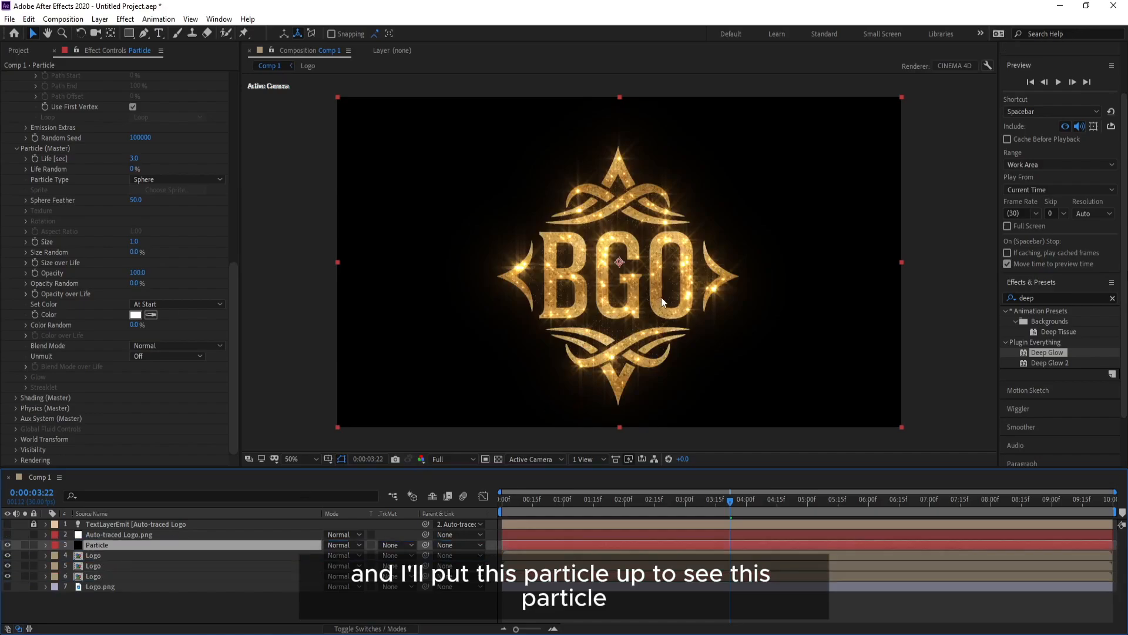
- Apply the Stylize Glow effect to the Particle layer
{"action": "key", "text": "period"}
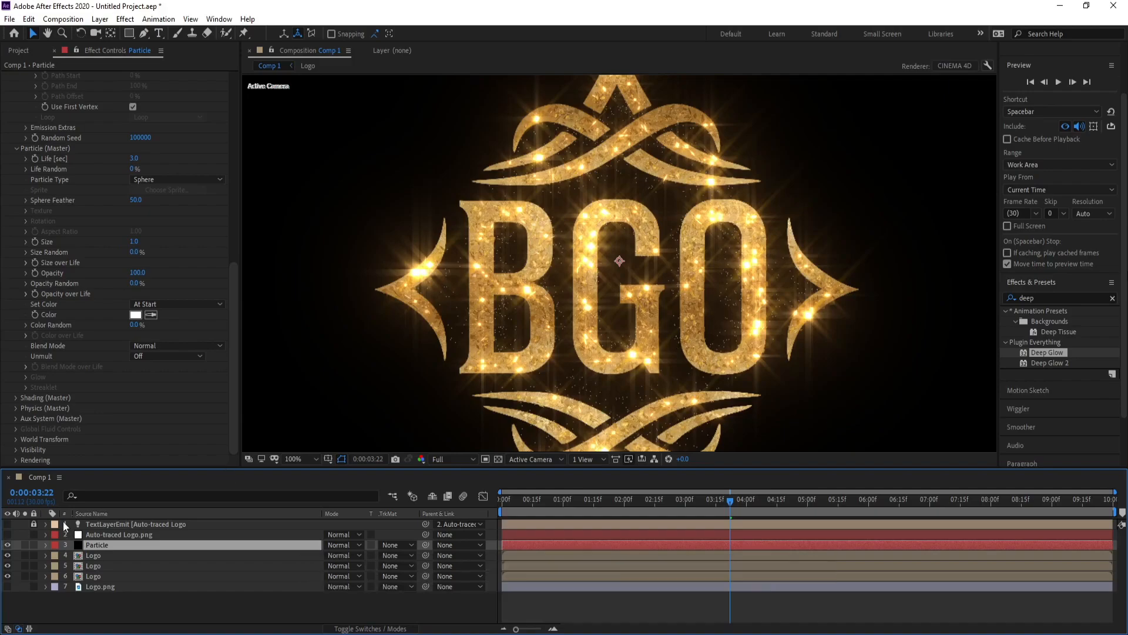
{"action": "left_click", "coordinate": [125, 19]}
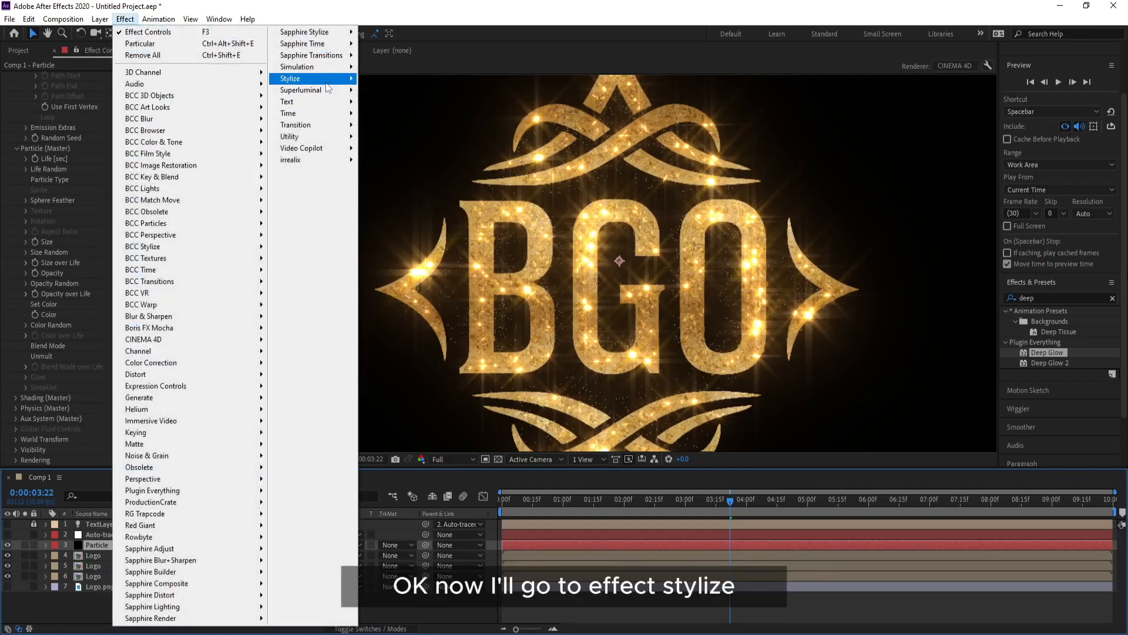
{"action": "mouse_move", "coordinate": [305, 79]}
{"action": "left_click", "coordinate": [414, 294]}
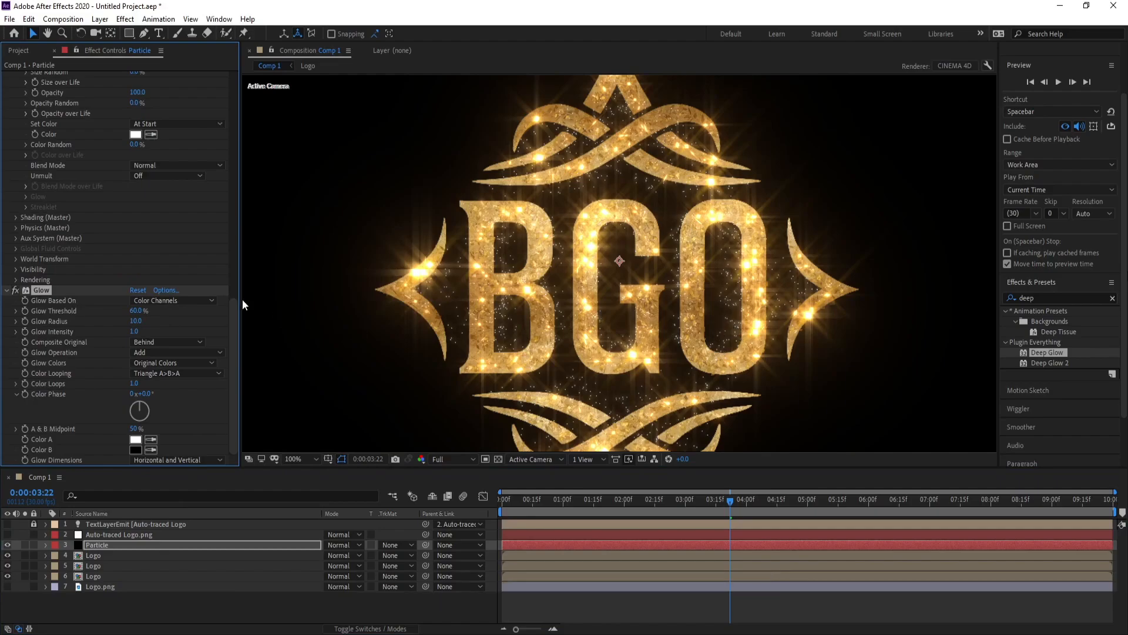
- Change Particular's particle Color to golden yellow FFD145
{"action": "left_click", "coordinate": [136, 135]}
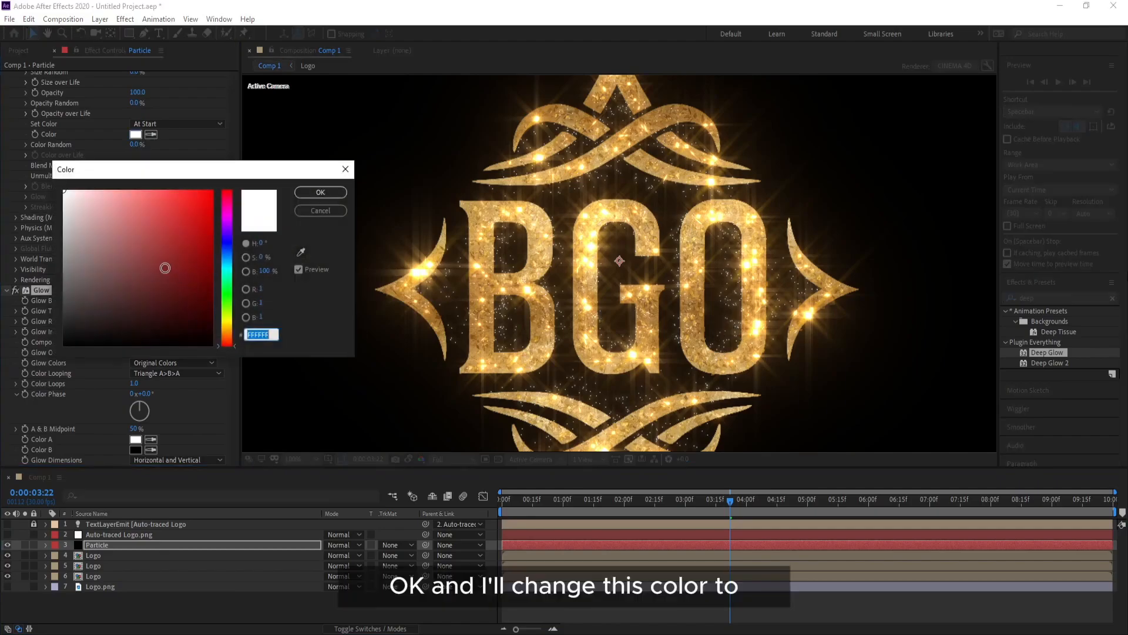
{"action": "left_click", "coordinate": [162, 267]}
{"action": "left_click", "coordinate": [225, 322]}
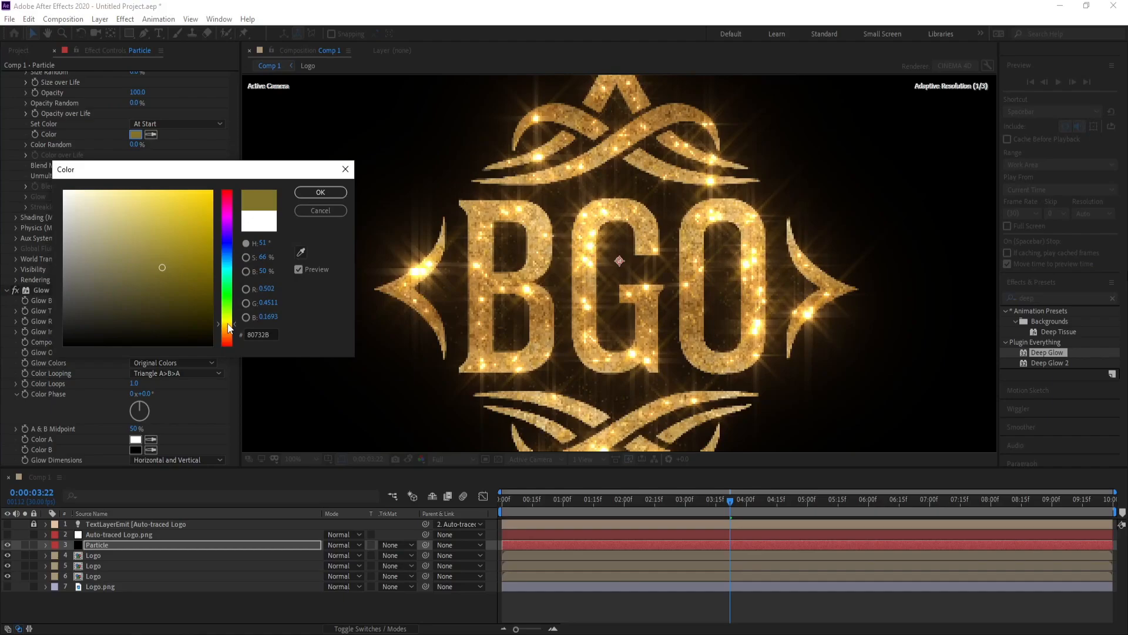
{"action": "left_click_drag", "start_coordinate": [230, 328], "coordinate": [229, 330]}
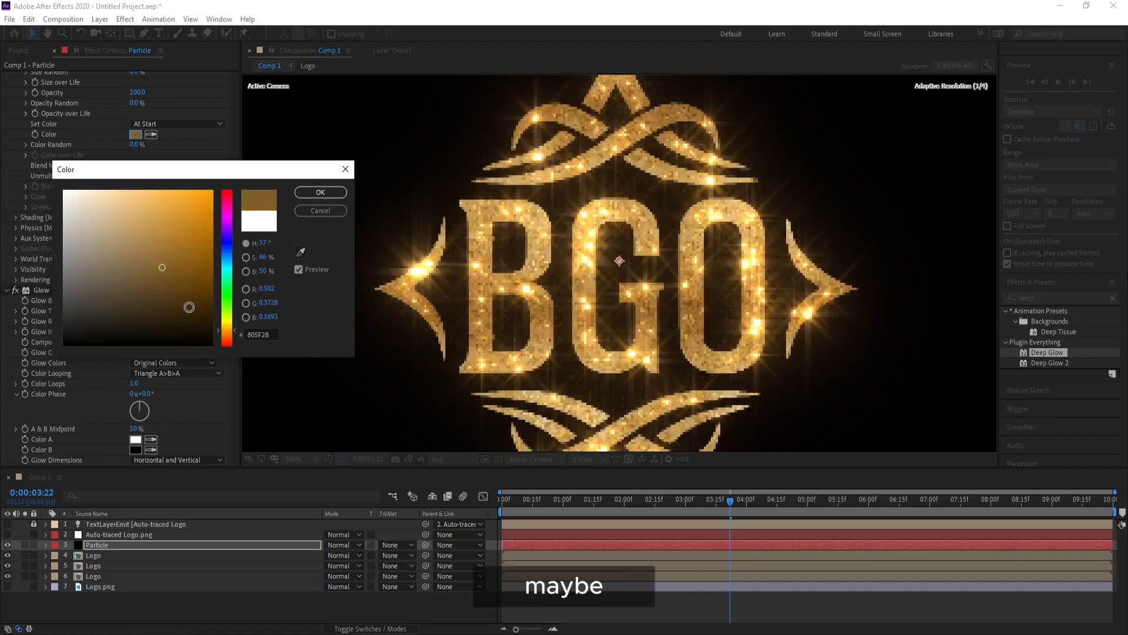
{"action": "left_click", "coordinate": [158, 210]}
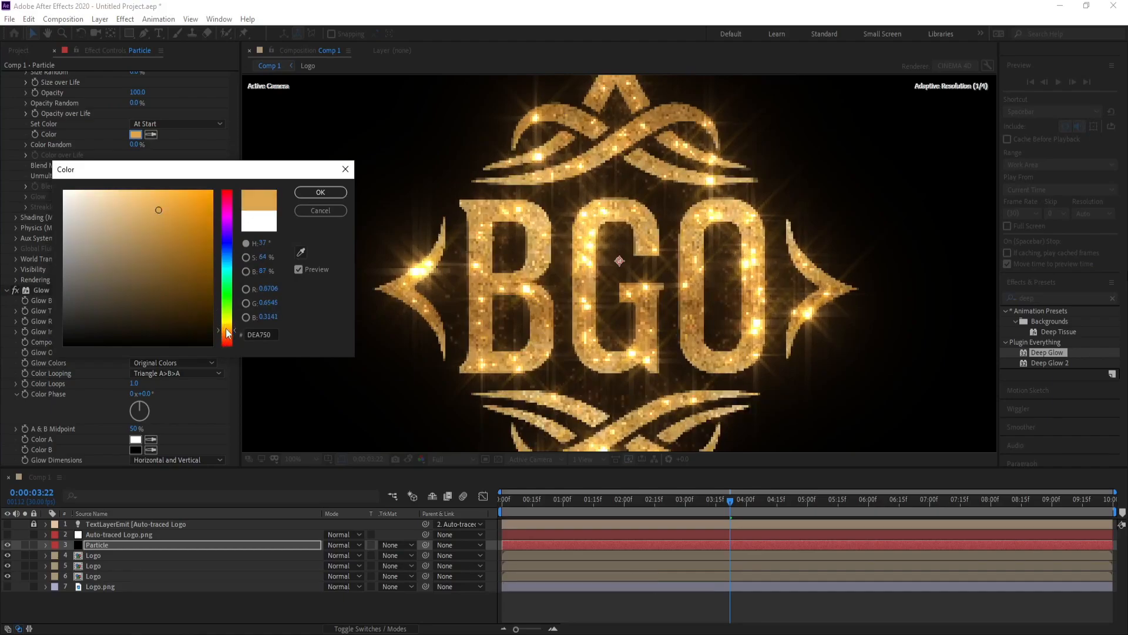
{"action": "left_click_drag", "start_coordinate": [228, 333], "coordinate": [228, 326]}
{"action": "left_click_drag", "start_coordinate": [174, 219], "coordinate": [171, 189]}
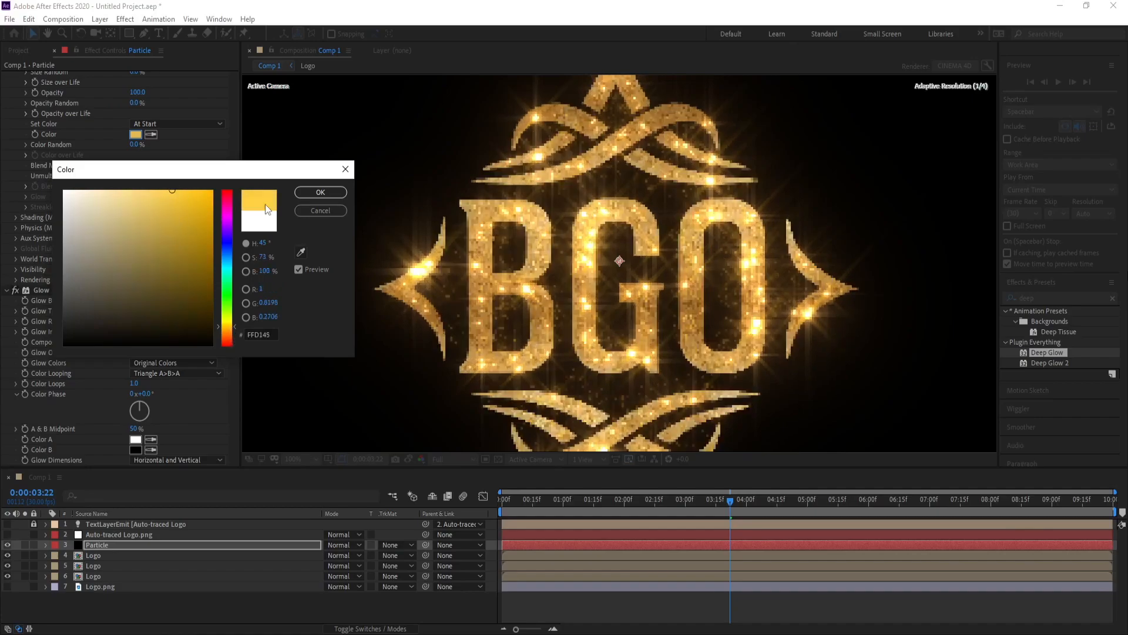
{"action": "left_click", "coordinate": [309, 193]}
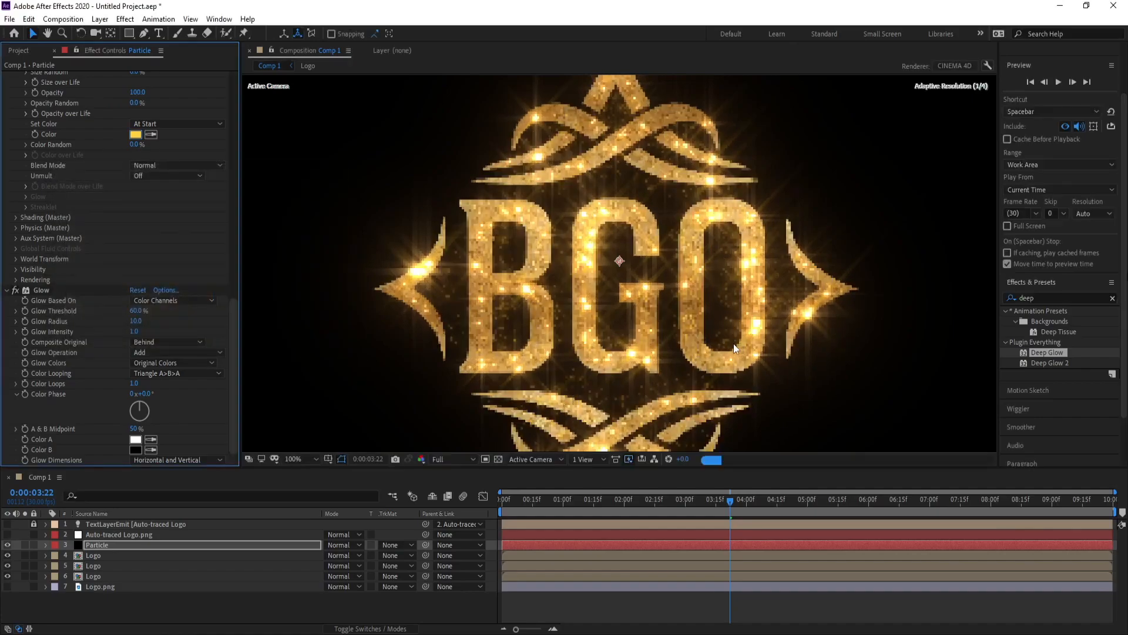
- Set the Velocity of the Particular emitter on the Particle layer to 120
{"action": "key", "text": "comma"}
{"action": "key", "text": "comma"}
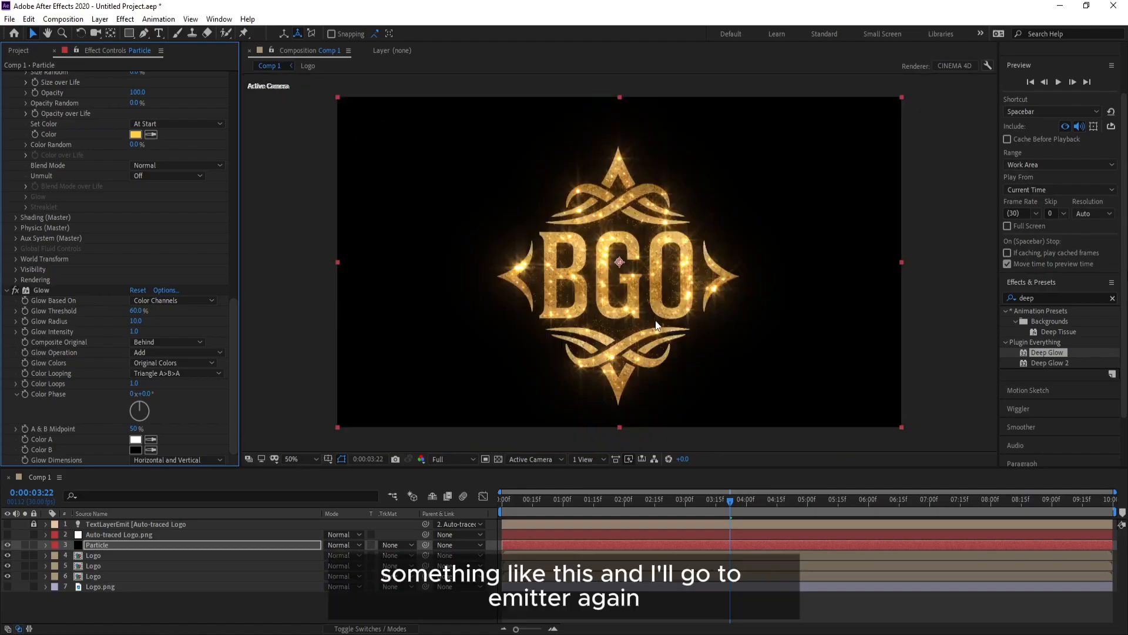
{"action": "left_click_drag", "start_coordinate": [235, 312], "coordinate": [247, 108]}
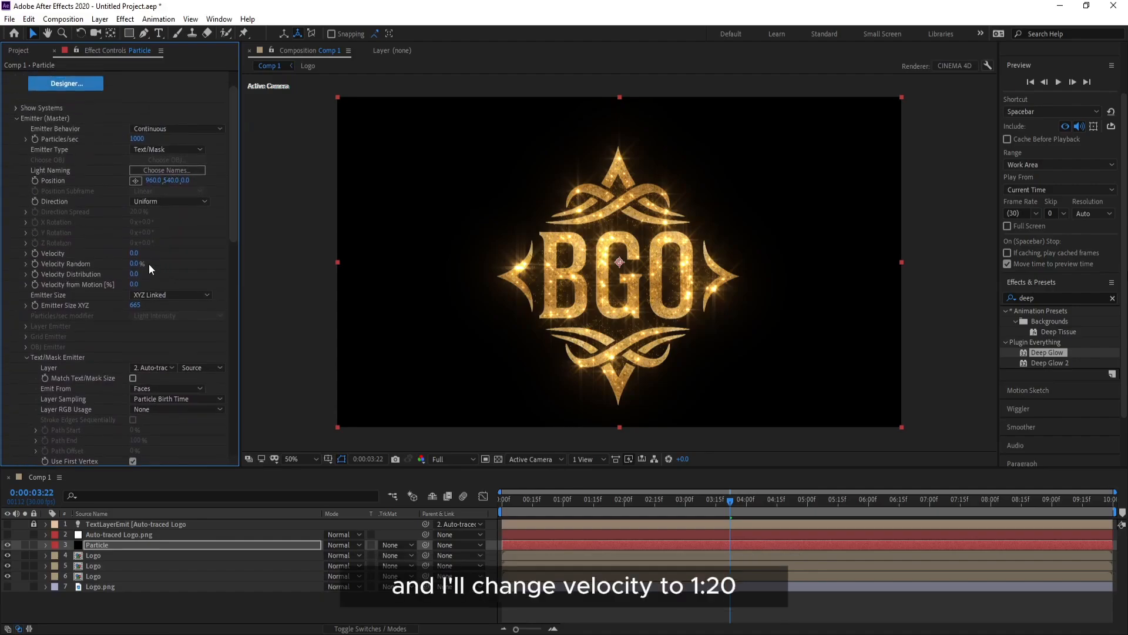
{"action": "left_click", "coordinate": [136, 254]}
{"action": "type", "text": "120"}
{"action": "key", "text": "Return"}
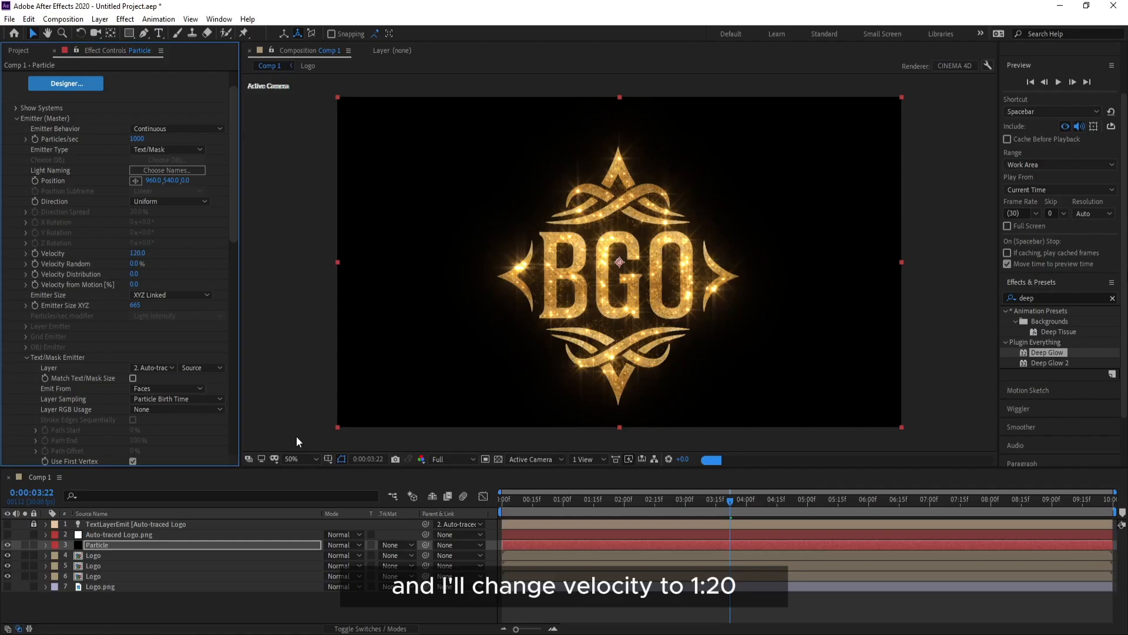
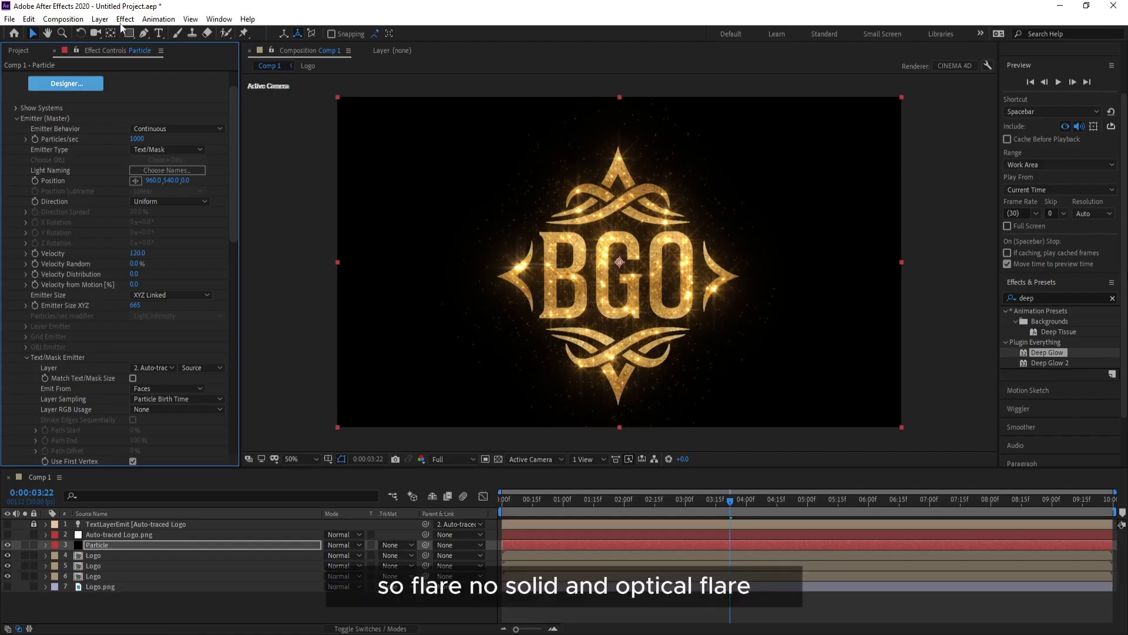
- Create a black 1920 x 1080 px solid named OF above the Particle layer and set its label color to Blue
{"action": "left_click", "coordinate": [100, 18]}
{"action": "mouse_move", "coordinate": [117, 33]}
{"action": "left_click", "coordinate": [385, 52]}
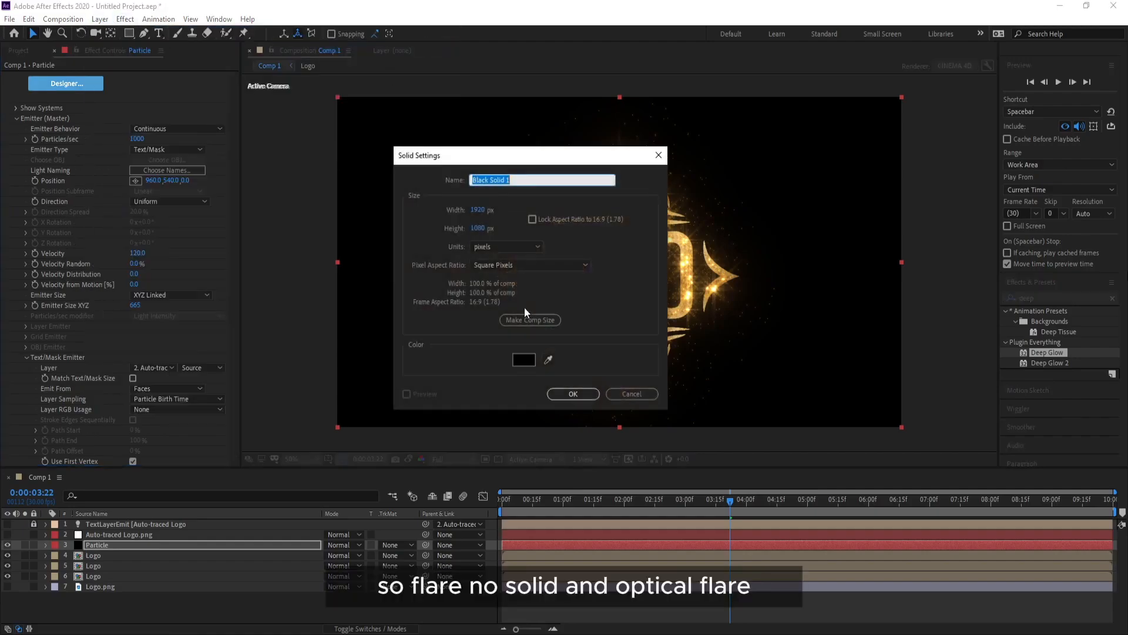
{"action": "type", "text": "OF"}
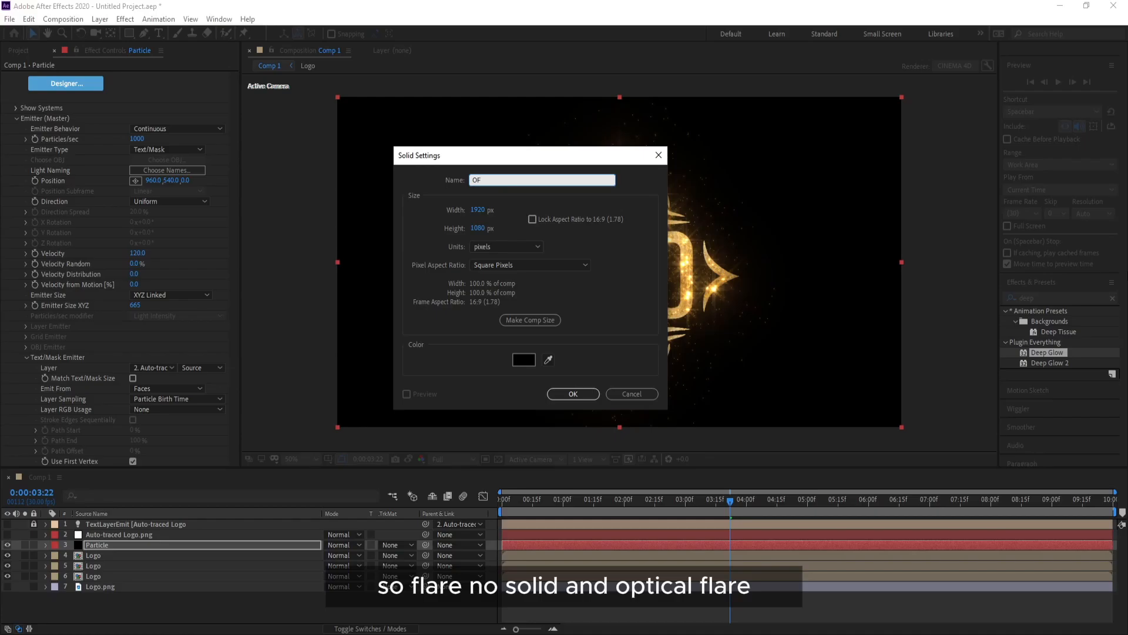
{"action": "key", "text": "Return"}
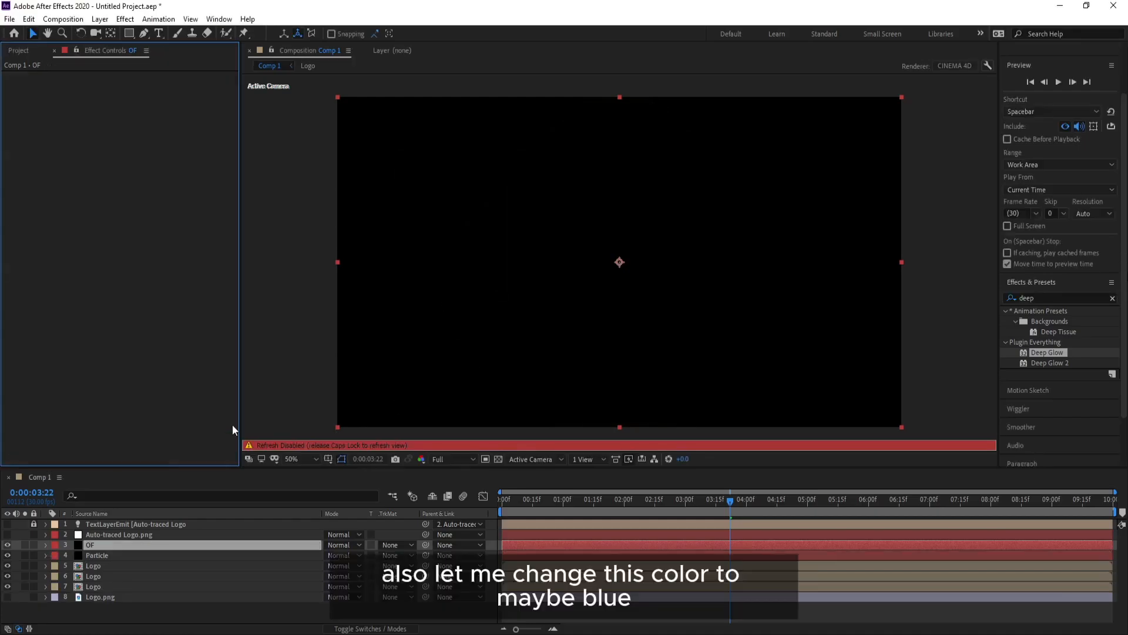
{"action": "left_click", "coordinate": [54, 545]}
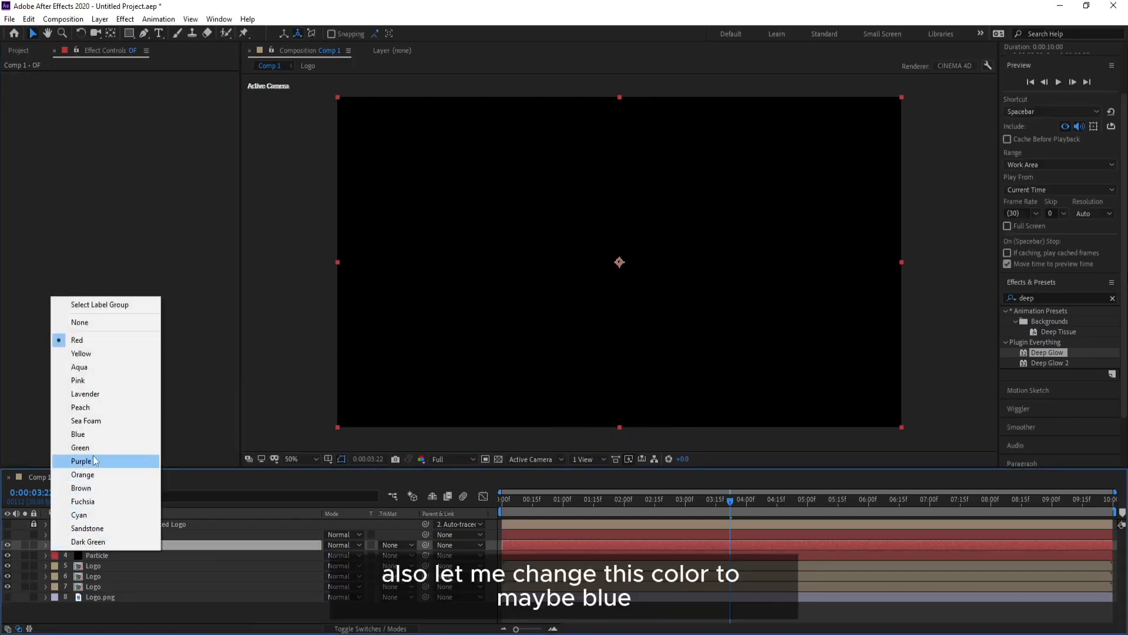
{"action": "left_click", "coordinate": [94, 436]}
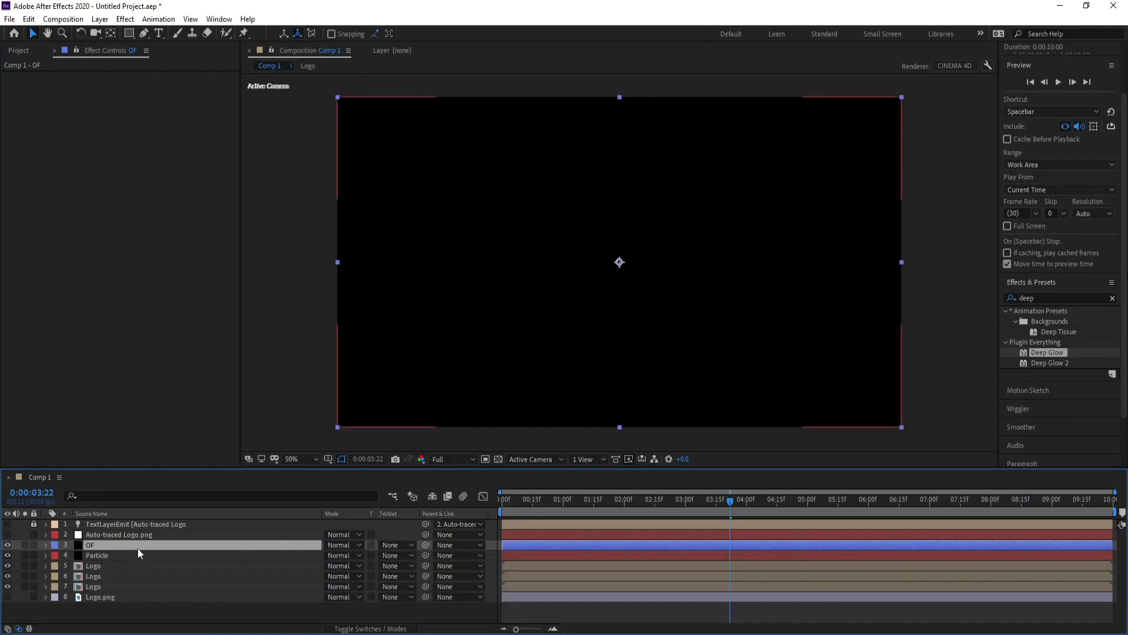
- Apply the Video Copilot Optical Flares effect to the OF layer
{"action": "left_click", "coordinate": [126, 19]}
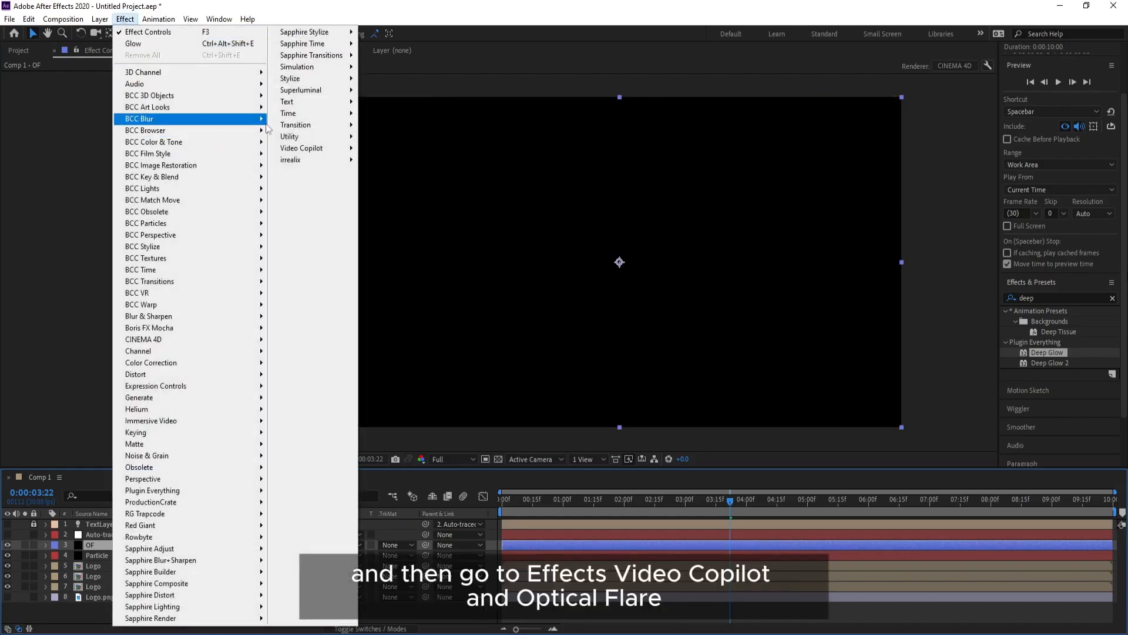
{"action": "mouse_move", "coordinate": [302, 147]}
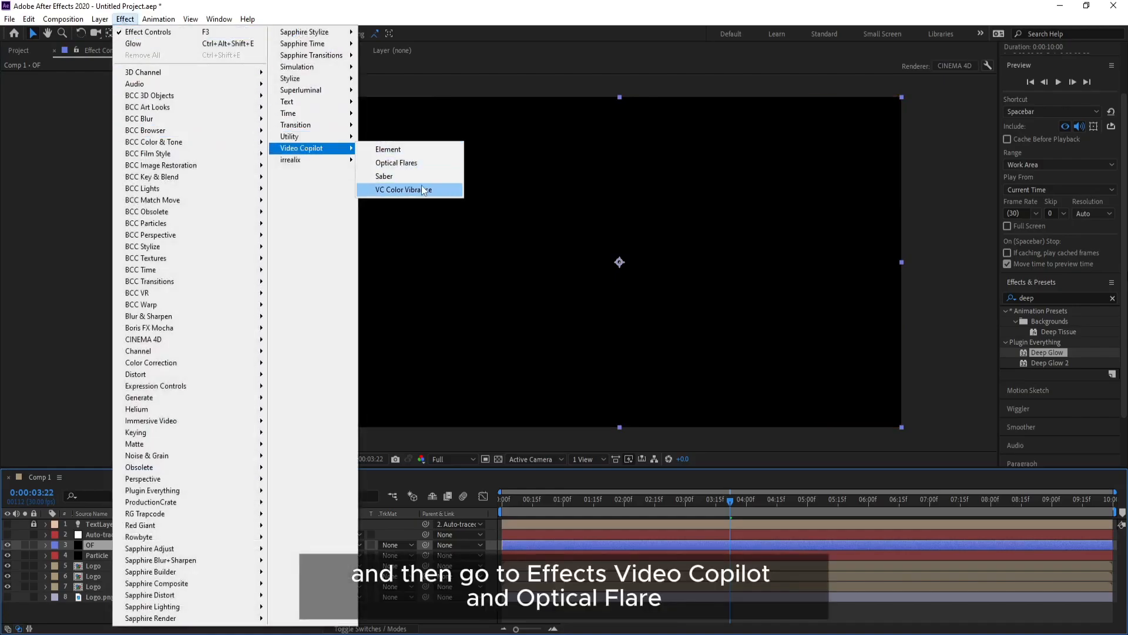
{"action": "left_click", "coordinate": [421, 162]}
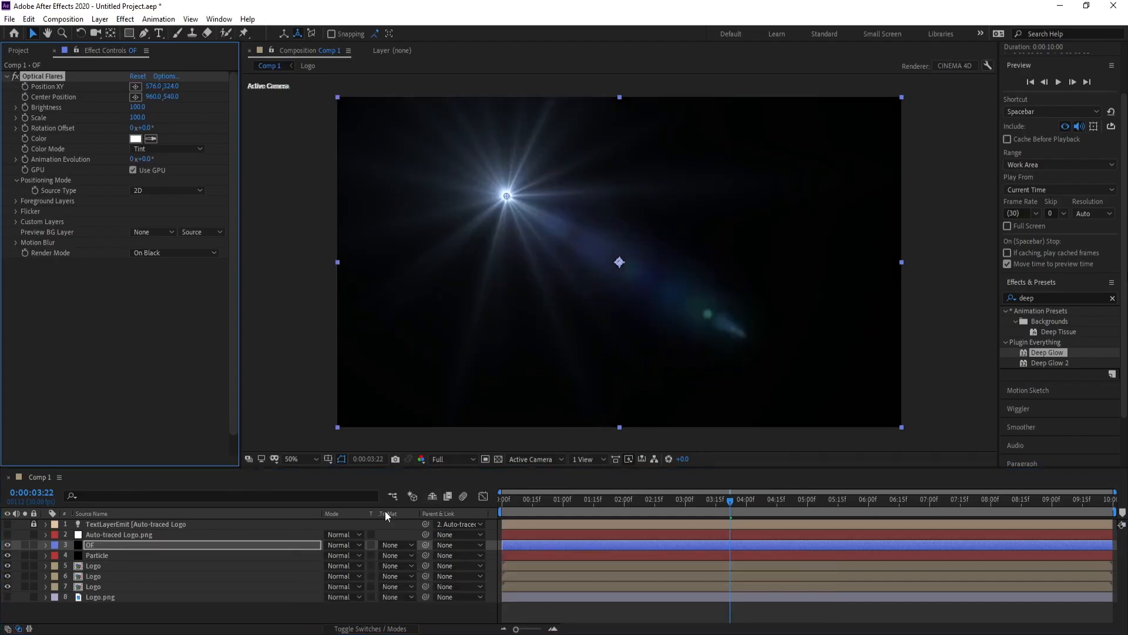
- Set the OF layer's blending mode to Screen and move its flare to about -2, 2 at the composition's upper-left corner
{"action": "left_click", "coordinate": [330, 546]}
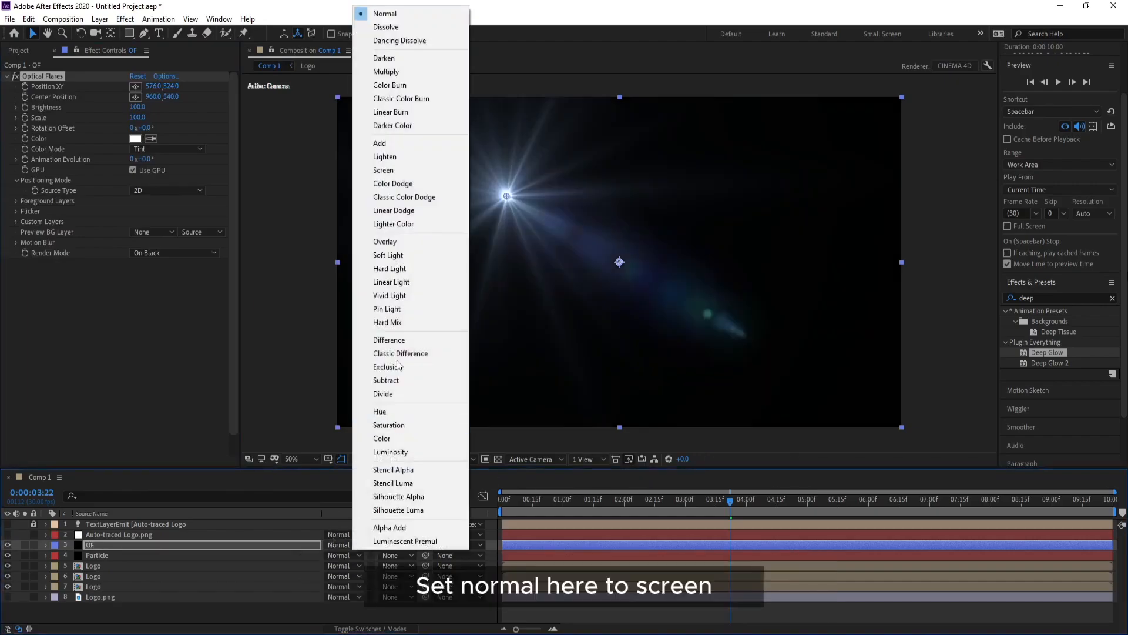
{"action": "left_click", "coordinate": [381, 166]}
{"action": "left_click_drag", "start_coordinate": [506, 196], "coordinate": [338, 99]}
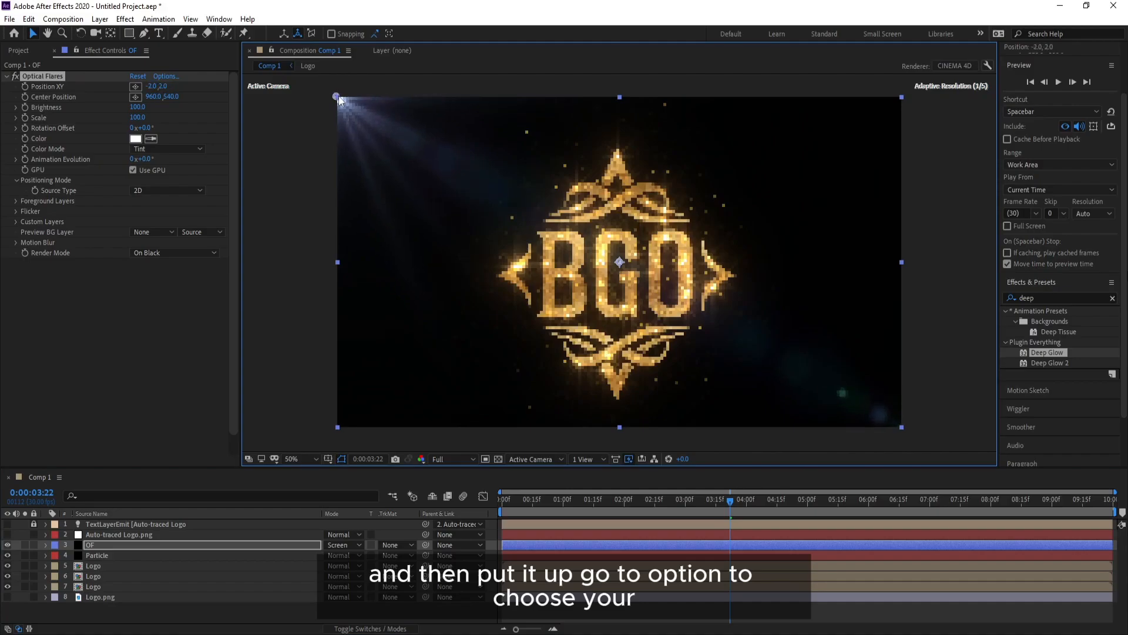
- Load the Rim_Light preset from the Natural Flares collection in the Optical Flares options
{"action": "left_click", "coordinate": [166, 77]}
{"action": "scroll", "coordinate": [747, 315], "scroll_direction": "down", "scroll_amount": 1}
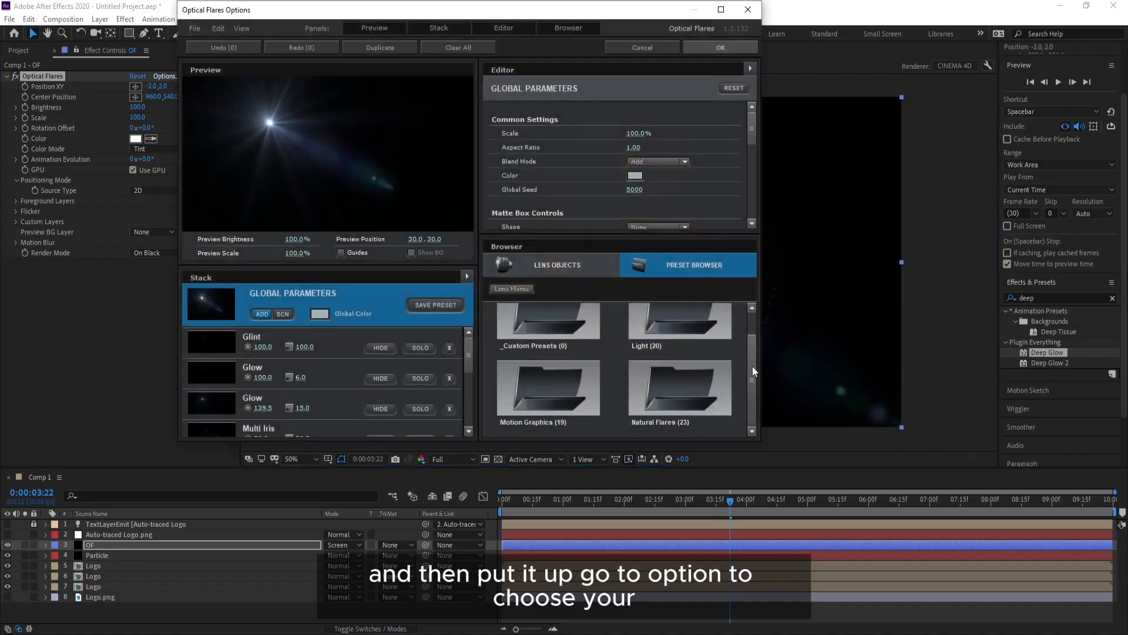
{"action": "double_click", "coordinate": [677, 394]}
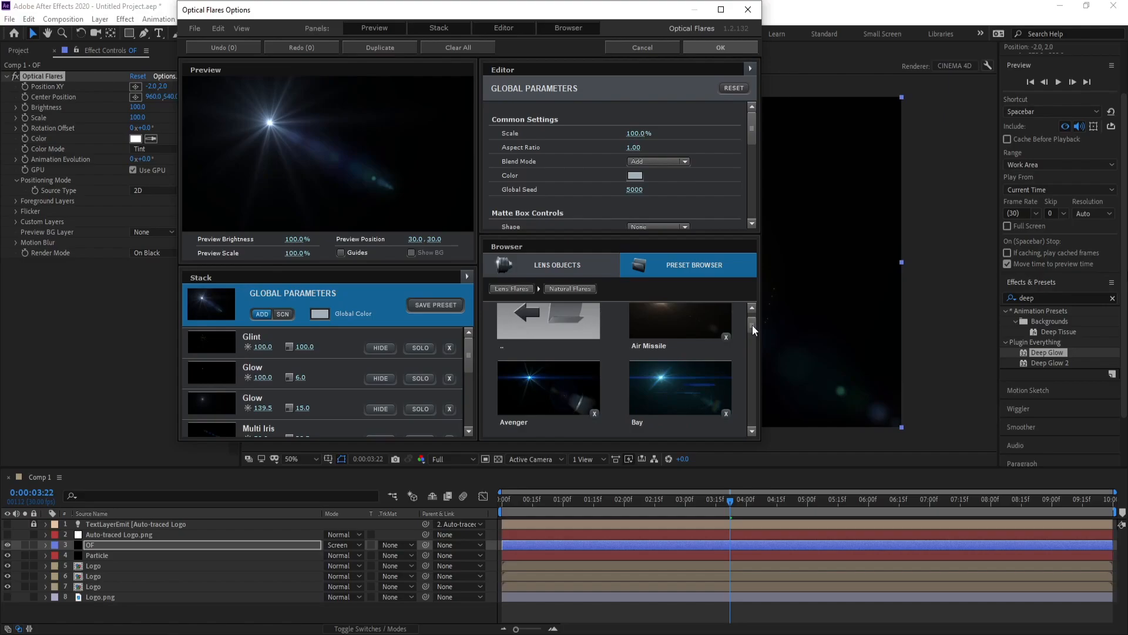
{"action": "left_click_drag", "start_coordinate": [752, 326], "coordinate": [752, 413]}
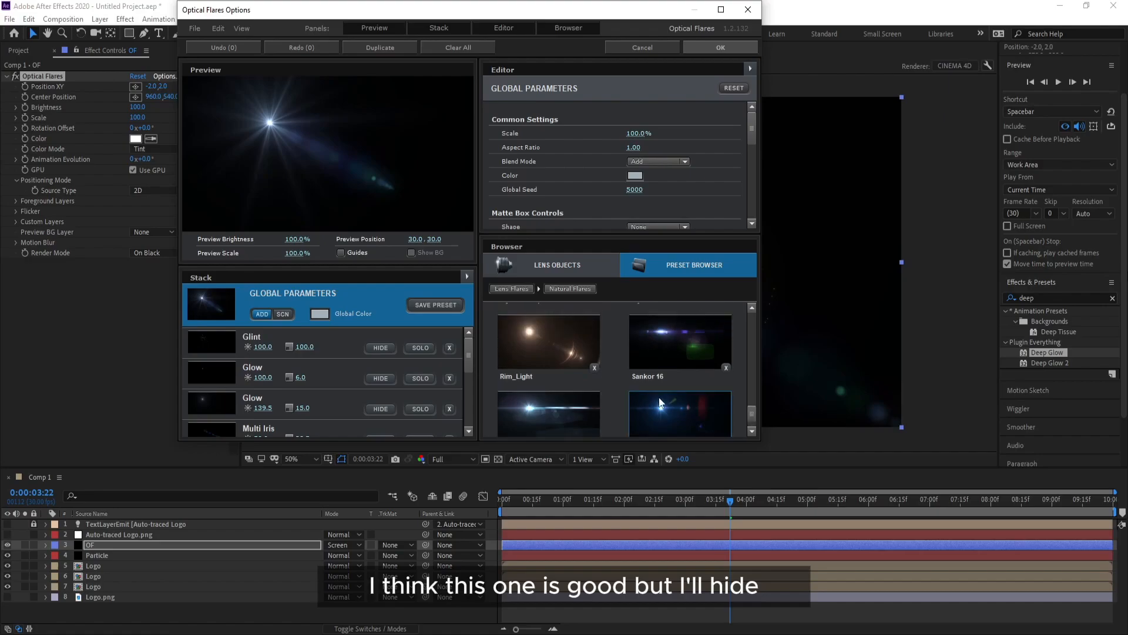
{"action": "left_click", "coordinate": [534, 362]}
- Hide the three Iris elements with scales 375.5, 102.5 and 248.0 in the flare stack and accept the flare options
{"action": "left_click_drag", "start_coordinate": [468, 353], "coordinate": [470, 401]}
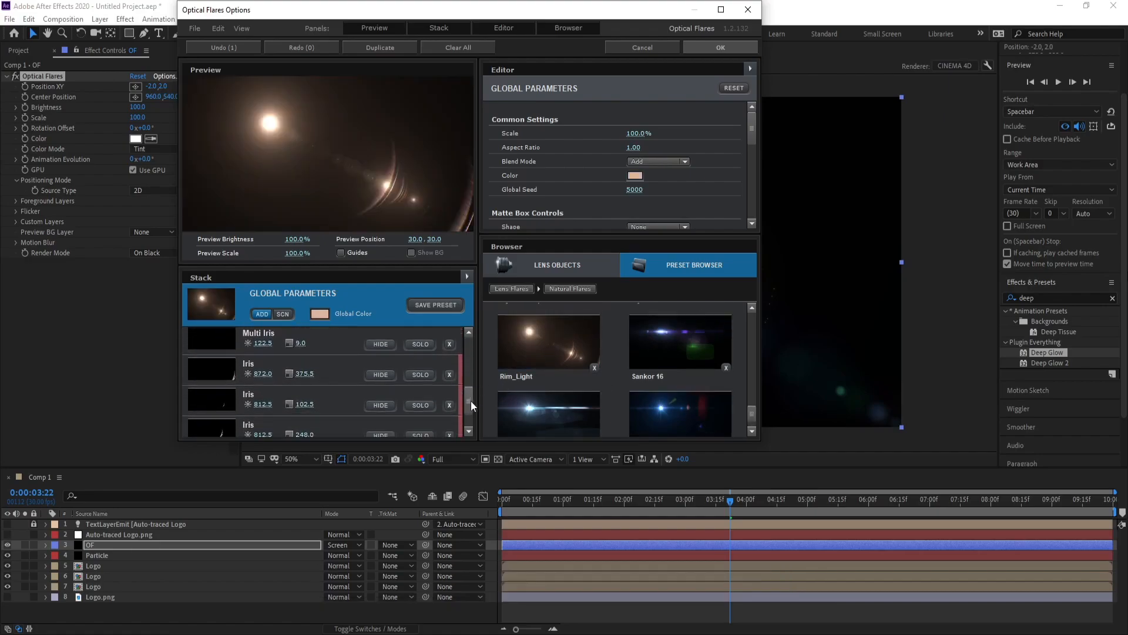
{"action": "left_click", "coordinate": [379, 375]}
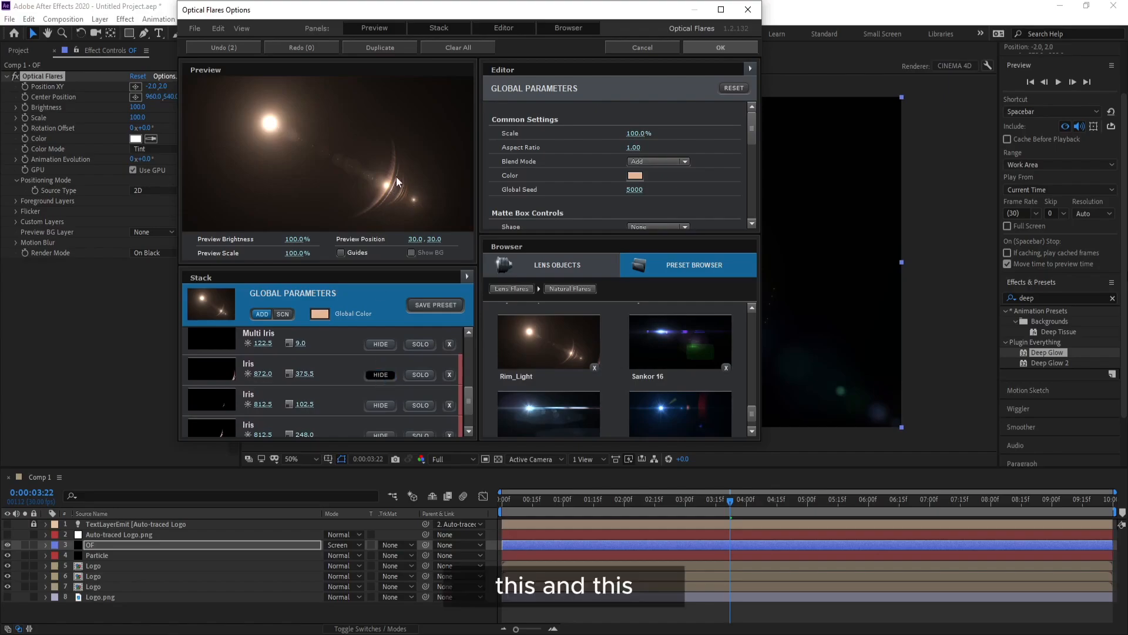
{"action": "left_click", "coordinate": [381, 405]}
{"action": "left_click", "coordinate": [381, 435]}
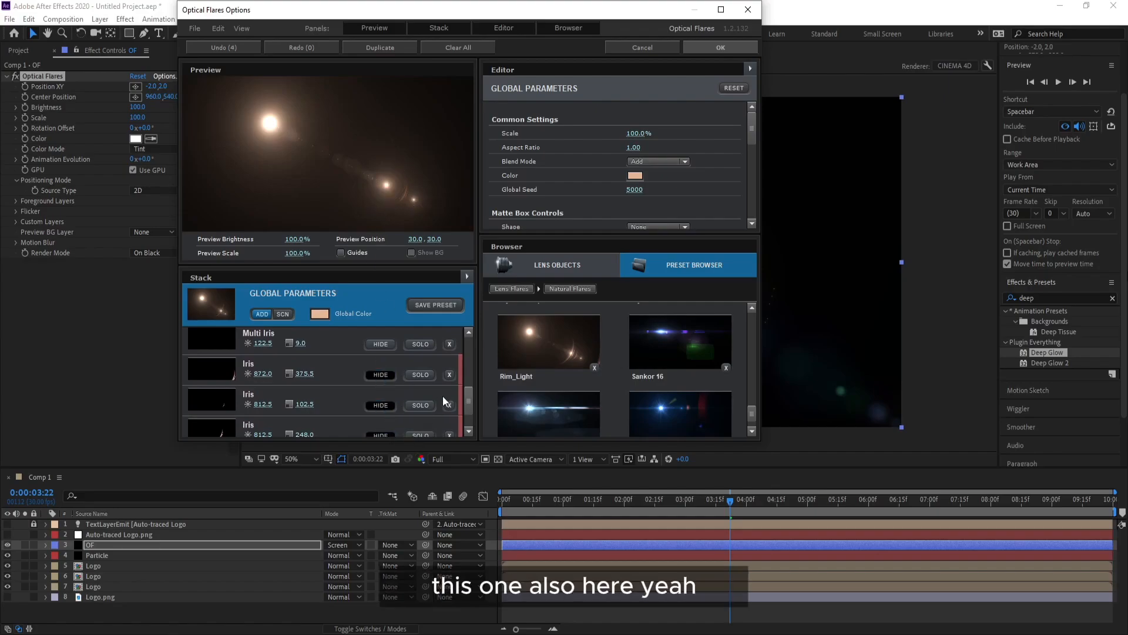
{"action": "left_click_drag", "start_coordinate": [474, 394], "coordinate": [471, 411]}
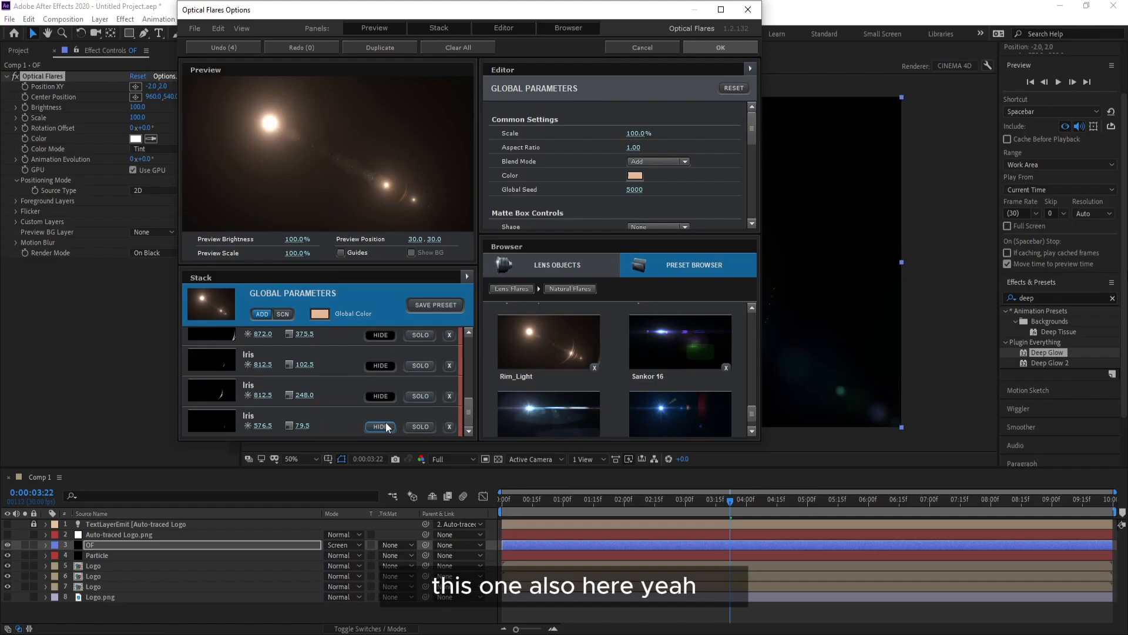
{"action": "left_click", "coordinate": [732, 51]}
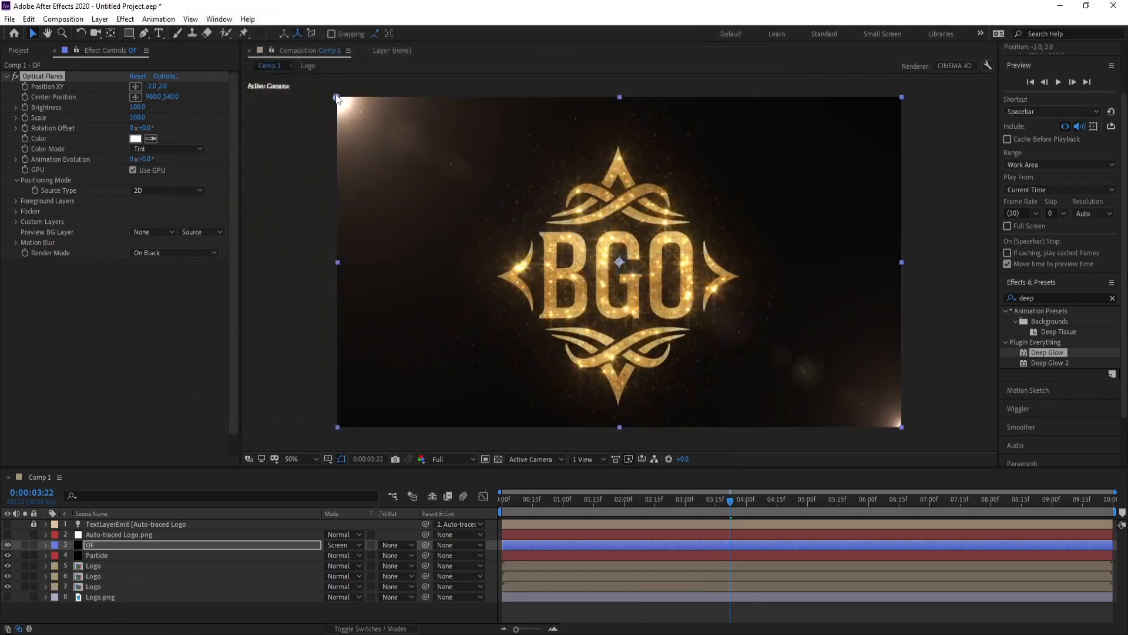
- Nudge the flare to about 2, 4 and duplicate the OF layer, keeping only one Optical Flares effect on each copy
{"action": "left_click_drag", "start_coordinate": [338, 99], "coordinate": [339, 100]}
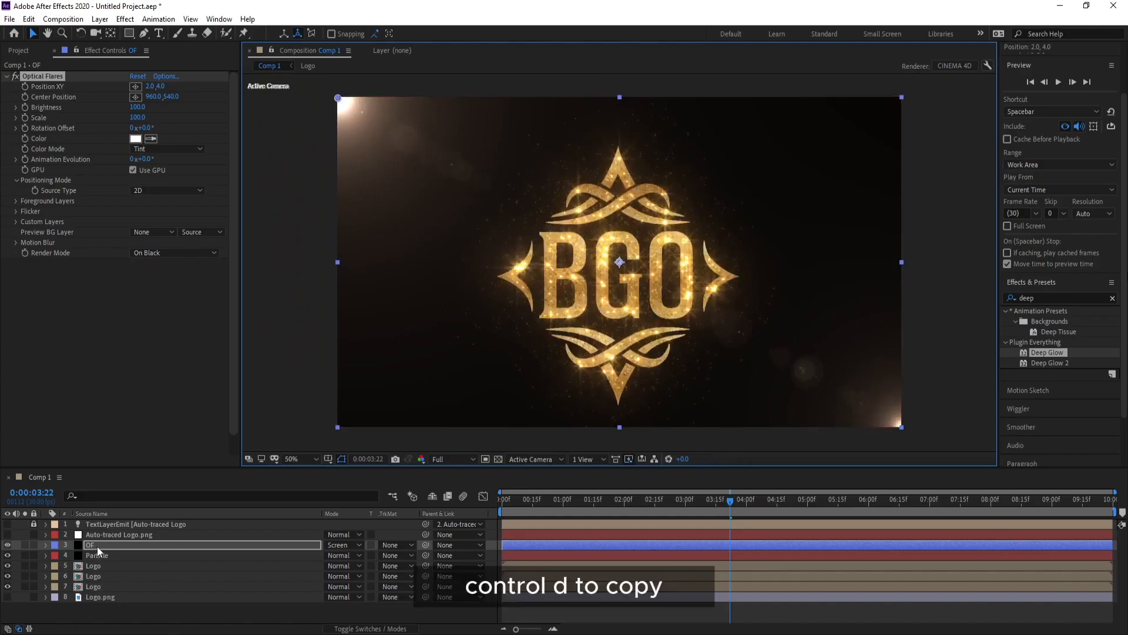
{"action": "key", "text": "ctrl+d"}
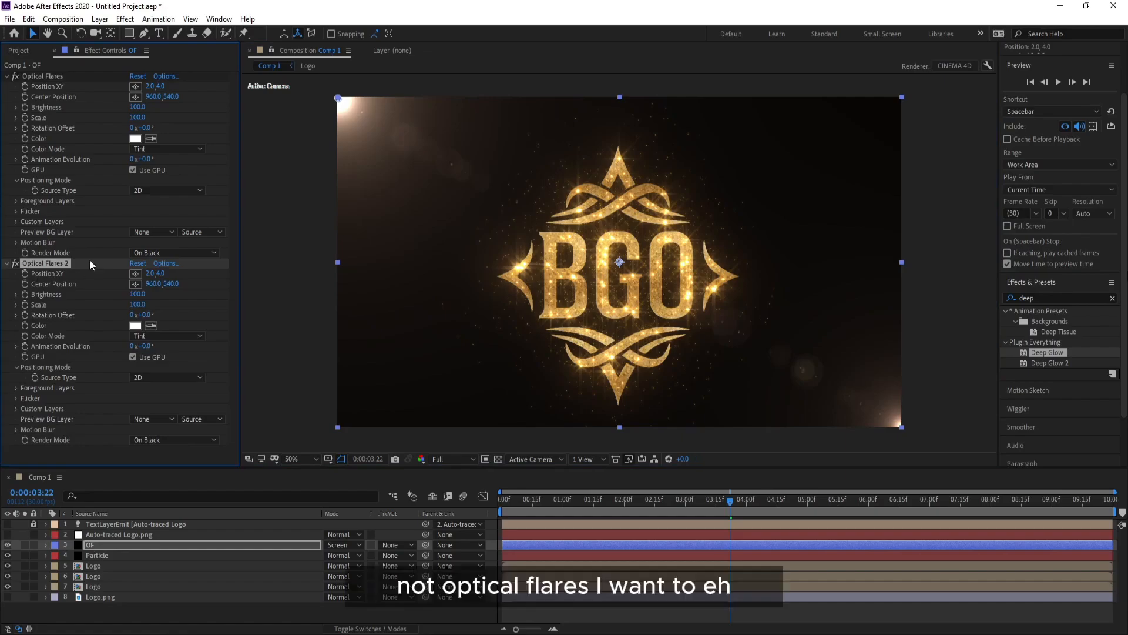
{"action": "key", "text": "Delete"}
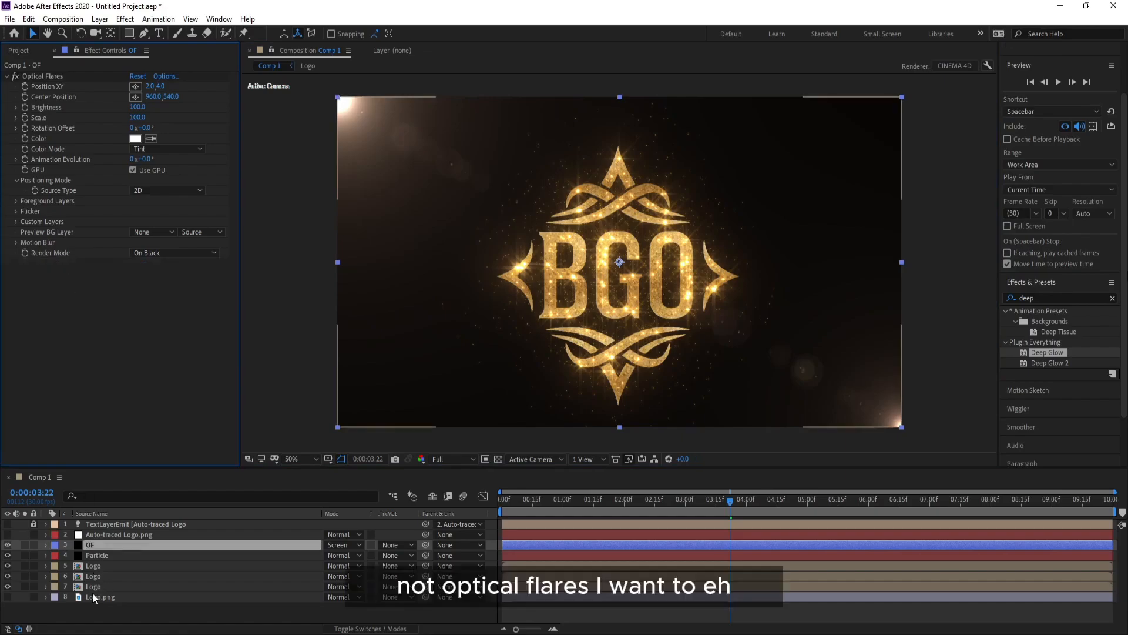
{"action": "left_click", "coordinate": [94, 547]}
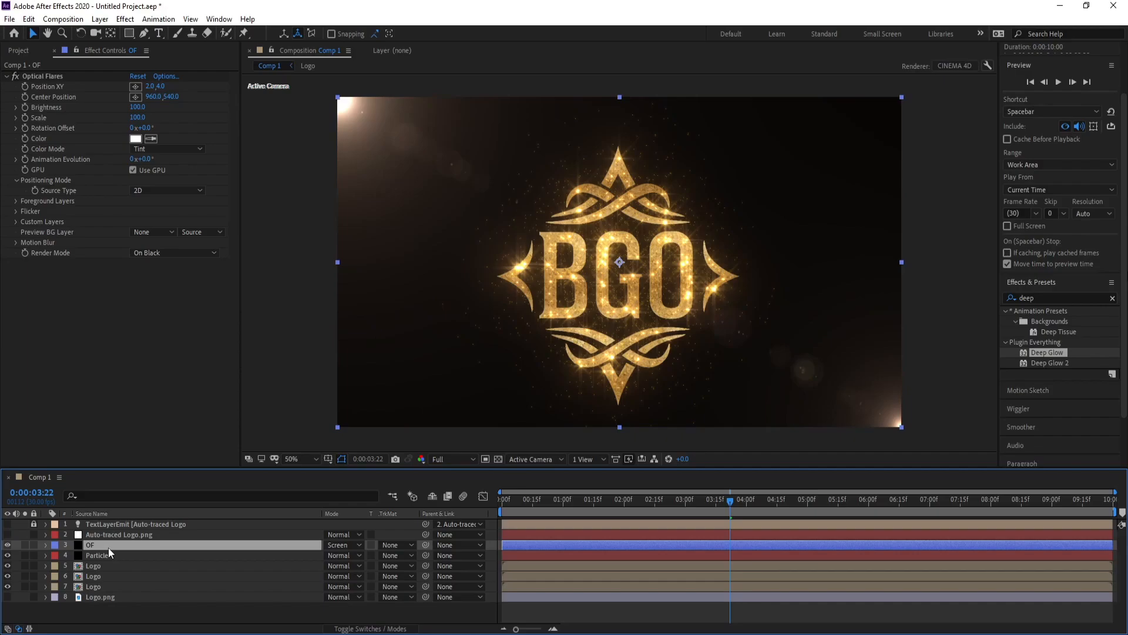
{"action": "key", "text": "ctrl+d"}
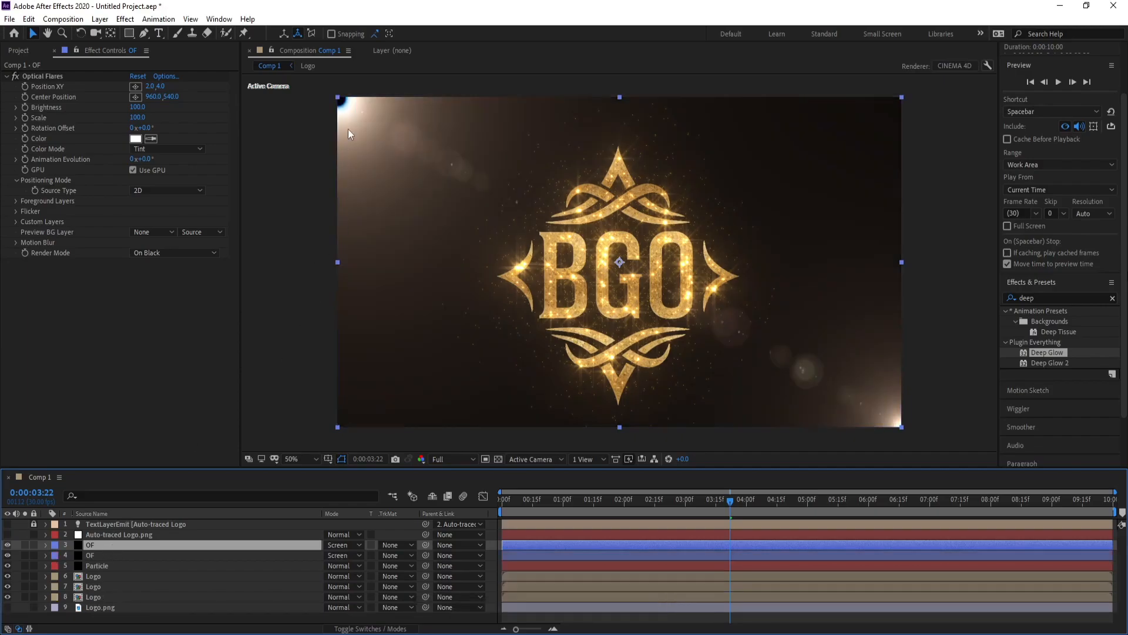
- Move the upper OF layer's flare to about 1956, -18, just outside the composition's upper-right corner
{"action": "left_click", "coordinate": [44, 77]}
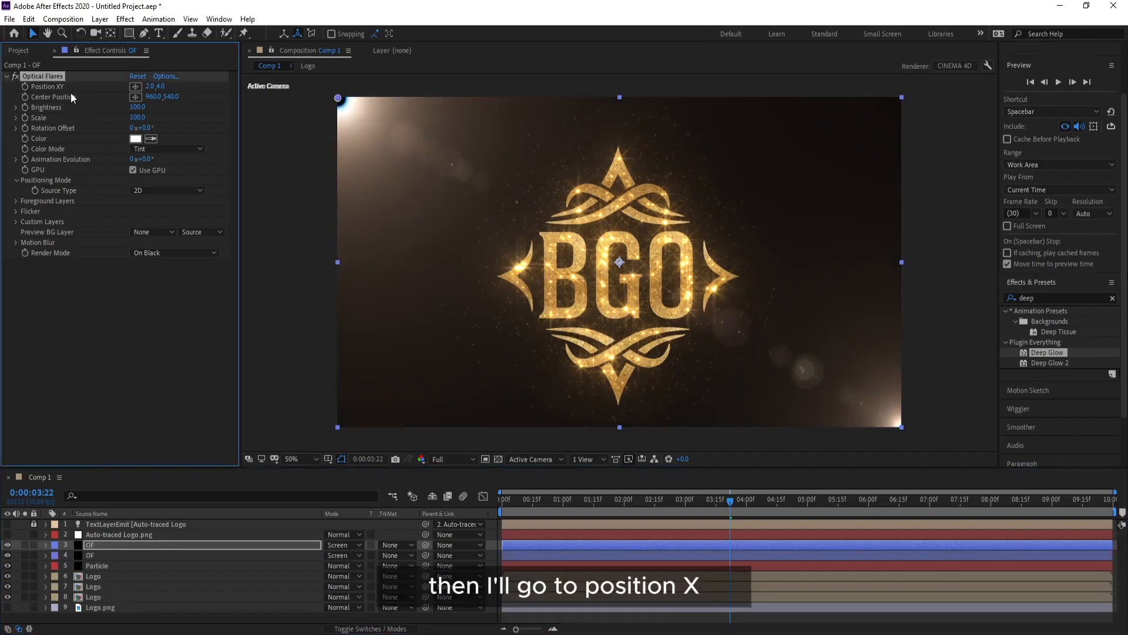
{"action": "left_click_drag", "start_coordinate": [153, 91], "coordinate": [933, 124]}
{"action": "left_click_drag", "start_coordinate": [699, 98], "coordinate": [915, 92]}
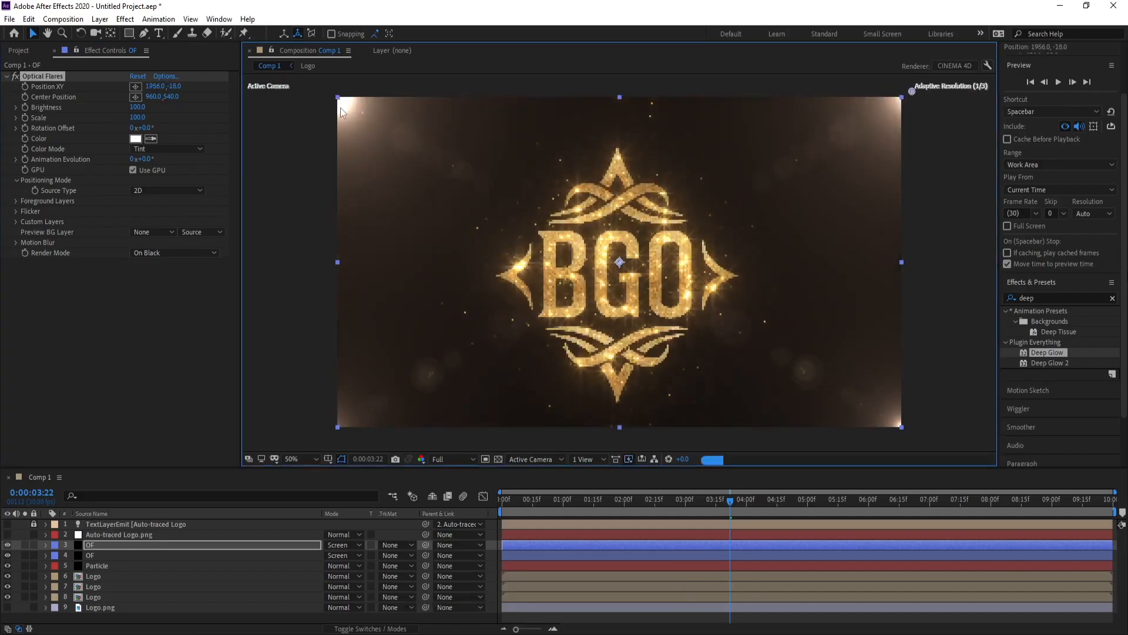
- Move the lower OF layer's flare to about -10, -28, just outside the composition's upper-left corner
{"action": "left_click", "coordinate": [88, 554]}
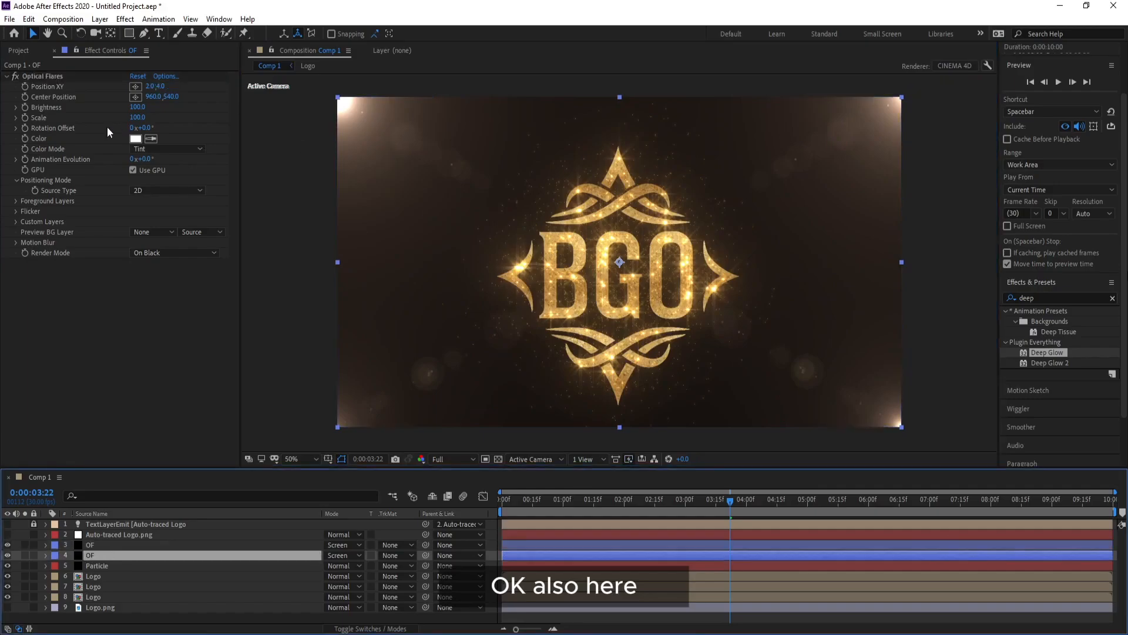
{"action": "left_click_drag", "start_coordinate": [154, 87], "coordinate": [154, 87]}
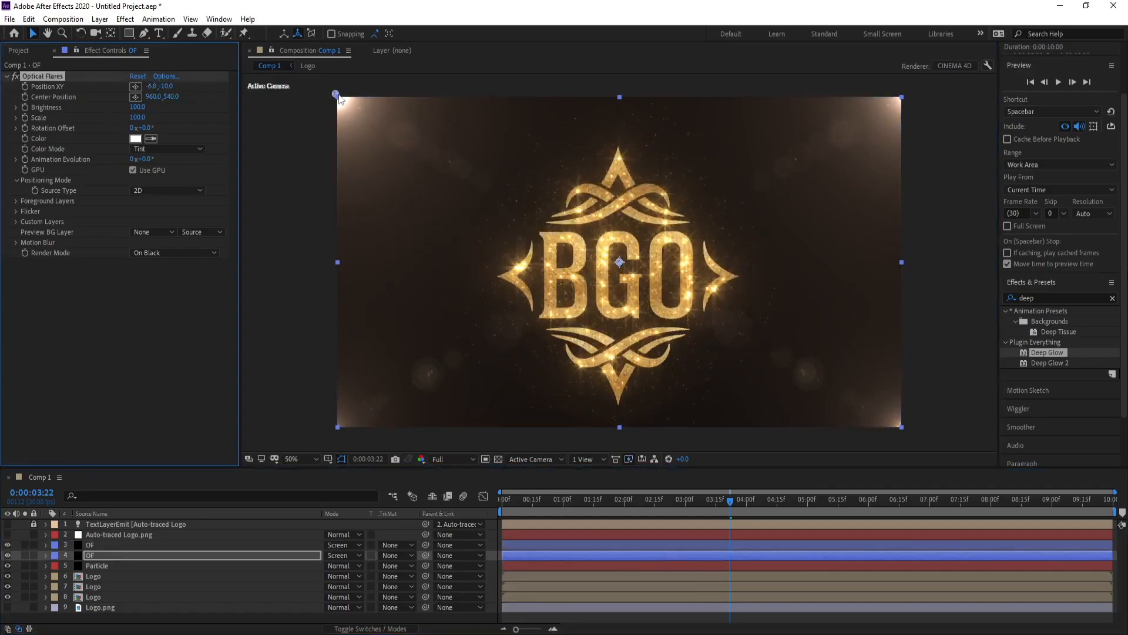
{"action": "left_click_drag", "start_coordinate": [338, 95], "coordinate": [335, 91]}
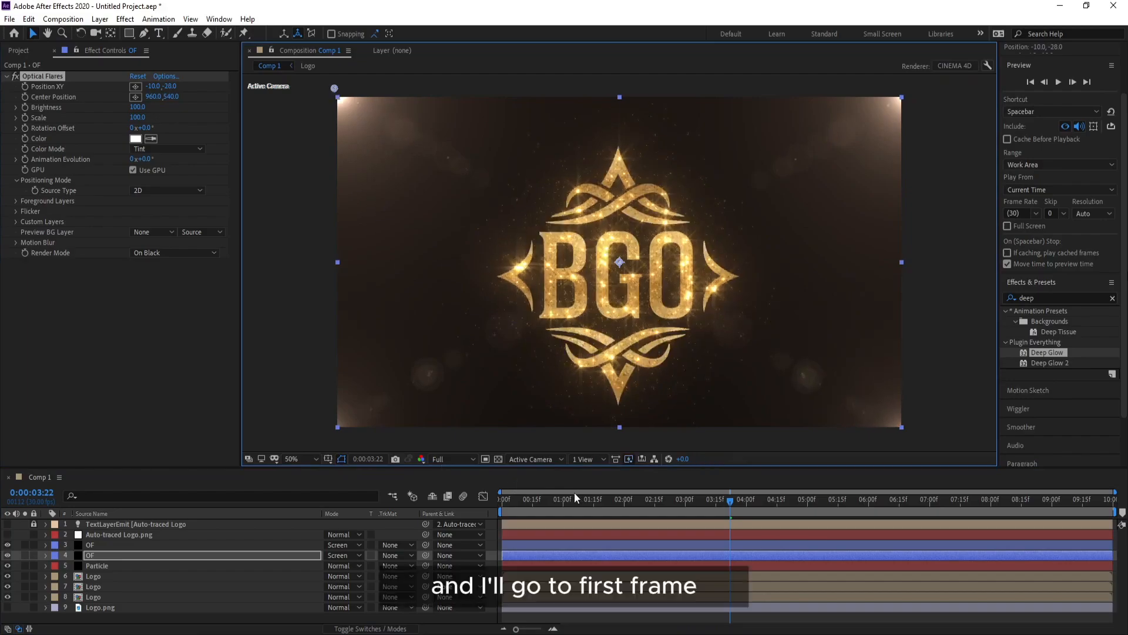
- Add Position XY keyframes to the Optical Flares effects of both OF layers at the first frame
{"action": "key", "text": "Home"}
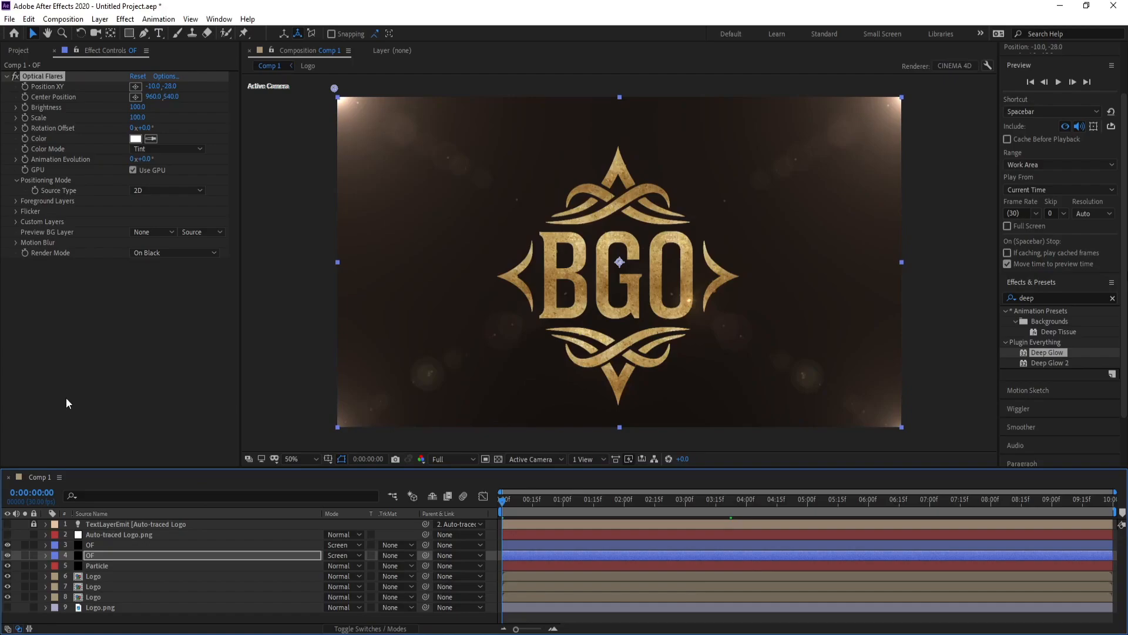
{"action": "left_click", "coordinate": [25, 86]}
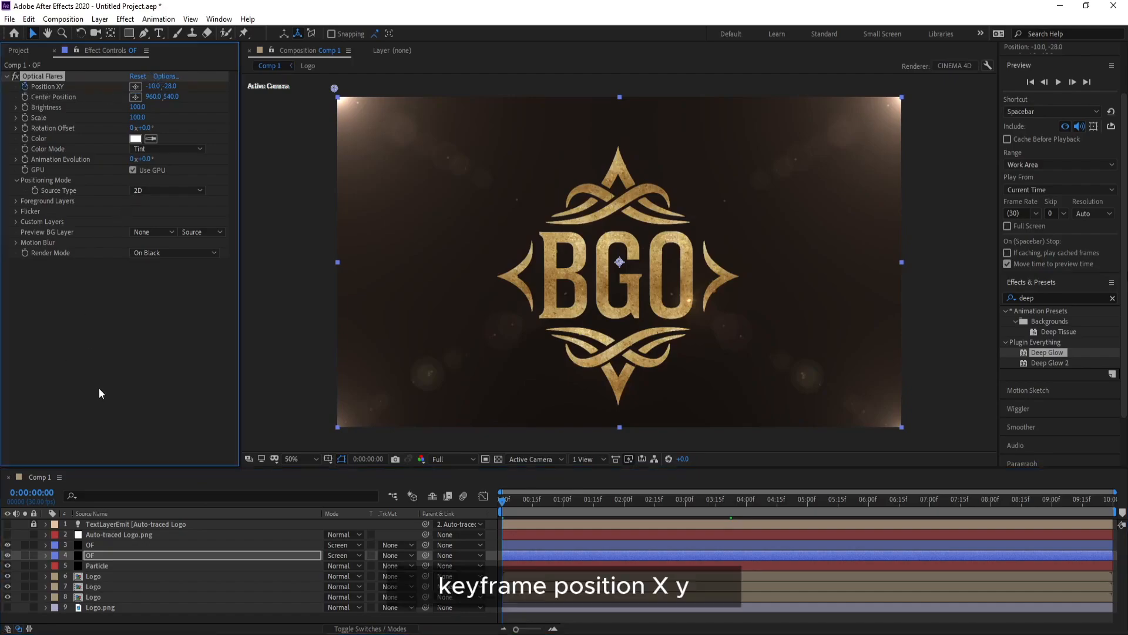
{"action": "left_click", "coordinate": [90, 545]}
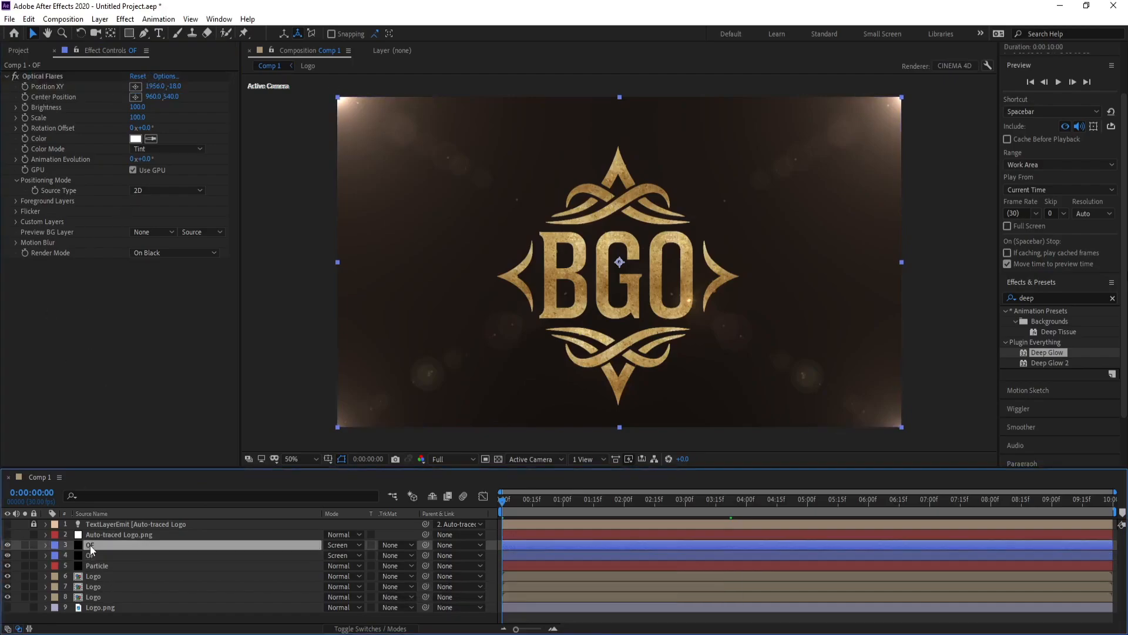
{"action": "left_click", "coordinate": [25, 86]}
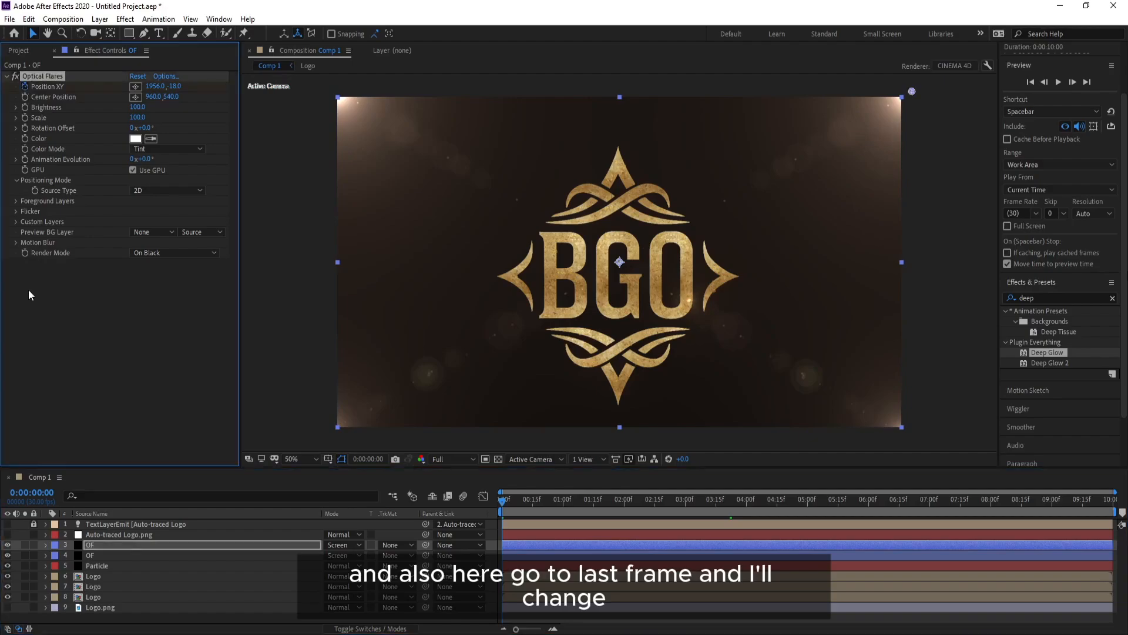
- At the last frame, solo the upper OF layer and move its flare to about -48, -36 beyond the upper-left corner
{"action": "left_click", "coordinate": [601, 507]}
{"action": "key", "text": "End"}
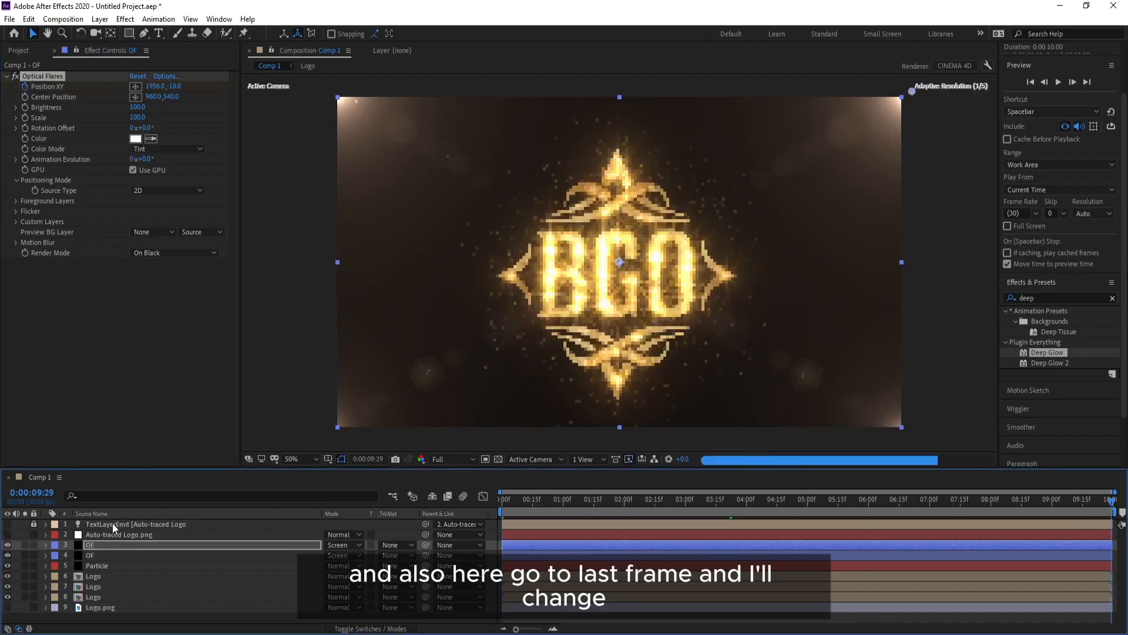
{"action": "left_click", "coordinate": [24, 544]}
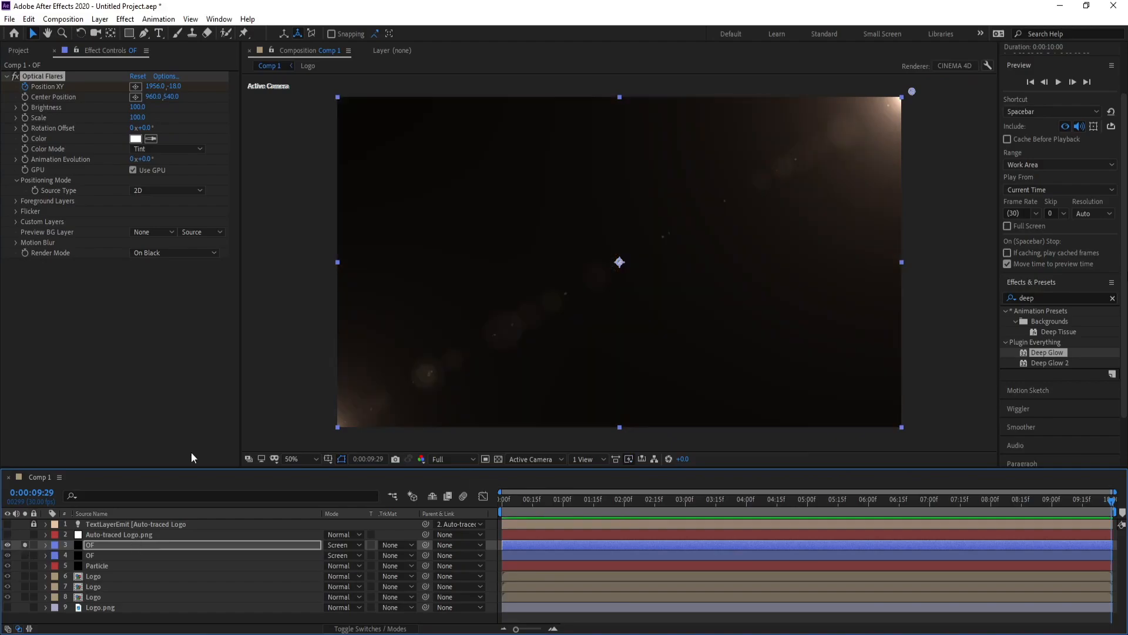
{"action": "left_click_drag", "start_coordinate": [155, 87], "coordinate": [102, 86]}
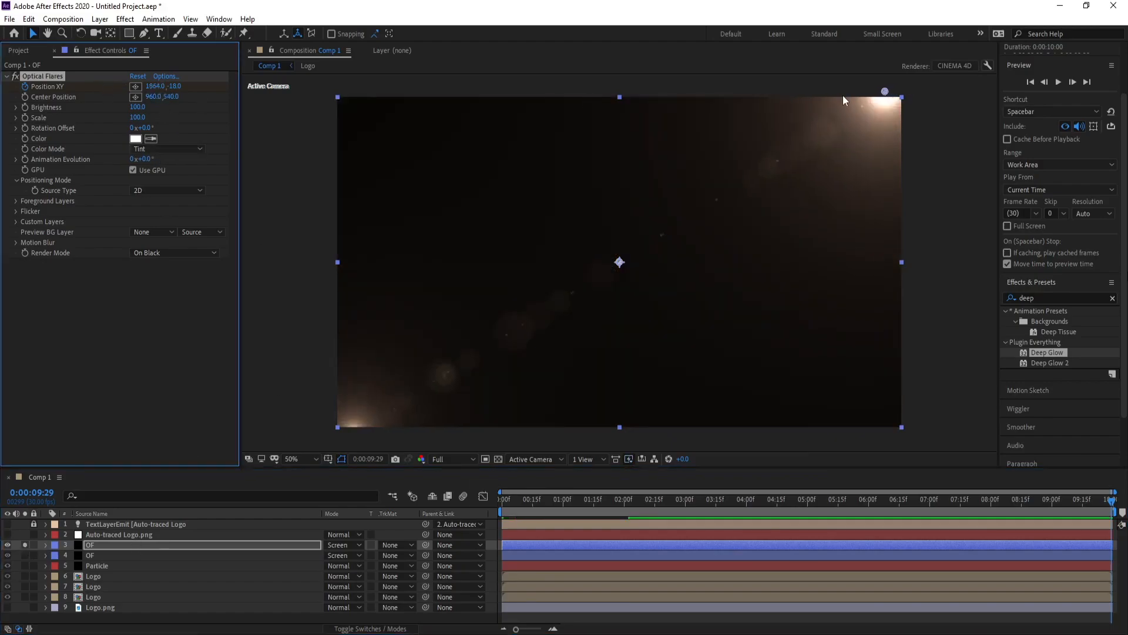
{"action": "left_click_drag", "start_coordinate": [885, 92], "coordinate": [325, 88]}
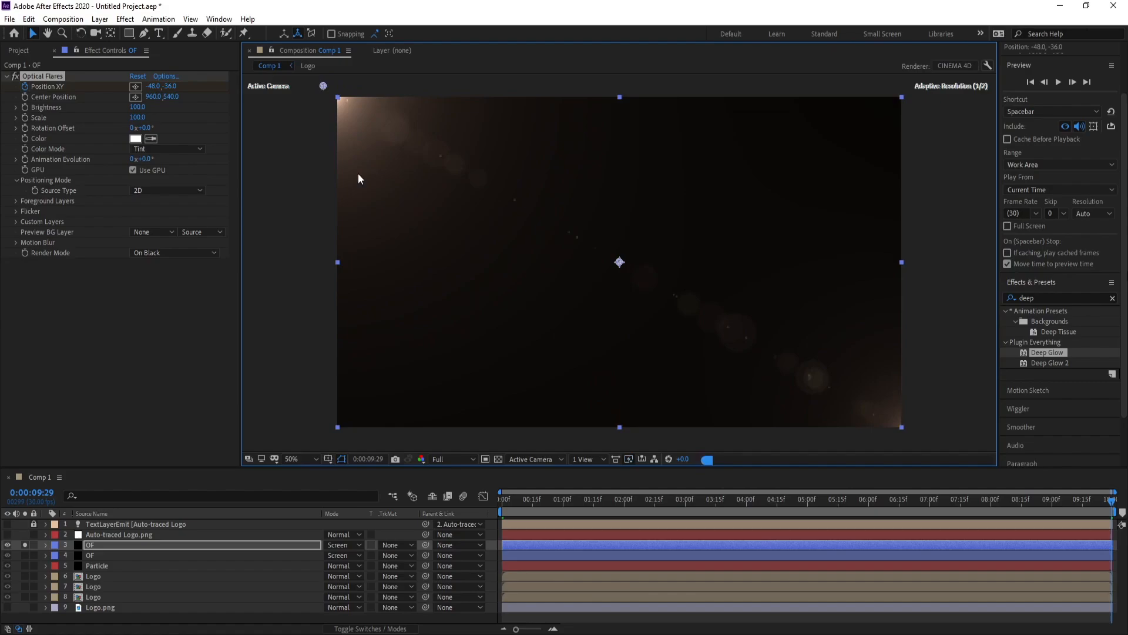
- Solo the lower OF layer and move its last-frame flare to about 1986, -44 beyond the upper-right corner
{"action": "left_click", "coordinate": [91, 557]}
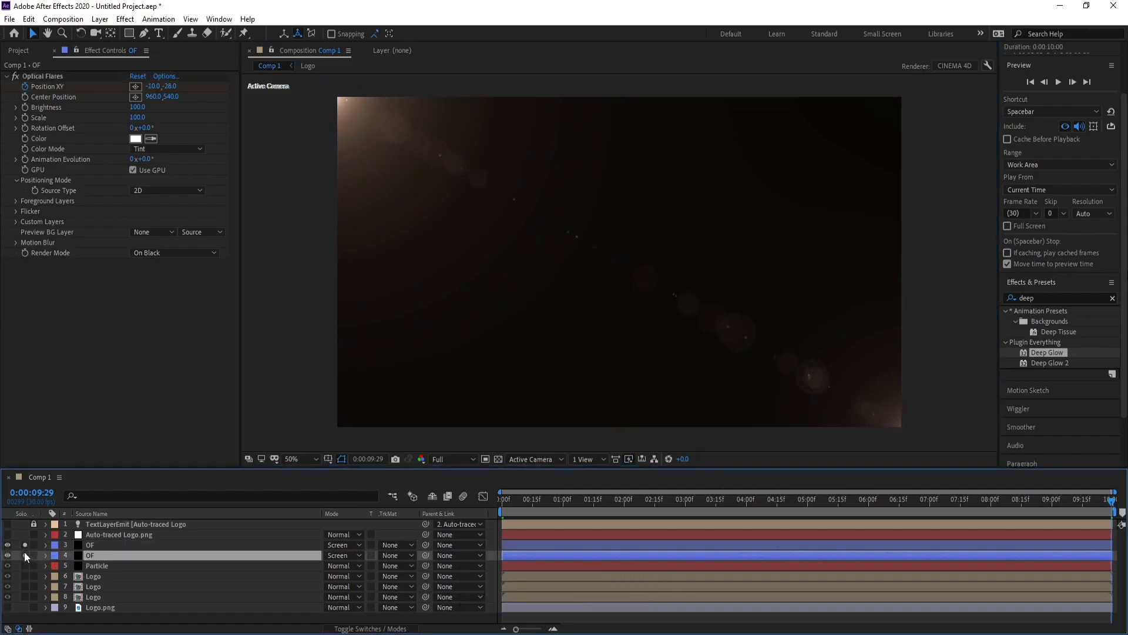
{"action": "left_click_drag", "start_coordinate": [153, 91], "coordinate": [302, 83]}
{"action": "left_click_drag", "start_coordinate": [410, 89], "coordinate": [918, 87]}
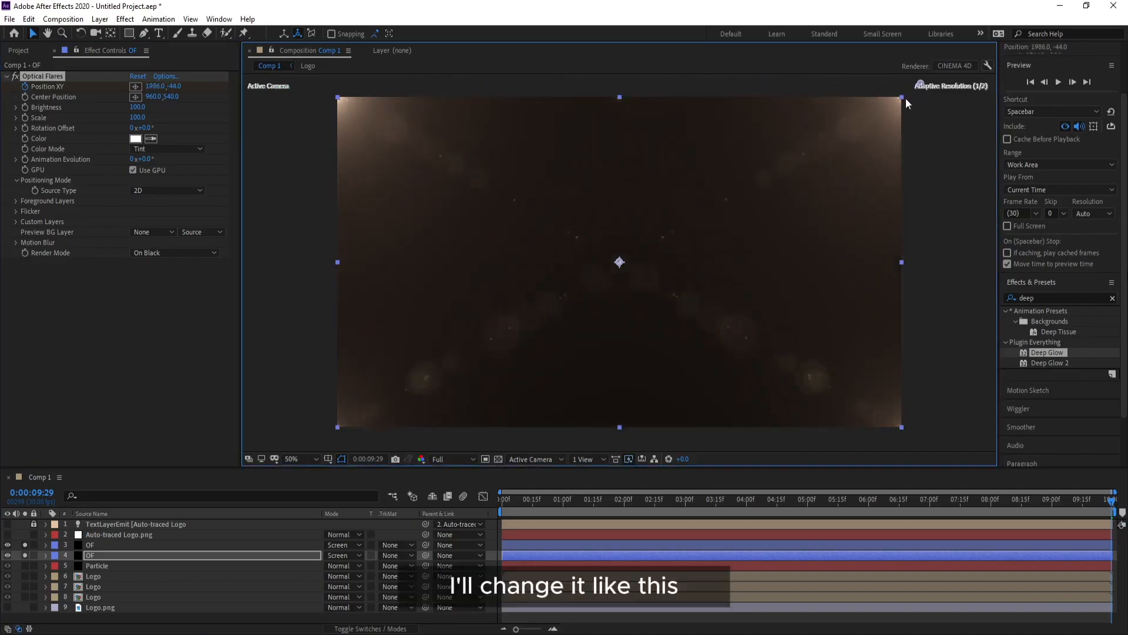
- Turn off solo on both OF layers and move the current time to 0:00:06:00
{"action": "left_click", "coordinate": [690, 508]}
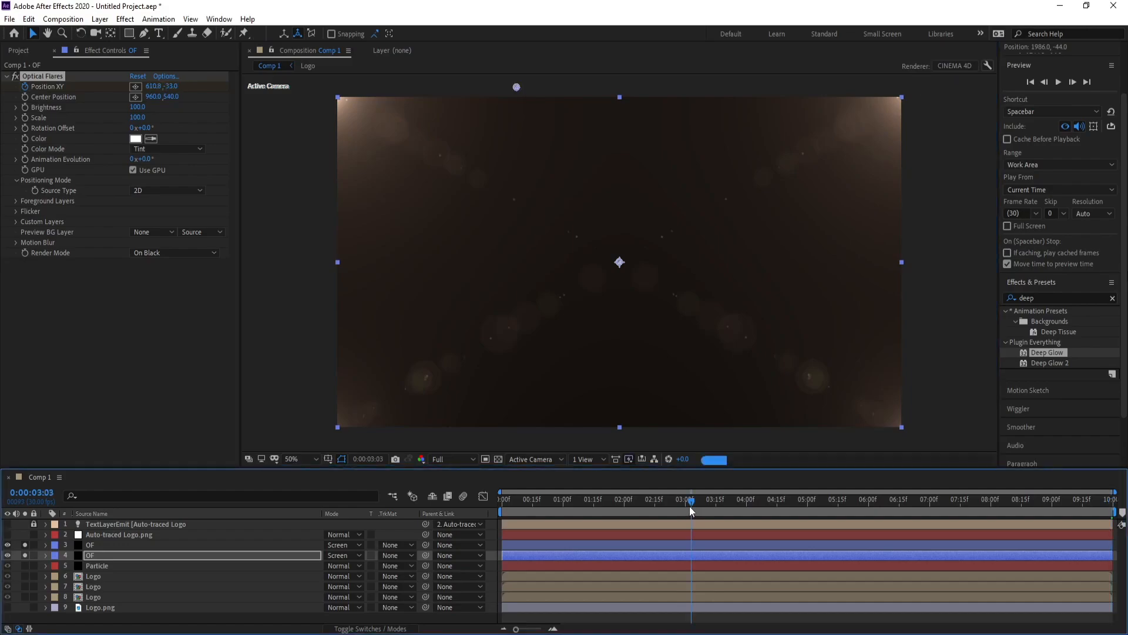
{"action": "left_click_drag", "start_coordinate": [689, 506], "coordinate": [859, 564]}
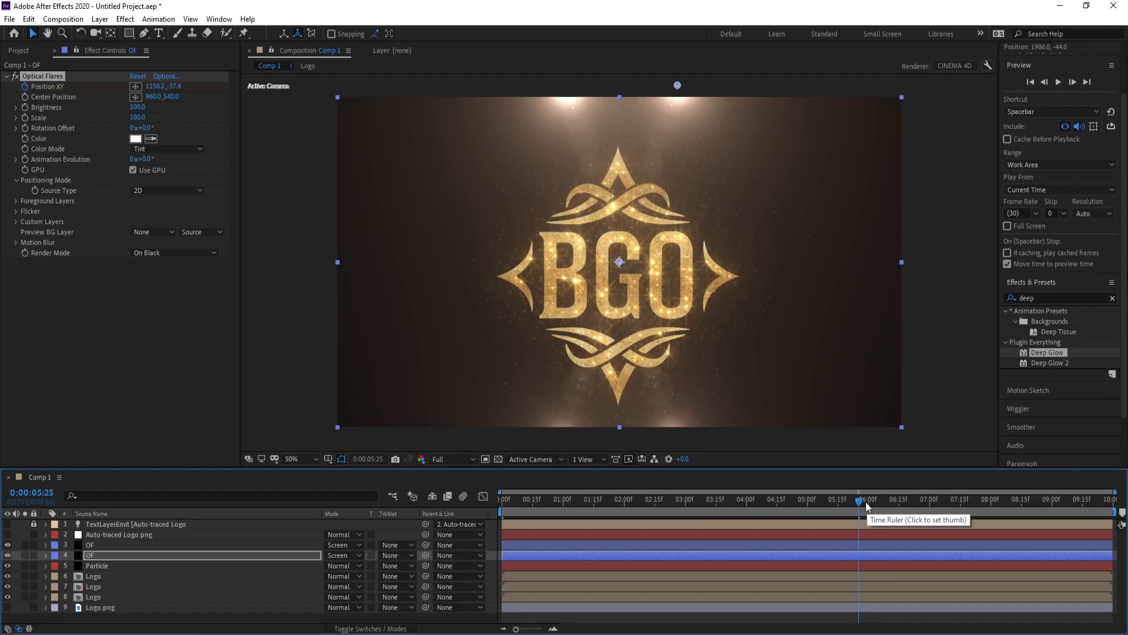
{"action": "mouse_move", "coordinate": [867, 506]}
{"action": "left_mouse_down"}
{"action": "mouse_move", "coordinate": [835, 507]}
{"action": "mouse_move", "coordinate": [870, 506]}
{"action": "left_mouse_up"}
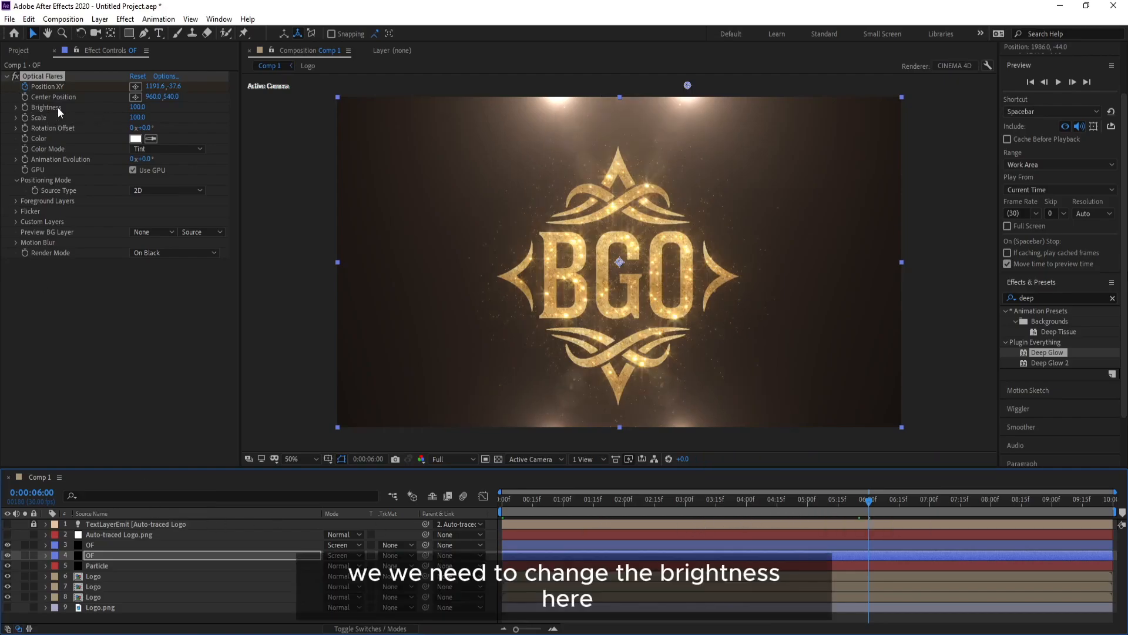
- Set the Brightness of the lower OF layer's Optical Flares effect to 50
{"action": "left_click", "coordinate": [137, 107]}
{"action": "type", "text": "50"}
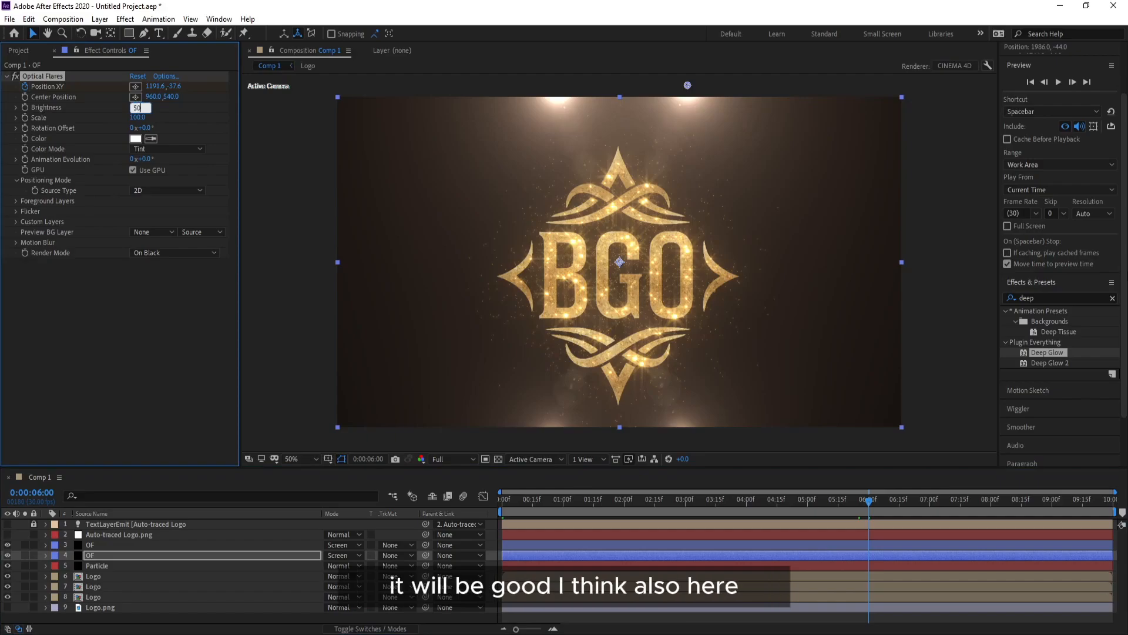
{"action": "key", "text": "Return"}
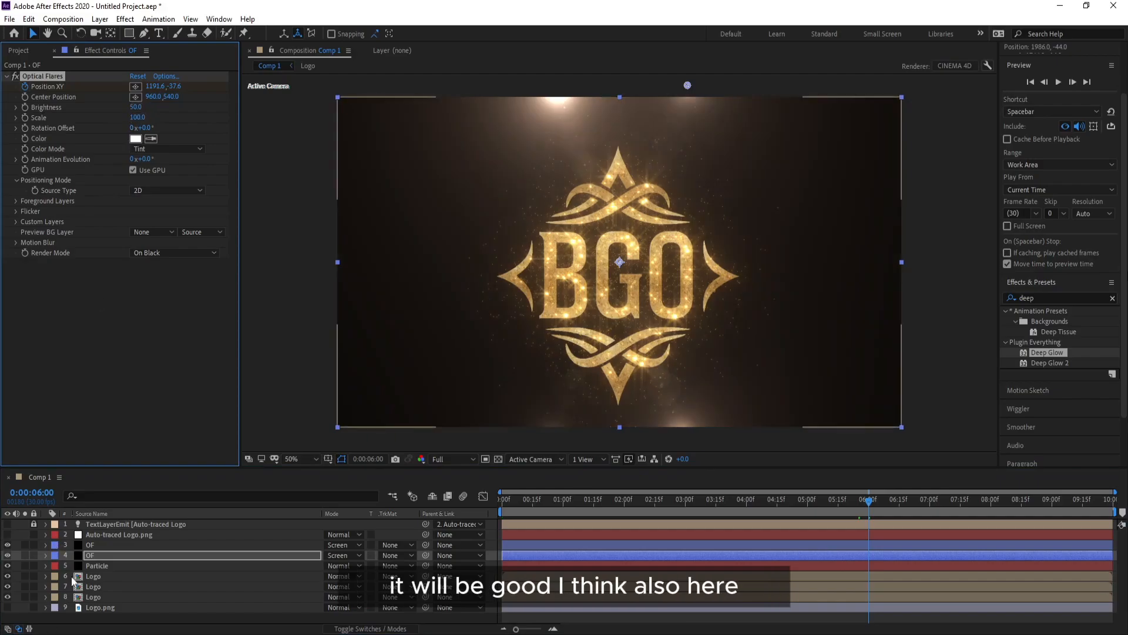
- Set the Brightness of the upper OF layer's Optical Flares effect to 50
{"action": "left_click", "coordinate": [99, 545]}
{"action": "left_click", "coordinate": [138, 107]}
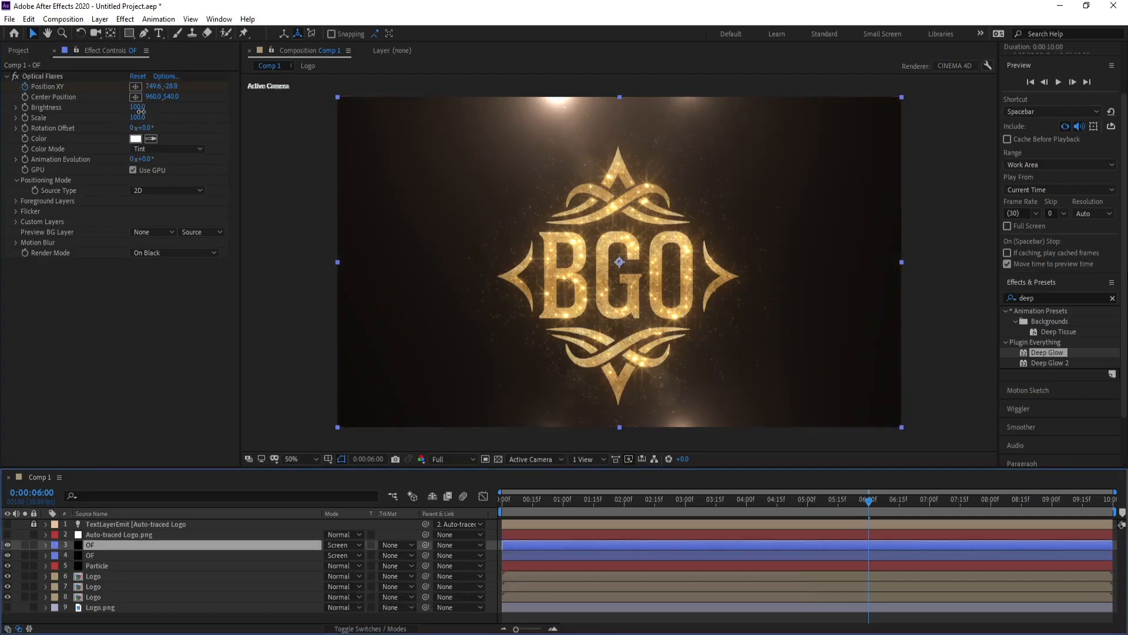
{"action": "type", "text": "50"}
{"action": "key", "text": "Return"}
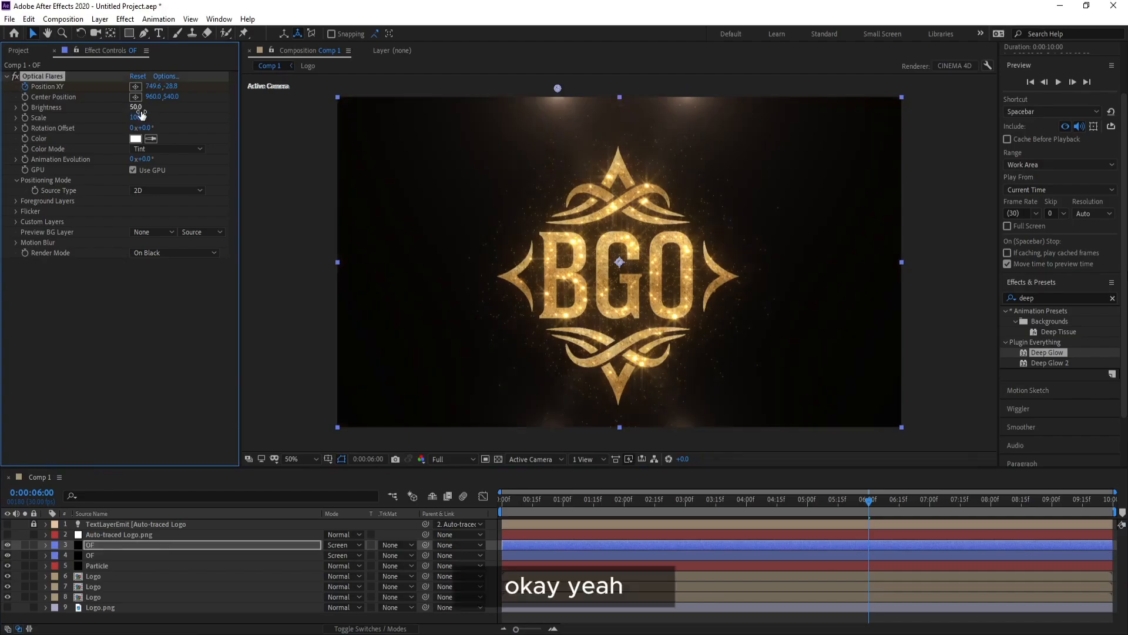
- Add an adjustment layer directly above the Auto-traced Logo.png layer and apply the Deep Glow effect to it
{"action": "left_click", "coordinate": [97, 537]}
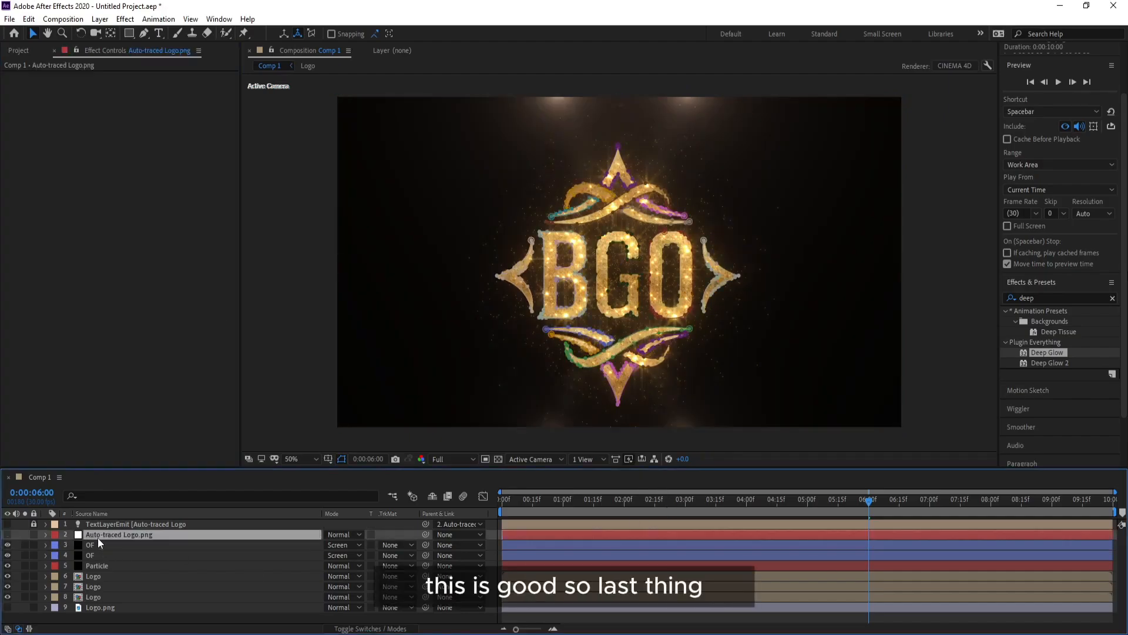
{"action": "left_click", "coordinate": [100, 19]}
{"action": "mouse_move", "coordinate": [117, 33]}
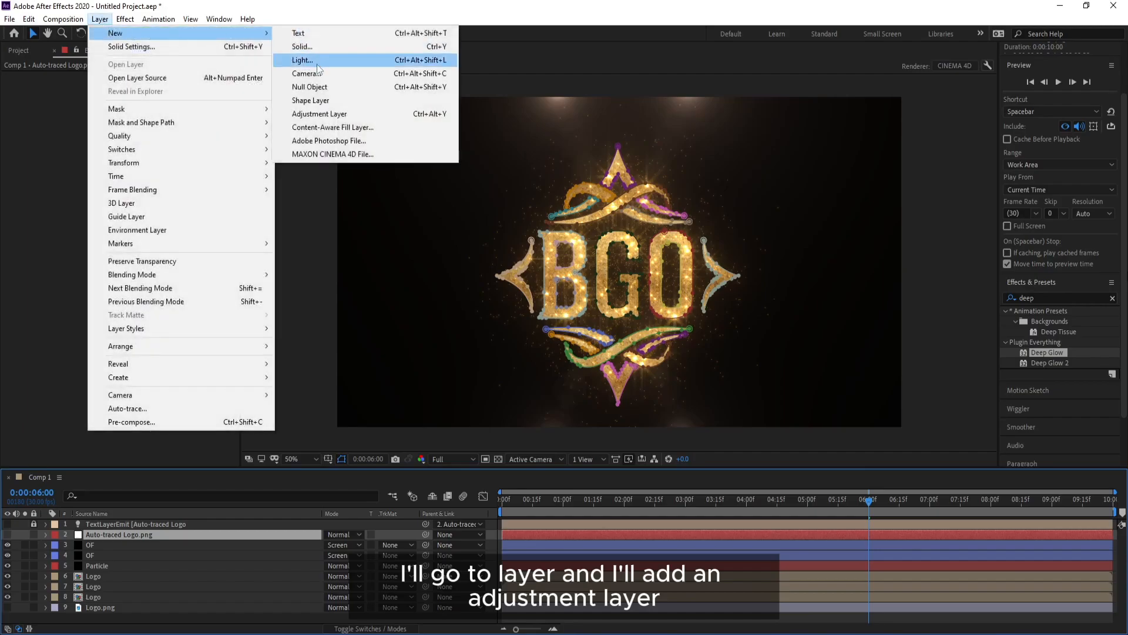
{"action": "left_click", "coordinate": [337, 116]}
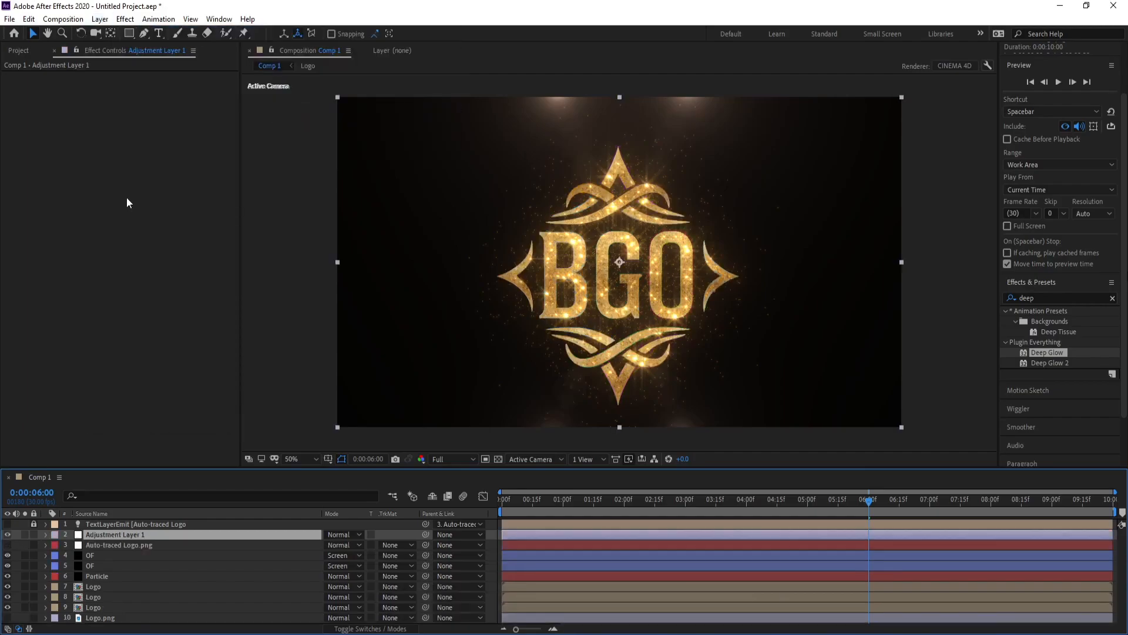
{"action": "double_click", "coordinate": [1046, 354]}
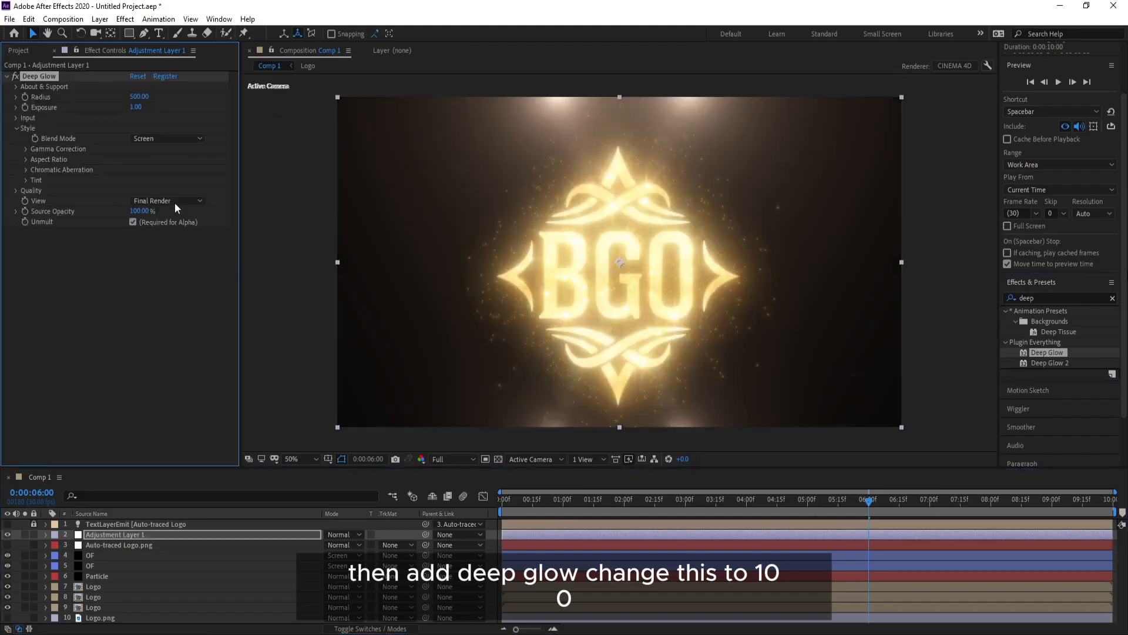
- Set Deep Glow's Radius to 43 and its Exposure to 0.35 on the adjustment layer
{"action": "left_click", "coordinate": [139, 96]}
{"action": "type", "text": "100"}
{"action": "key", "text": "Return"}
{"action": "left_click_drag", "start_coordinate": [137, 108], "coordinate": [111, 95]}
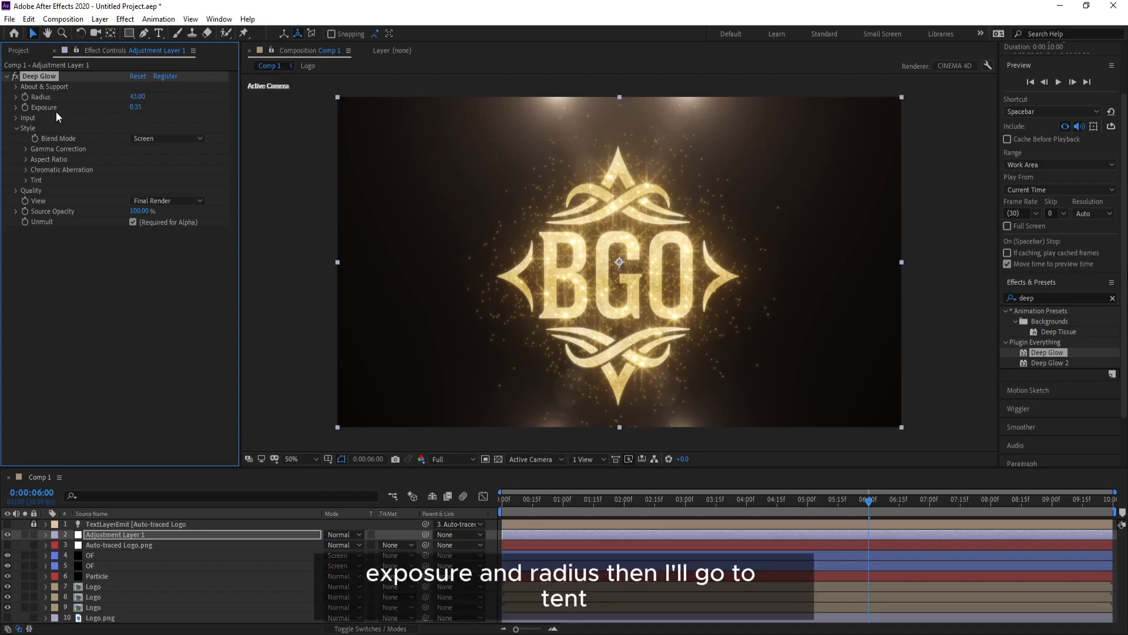
- Enable Deep Glow's Tint and set its color to the dark golden brown 6E4D25
{"action": "left_click", "coordinate": [26, 181]}
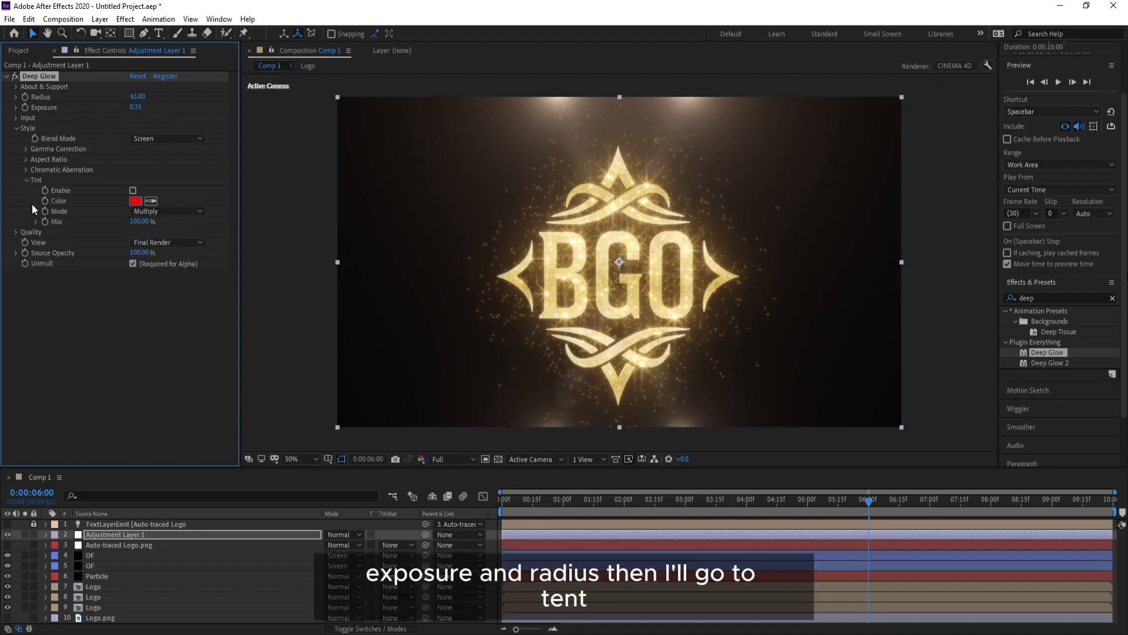
{"action": "left_click", "coordinate": [132, 191]}
{"action": "left_click", "coordinate": [135, 201]}
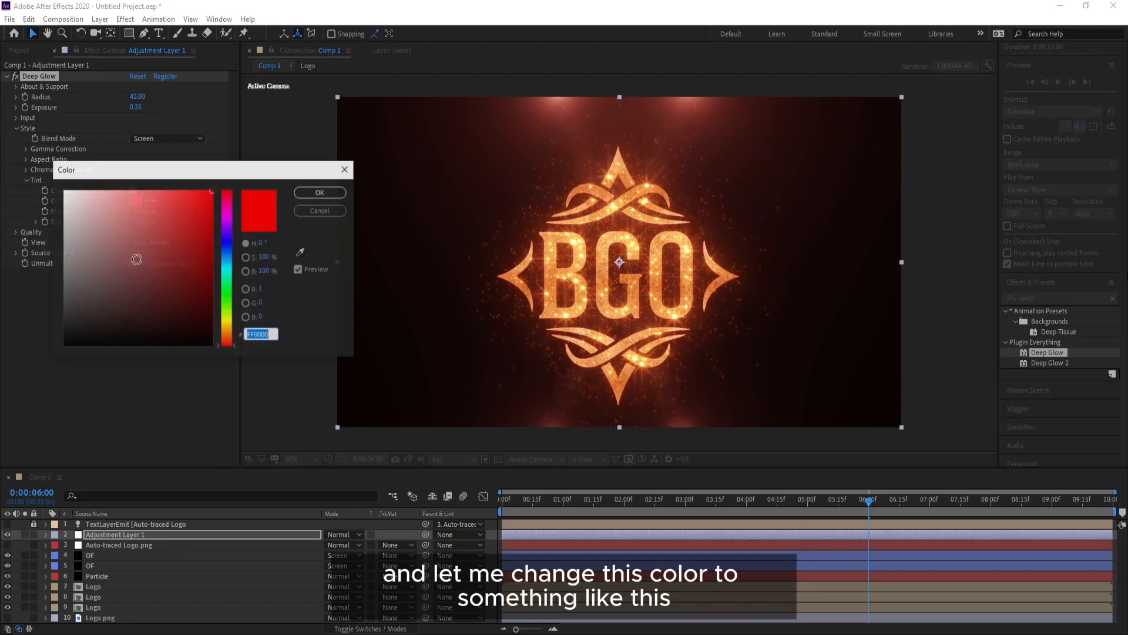
{"action": "left_click", "coordinate": [160, 266]}
{"action": "left_click", "coordinate": [229, 333]}
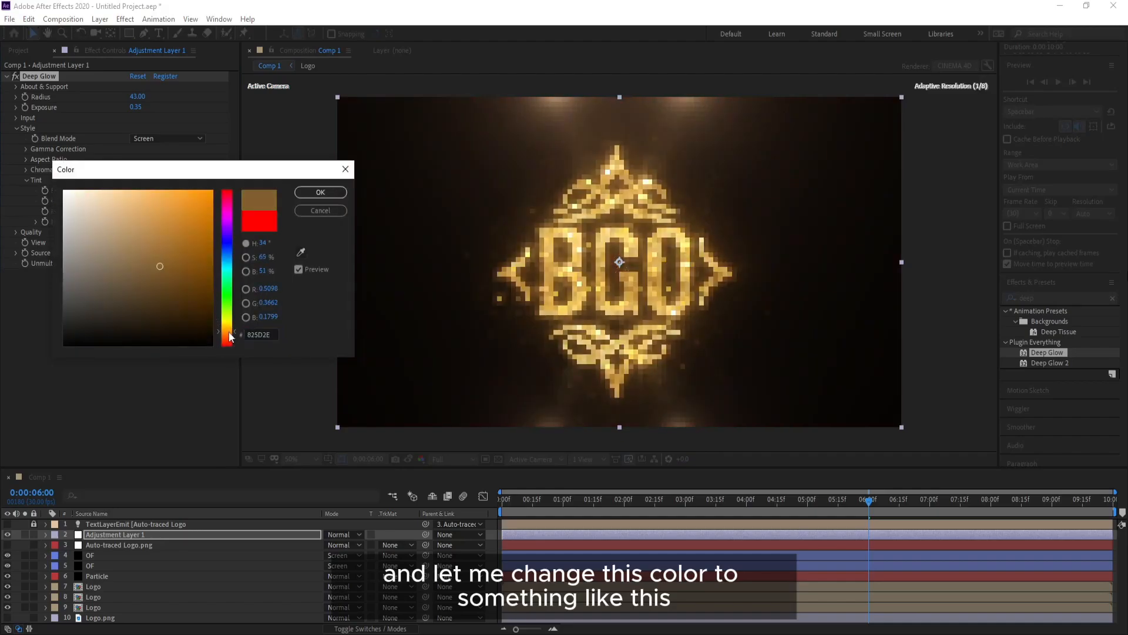
{"action": "left_click", "coordinate": [158, 278]}
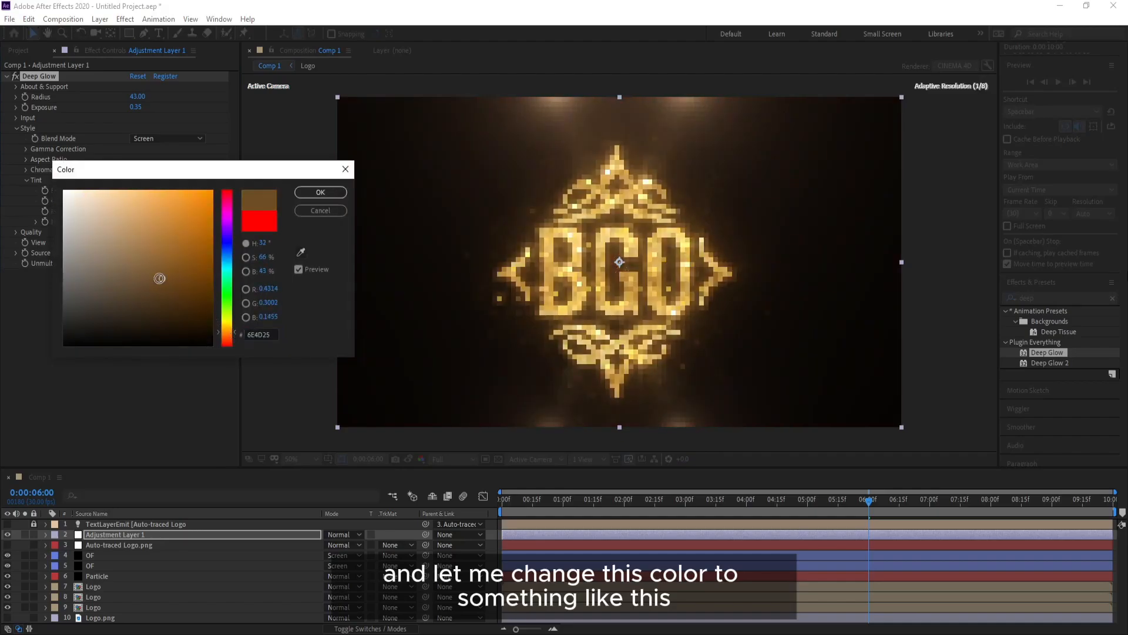
{"action": "left_click", "coordinate": [321, 194]}
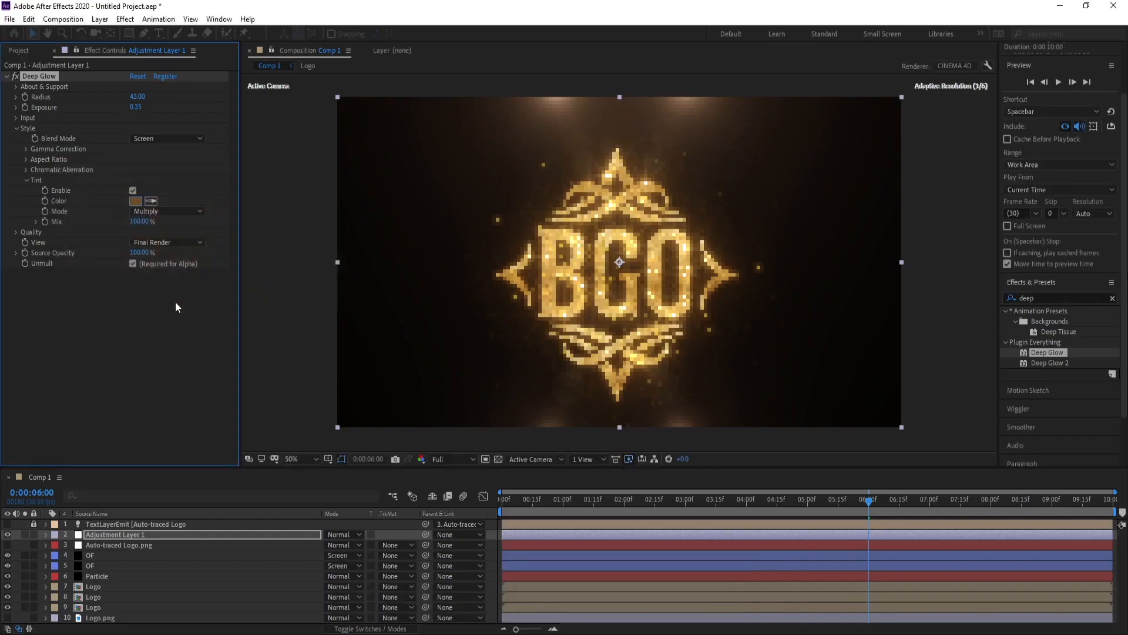
- Apply the Curves color correction to the adjustment layer and pull the RGB curve's midtones down
{"action": "left_click", "coordinate": [125, 19]}
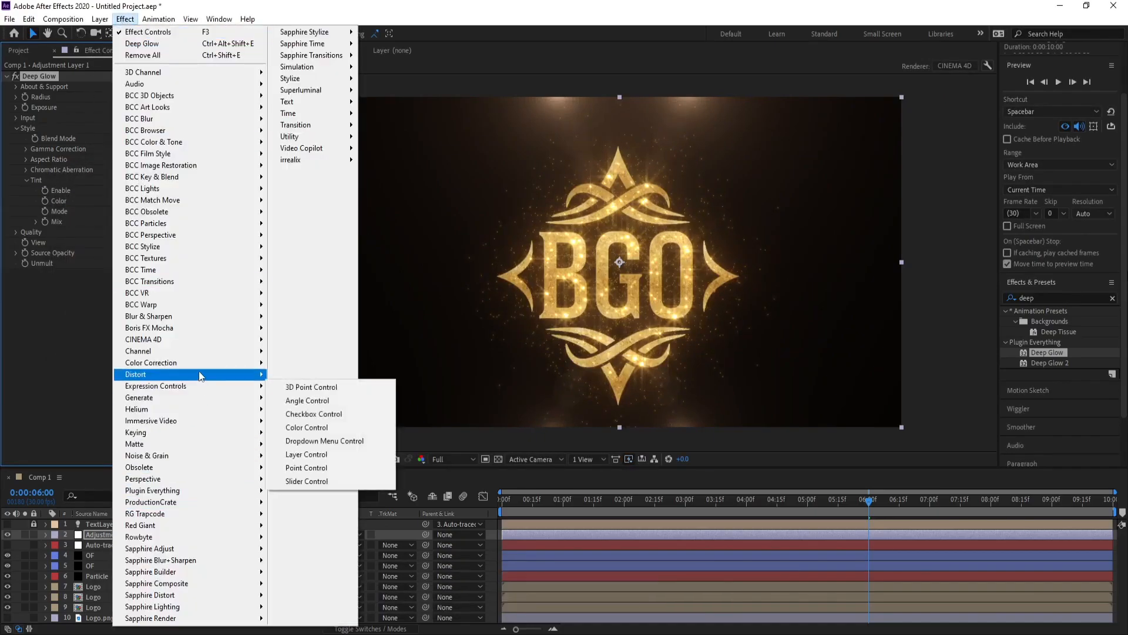
{"action": "mouse_move", "coordinate": [182, 363]}
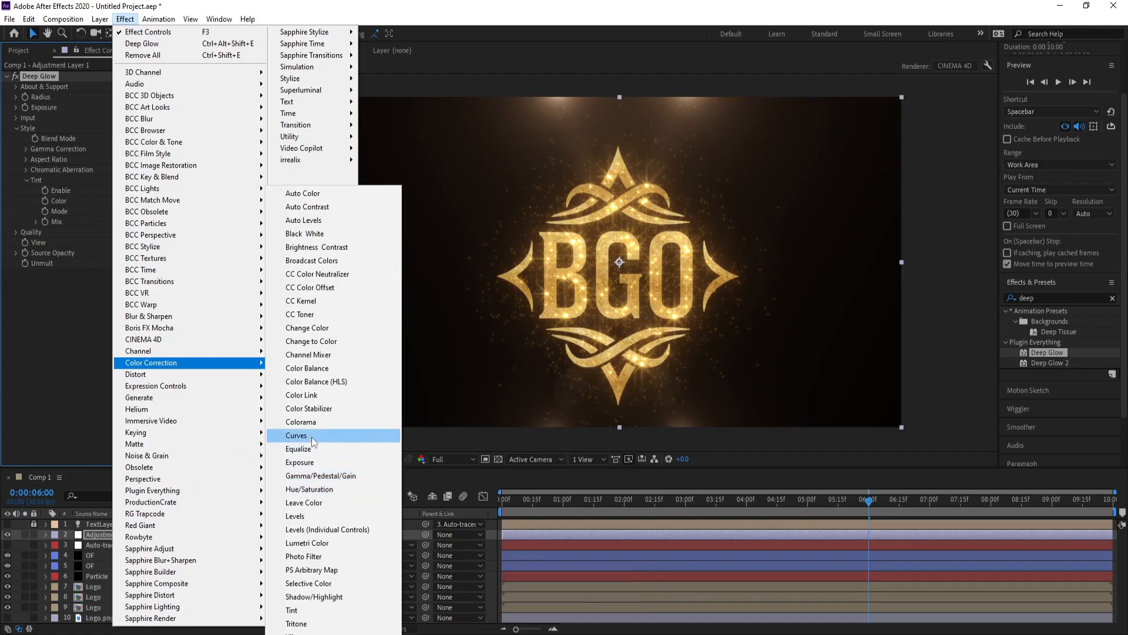
{"action": "left_click", "coordinate": [297, 435]}
{"action": "left_click_drag", "start_coordinate": [111, 338], "coordinate": [120, 359]}
{"action": "left_click_drag", "start_coordinate": [120, 357], "coordinate": [120, 351]}
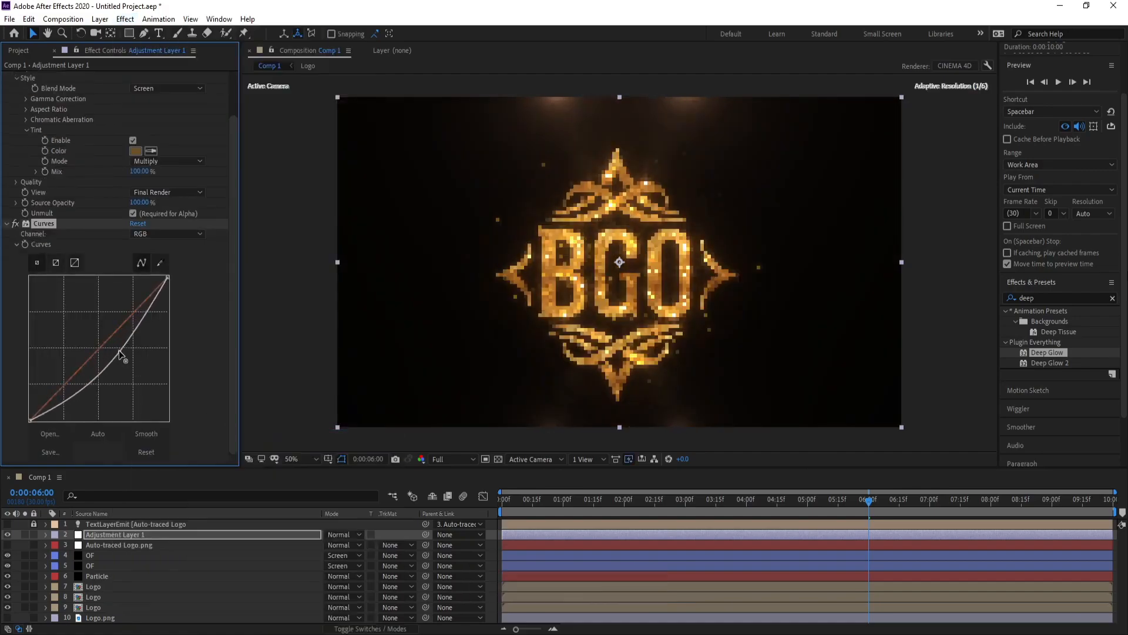
- Raise the midtones of the Red and Green channel curves, lifting green slightly less than red
{"action": "left_click", "coordinate": [150, 233]}
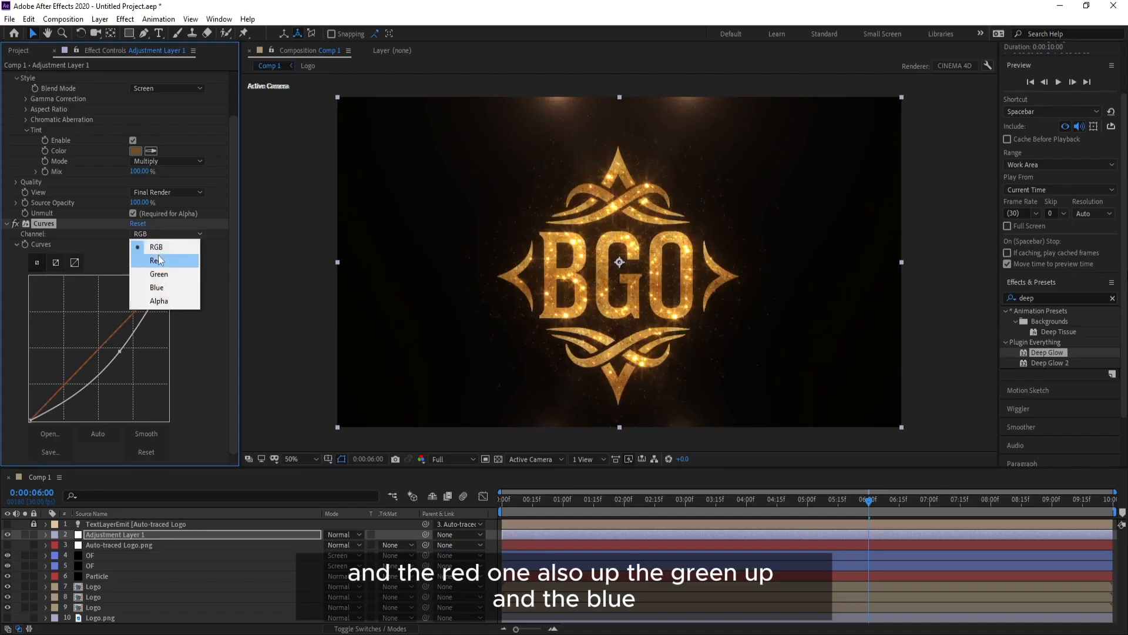
{"action": "left_click", "coordinate": [142, 254]}
{"action": "left_click_drag", "start_coordinate": [111, 337], "coordinate": [105, 328]}
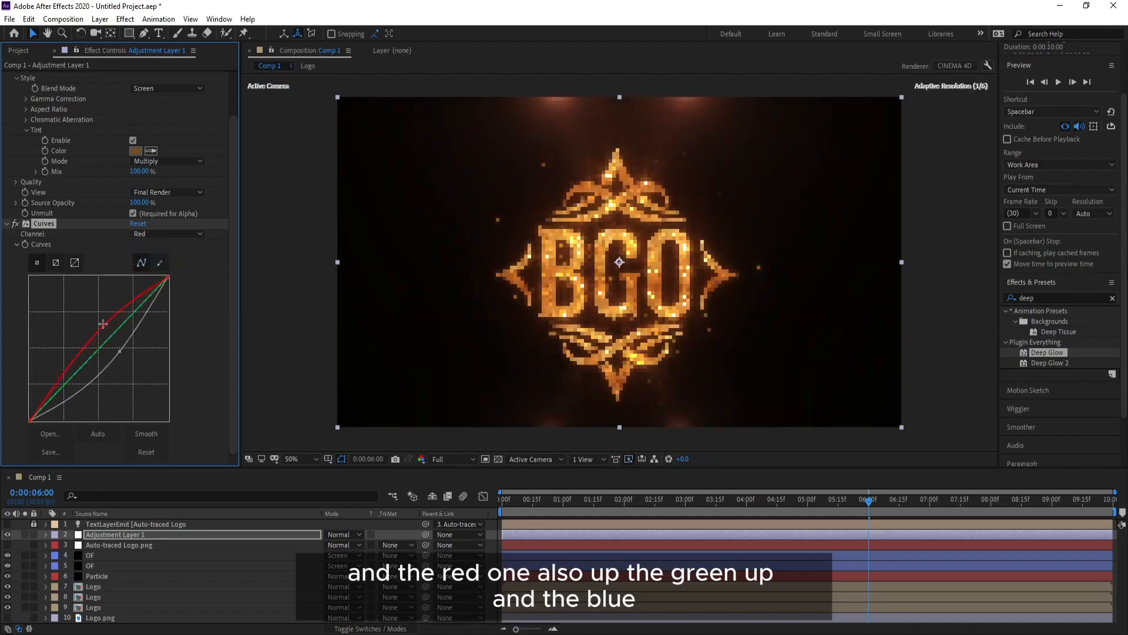
{"action": "left_click", "coordinate": [150, 233]}
{"action": "left_click", "coordinate": [155, 276]}
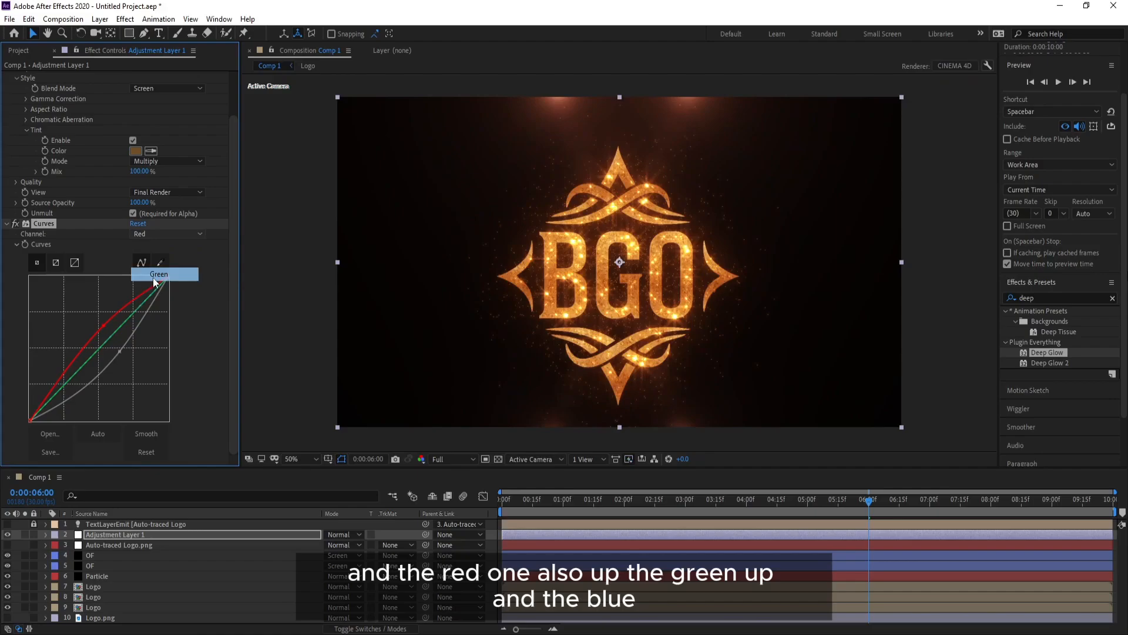
{"action": "left_click_drag", "start_coordinate": [111, 335], "coordinate": [108, 330]}
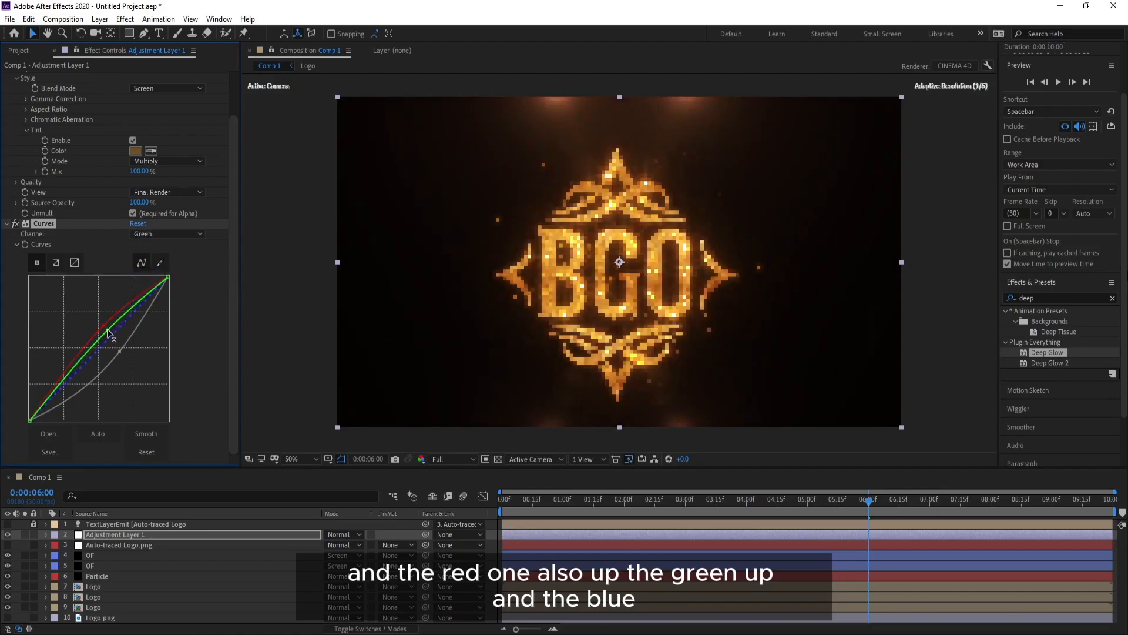
- Adjust the Blue channel and shape the RGB curve into an S with lowered shadows and raised highlights
{"action": "left_click", "coordinate": [165, 233]}
{"action": "left_click", "coordinate": [165, 244]}
{"action": "left_click", "coordinate": [159, 233]}
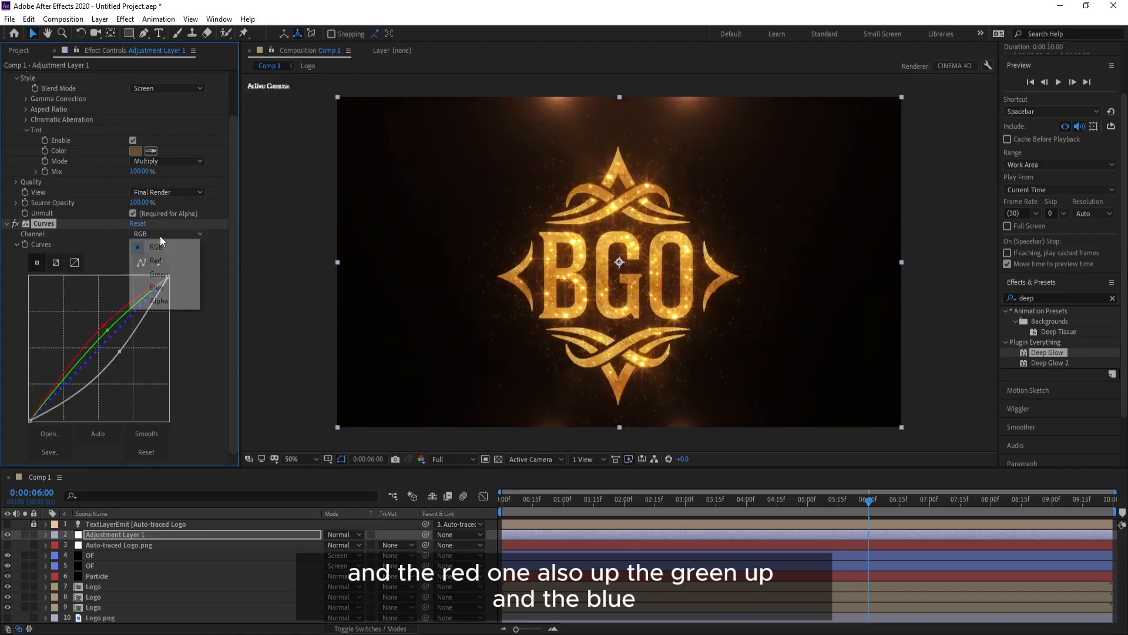
{"action": "left_click", "coordinate": [155, 288]}
{"action": "left_click_drag", "start_coordinate": [105, 343], "coordinate": [124, 308]}
{"action": "left_click_drag", "start_coordinate": [88, 351], "coordinate": [78, 380]}
{"action": "left_click_drag", "start_coordinate": [125, 307], "coordinate": [123, 306]}
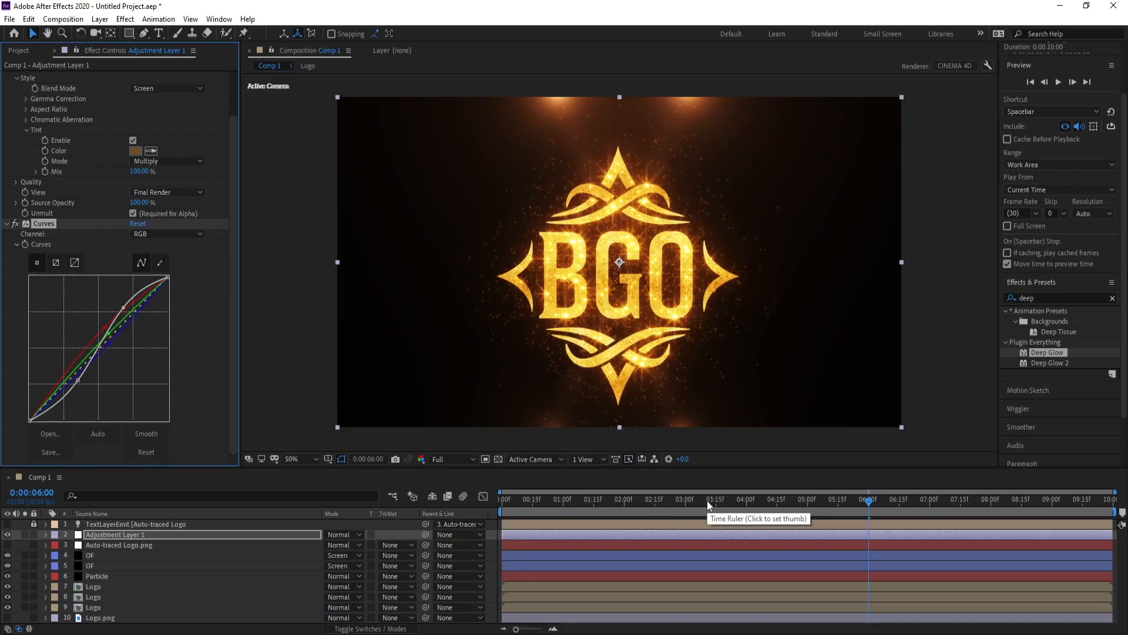
- Preview the graded logo animation from the first frame
{"action": "left_click_drag", "start_coordinate": [715, 499], "coordinate": [534, 520]}
{"action": "key", "text": "space"}
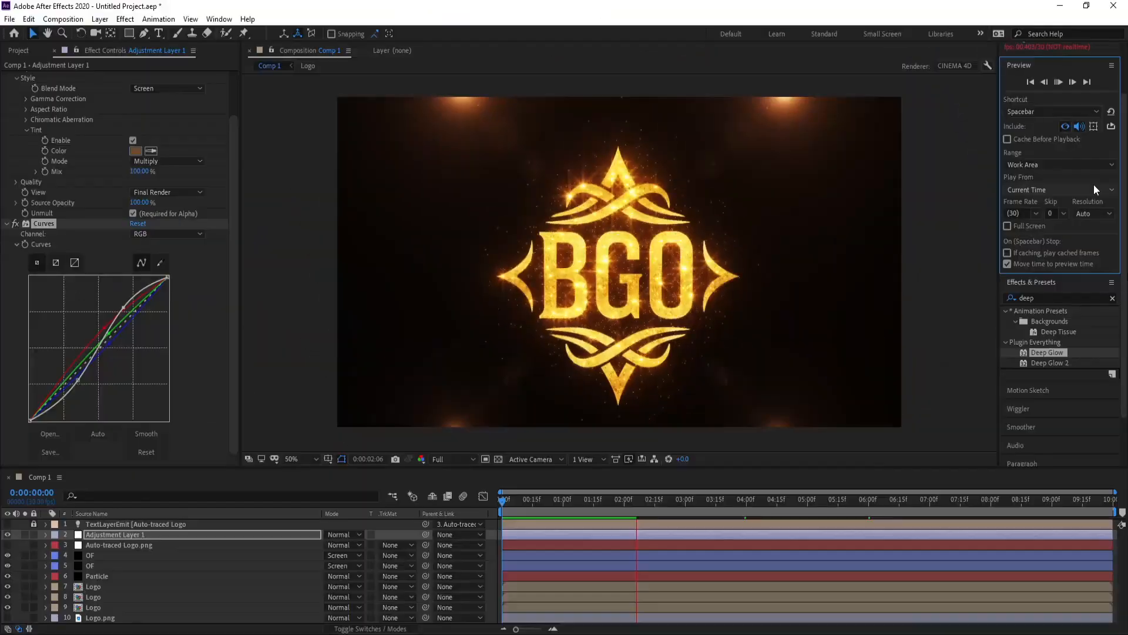